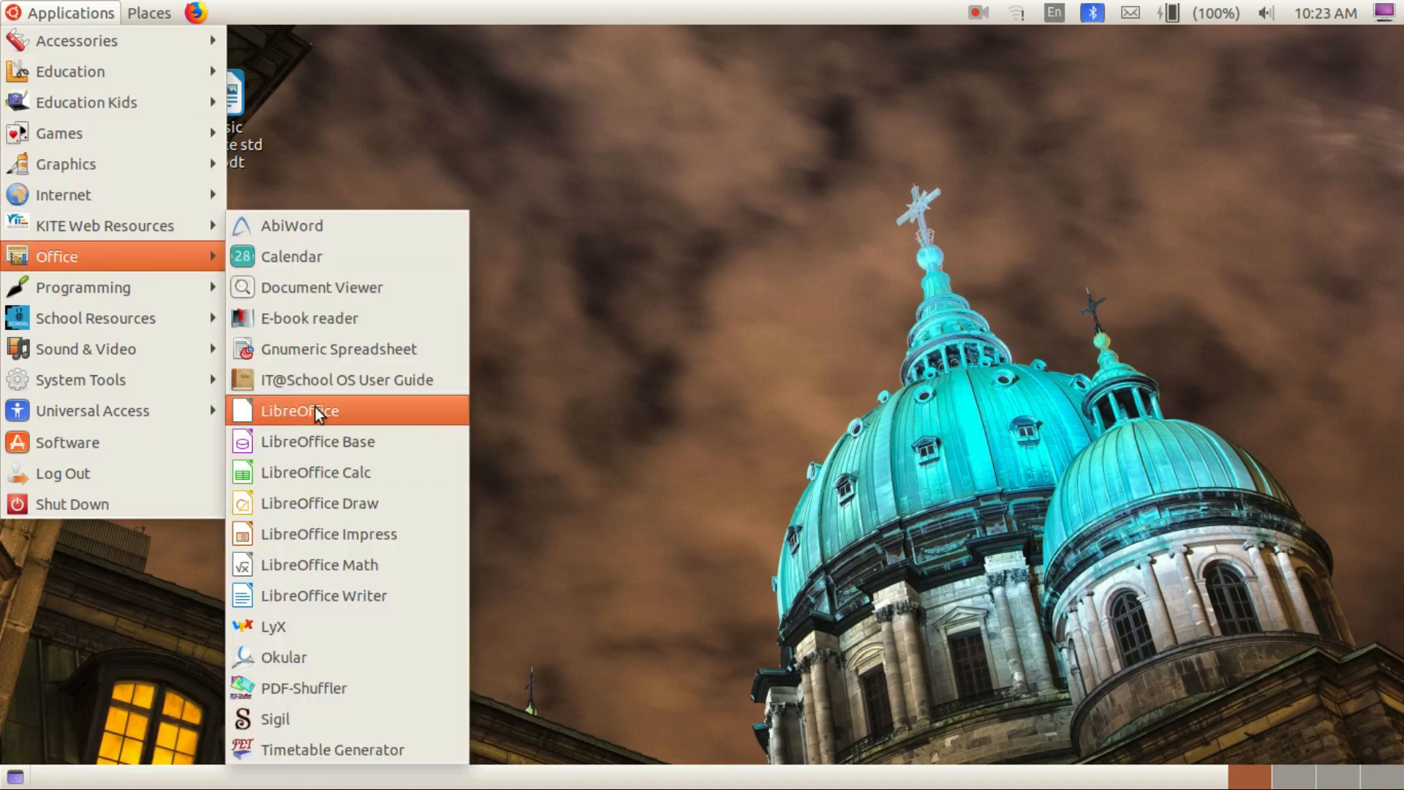
# Step: Open a new blank spreadsheet in LibreOffice Calc
pyautogui.click(340, 477)
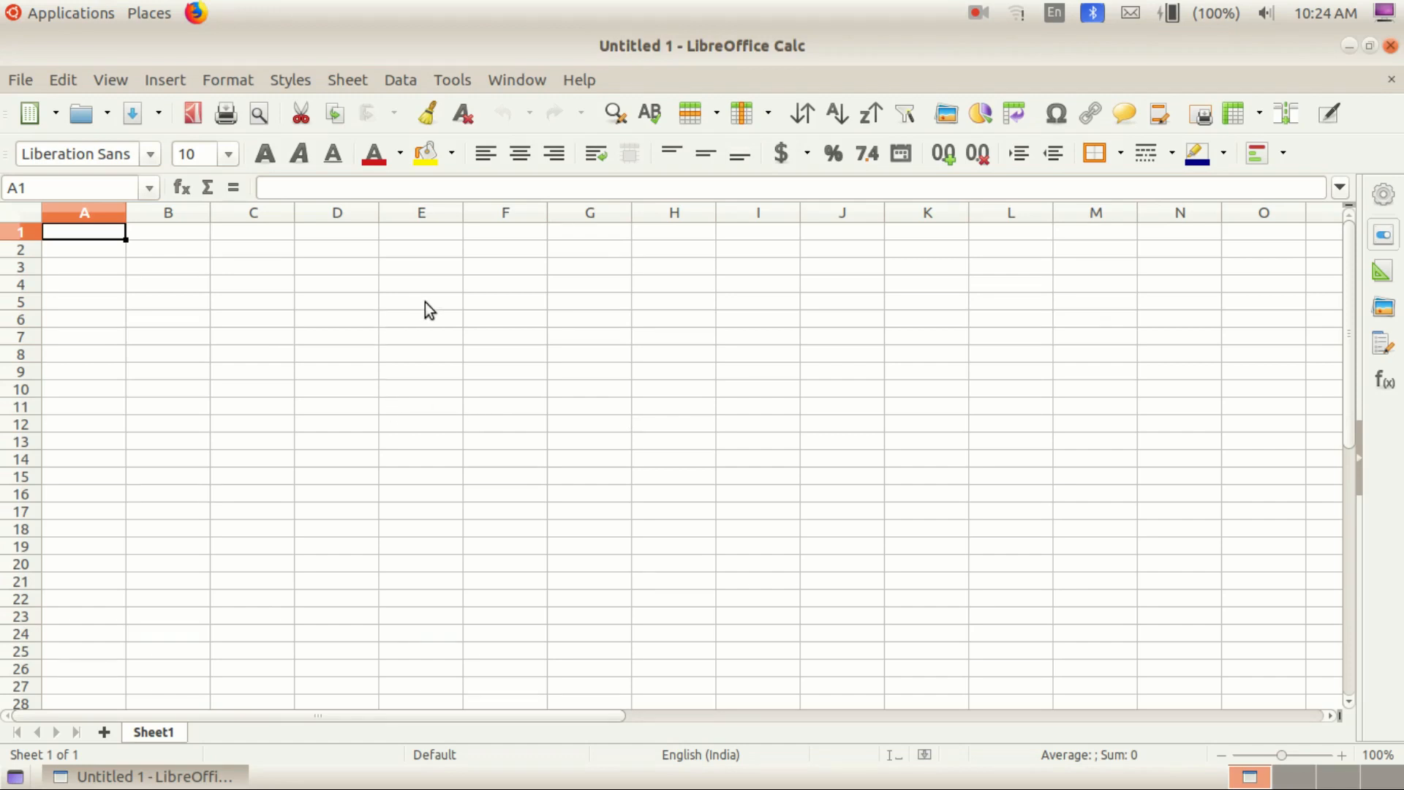
# Step: Examine the cell addresses of individual cells across columns A to F of the empty sheet
pyautogui.click(430, 343)
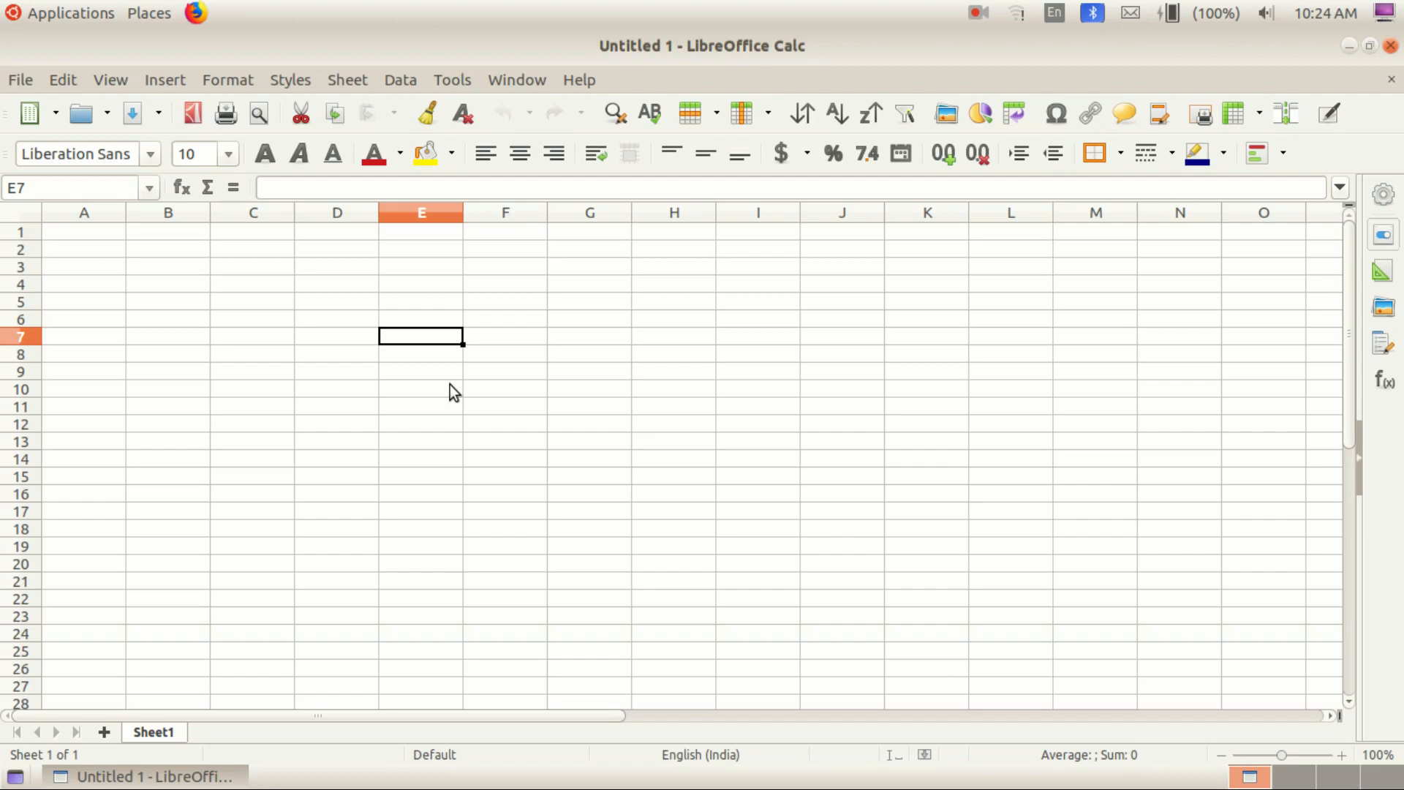
pyautogui.click(542, 427)
pyautogui.click(297, 314)
pyautogui.click(252, 249)
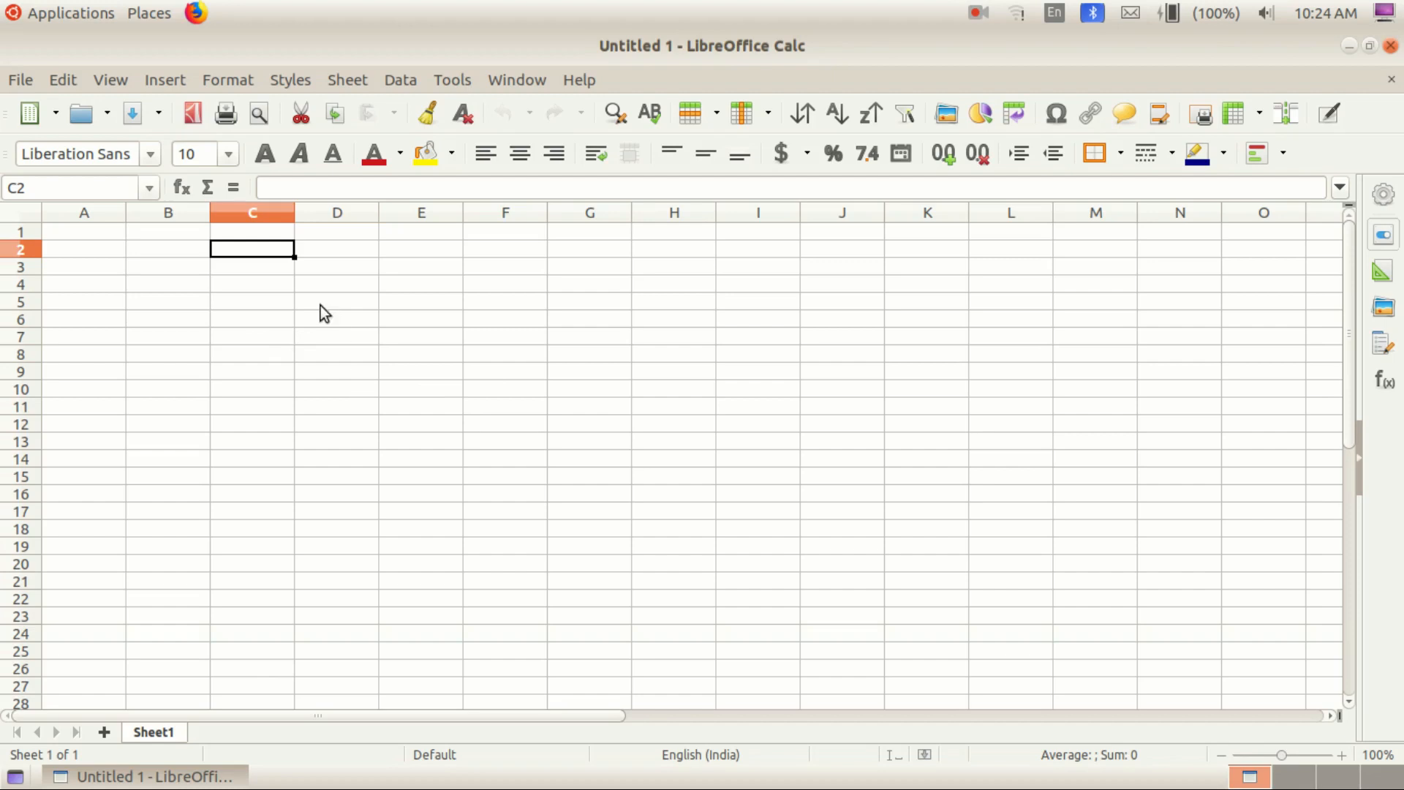
pyautogui.click(236, 318)
pyautogui.click(451, 284)
pyautogui.click(256, 365)
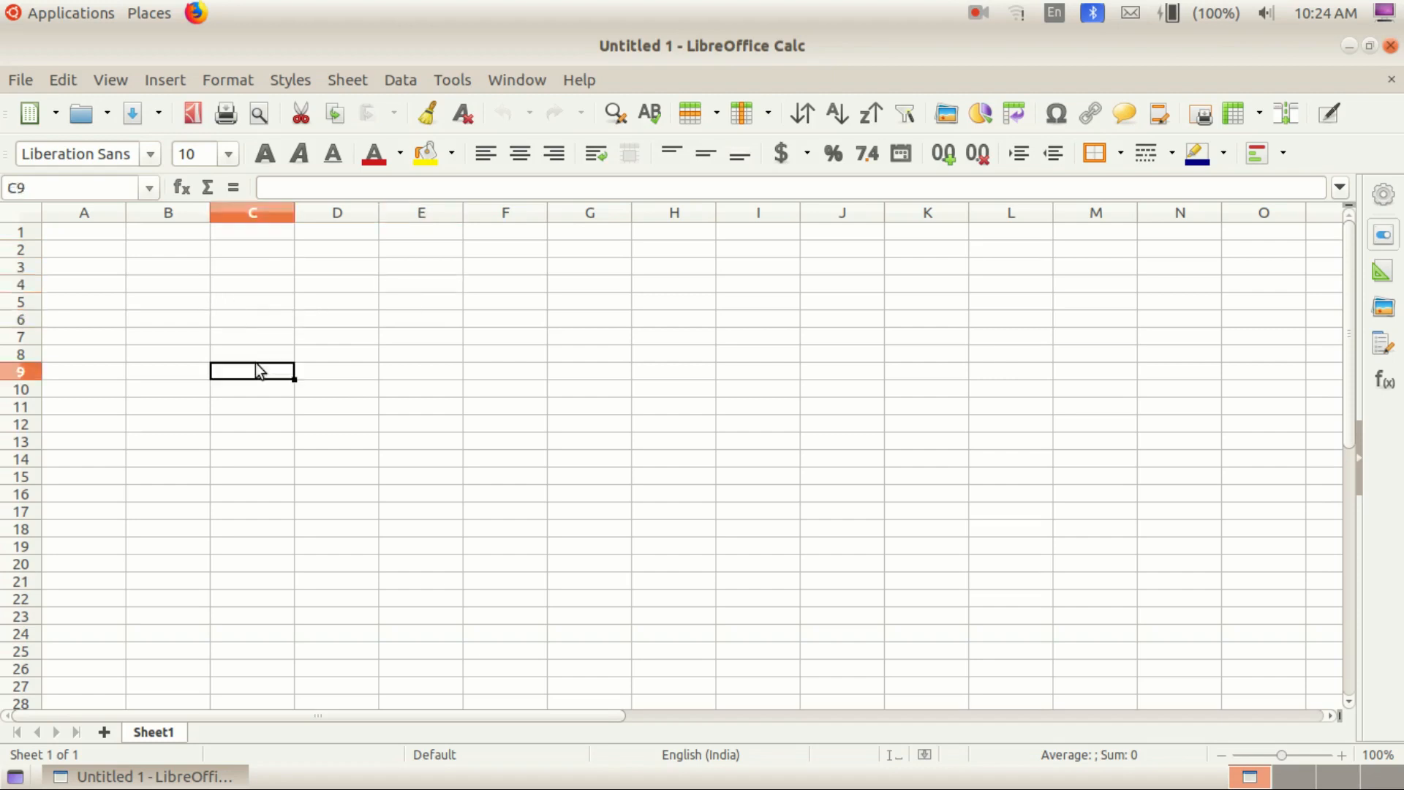
pyautogui.click(206, 298)
pyautogui.click(138, 272)
pyautogui.click(99, 252)
pyautogui.click(110, 286)
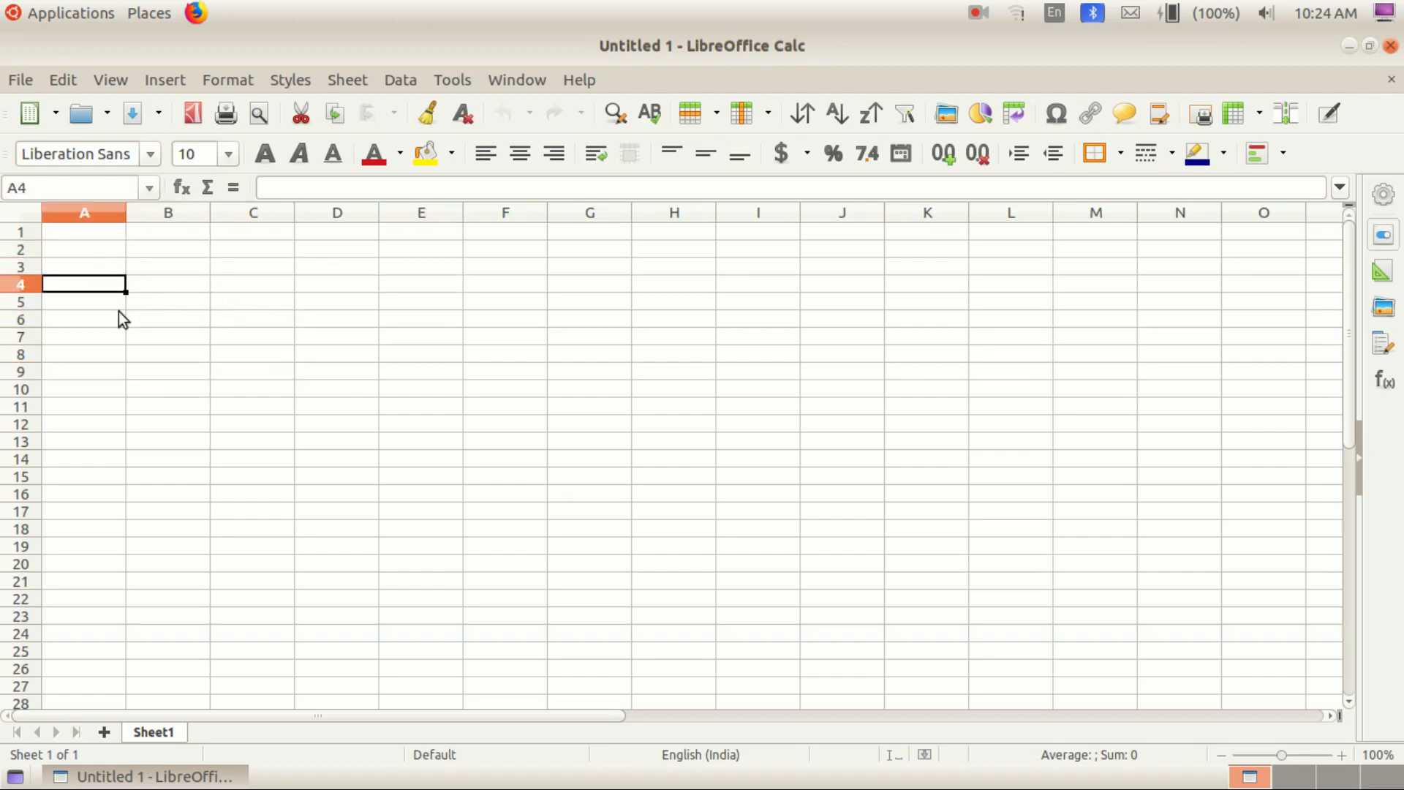
pyautogui.click(304, 320)
pyautogui.click(352, 263)
pyautogui.click(490, 282)
pyautogui.click(469, 340)
pyautogui.click(351, 325)
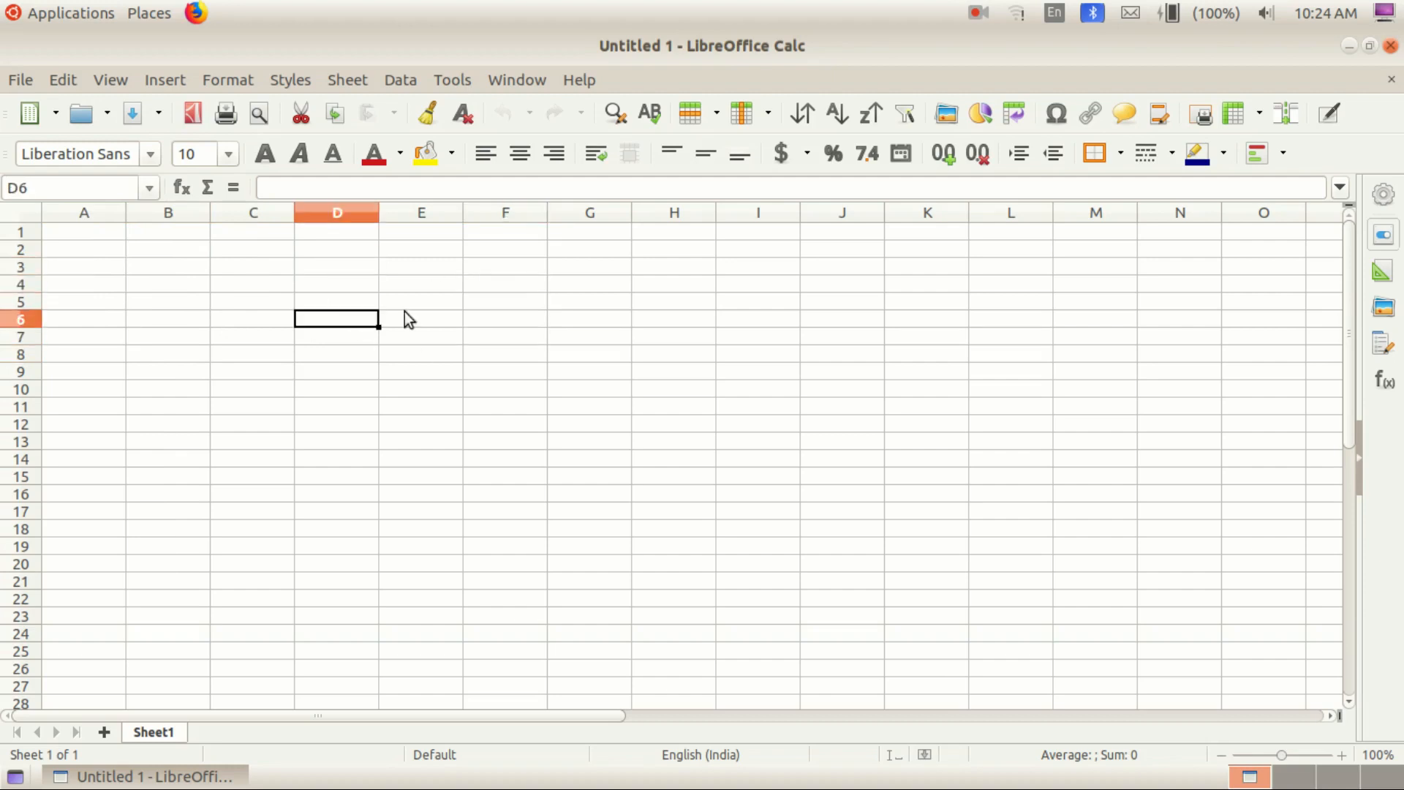
pyautogui.click(442, 287)
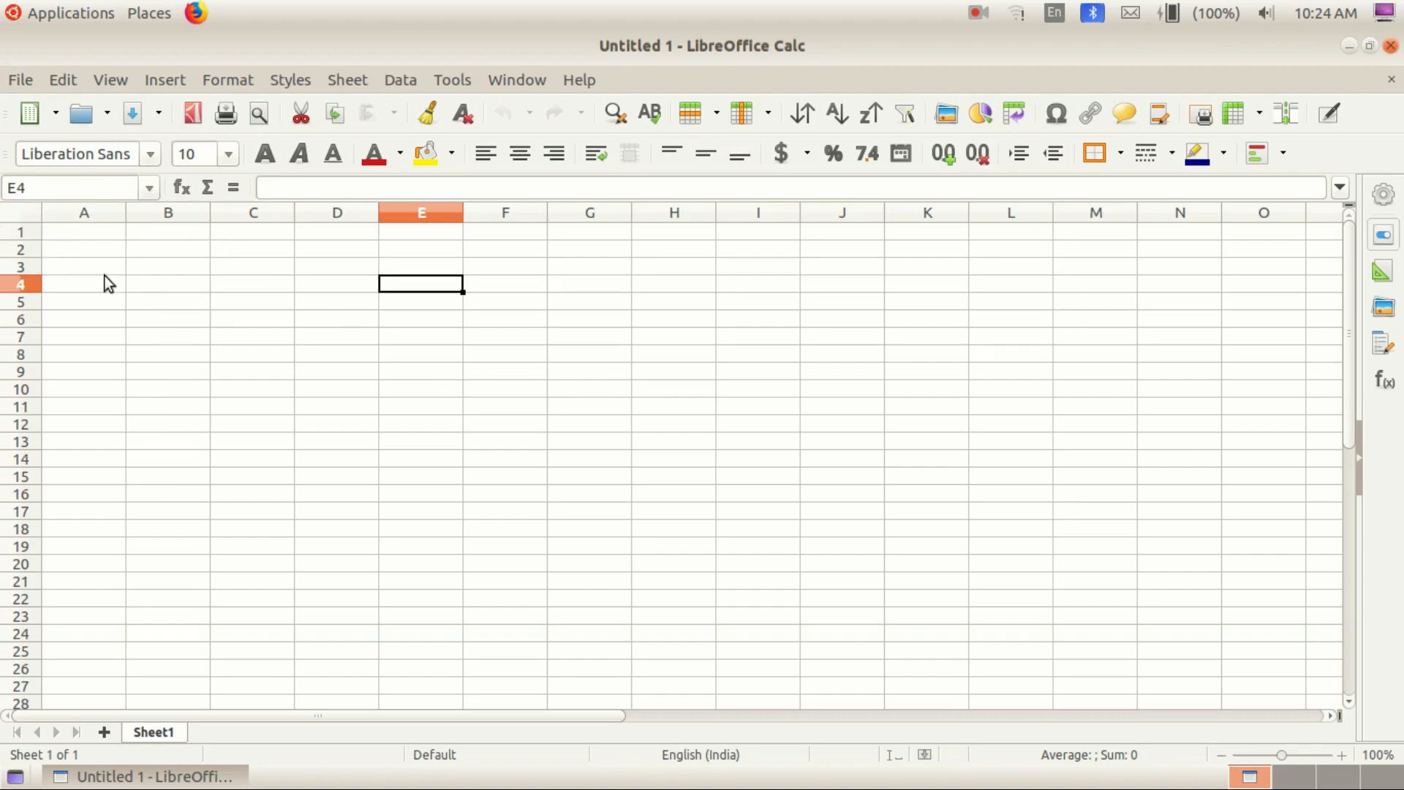
# Step: Select the entire columns A, B, C and D one after another to examine how columns are laid out
pyautogui.click(91, 213)
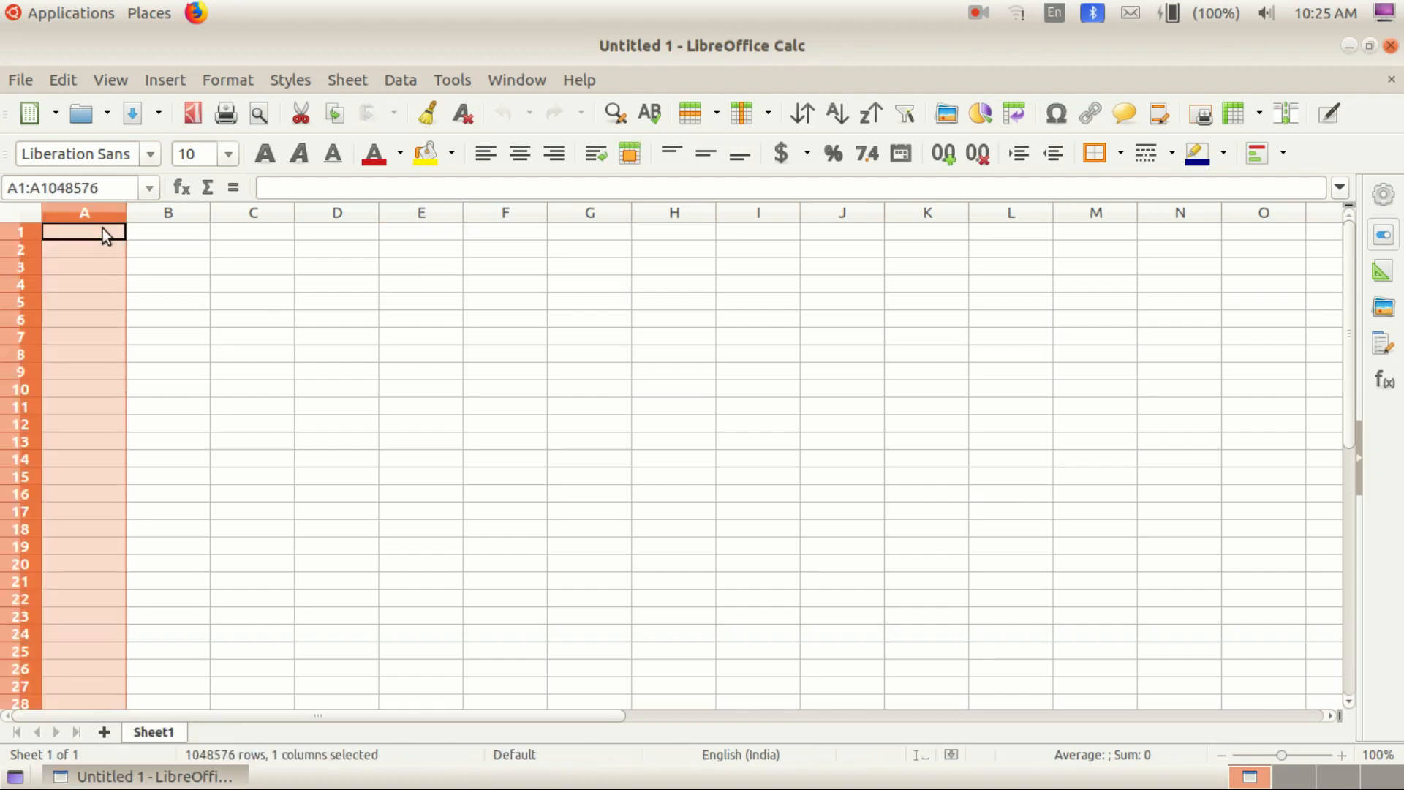
pyautogui.click(168, 212)
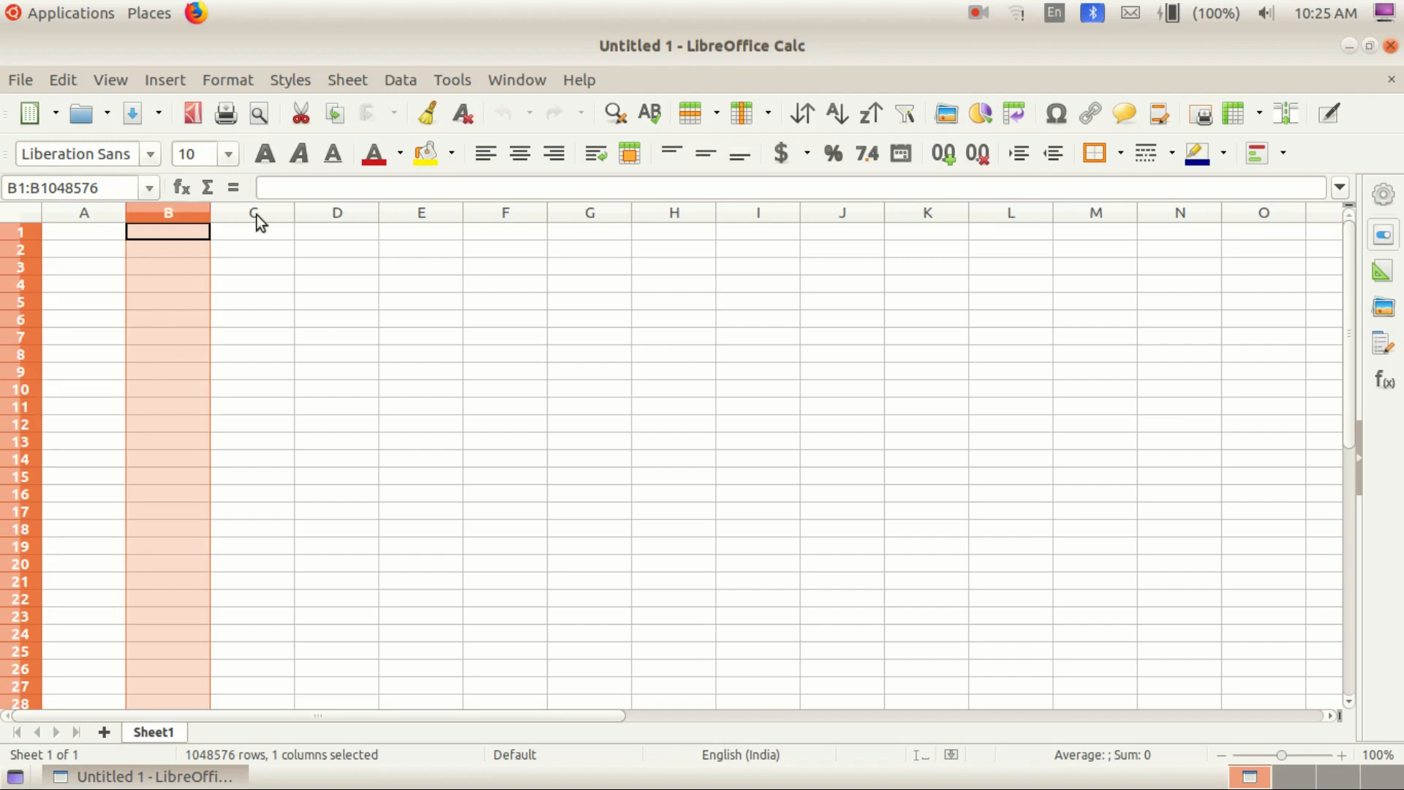
pyautogui.click(278, 213)
pyautogui.click(338, 213)
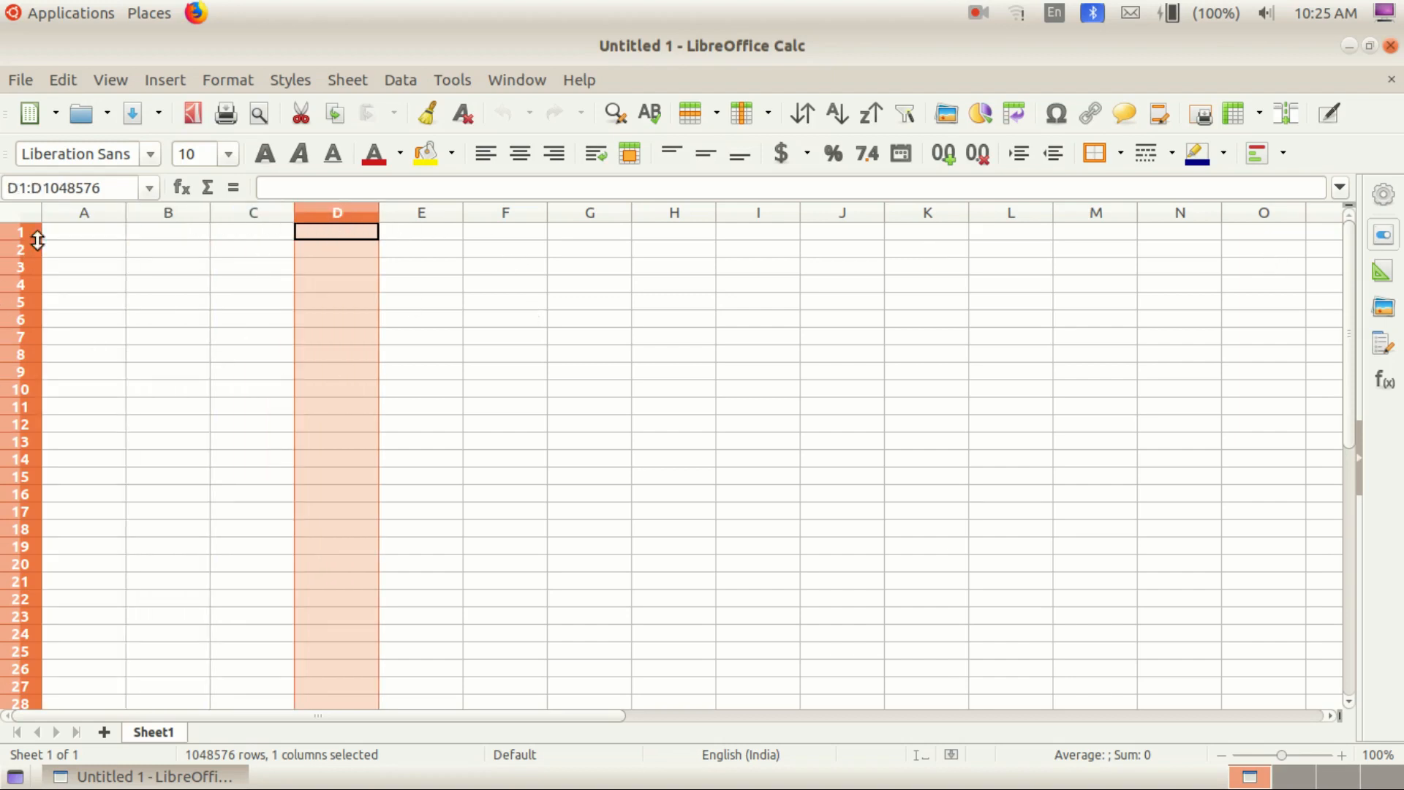
# Step: Select the entire rows 1, 2, 3 and 4 one after another to examine how rows are laid out
pyautogui.click(82, 267)
pyautogui.click(15, 233)
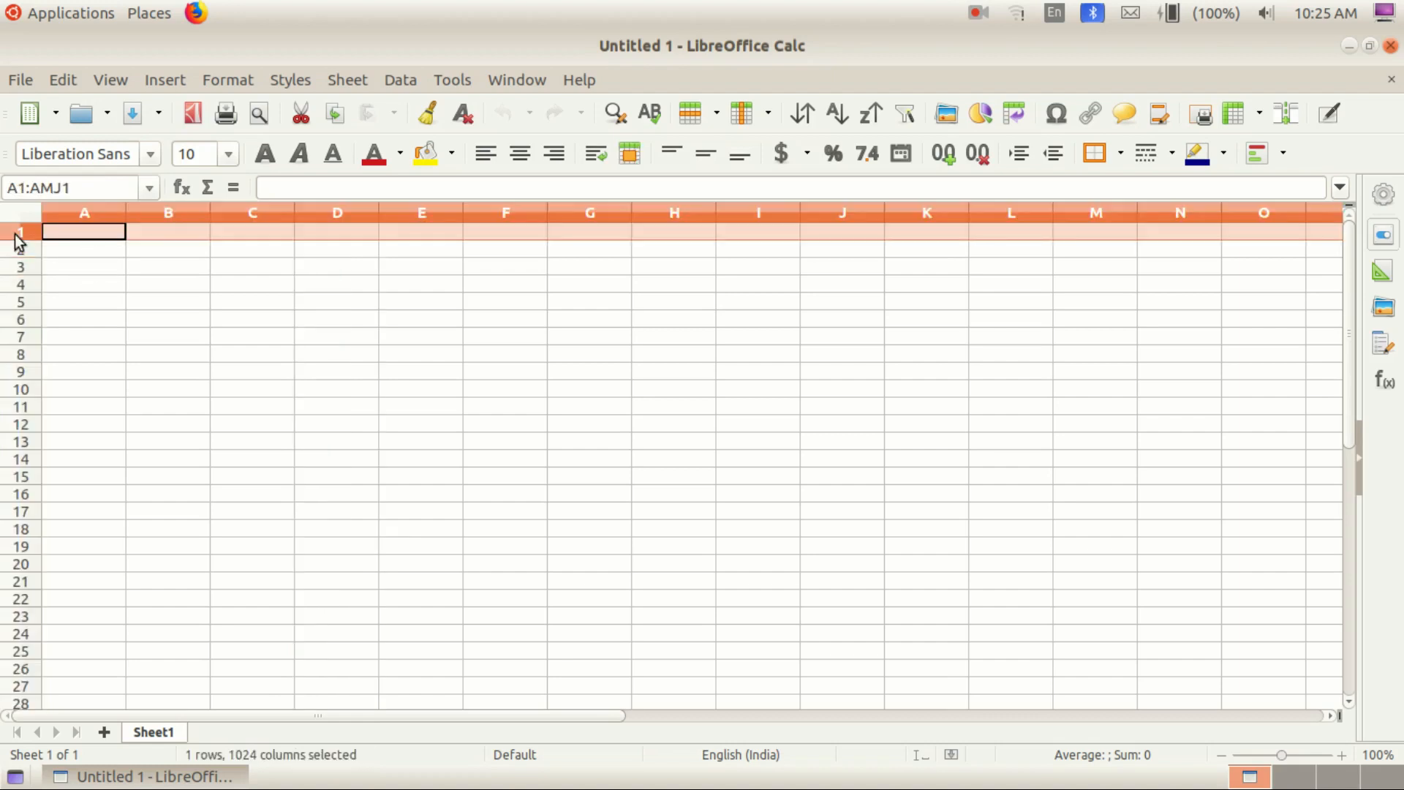
pyautogui.click(21, 251)
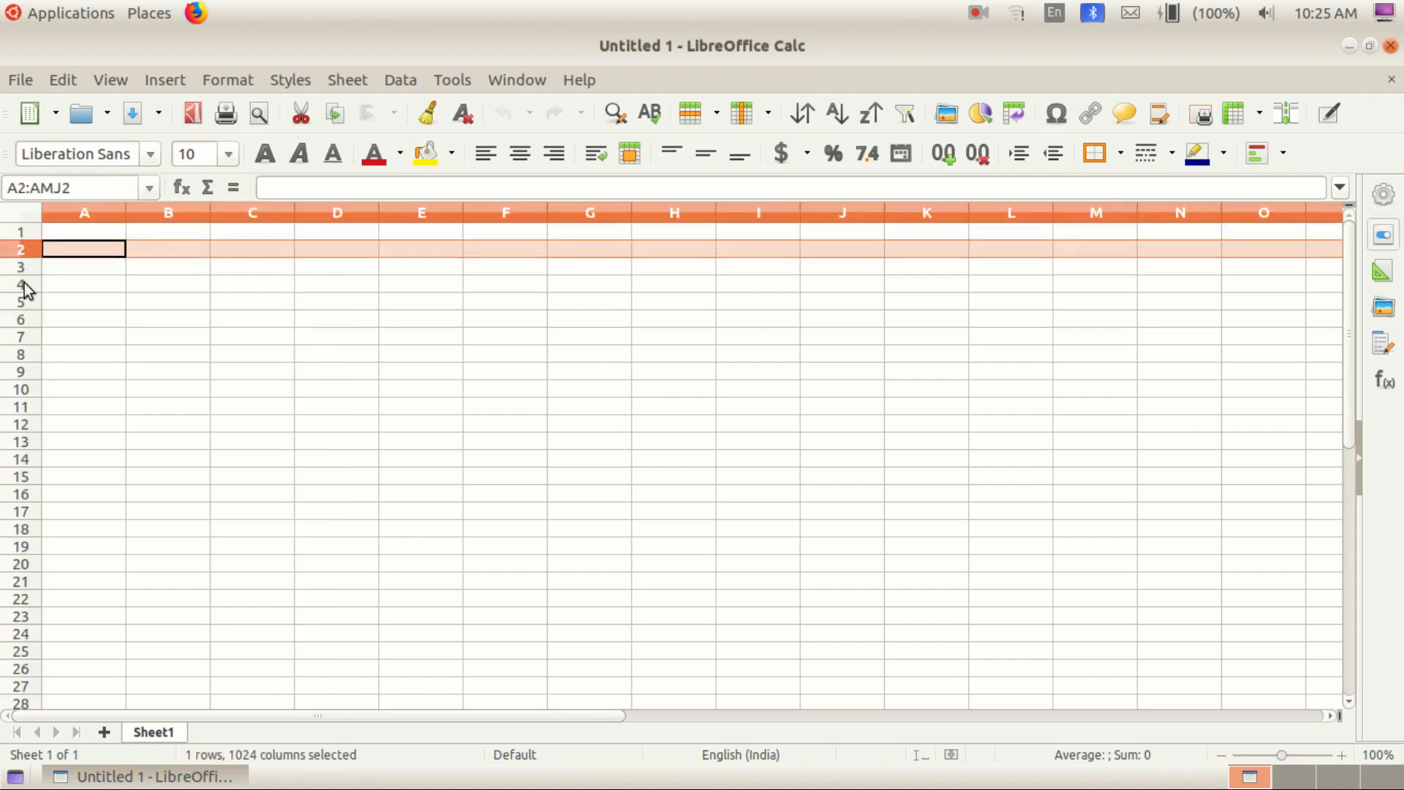
pyautogui.click(25, 269)
pyautogui.click(25, 284)
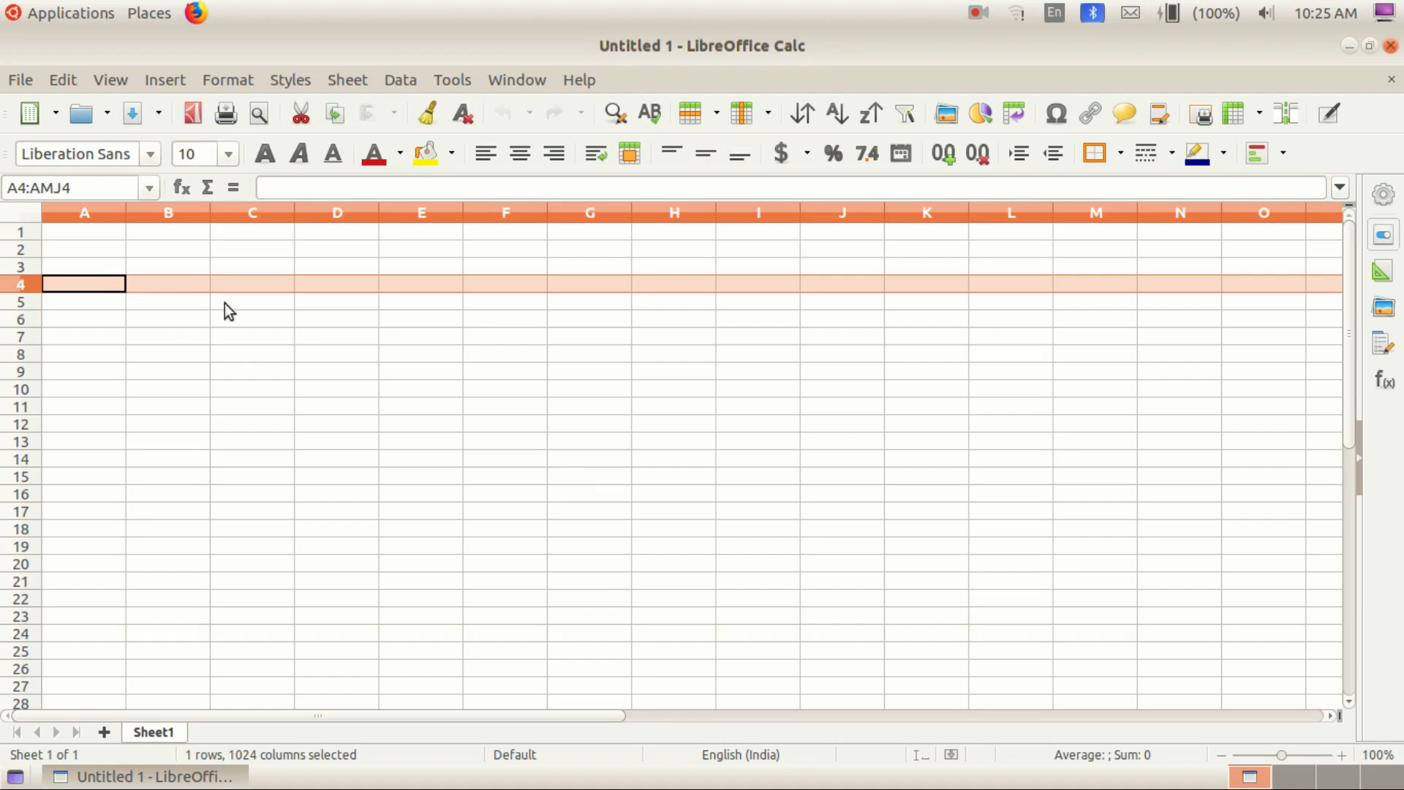
# Step: Select the multi-cell range G4:H10, followed by the range B7:G8, to examine how cell ranges are referenced
pyautogui.click(243, 373)
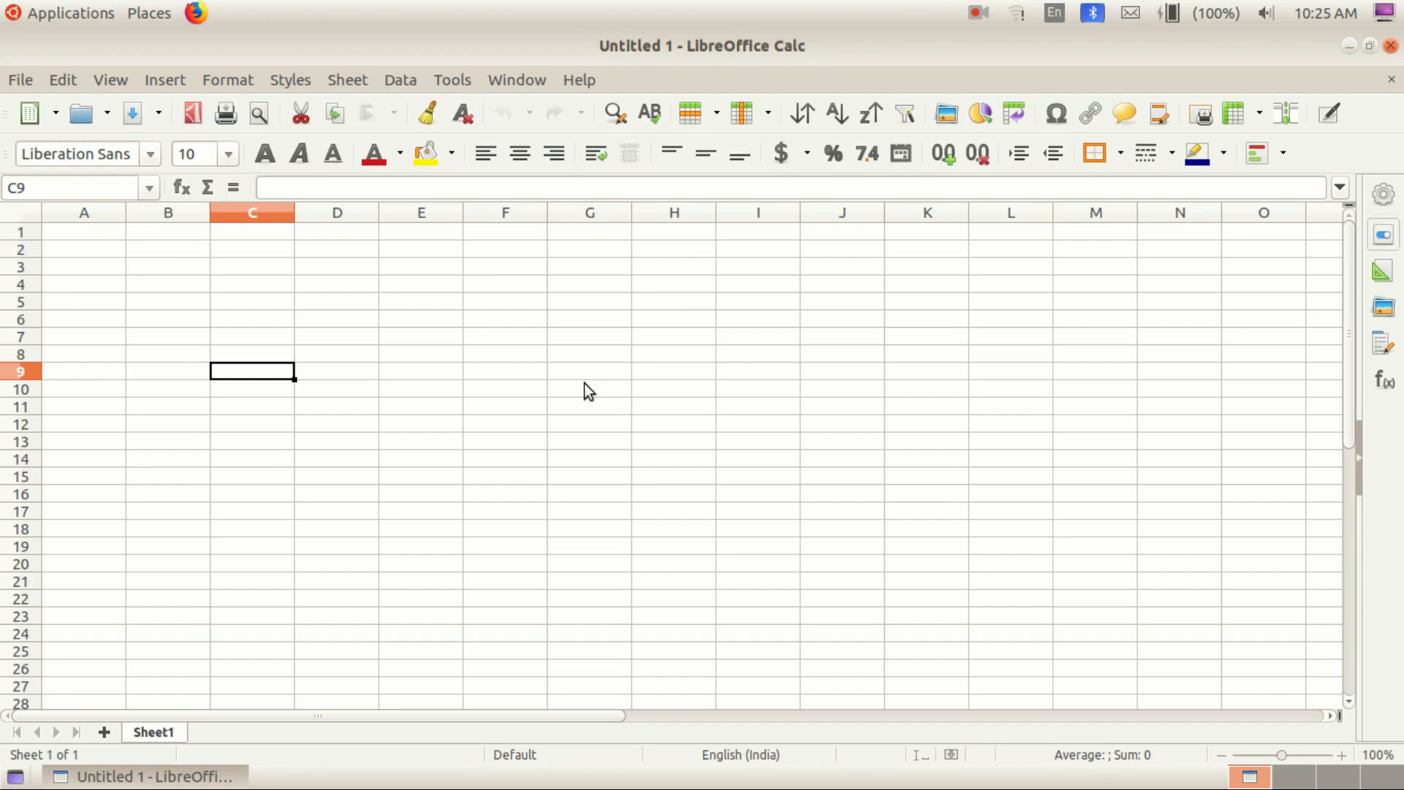
pyautogui.click(420, 491)
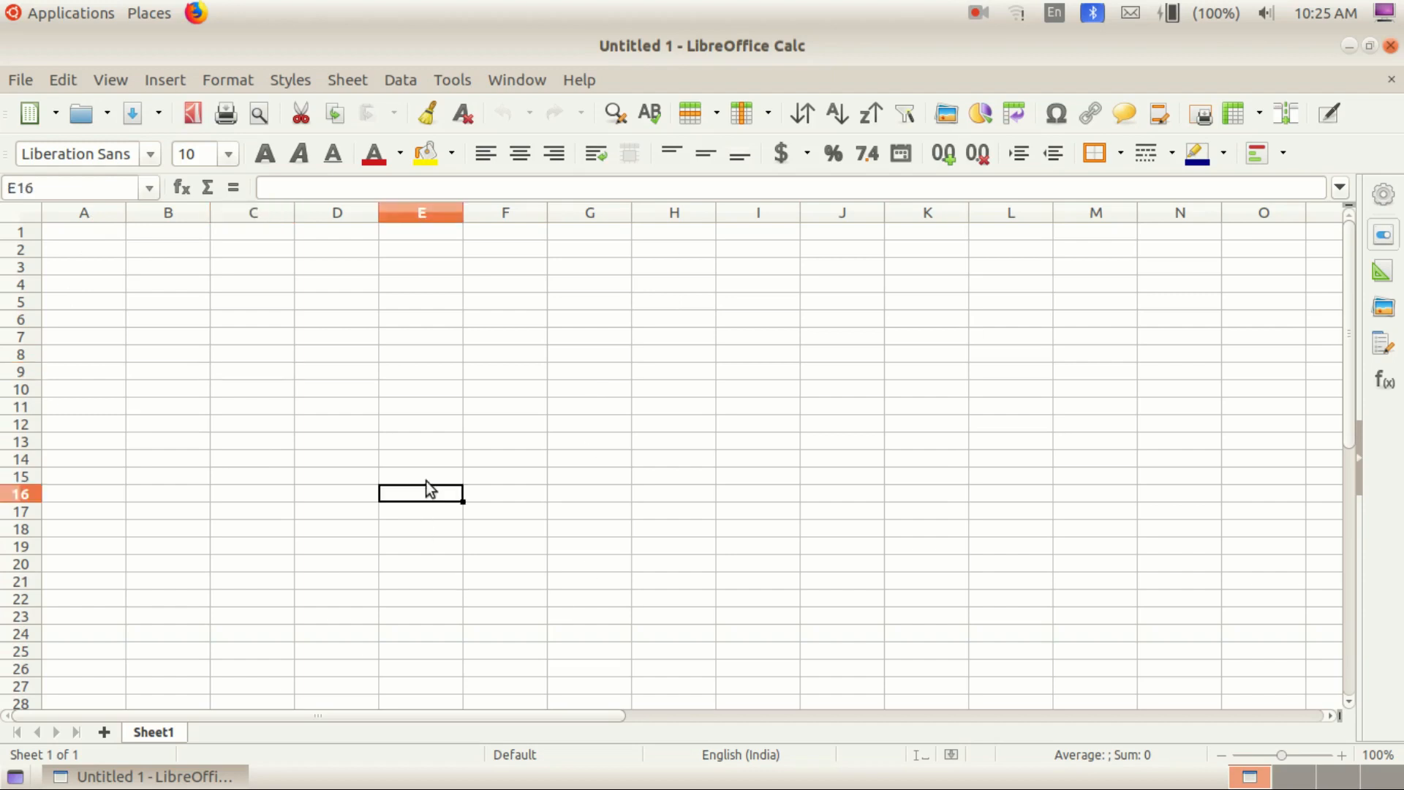
pyautogui.click(413, 356)
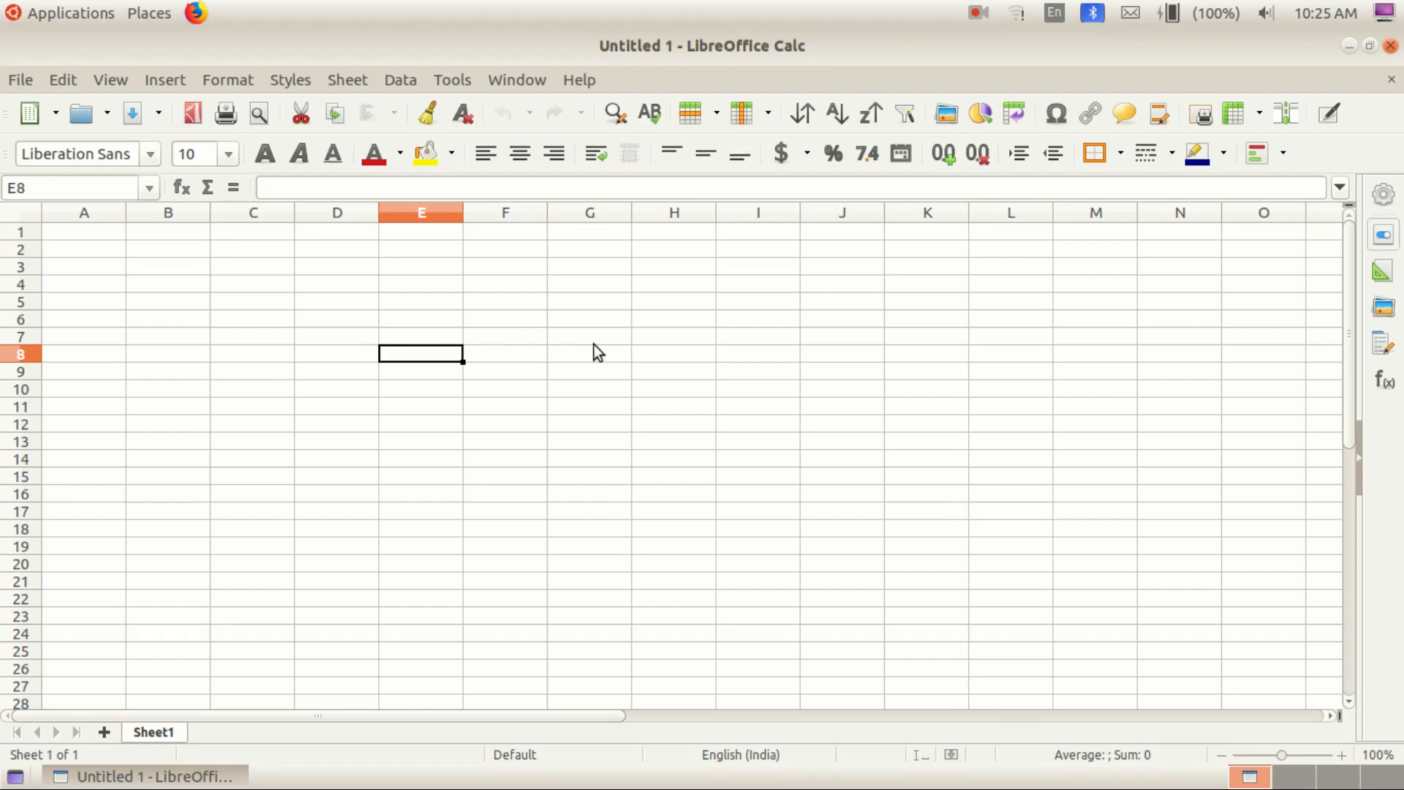
pyautogui.moveTo(594, 285); pyautogui.dragTo(714, 395)
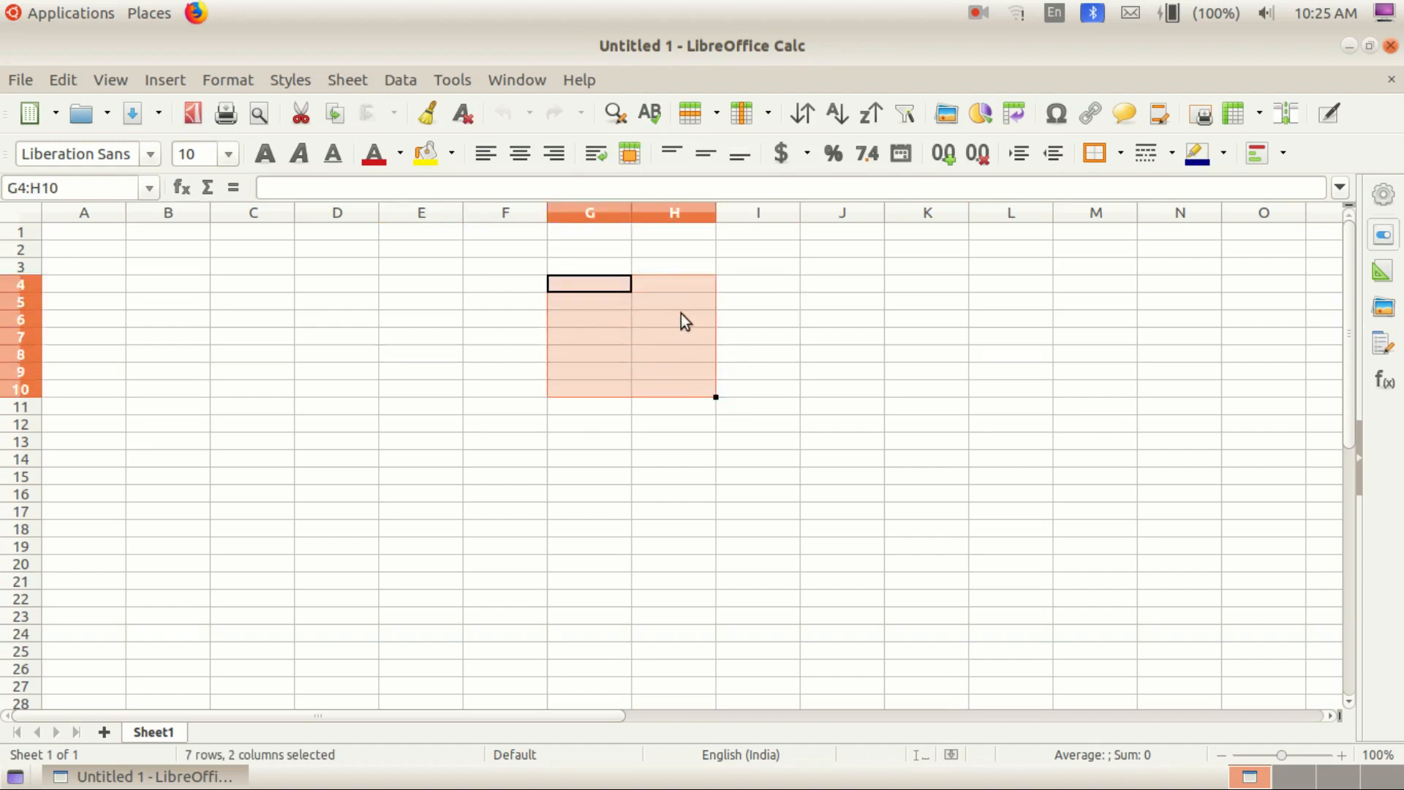
pyautogui.moveTo(182, 341); pyautogui.dragTo(572, 357)
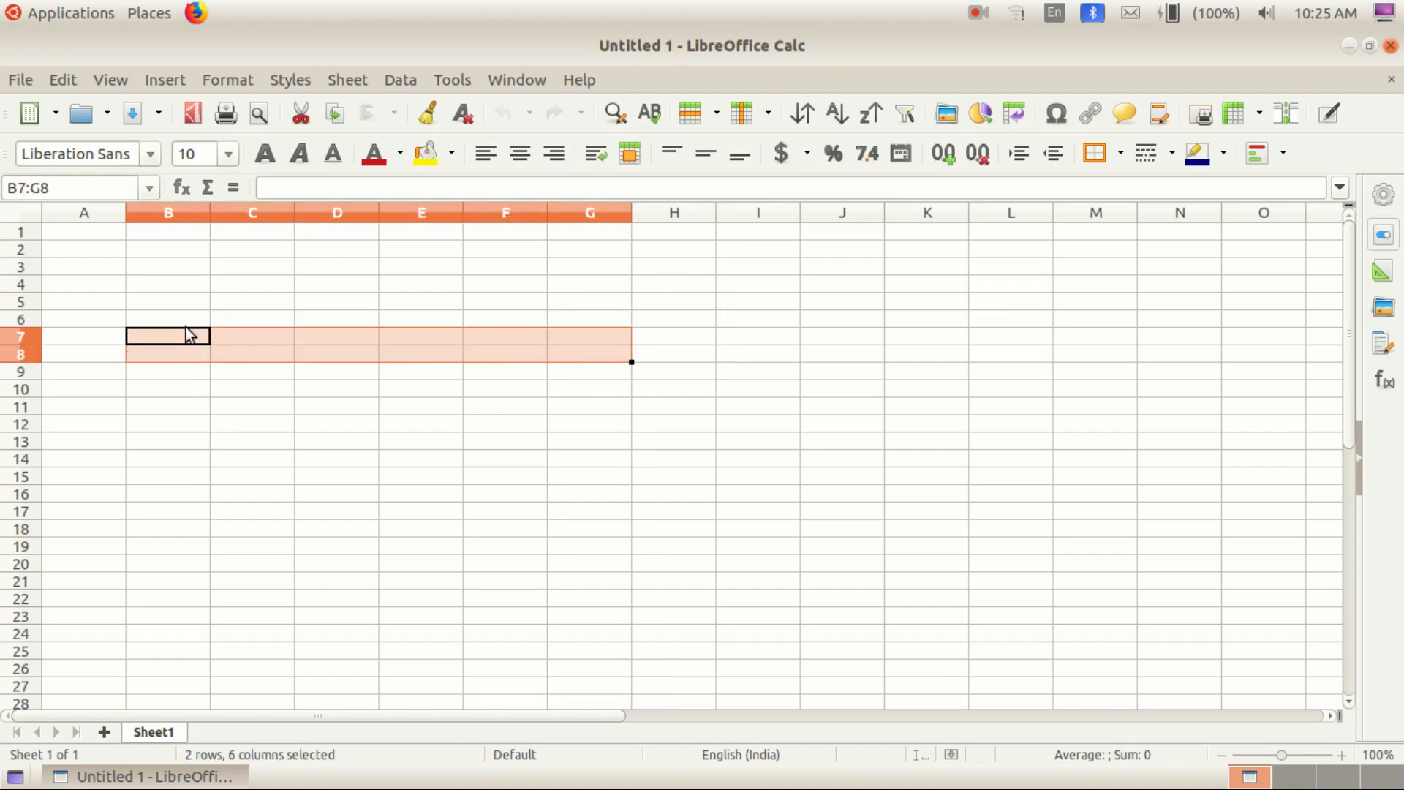
# Step: Examine how the column letter and row number form the address of single cells such as C6, C3, D3 and E4
pyautogui.click(358, 457)
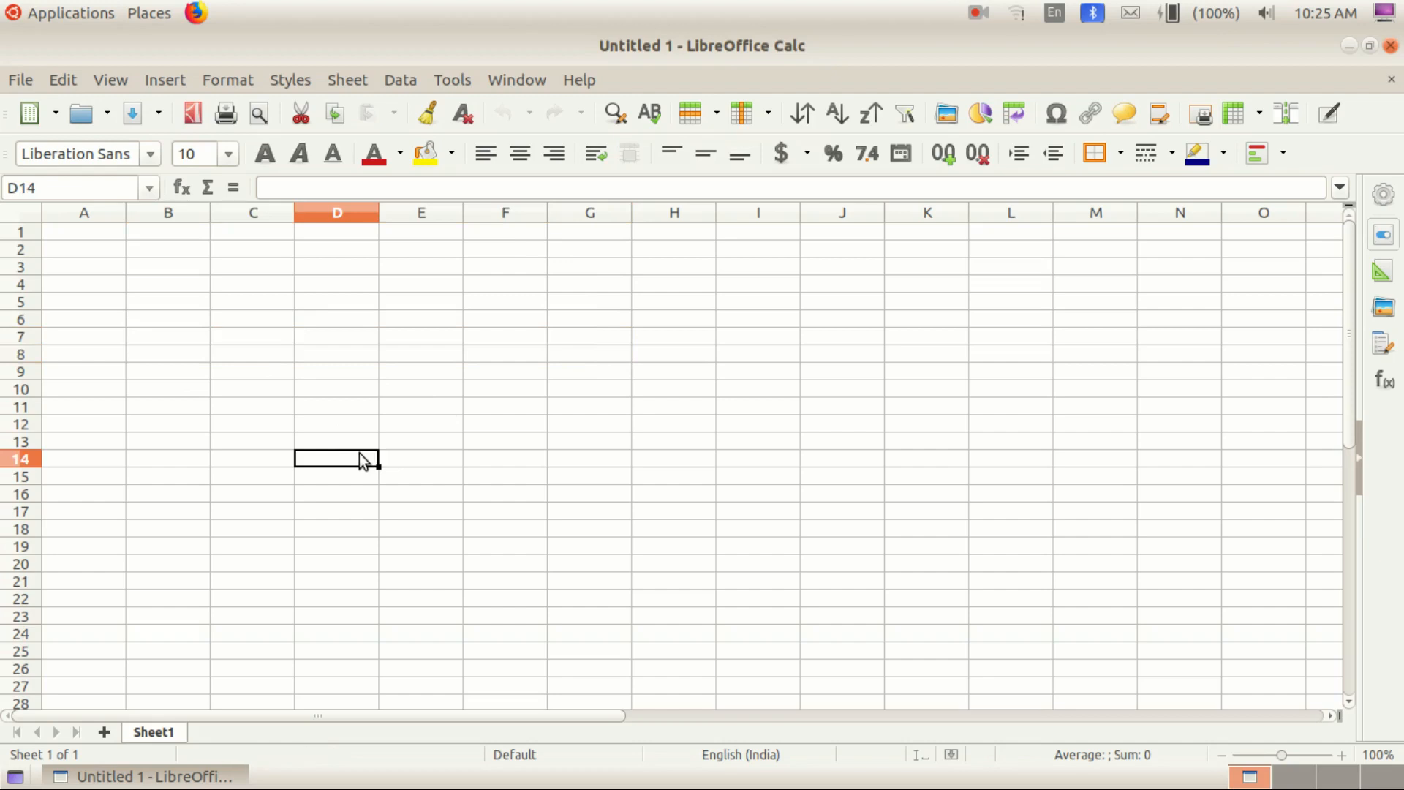
pyautogui.click(250, 324)
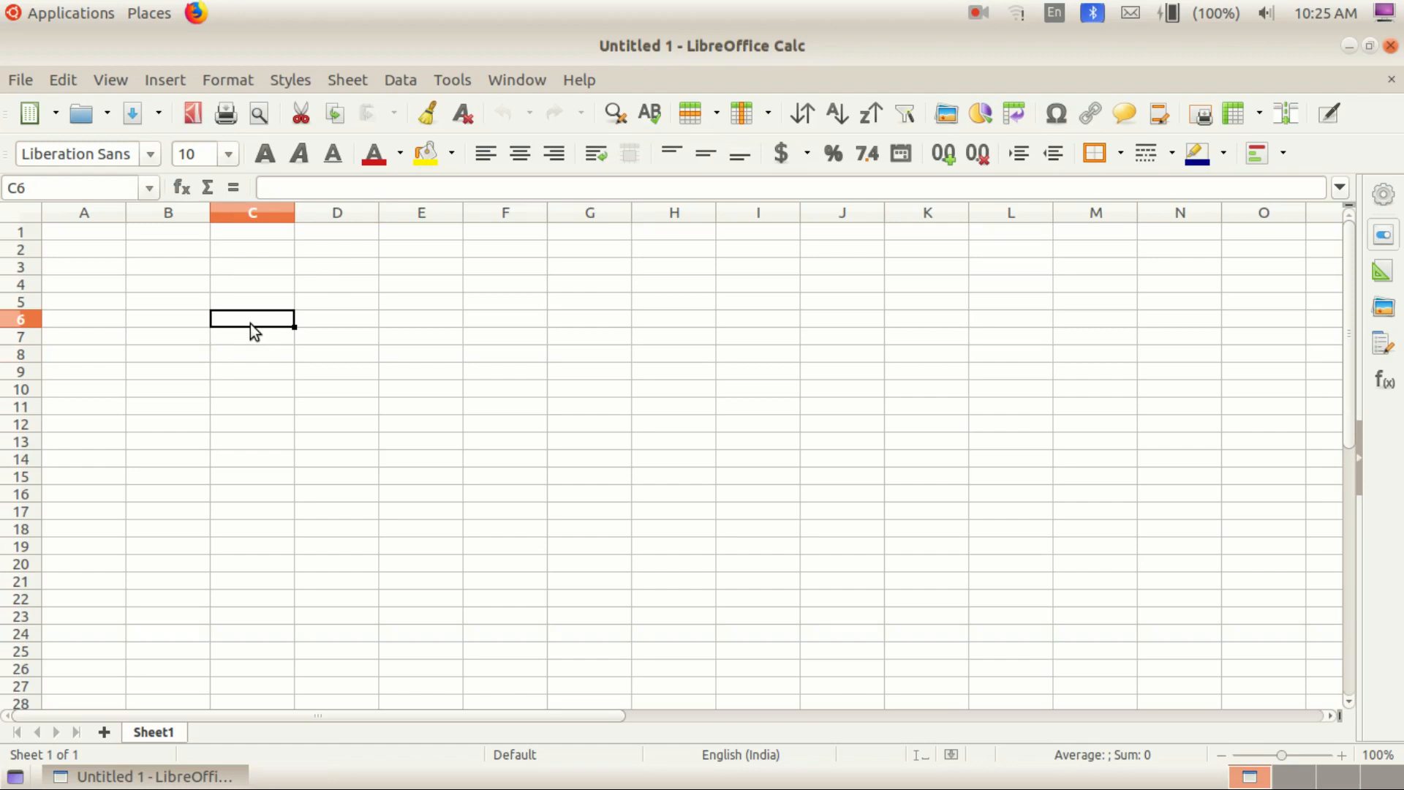
pyautogui.click(249, 282)
pyautogui.click(249, 261)
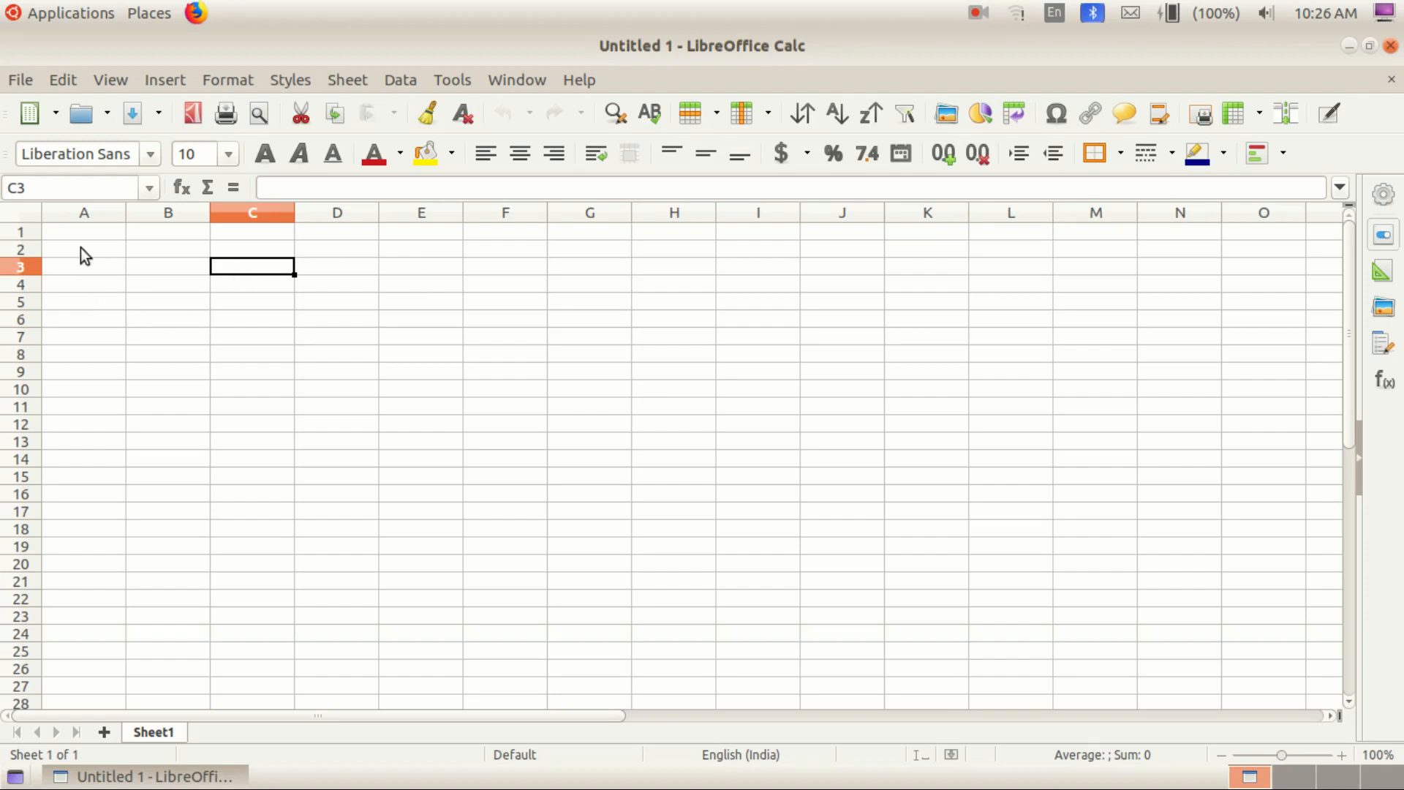
pyautogui.click(31, 186)
pyautogui.click(325, 276)
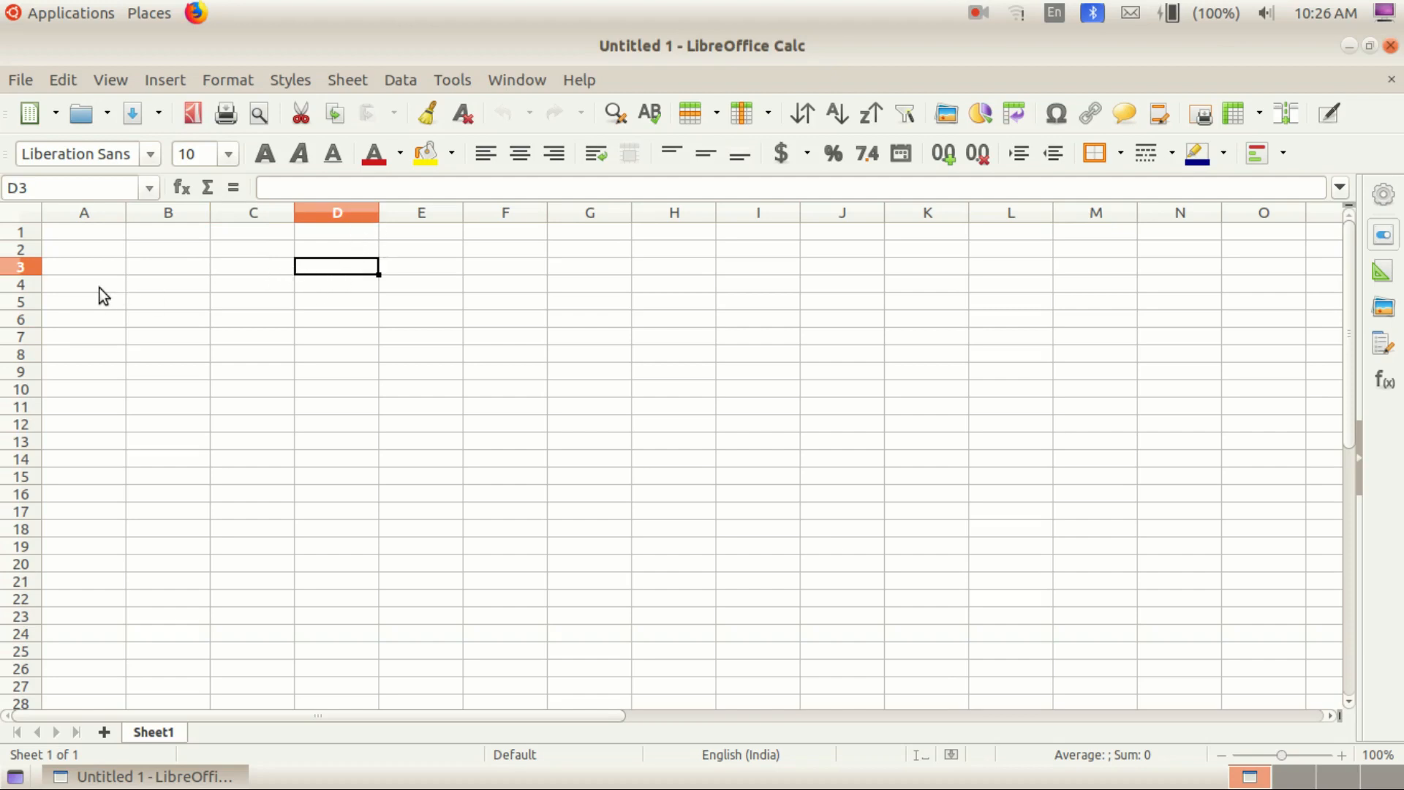
pyautogui.click(456, 286)
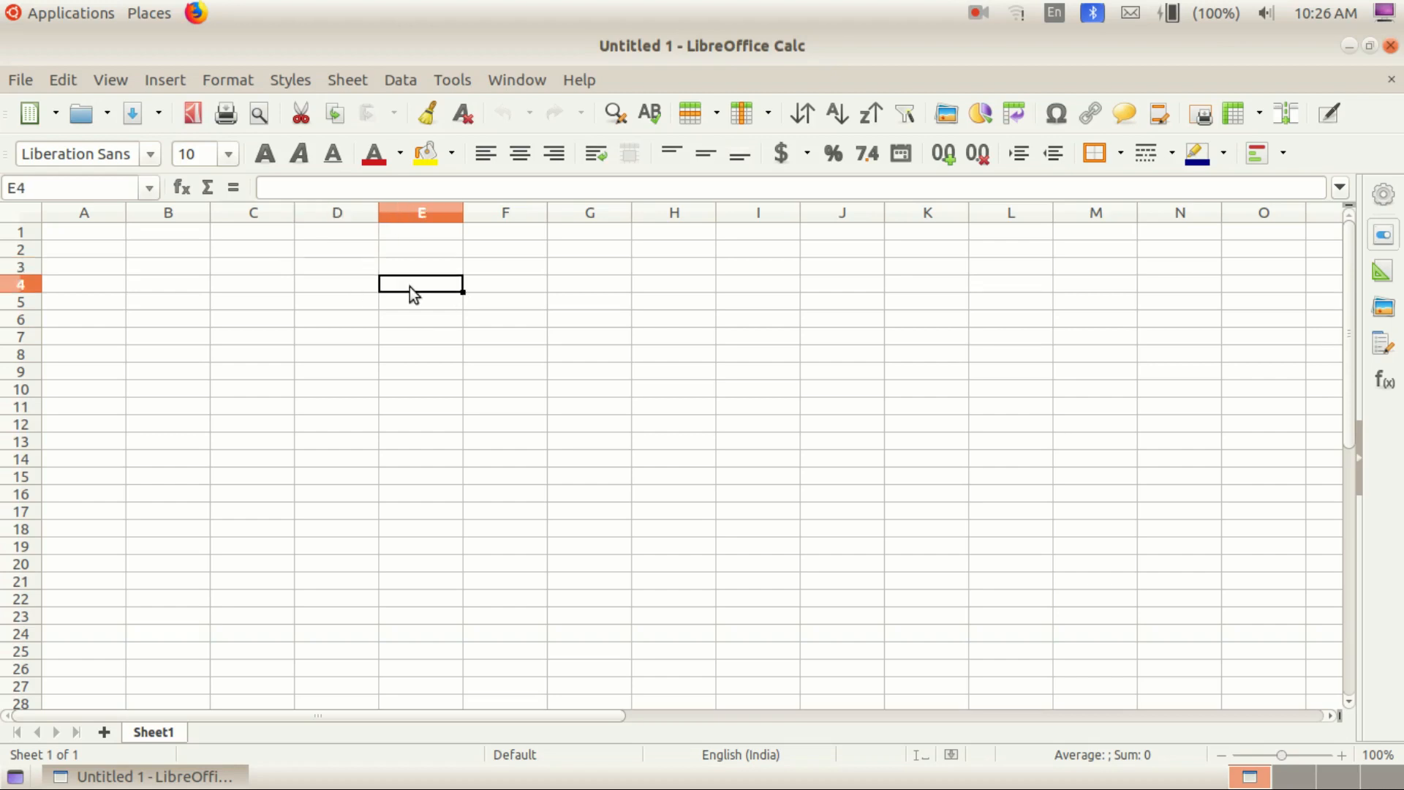
pyautogui.click(530, 292)
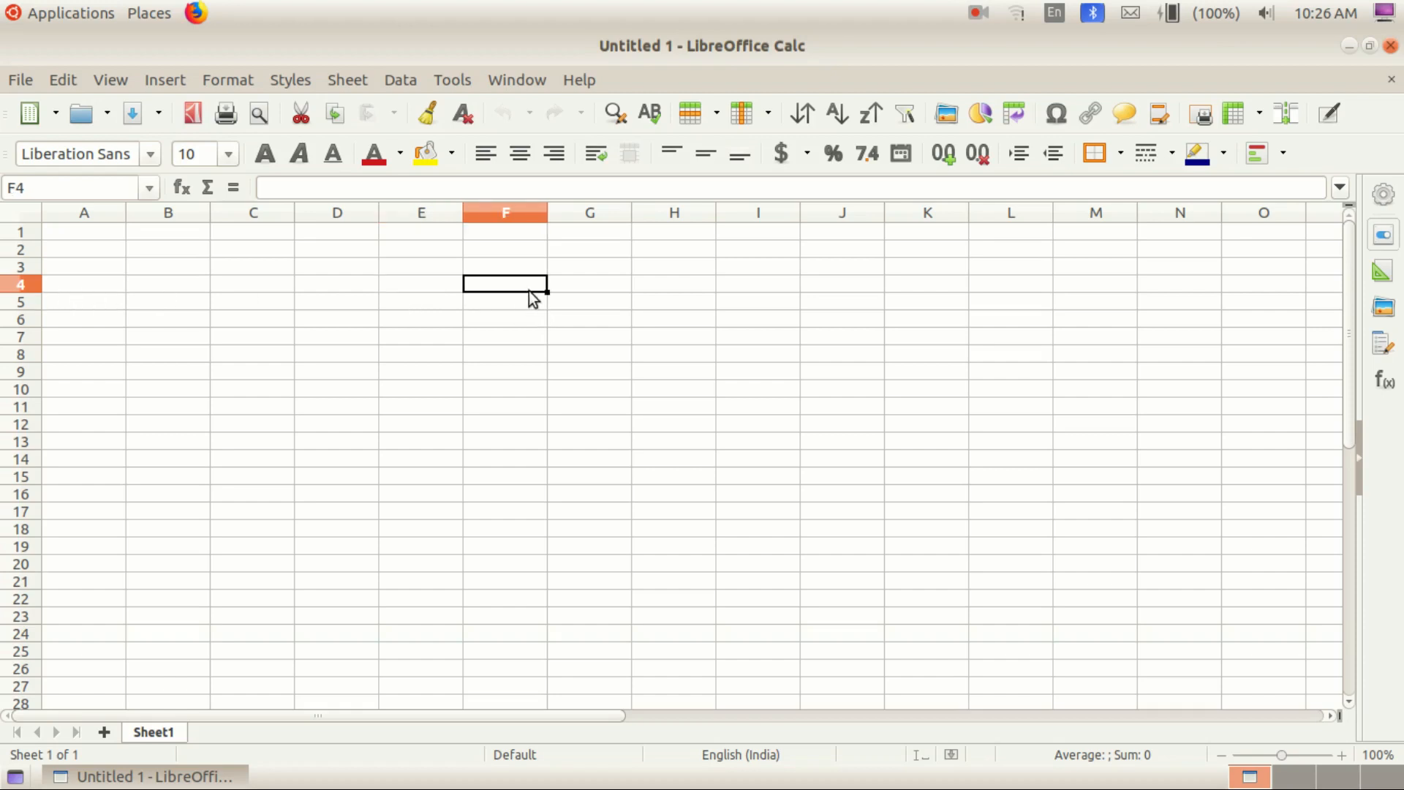
pyautogui.click(578, 288)
pyautogui.click(444, 265)
pyautogui.click(429, 236)
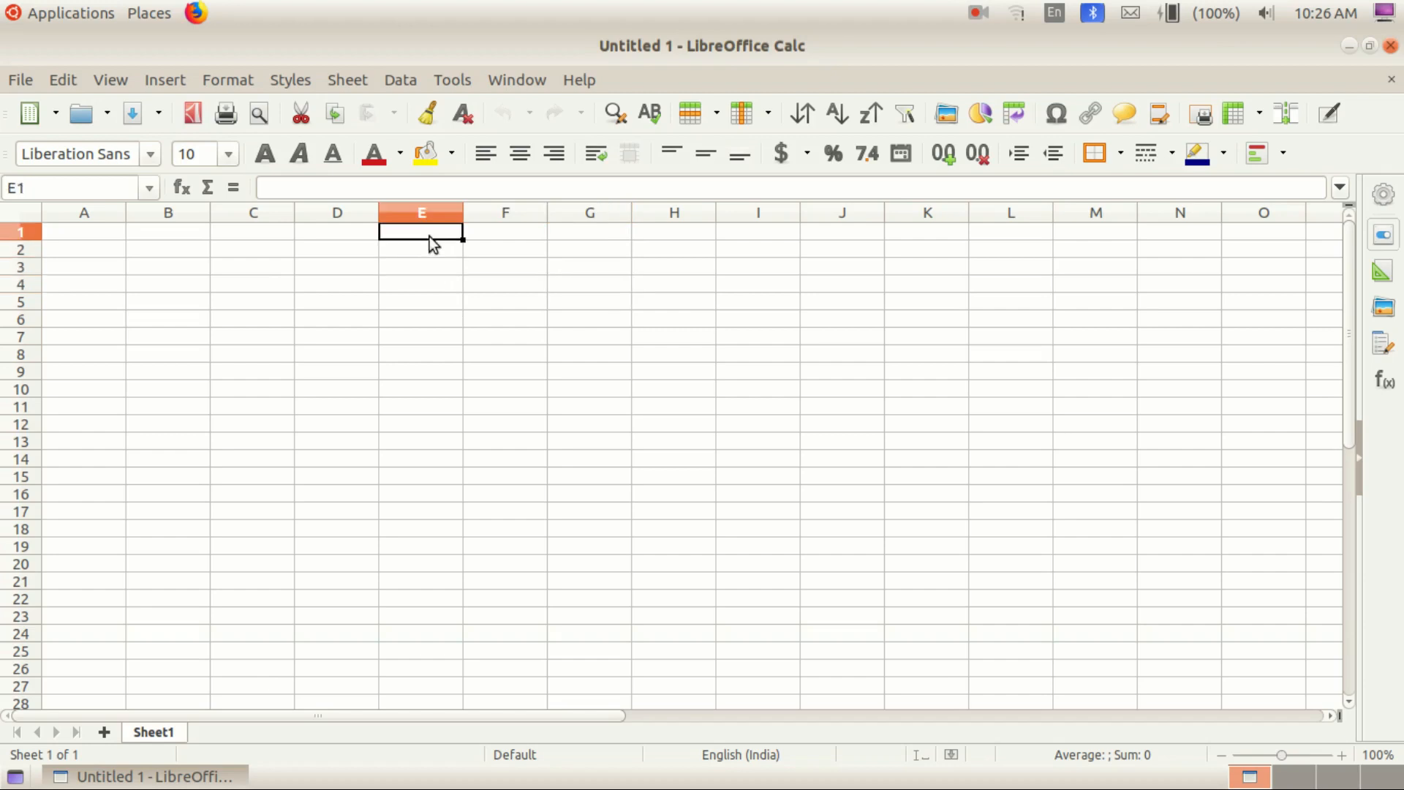
pyautogui.click(392, 305)
pyautogui.click(320, 322)
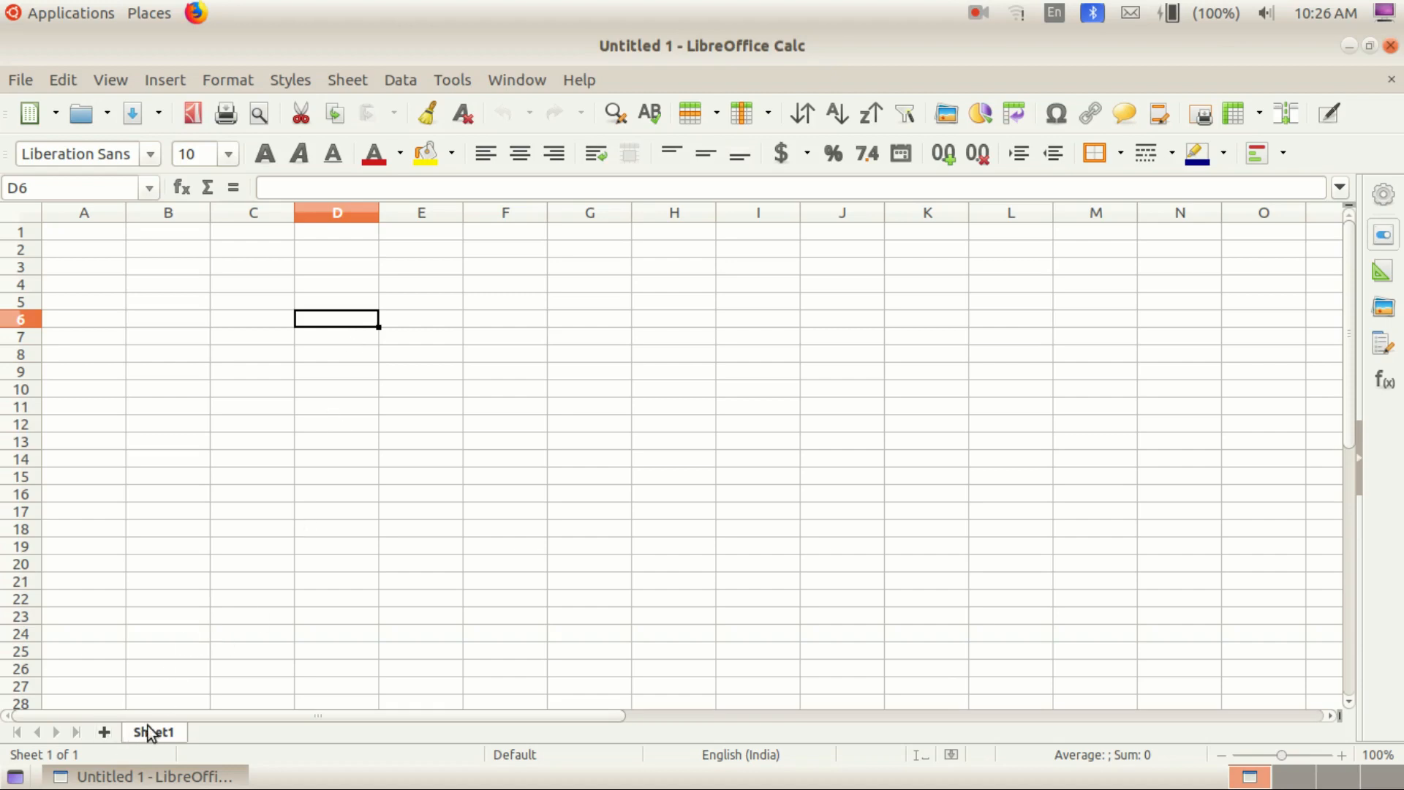
# Step: Add two new sheets after Sheet1 in the workbook
pyautogui.click(102, 734)
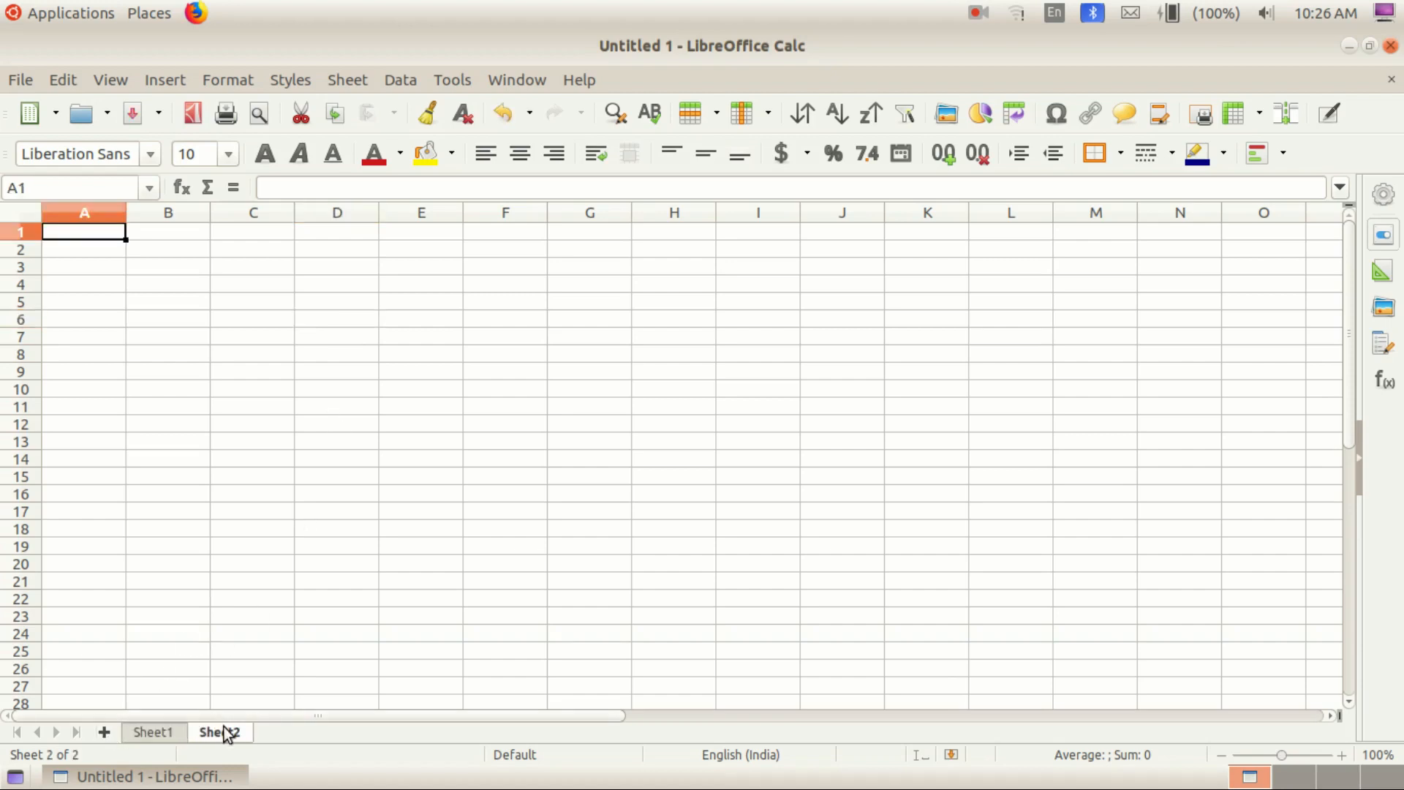
pyautogui.click(103, 733)
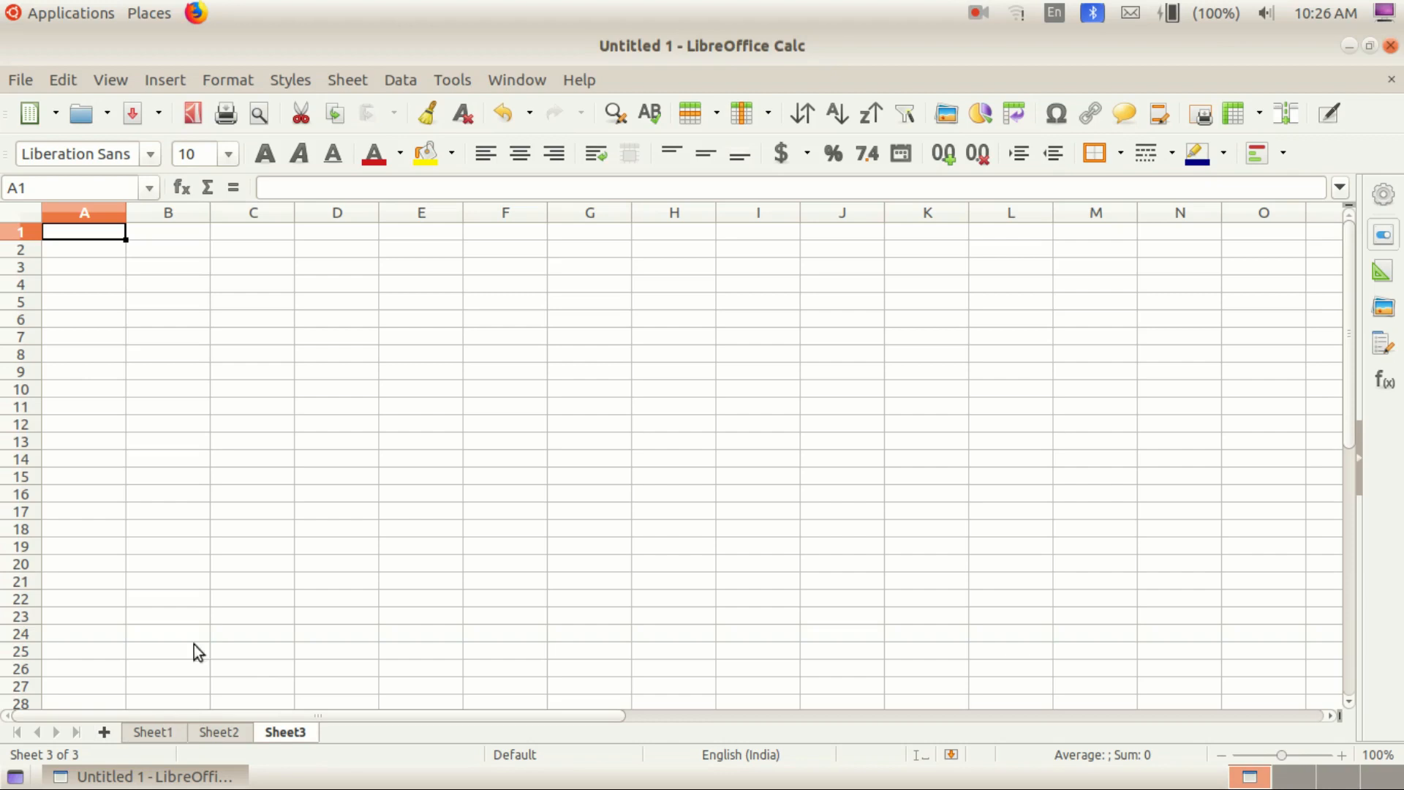
# Step: Look through the empty grids of Sheet3, Sheet2 and Sheet1, including the rows further down
pyautogui.scroll(-20, 256, 479)
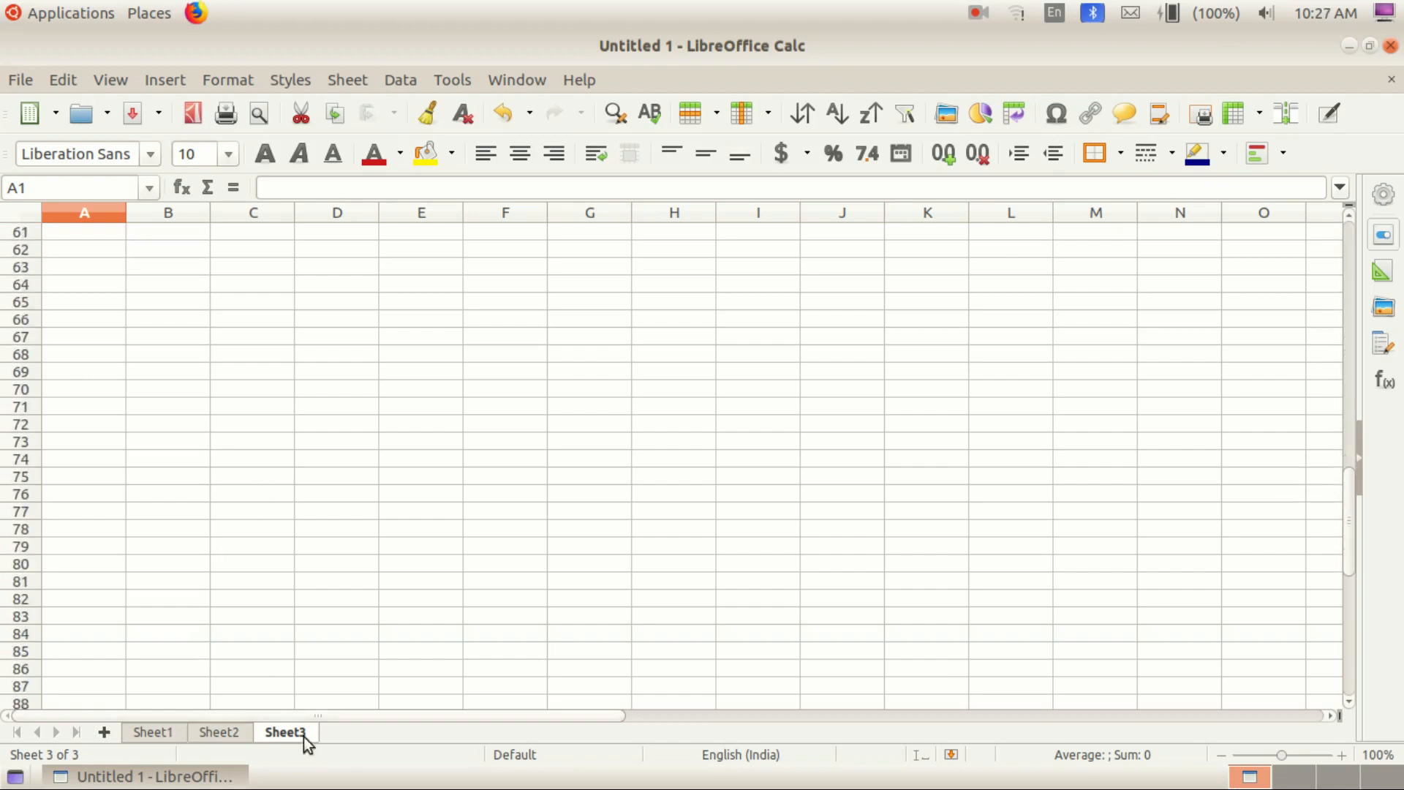
pyautogui.click(225, 732)
pyautogui.scroll(-13, 230, 708)
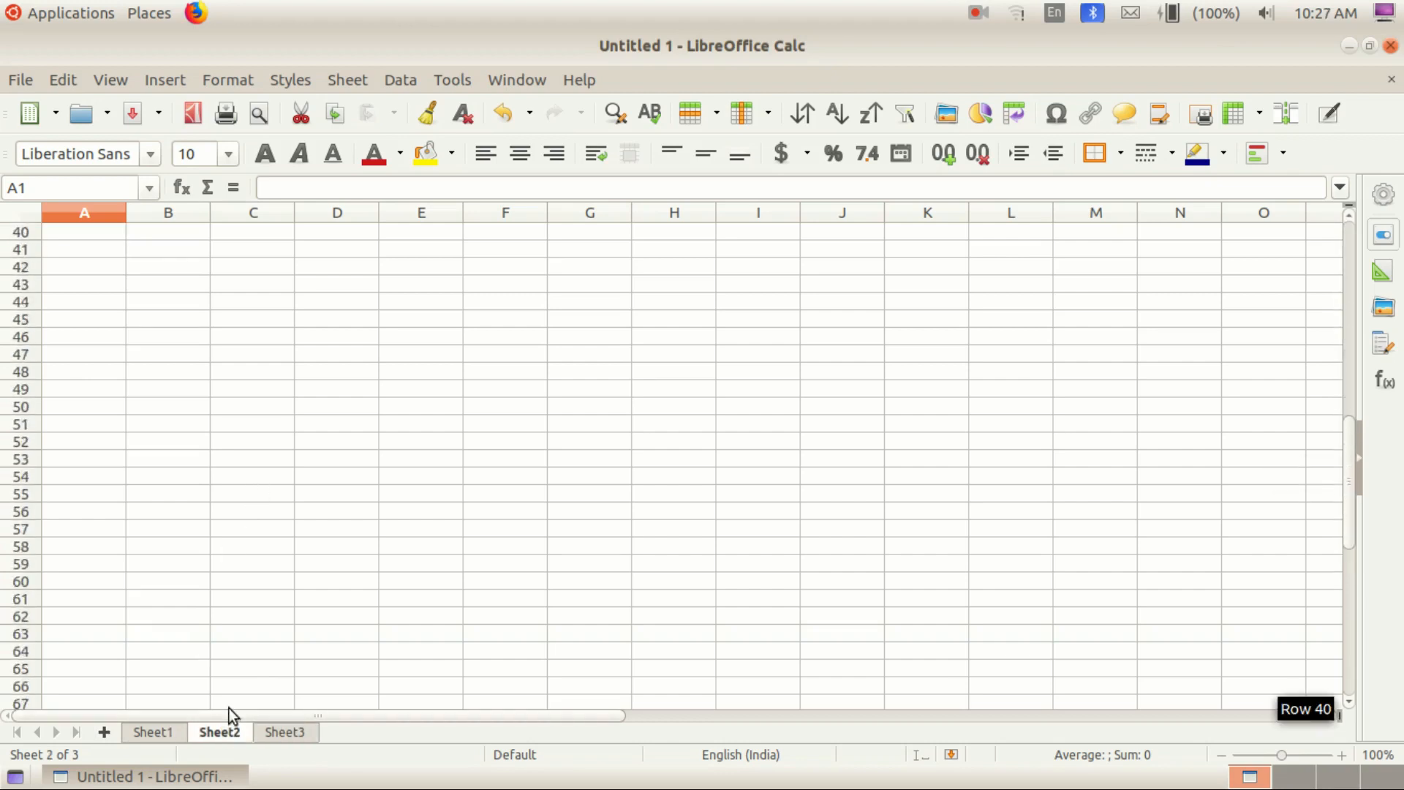
pyautogui.scroll(-4, 230, 708)
pyautogui.click(155, 733)
pyautogui.scroll(-9, 208, 637)
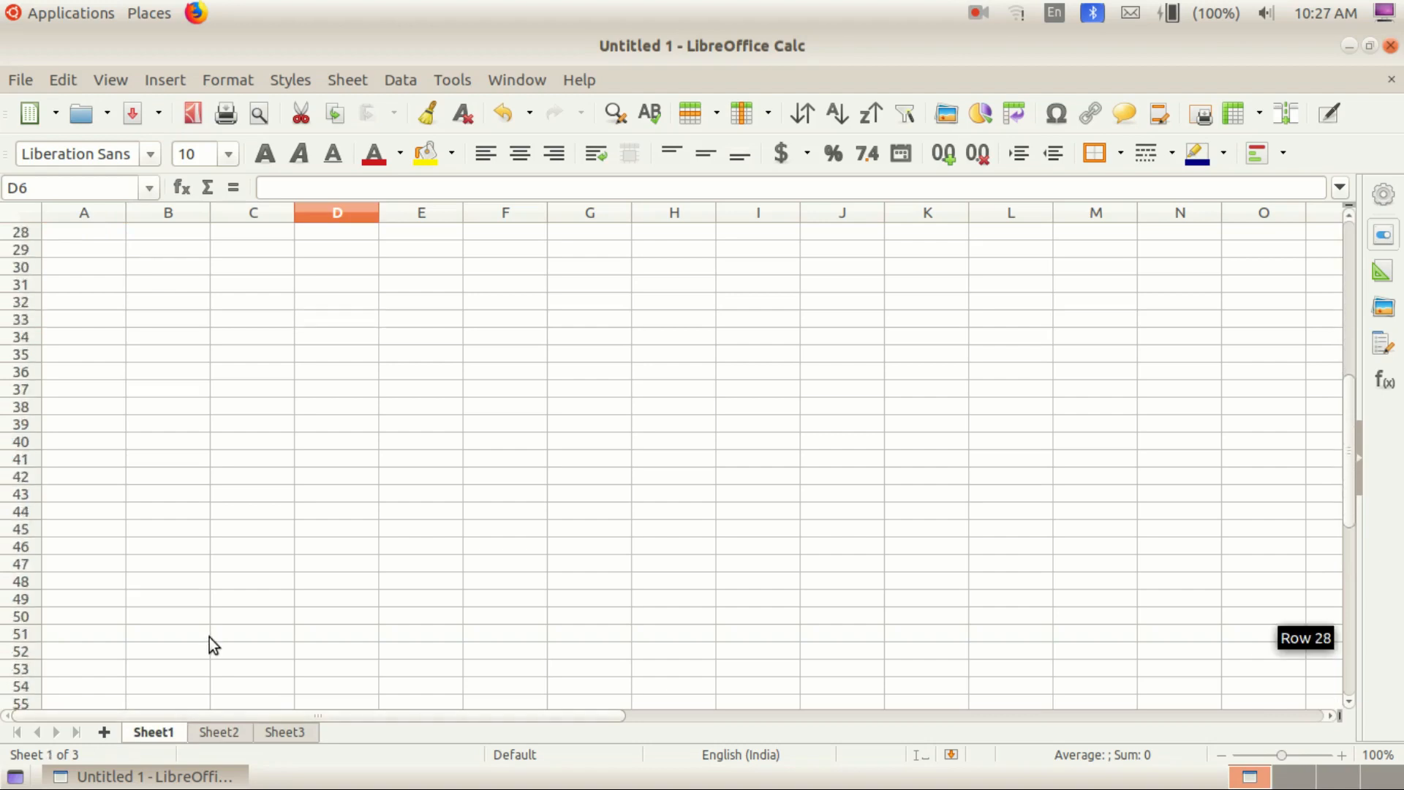
pyautogui.scroll(9, 212, 629)
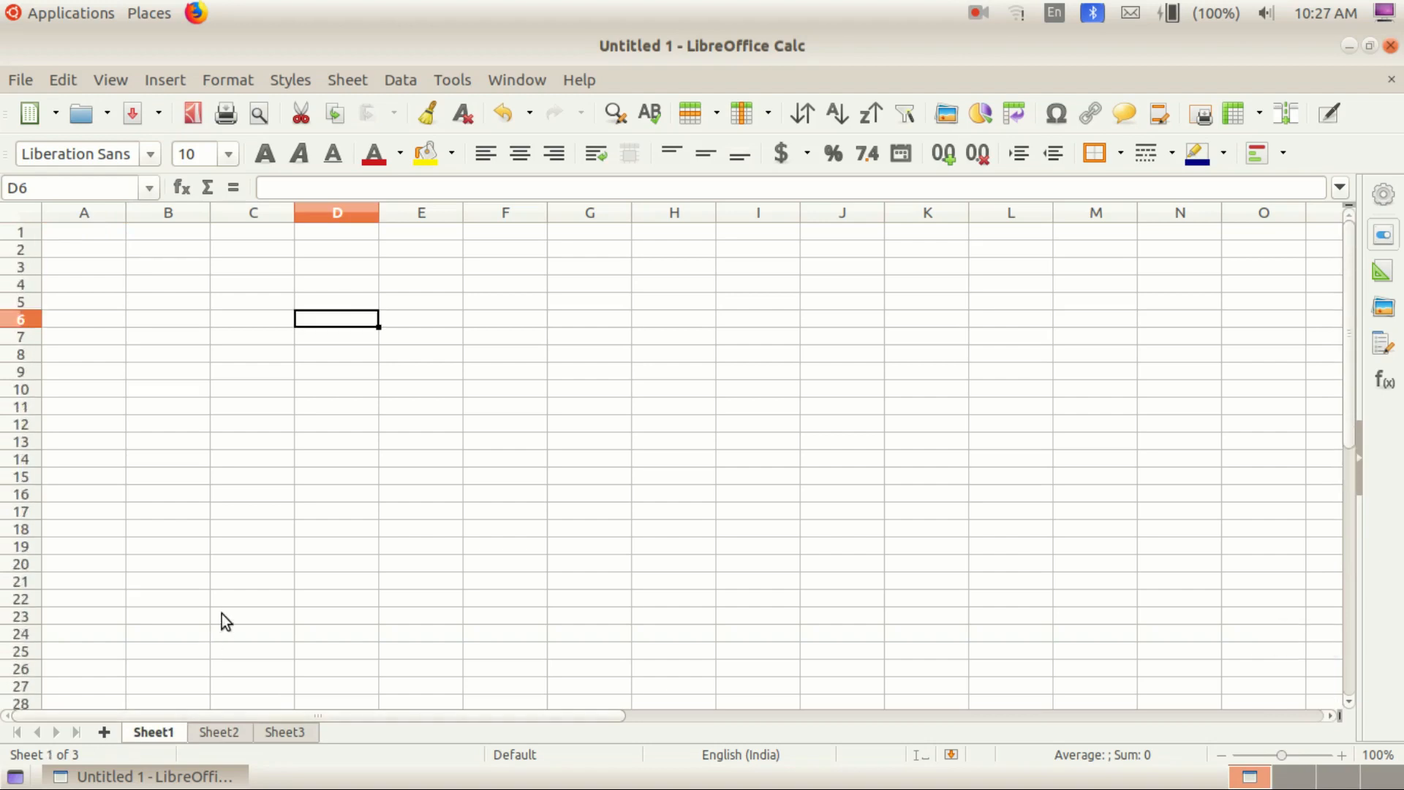
pyautogui.click(223, 730)
pyautogui.click(282, 733)
pyautogui.click(220, 733)
pyautogui.click(150, 733)
pyautogui.moveTo(1349, 351); pyautogui.dragTo(1351, 189)
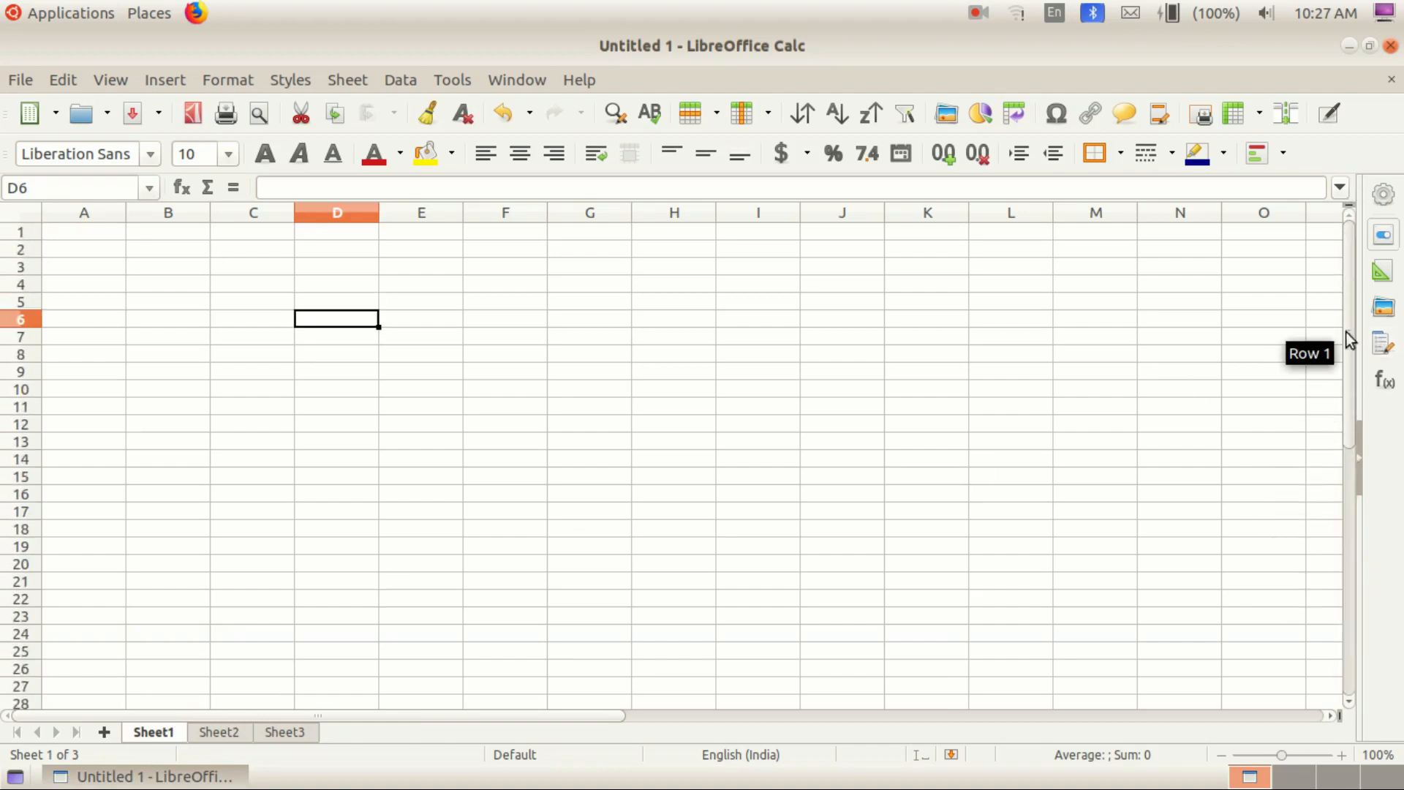
pyautogui.moveTo(1350, 339); pyautogui.dragTo(1352, 589)
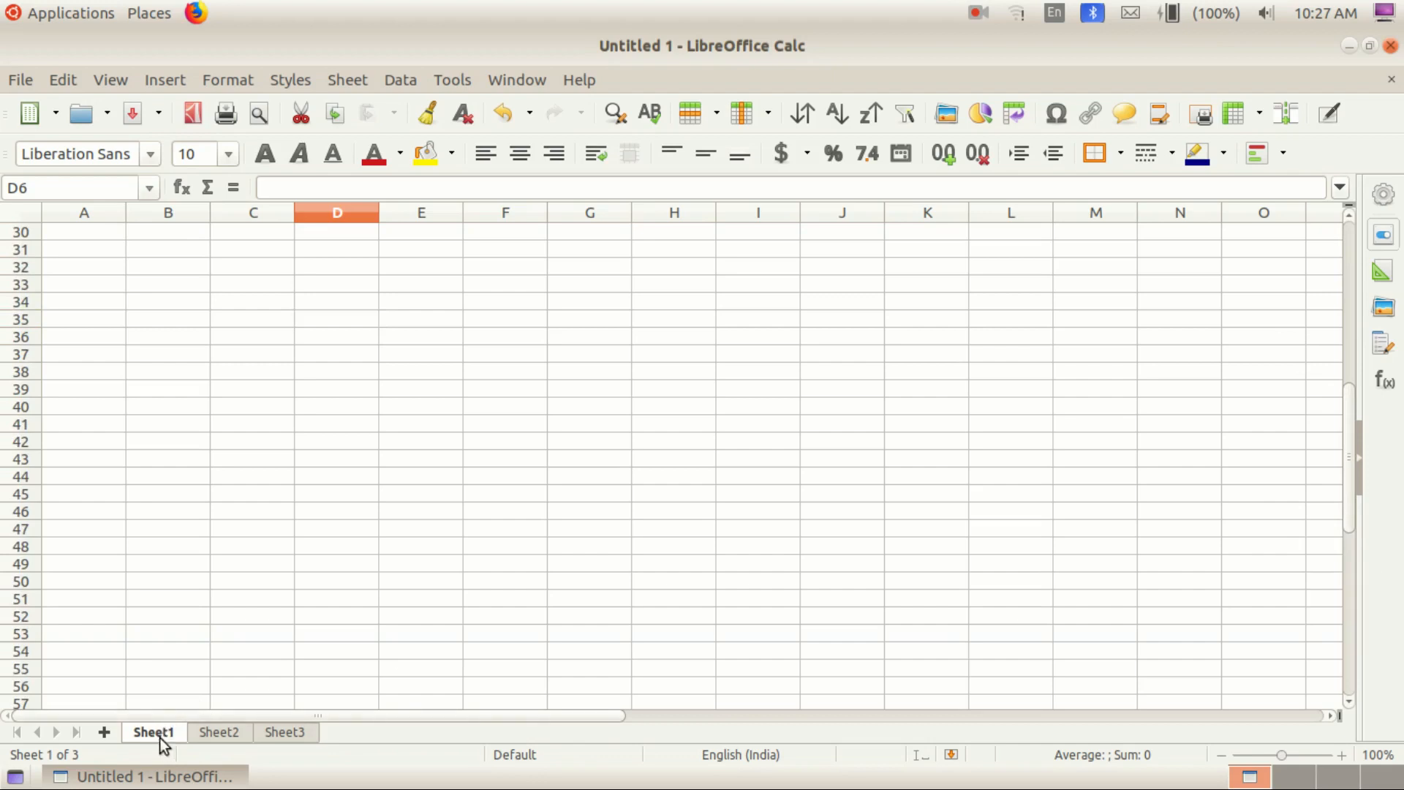
pyautogui.scroll(2, 310, 375)
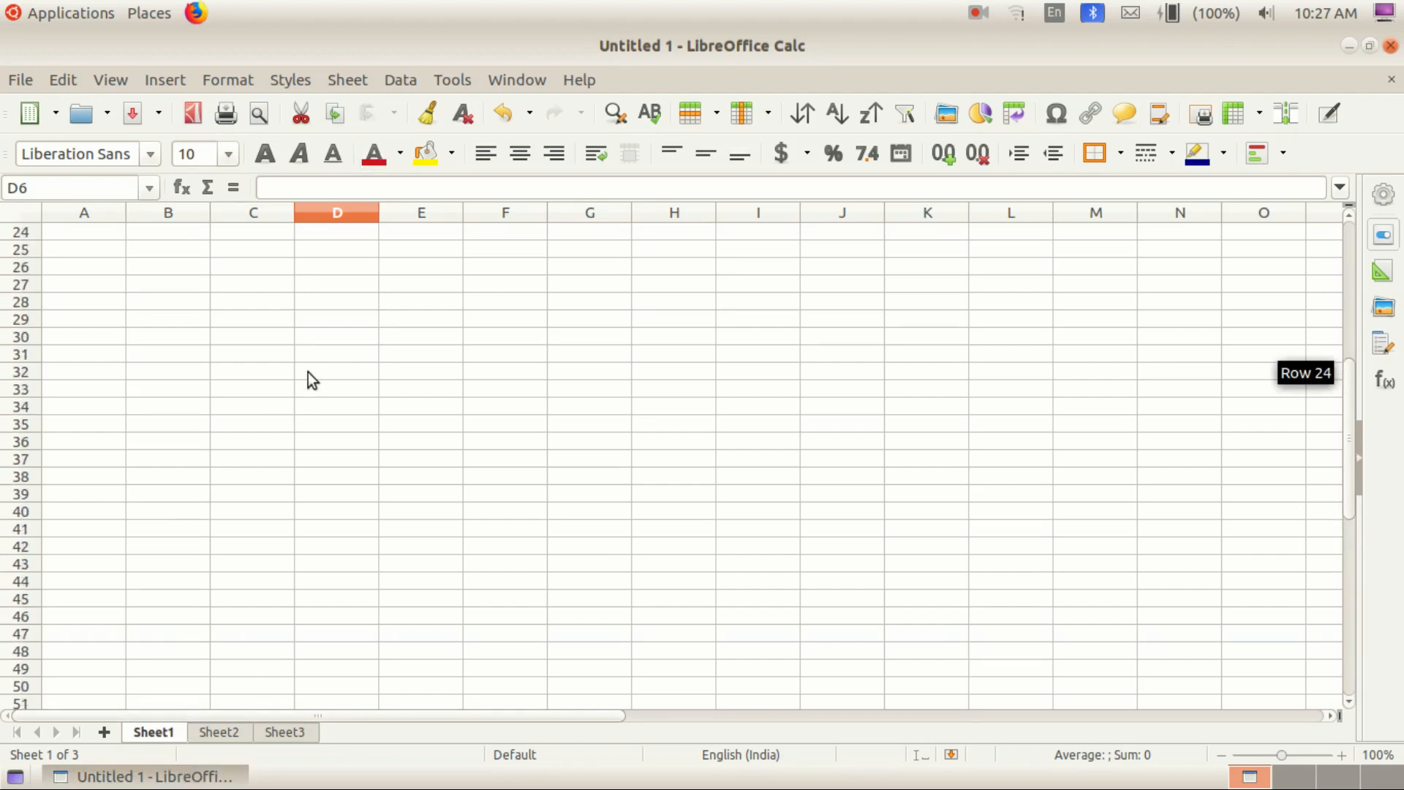
# Step: Look at Sheet2 and Sheet3 in turn, finishing at the first rows of Sheet3
pyautogui.click(209, 737)
pyautogui.click(298, 739)
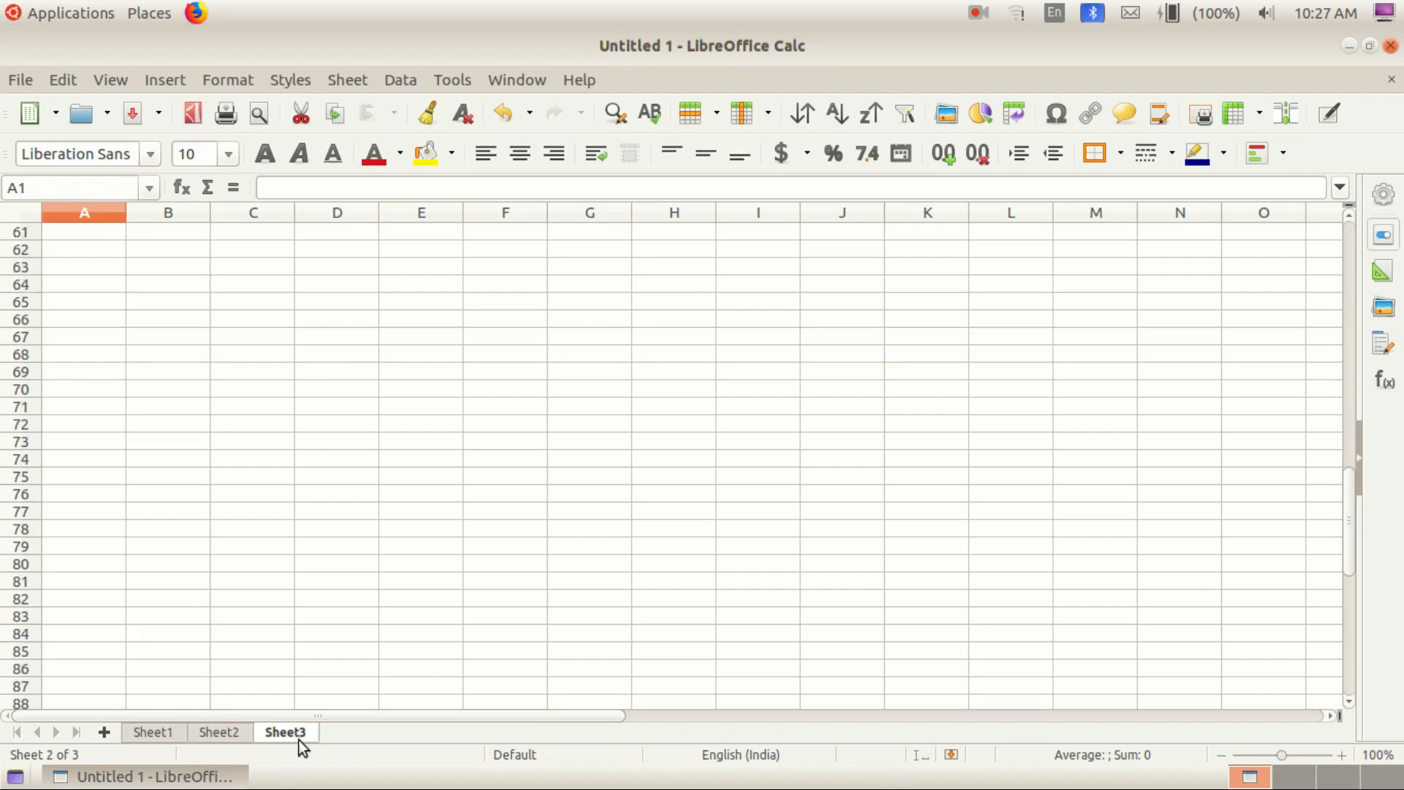
pyautogui.click(227, 740)
pyautogui.click(292, 733)
pyautogui.moveTo(1350, 504); pyautogui.dragTo(1185, 261)
# Step: Examine how cells B6, C6, A12, H12 and M34 are addressed on Sheet3, selecting the whole of row 12 as well
pyautogui.click(196, 326)
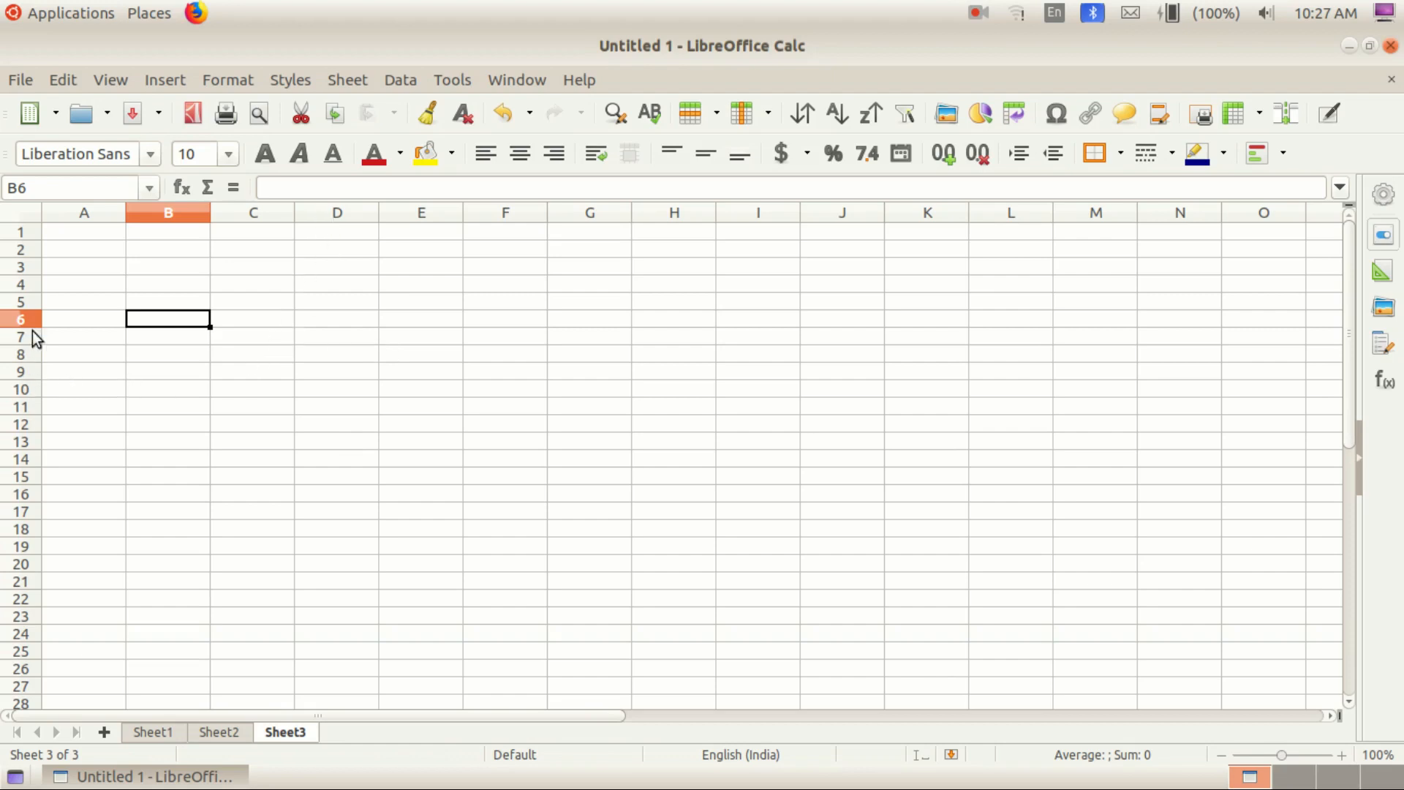
pyautogui.click(249, 323)
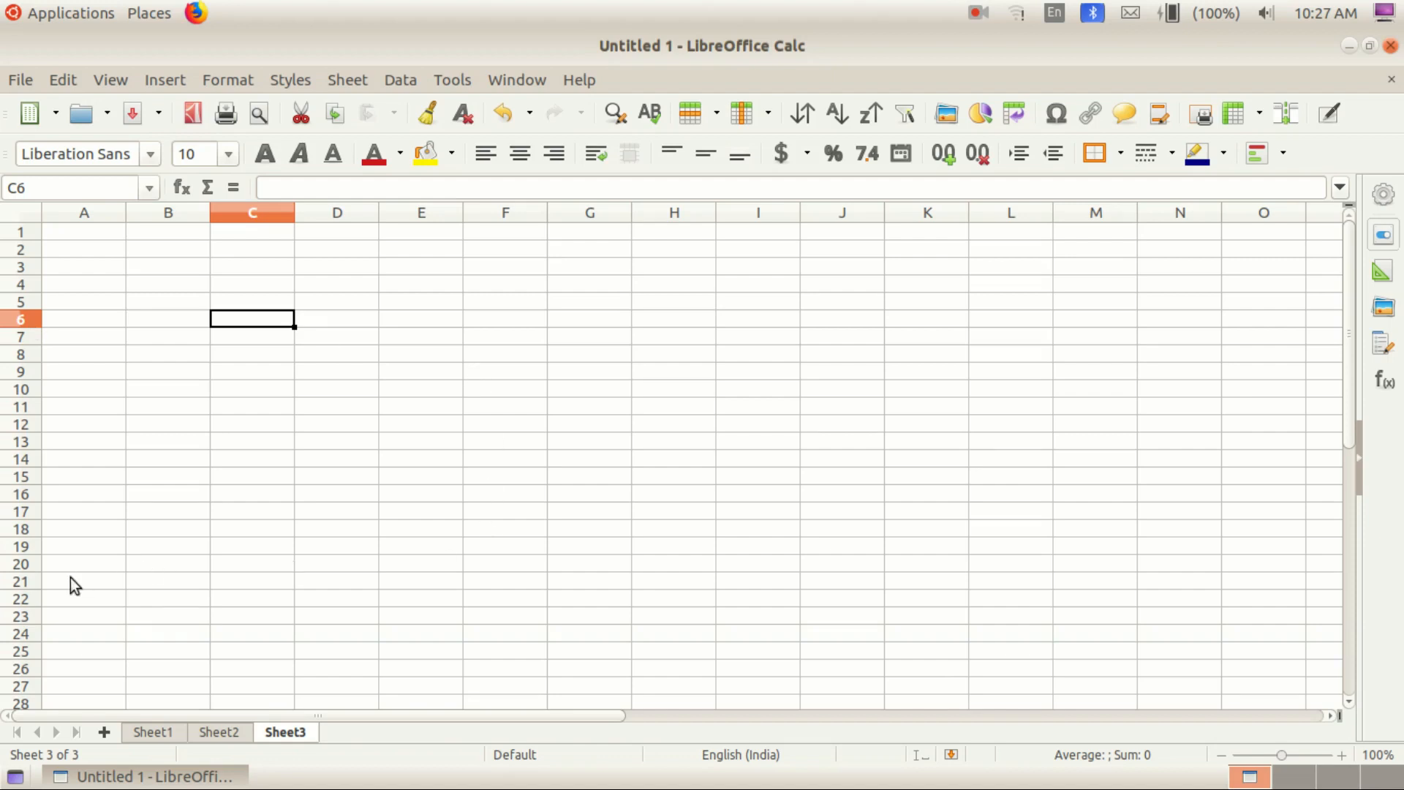
pyautogui.click(60, 424)
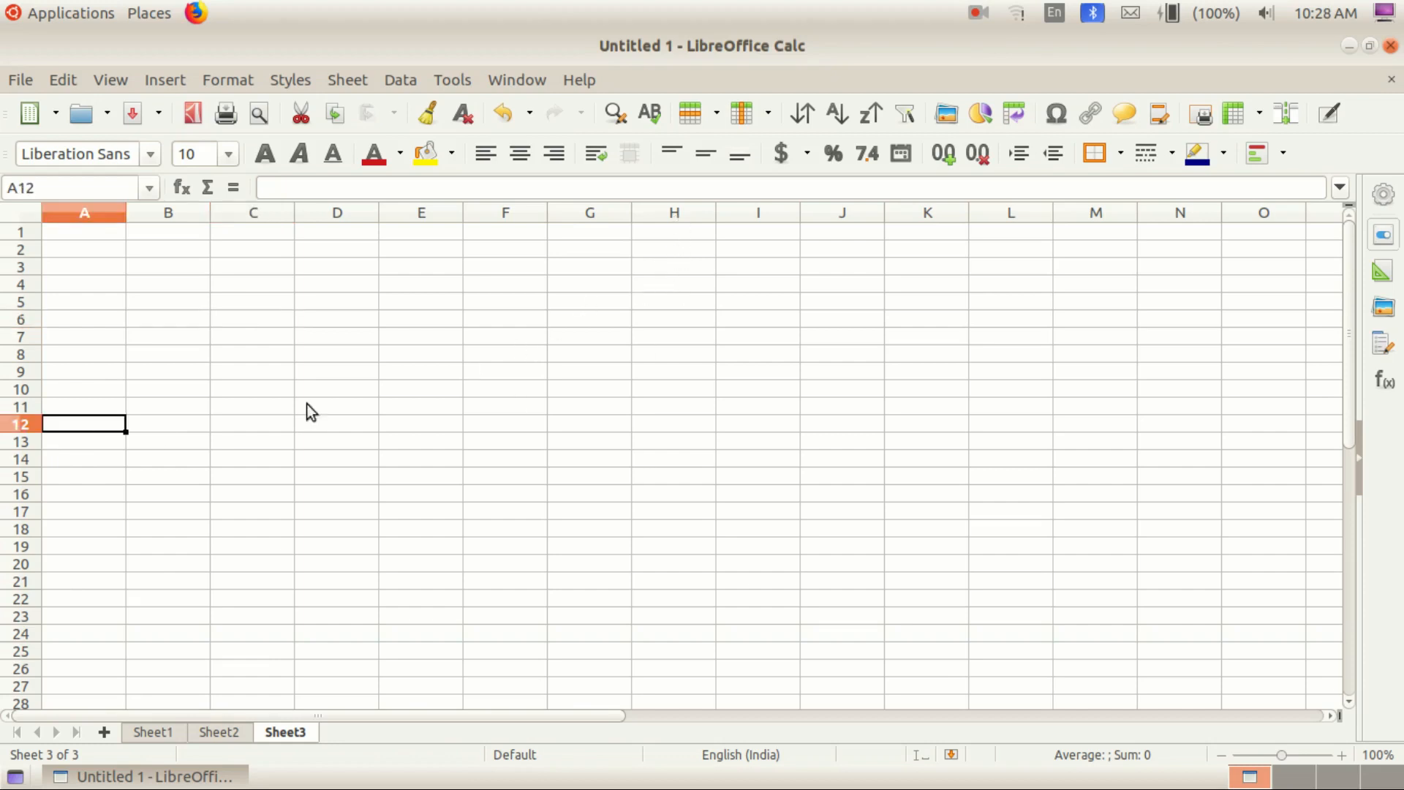
pyautogui.click(20, 425)
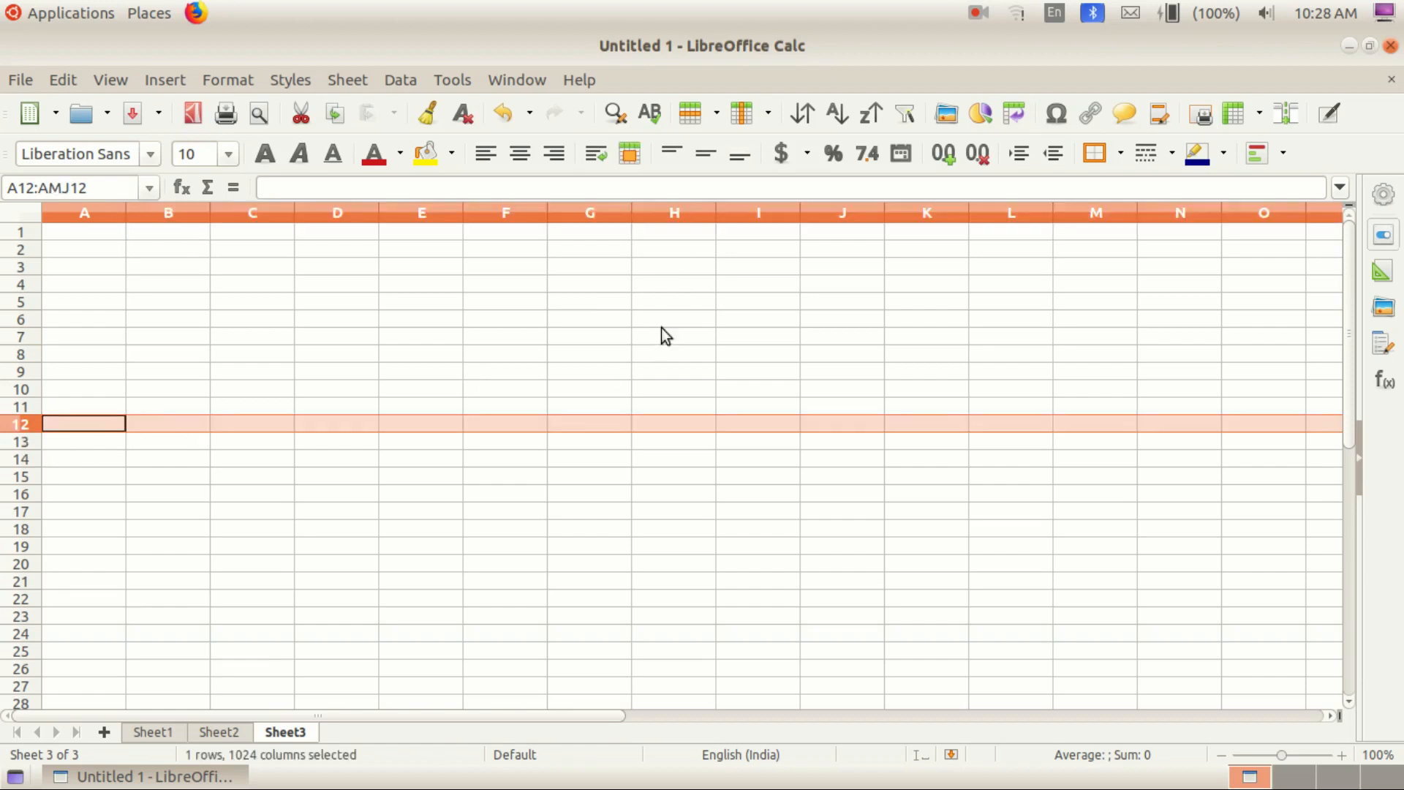
pyautogui.click(683, 425)
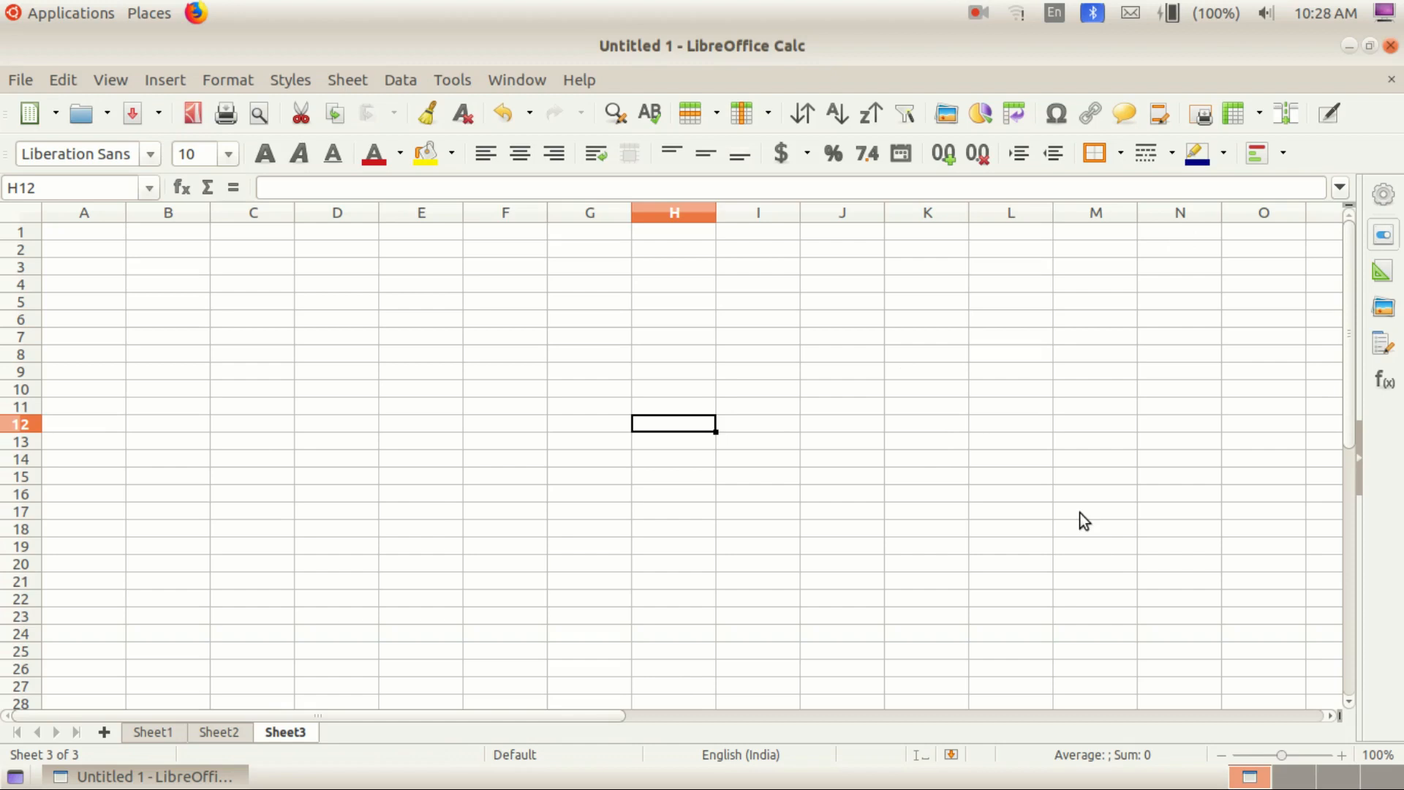
pyautogui.scroll(-8, 1084, 521)
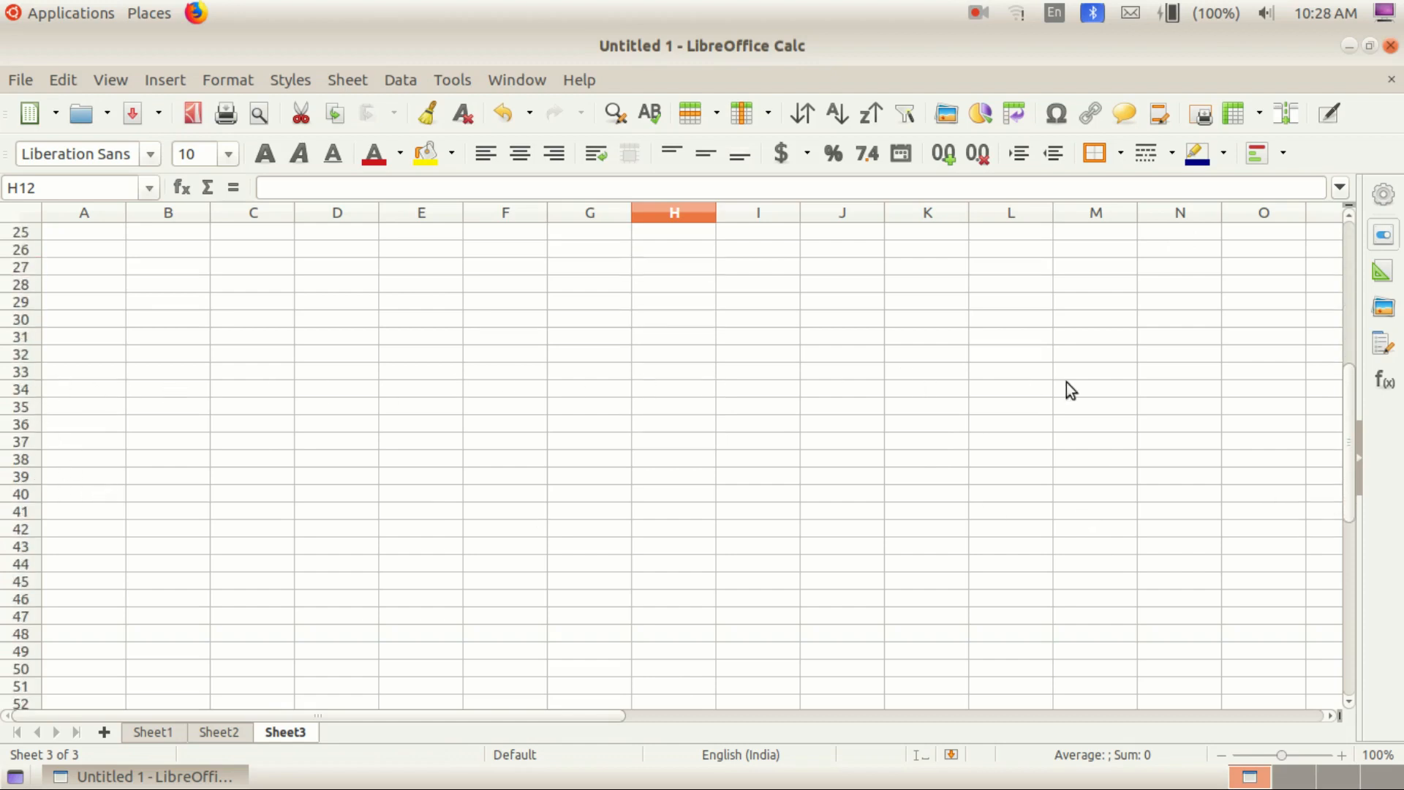
pyautogui.click(1093, 400)
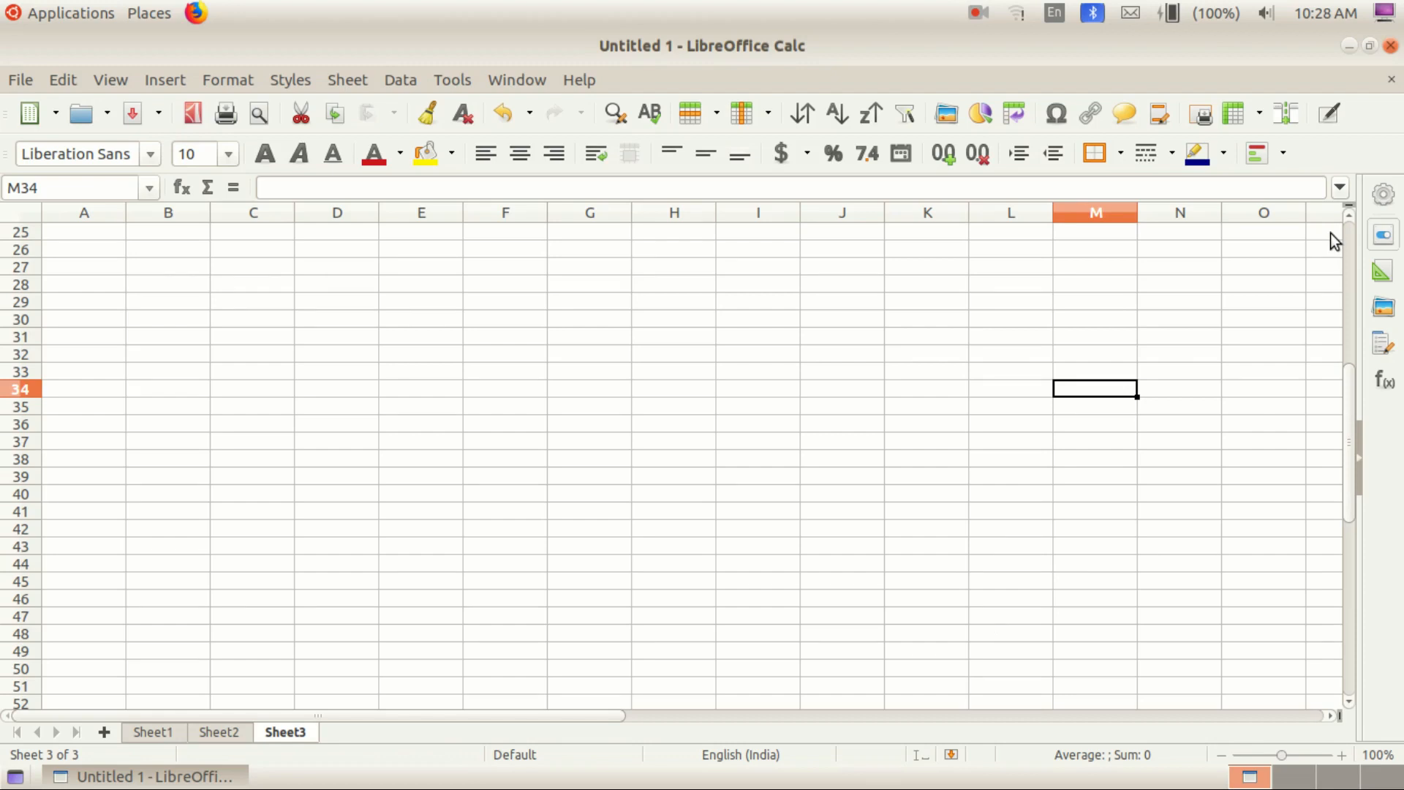
# Step: Examine how columns beyond Z are labelled by selecting columns AA, AB, AC and AD one after another
pyautogui.moveTo(418, 718); pyautogui.dragTo(1331, 749)
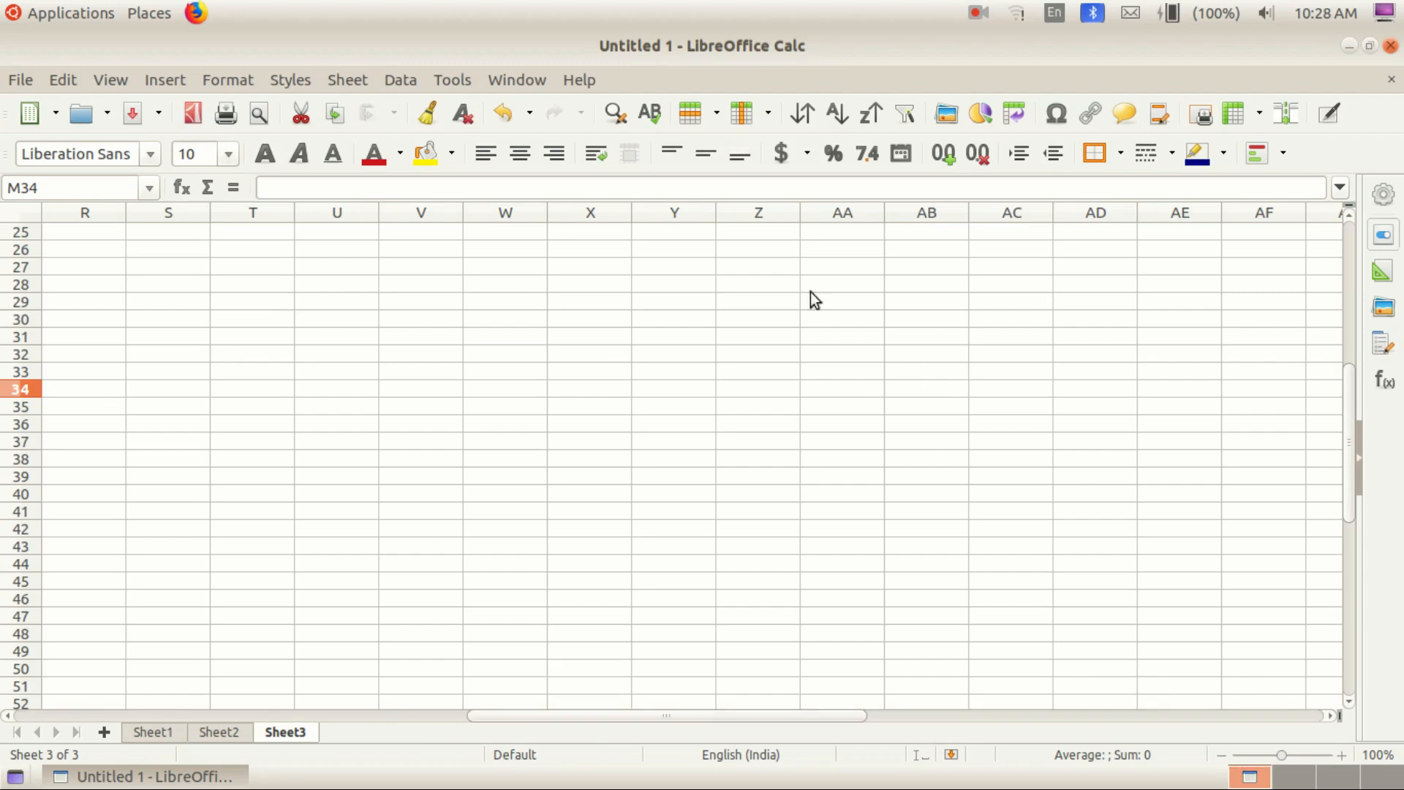
pyautogui.click(838, 213)
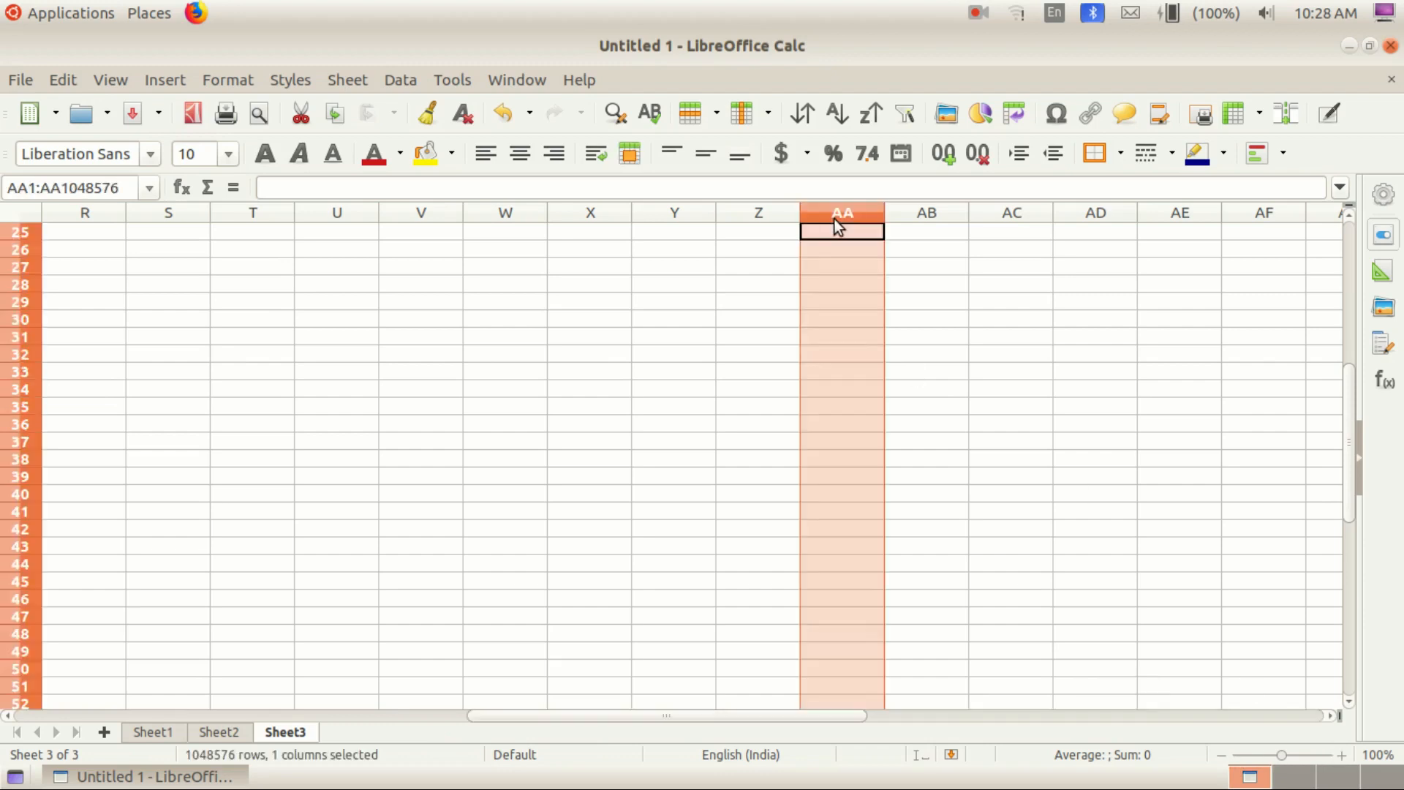
pyautogui.click(926, 216)
pyautogui.click(1012, 214)
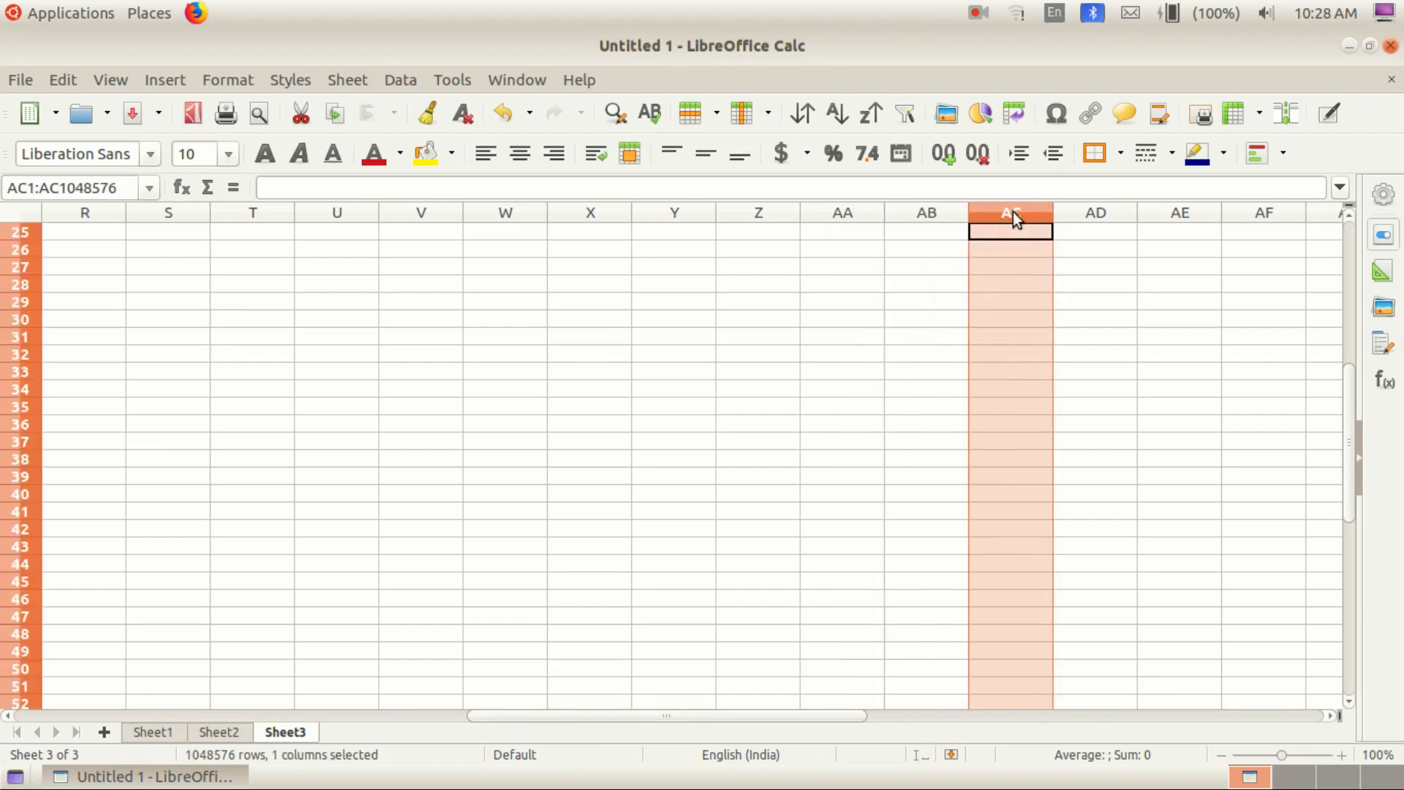
pyautogui.click(1088, 214)
# Step: Examine the double-letter columns from AF to AJ by selecting each whole column, finishing on AJ
pyautogui.click(1331, 715)
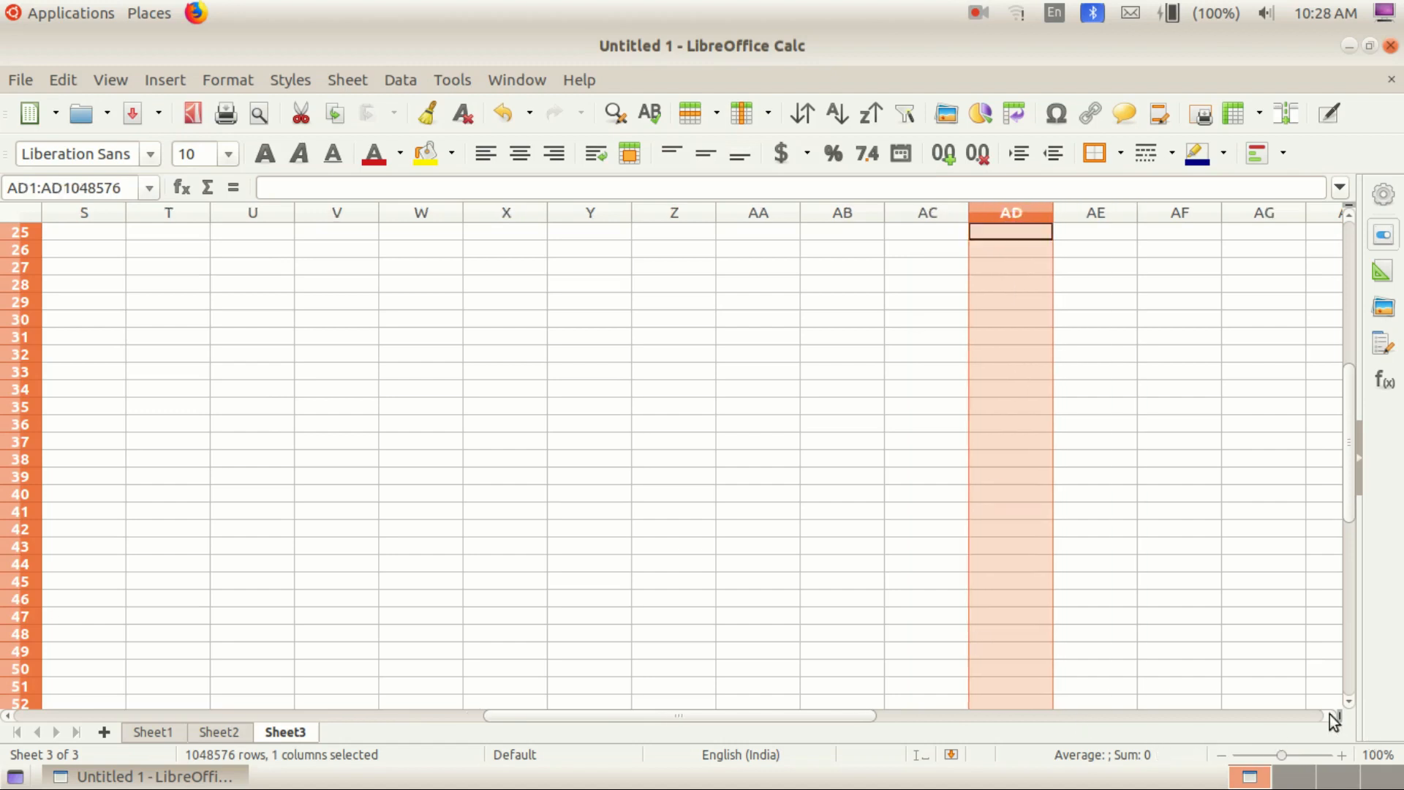
pyautogui.click(1331, 715)
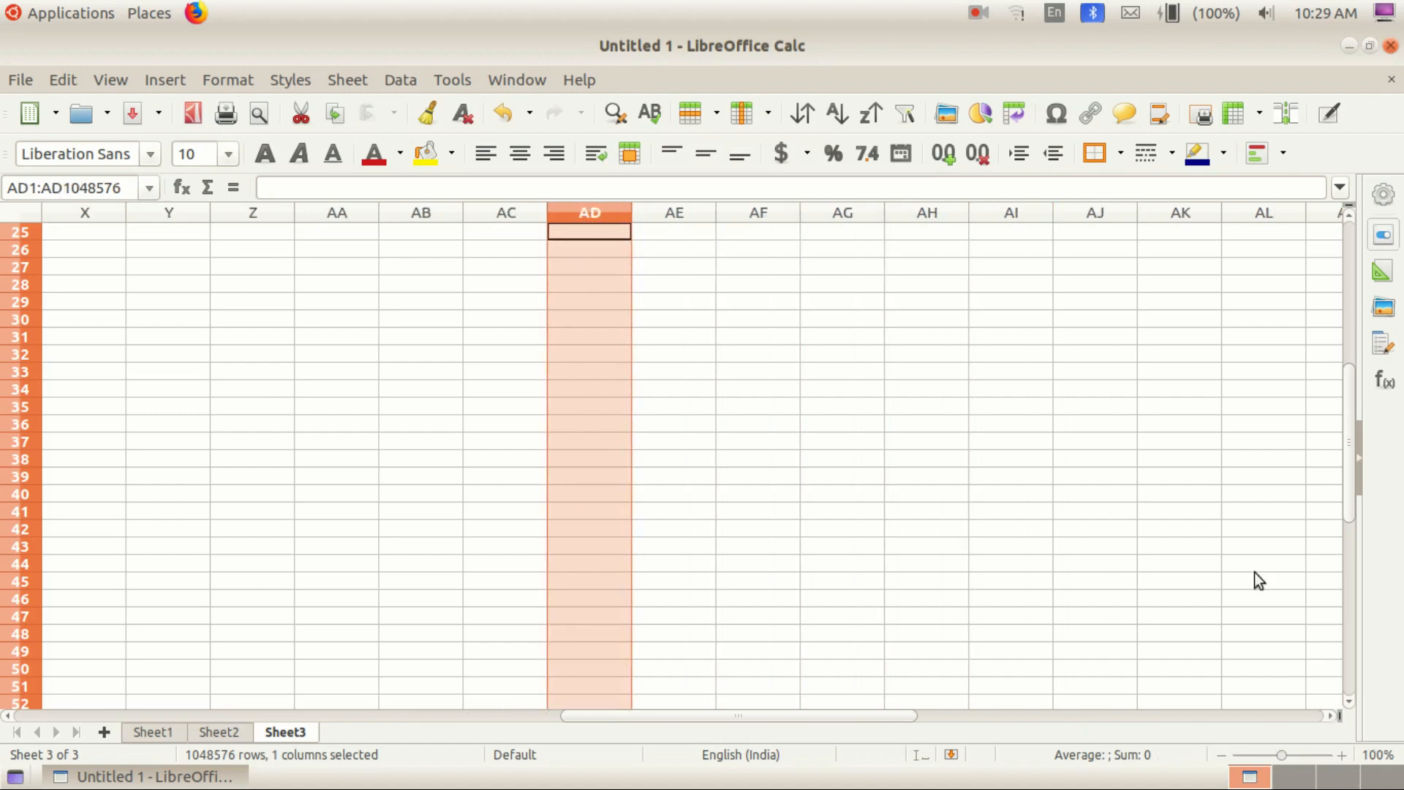
pyautogui.click(1088, 213)
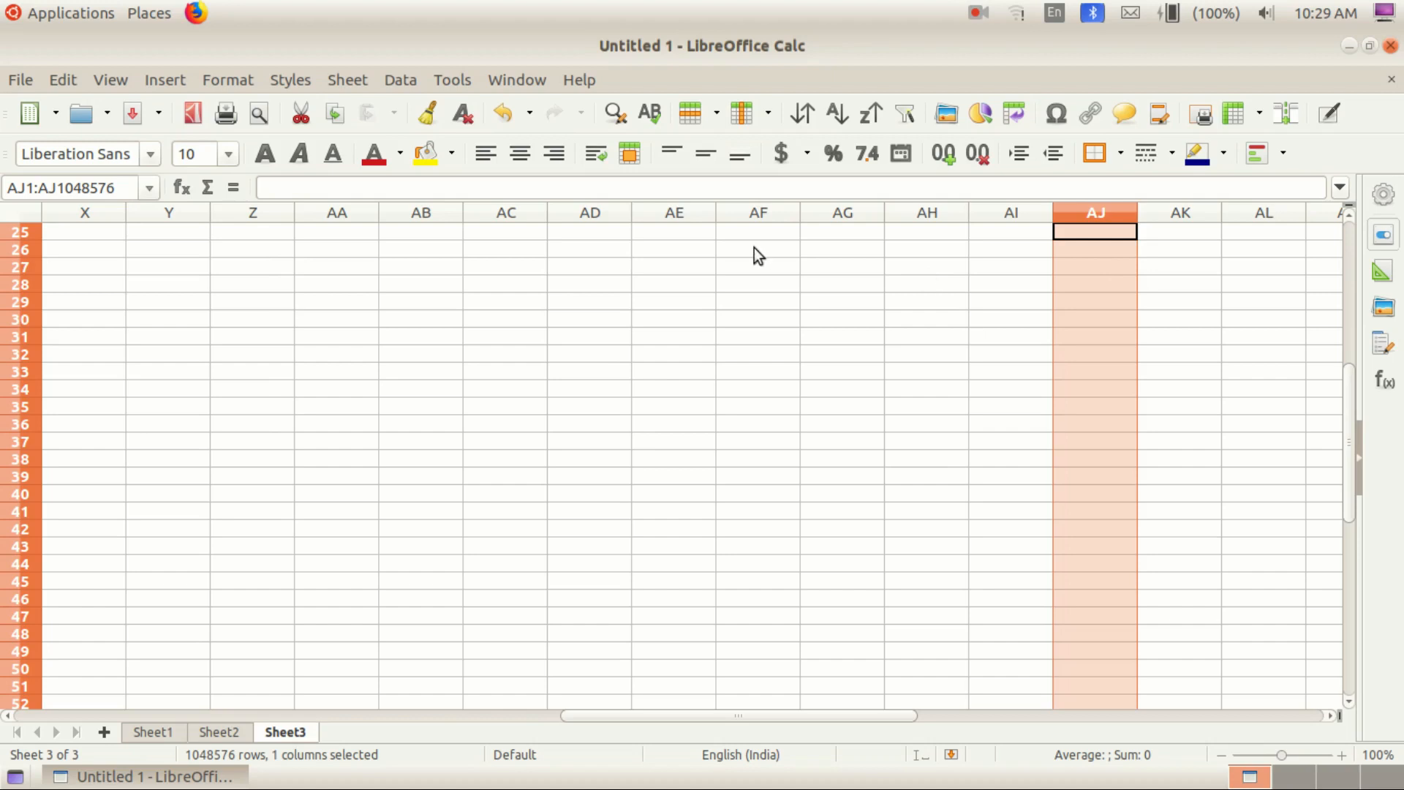
pyautogui.click(753, 216)
pyautogui.click(841, 213)
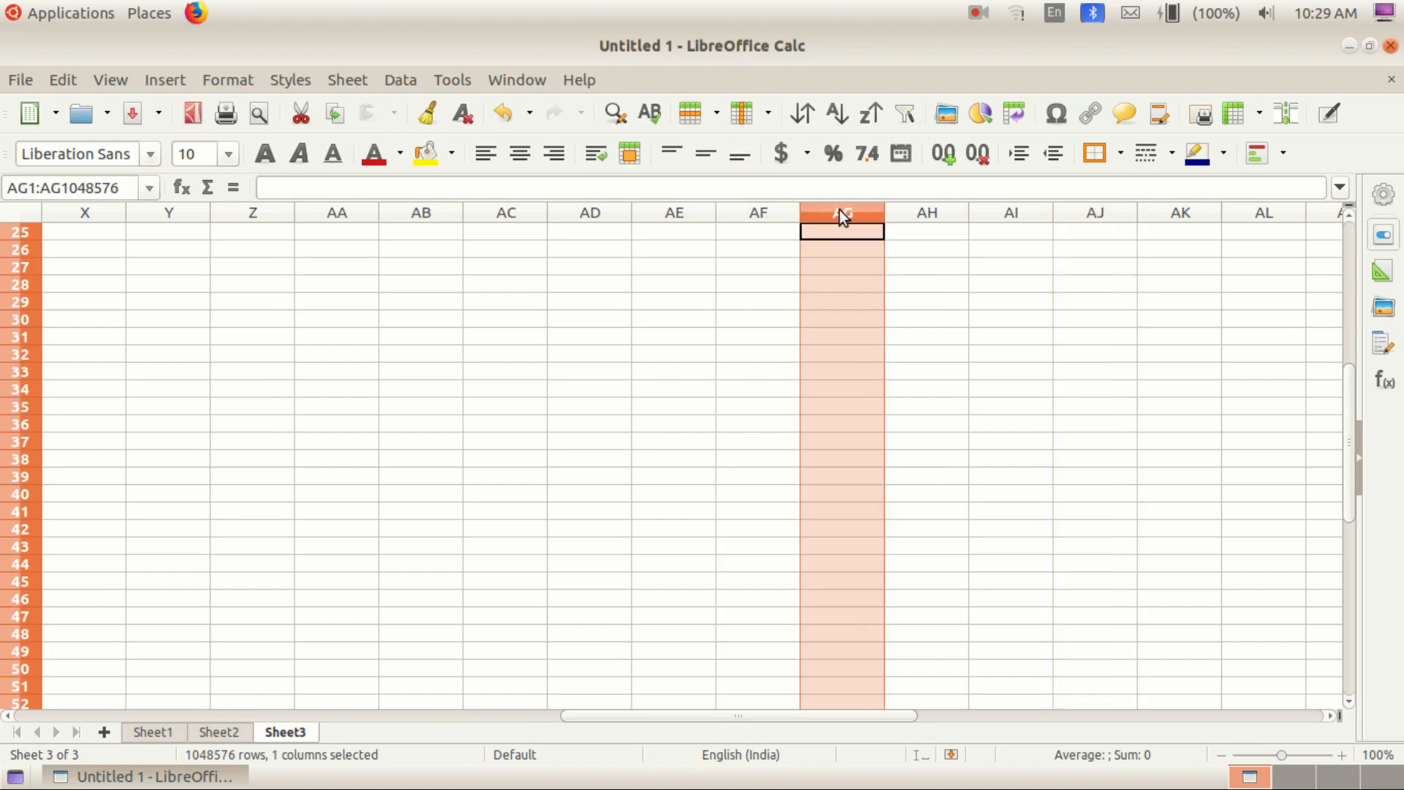
pyautogui.click(932, 219)
pyautogui.click(1020, 219)
pyautogui.click(1107, 218)
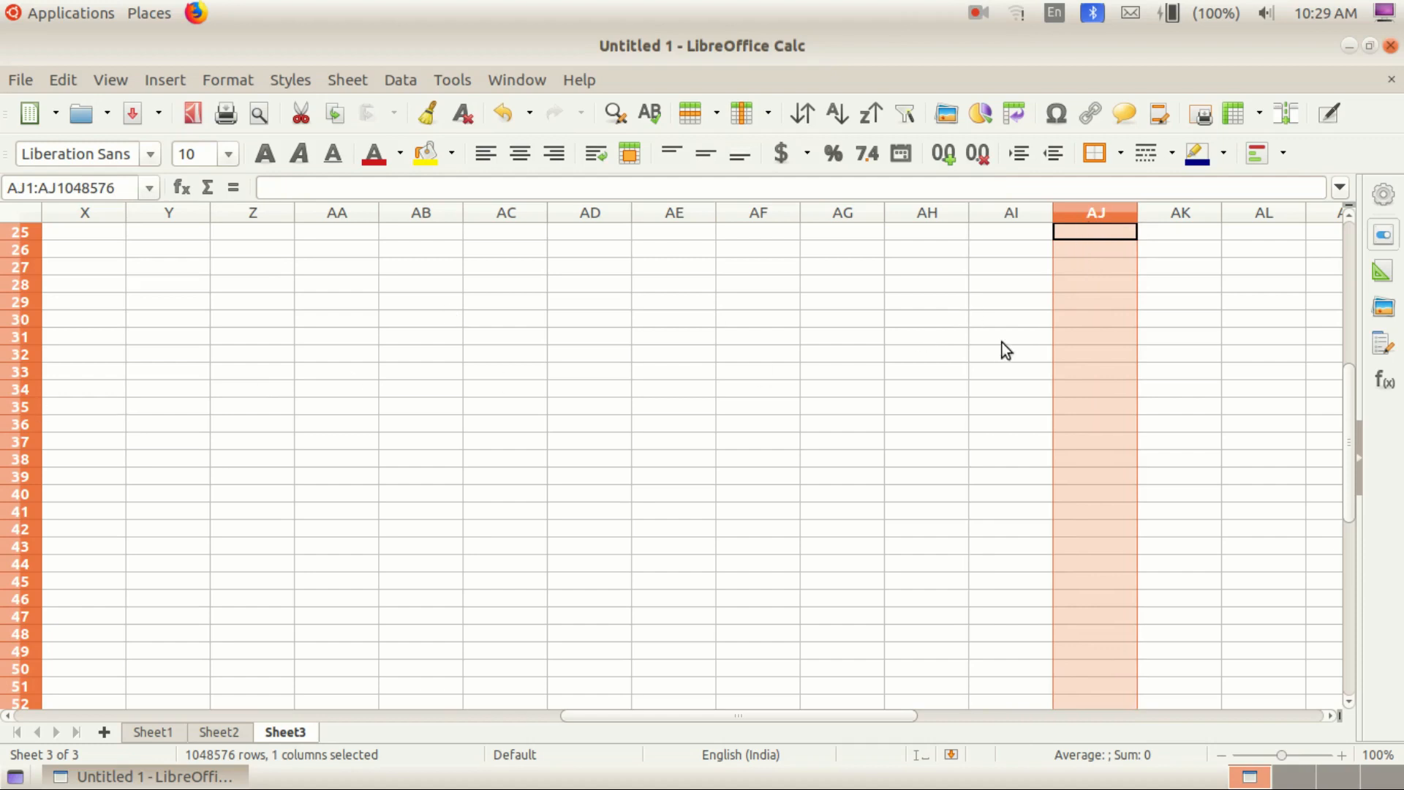
# Step: Select cell AC15, the whole of row 10 and cell AJ10 to examine addresses with two-letter columns
pyautogui.moveTo(1352, 414); pyautogui.dragTo(1351, 270)
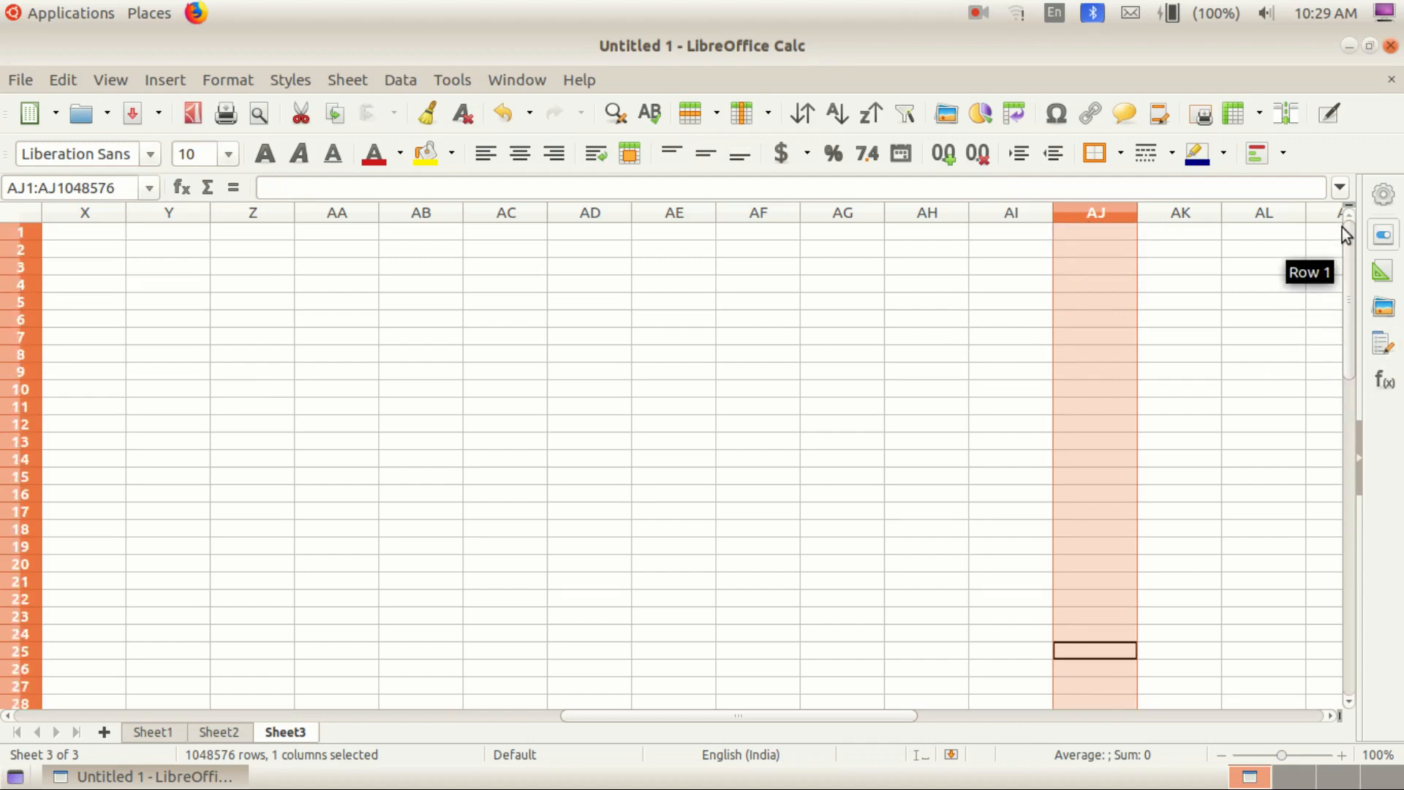
pyautogui.click(497, 478)
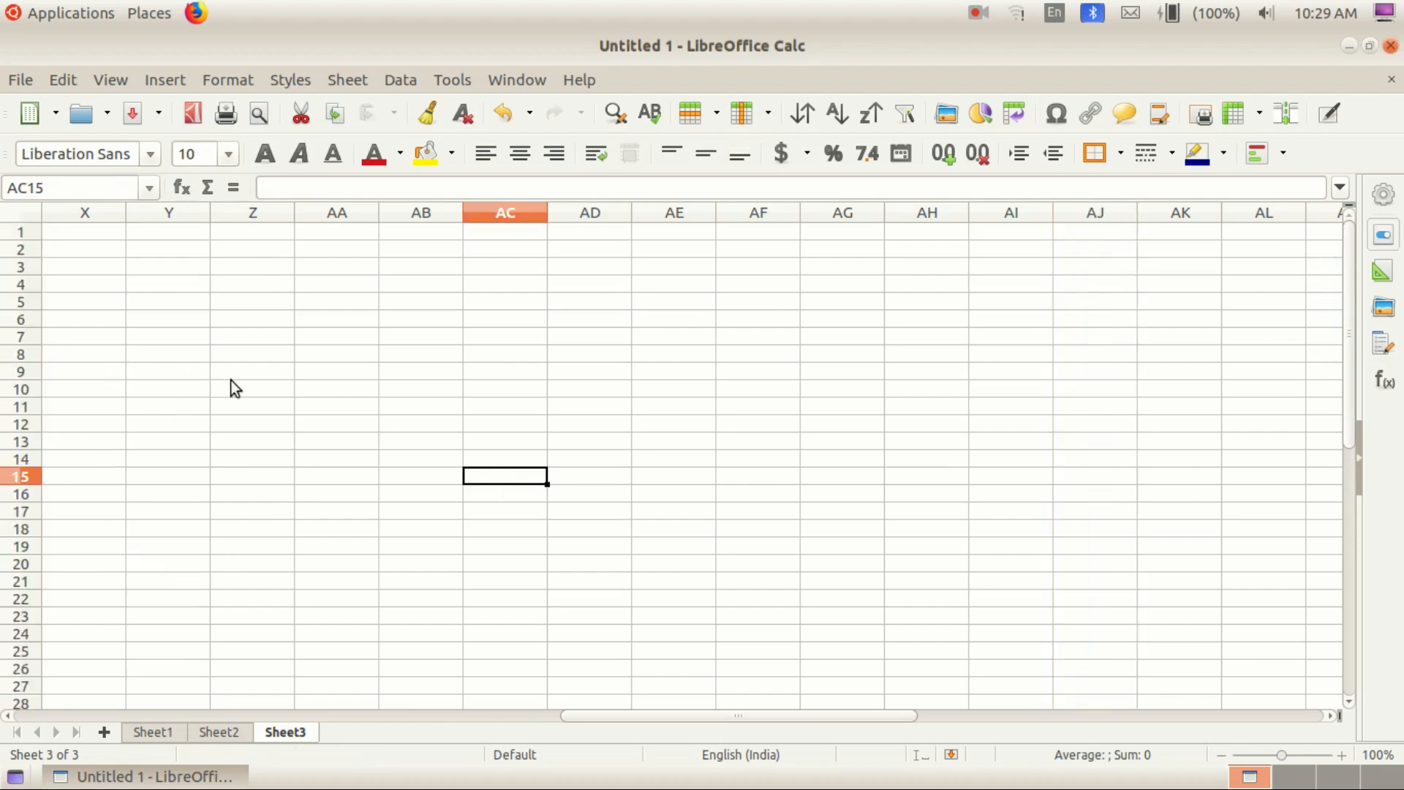
pyautogui.click(16, 389)
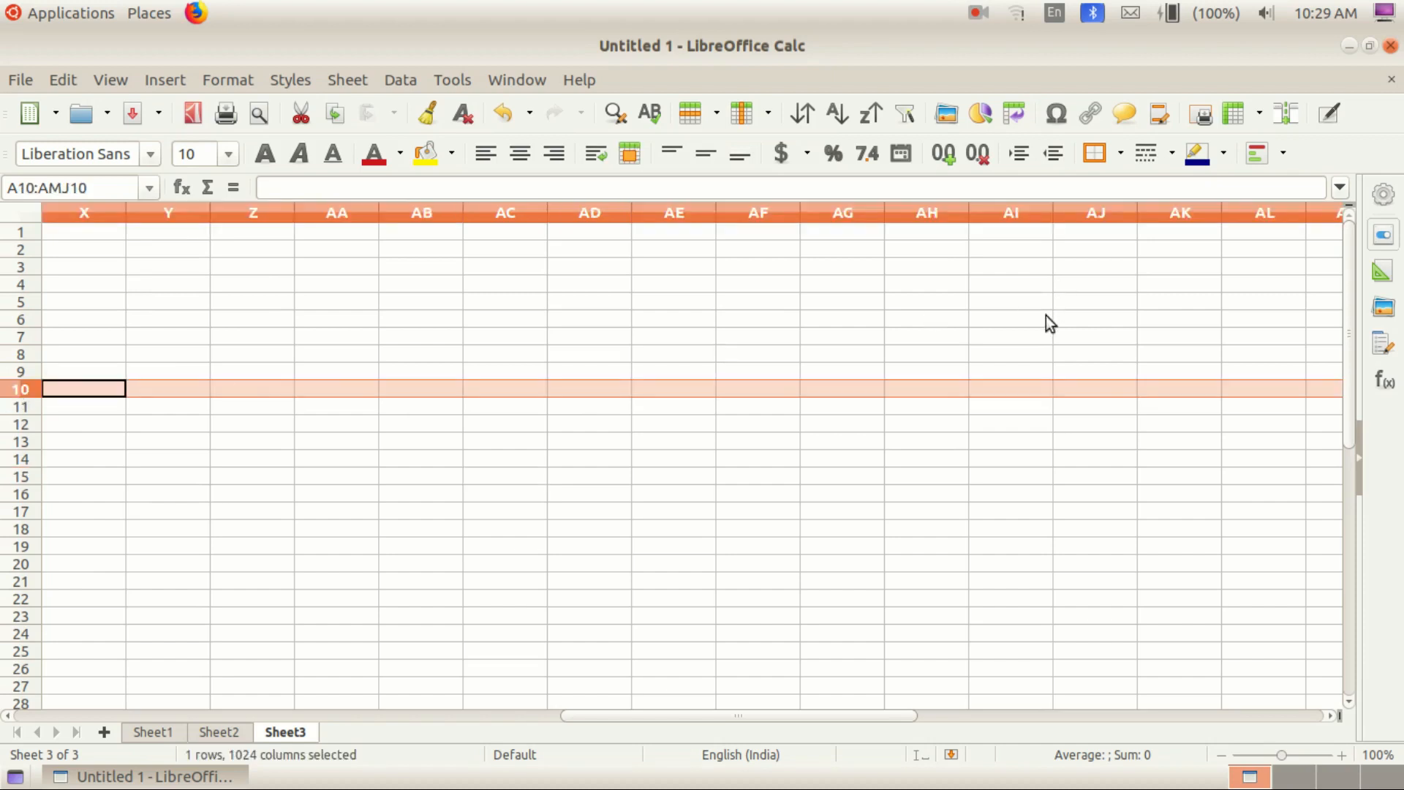
pyautogui.click(1100, 388)
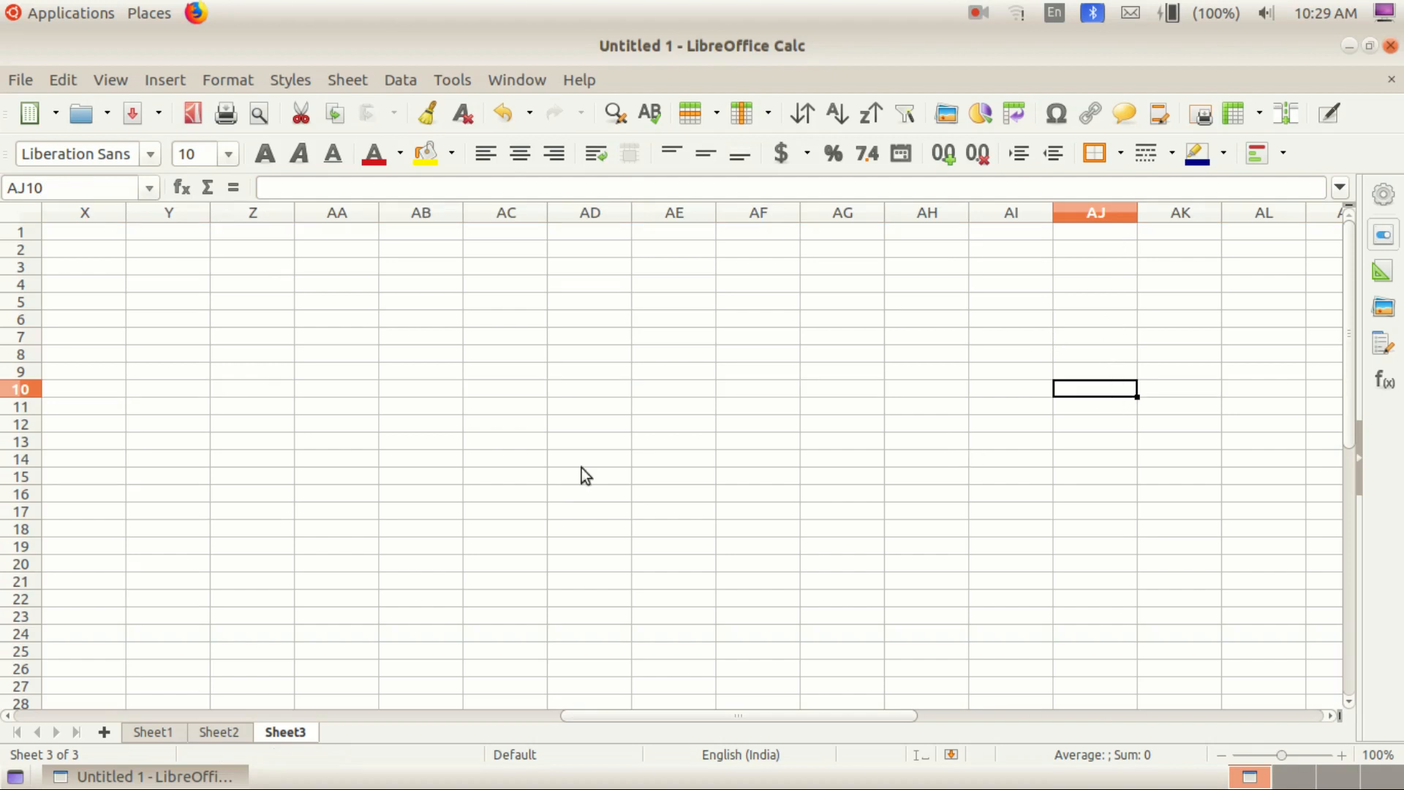
# Step: Examine the addresses of column K cells far down Sheet3, such as K105, K87 and K83
pyautogui.scroll(-4, 694, 387)
pyautogui.moveTo(615, 715); pyautogui.dragTo(21, 709)
pyautogui.scroll(-20, 405, 446)
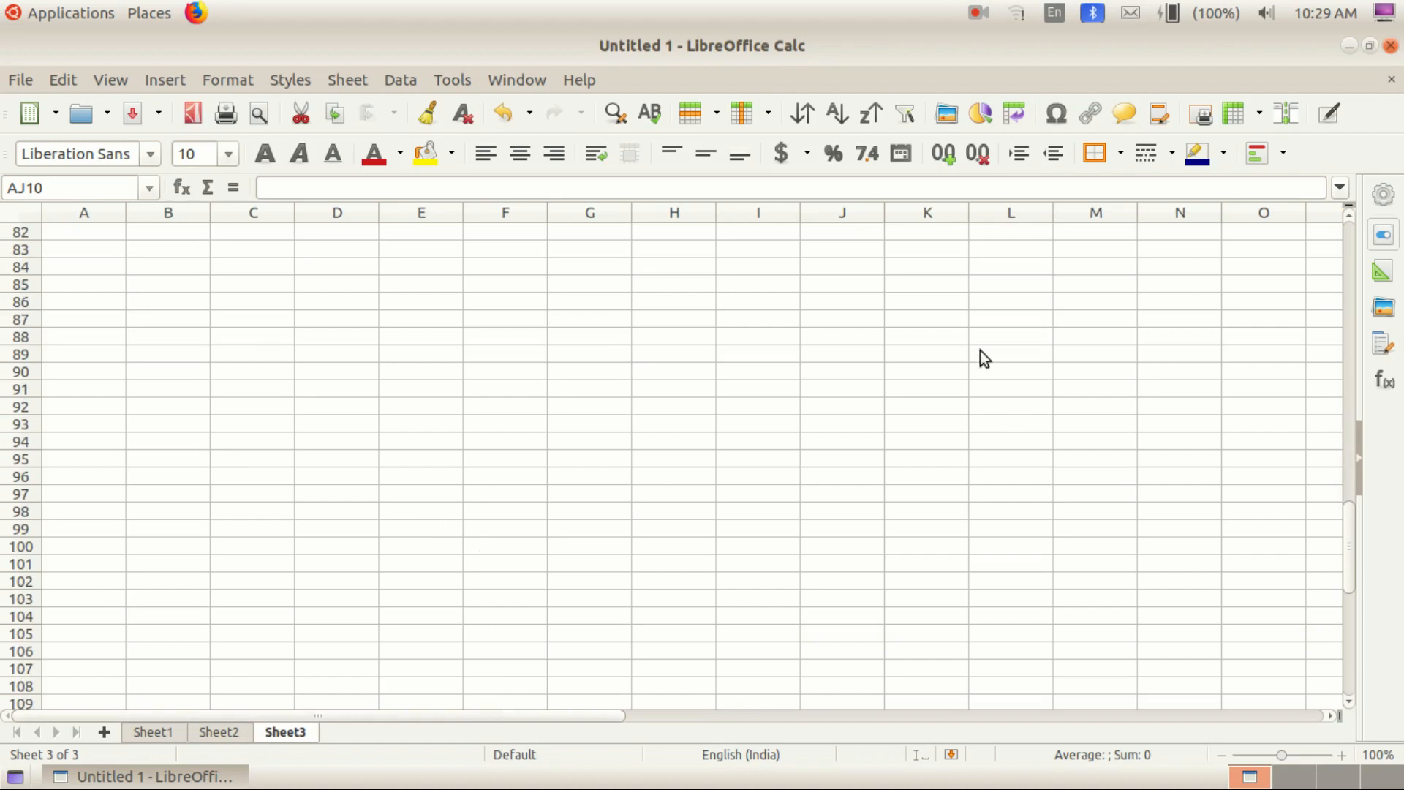
pyautogui.click(914, 642)
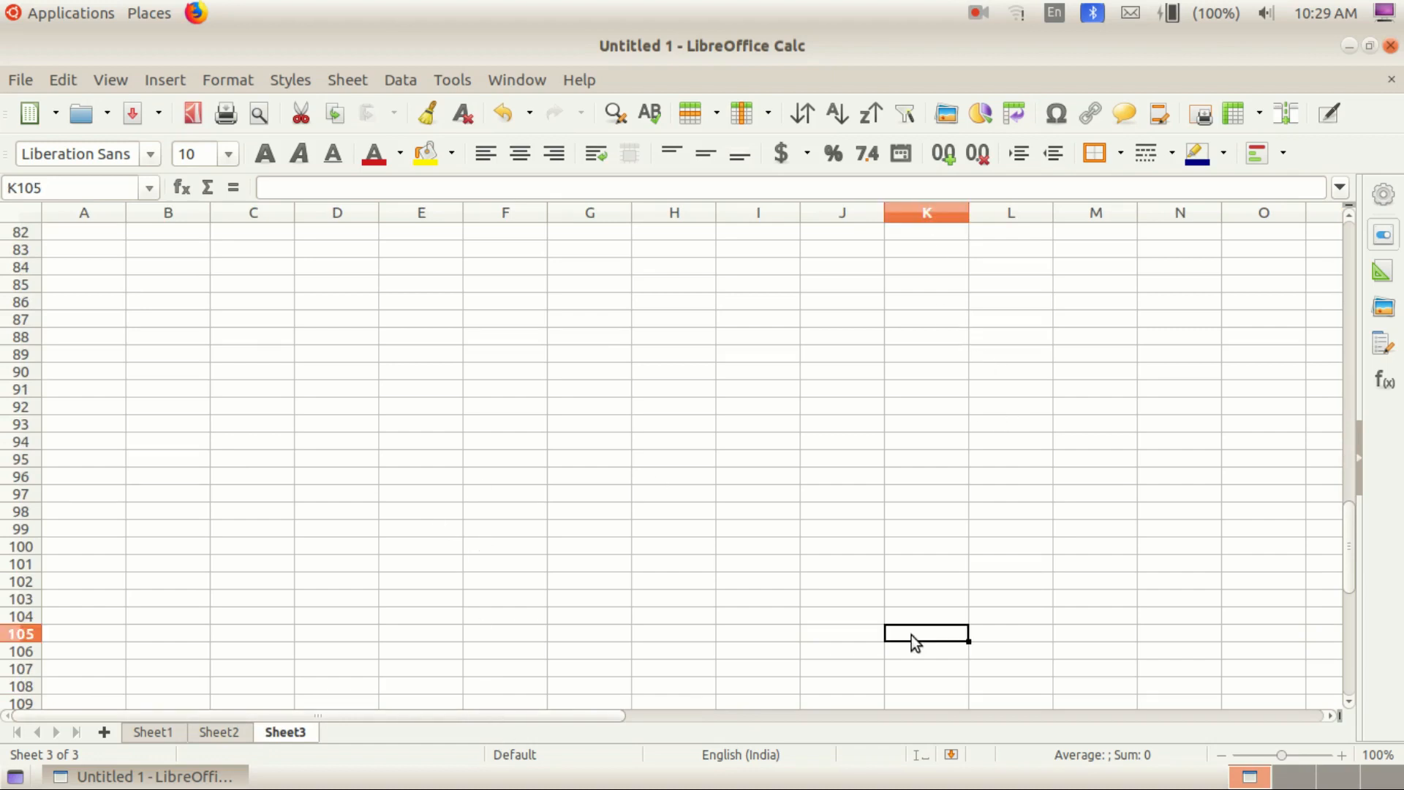
pyautogui.click(901, 422)
pyautogui.click(914, 323)
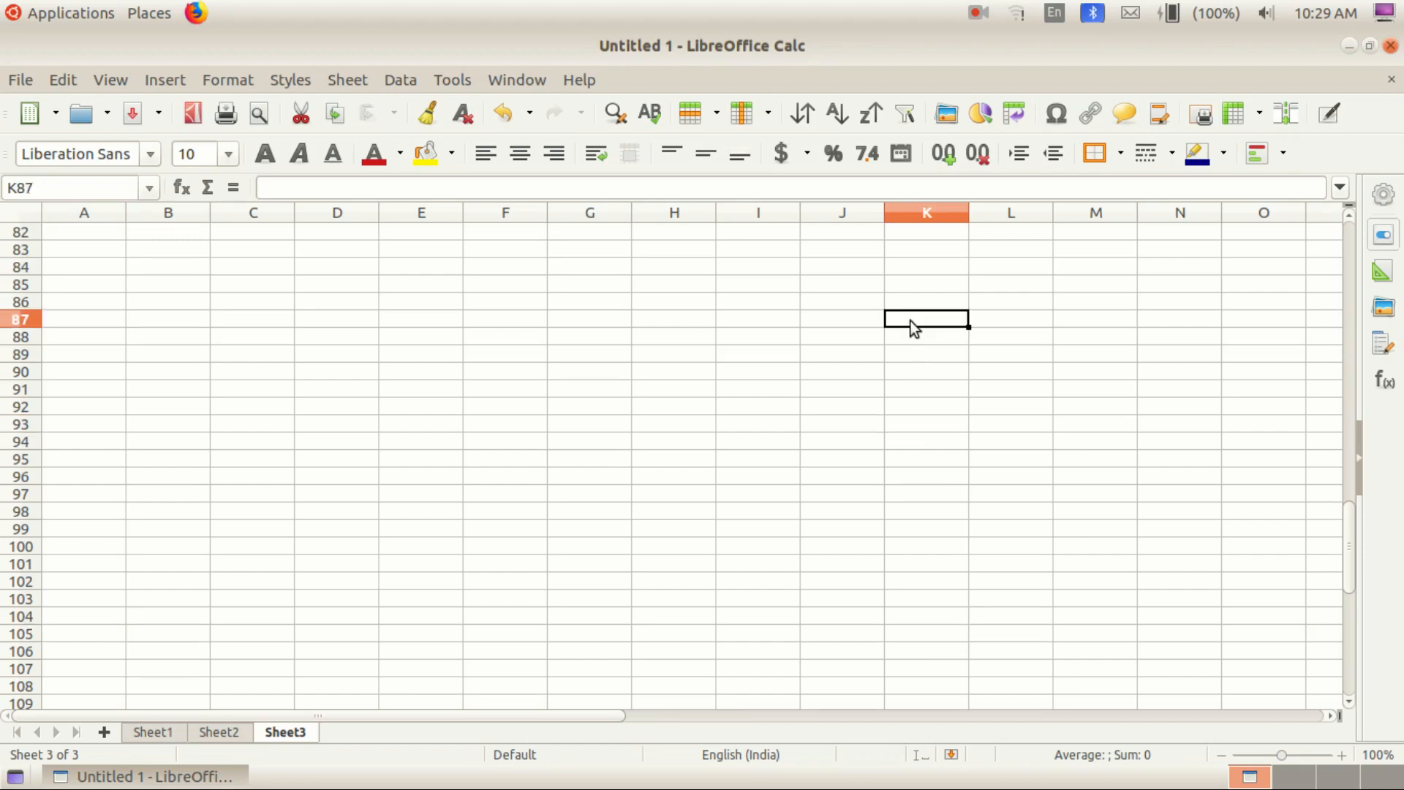
pyautogui.click(906, 270)
pyautogui.click(937, 245)
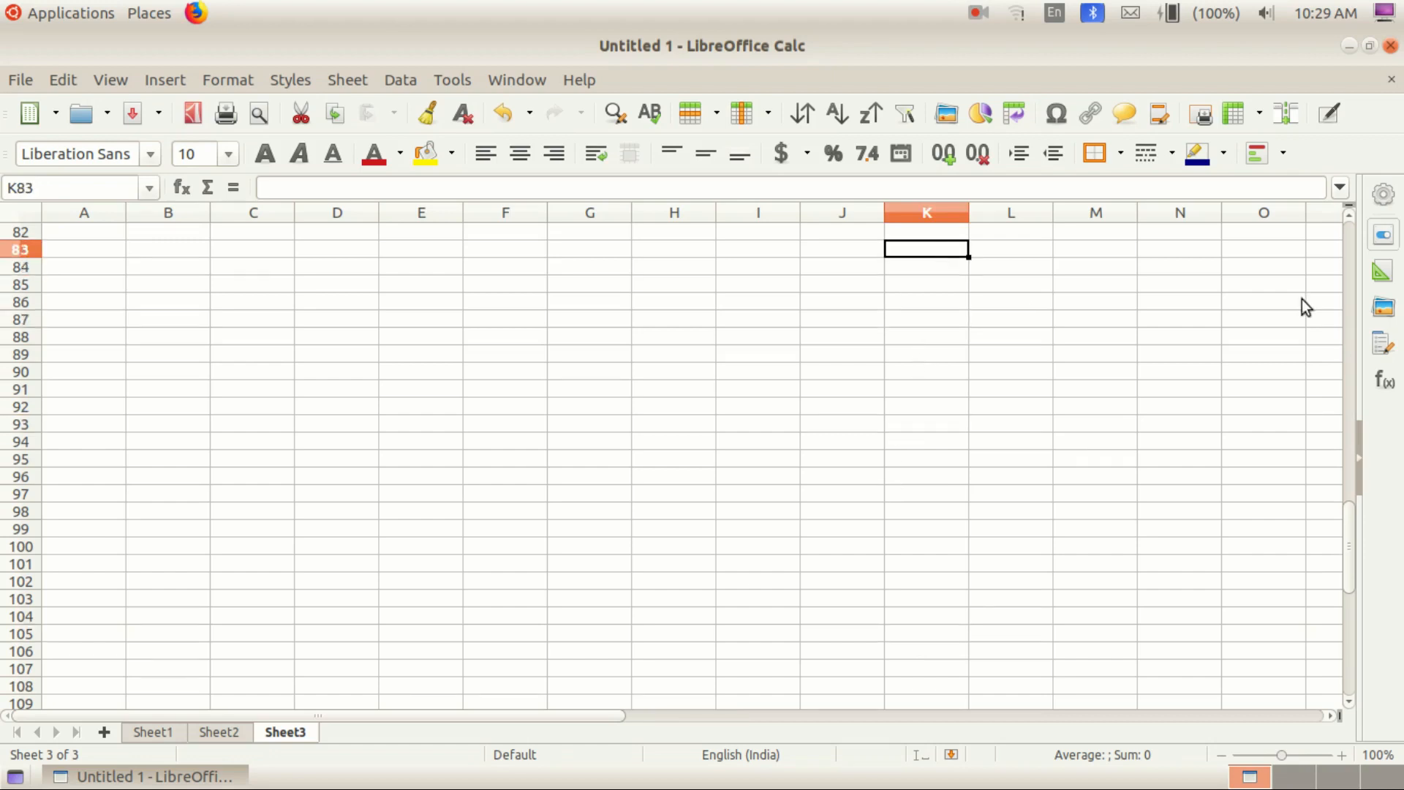
# Step: Examine various single cells in the grid above row 39 of Sheet3, finishing with G38 and H37
pyautogui.moveTo(1344, 531); pyautogui.dragTo(1349, 322)
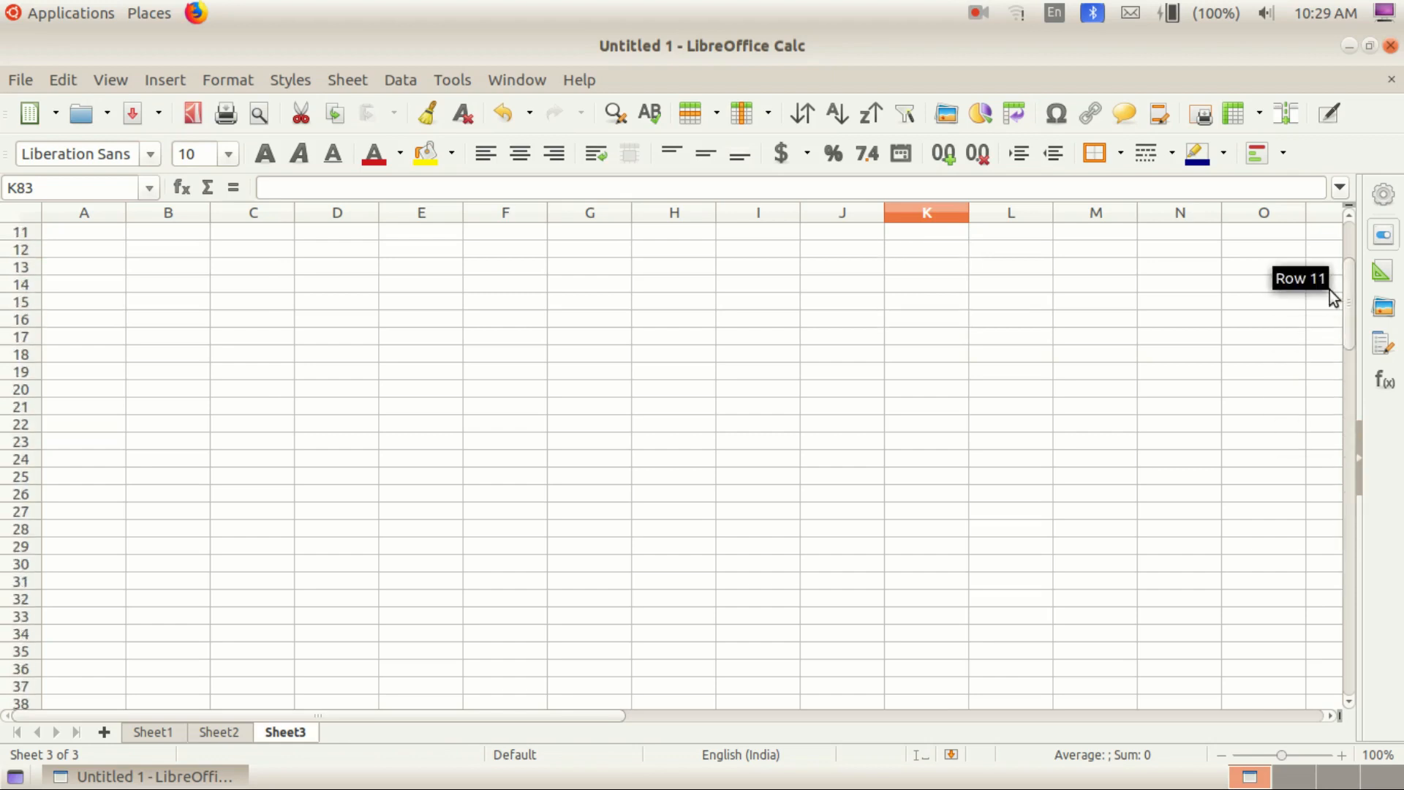
pyautogui.click(910, 494)
pyautogui.click(907, 408)
pyautogui.click(900, 355)
pyautogui.click(923, 581)
pyautogui.click(761, 516)
pyautogui.click(512, 387)
pyautogui.click(446, 534)
pyautogui.click(600, 698)
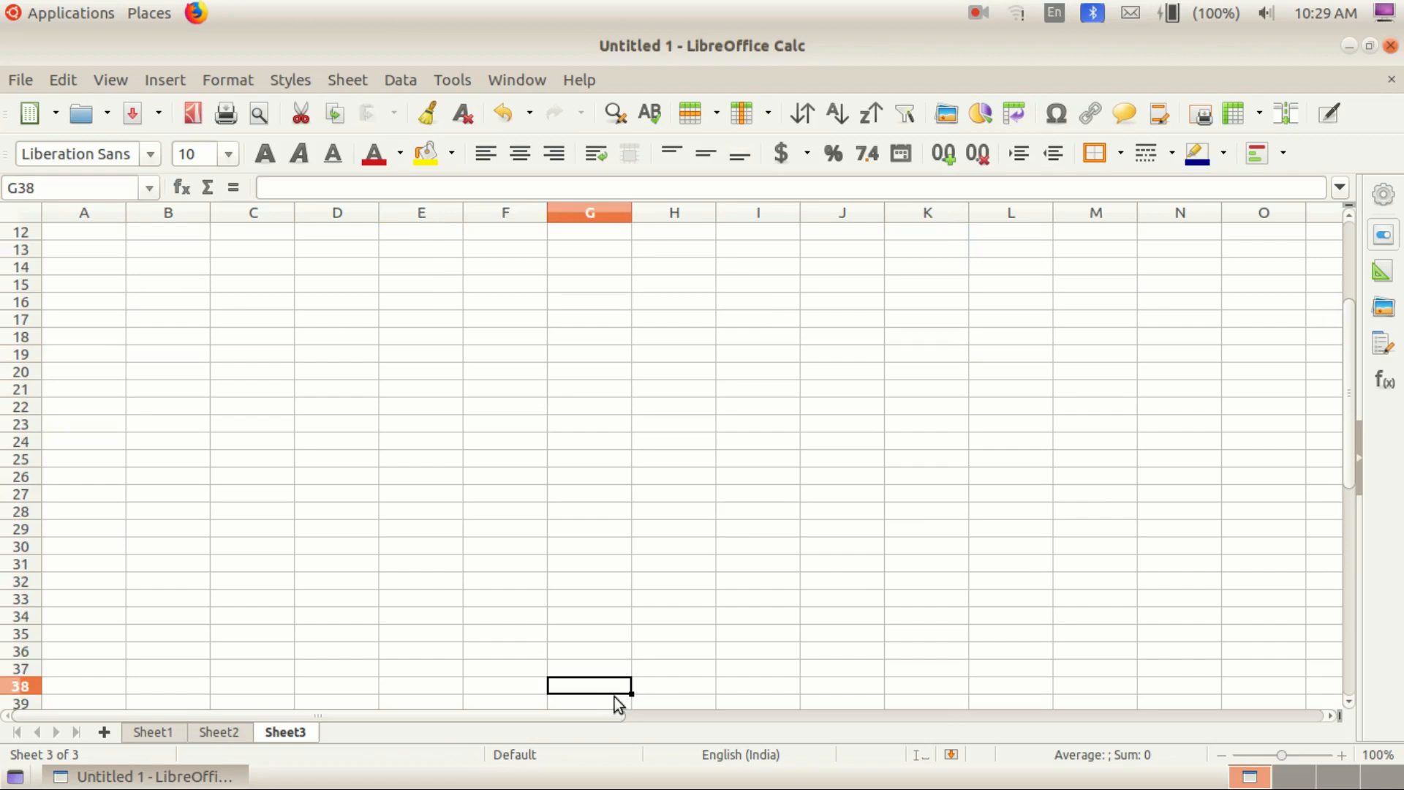
pyautogui.click(707, 666)
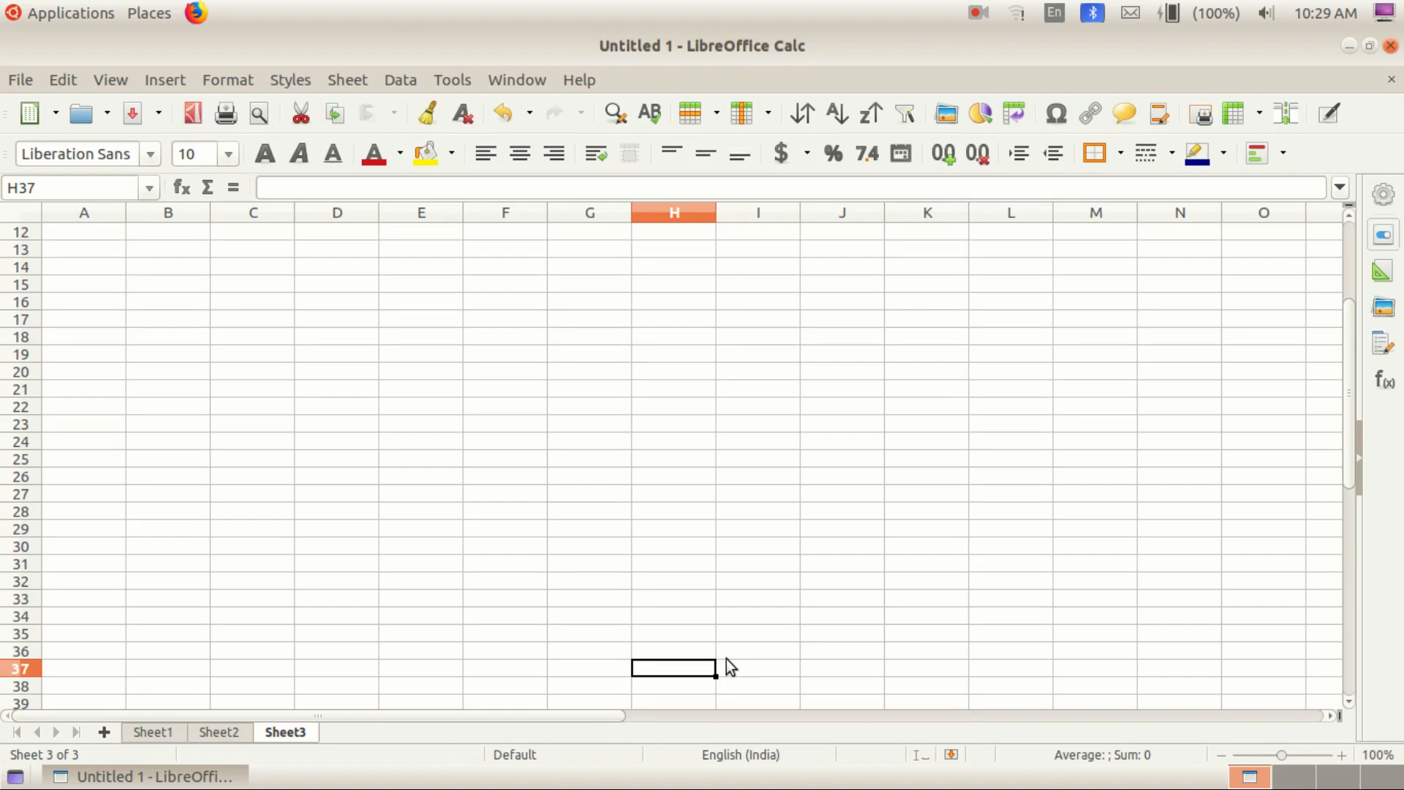
pyautogui.click(980, 19)
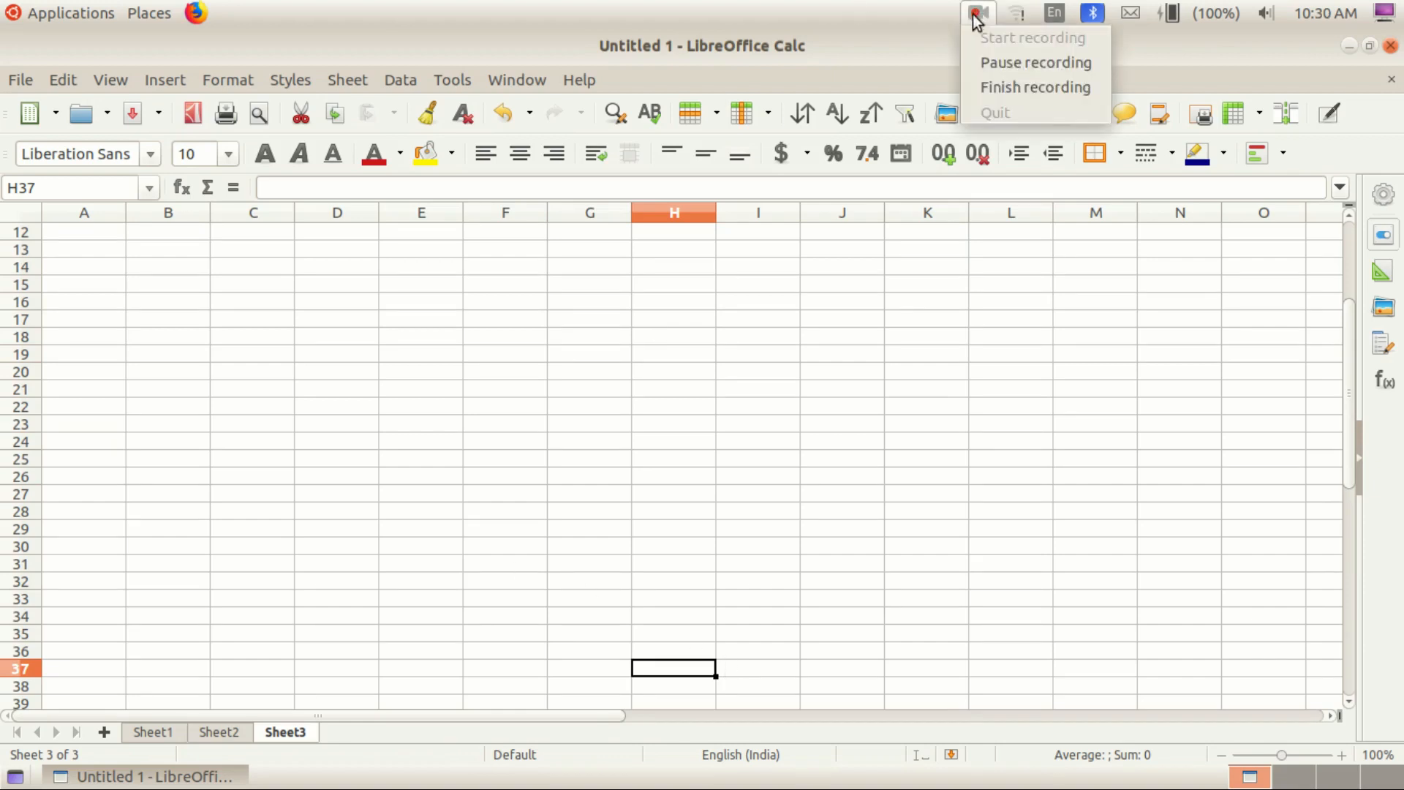
pyautogui.click(995, 82)
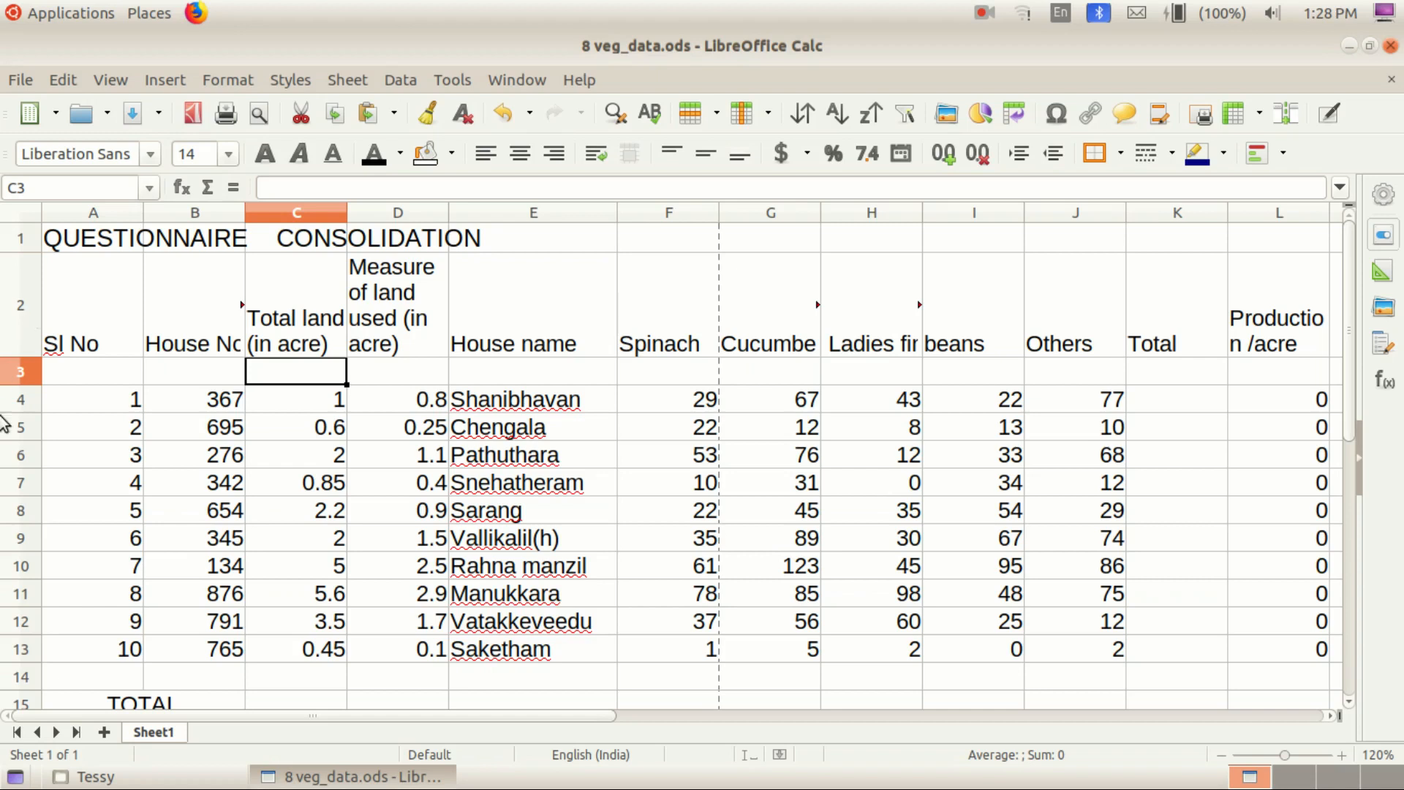
# Step: Examine the Sl No and House No headers and the first total land entry of the questionnaire table in 8 veg_data.ods
pyautogui.scroll(-2, 489, 596)
pyautogui.scroll(2, 489, 596)
pyautogui.click(95, 338)
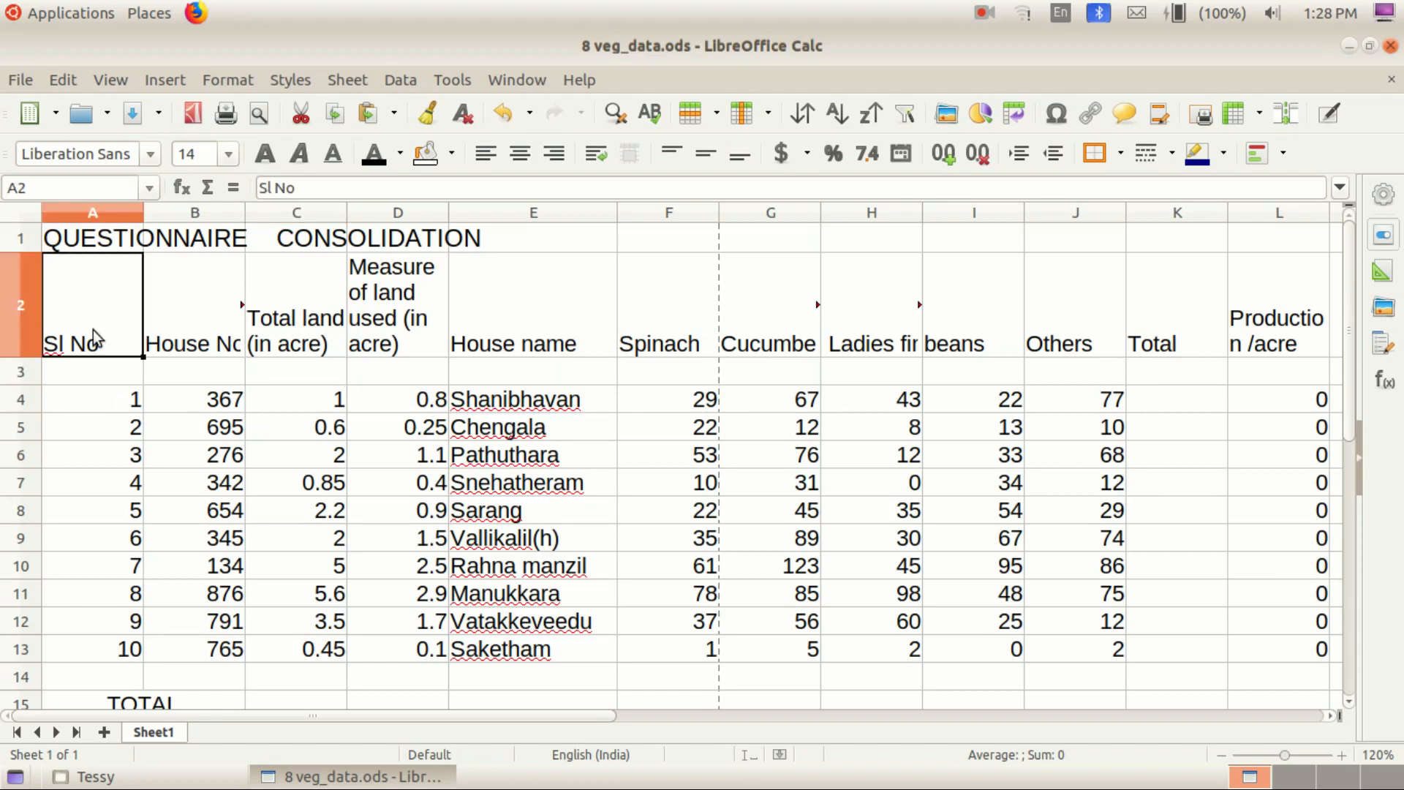
pyautogui.click(202, 349)
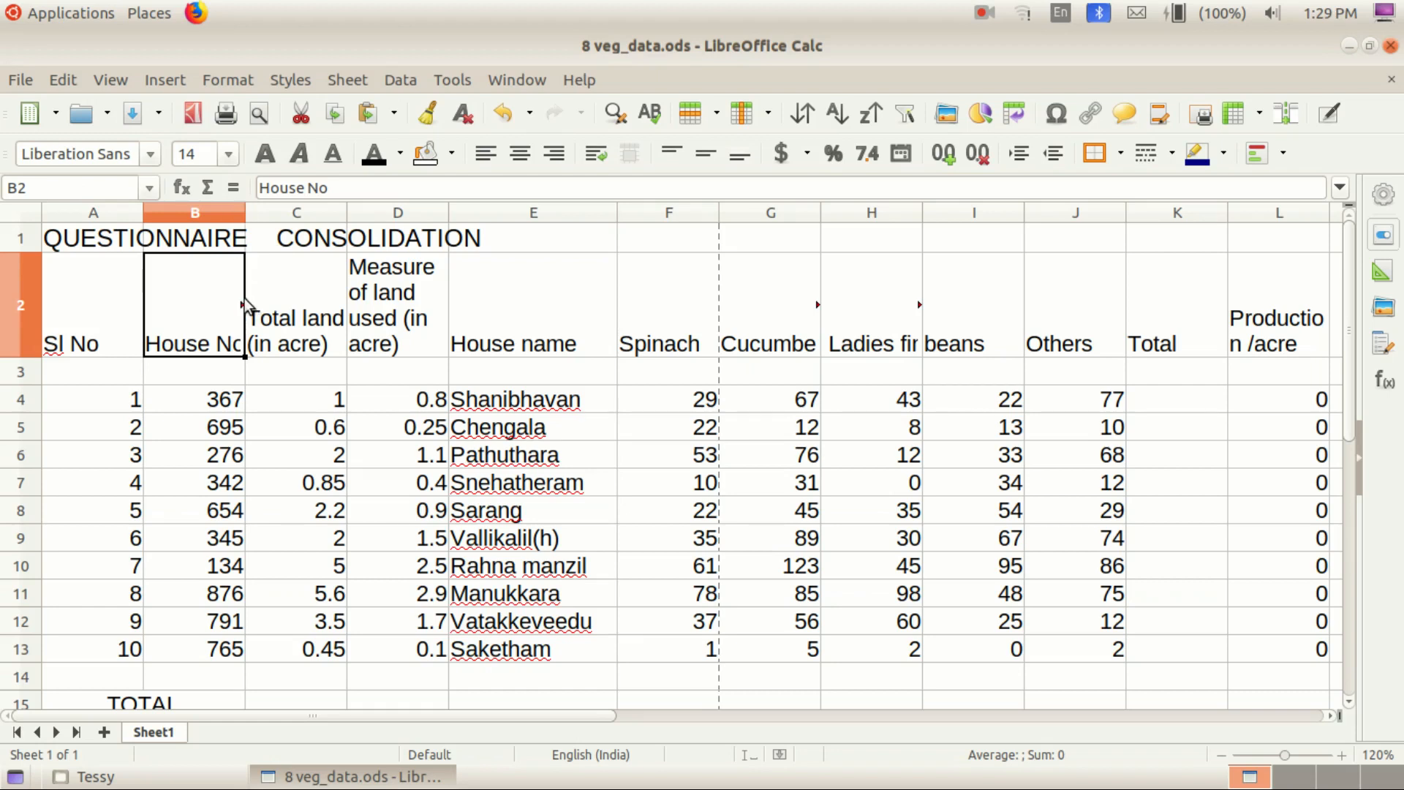
pyautogui.click(279, 407)
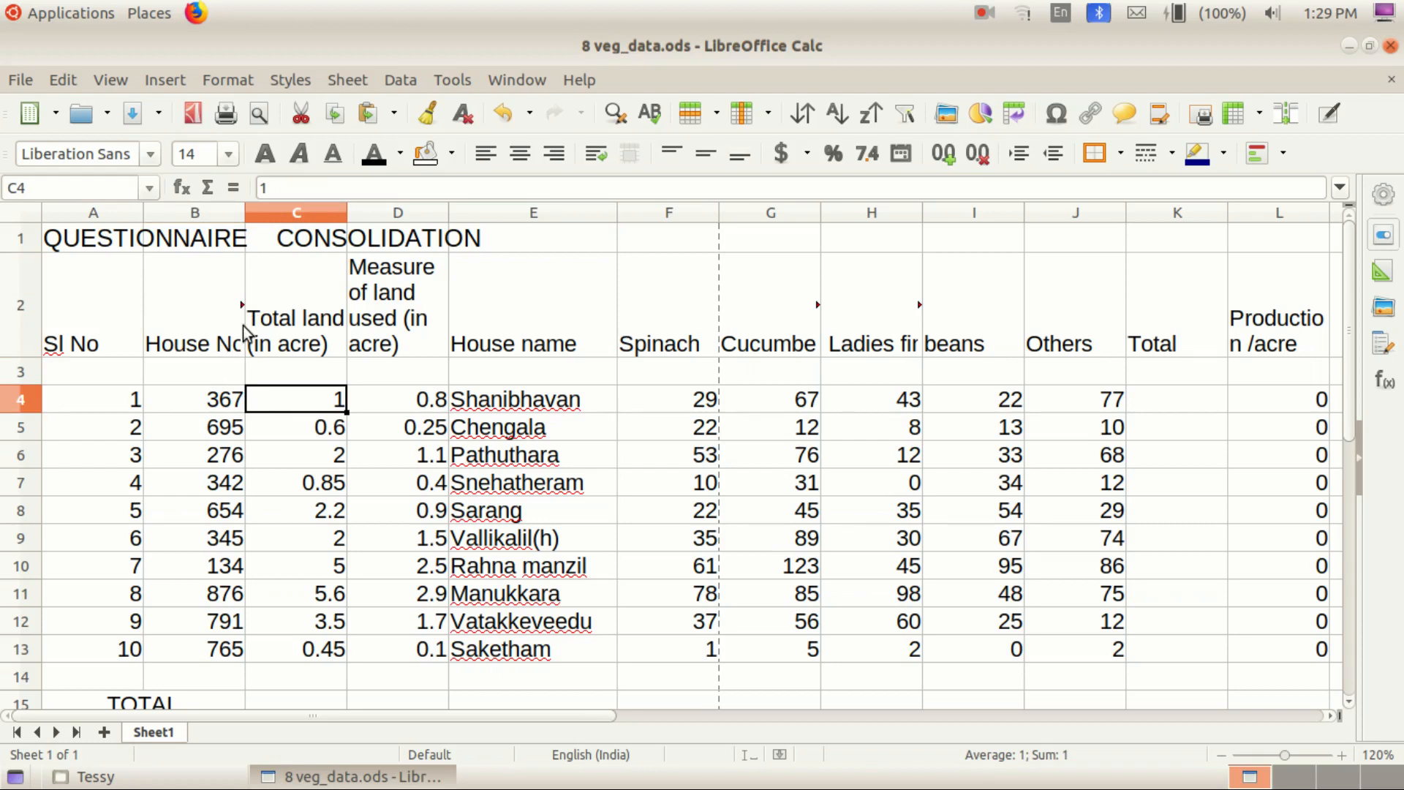
# Step: Widen column B until its House No header fits, and narrow column A to about the width of its Sl No header
pyautogui.click(242, 303)
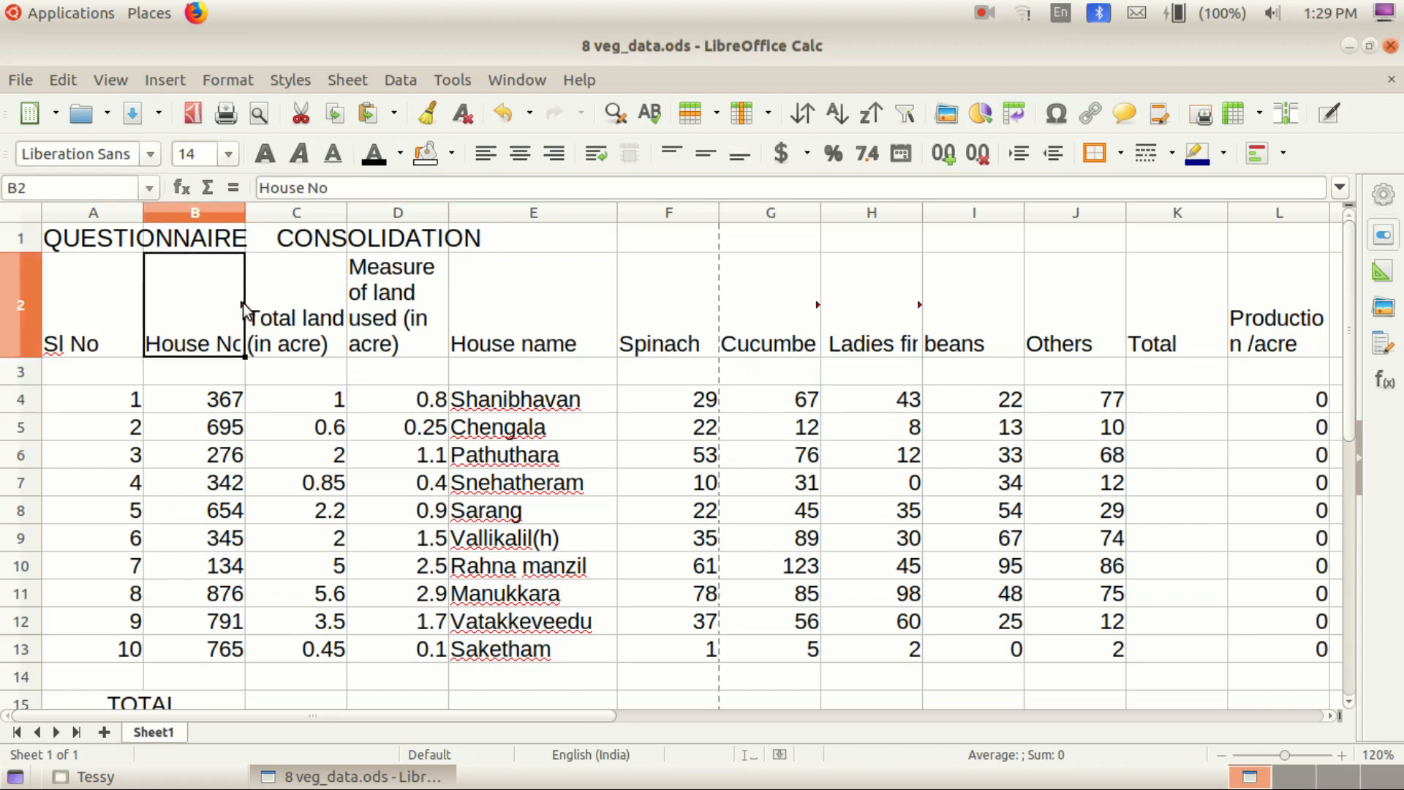
pyautogui.moveTo(245, 212); pyautogui.dragTo(262, 211)
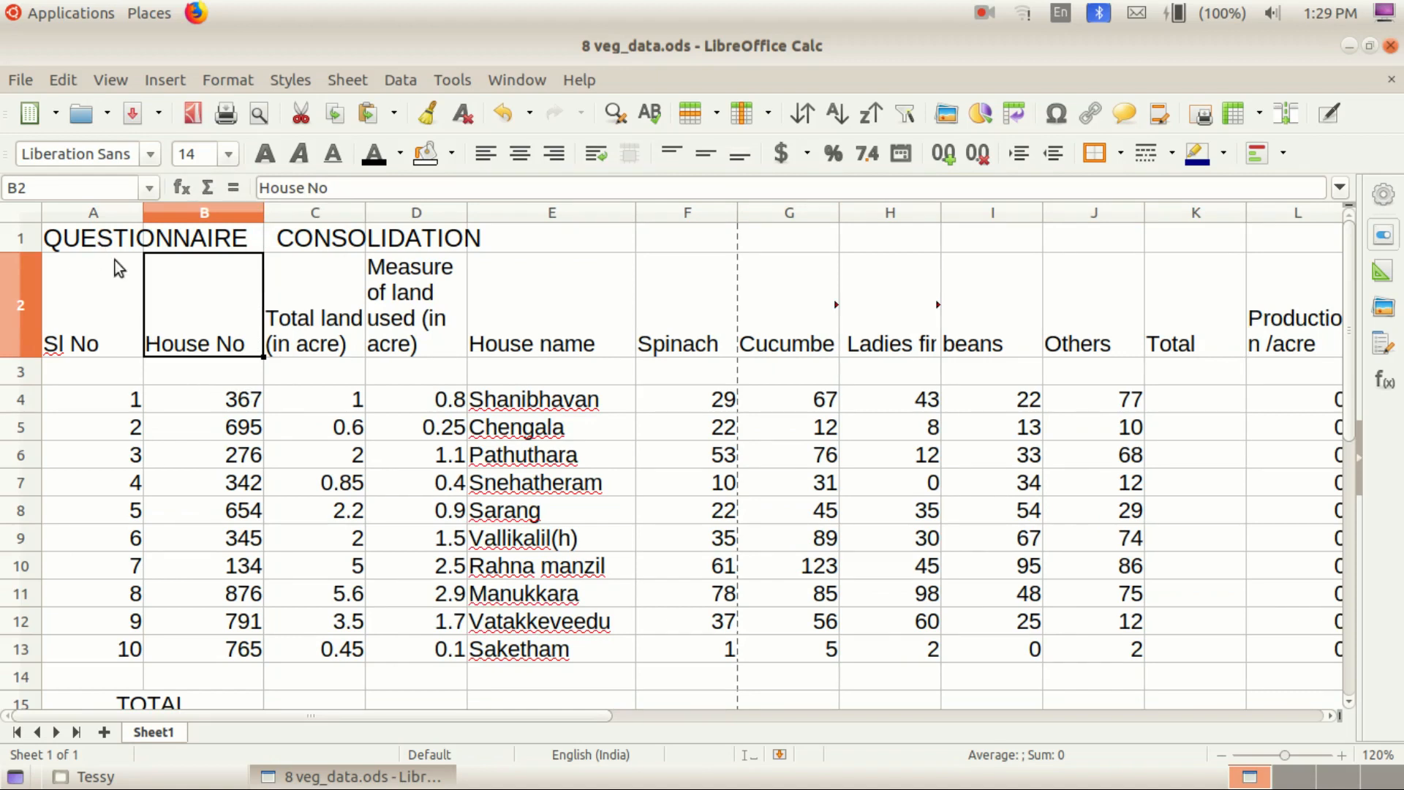
pyautogui.moveTo(144, 214); pyautogui.dragTo(104, 214)
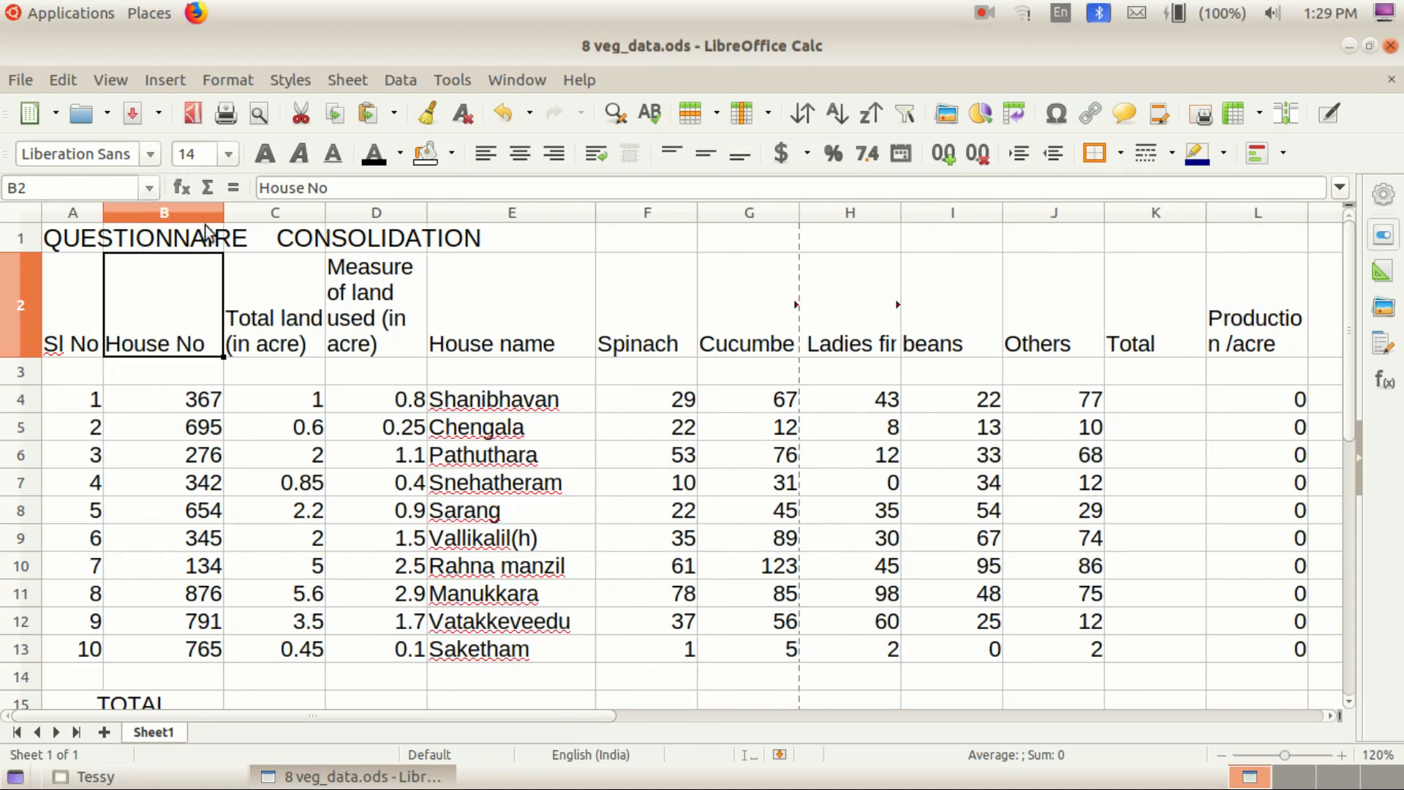
# Step: Narrow column B to about the width of the word House, and reduce the height of header row 2
pyautogui.moveTo(223, 213); pyautogui.dragTo(178, 213)
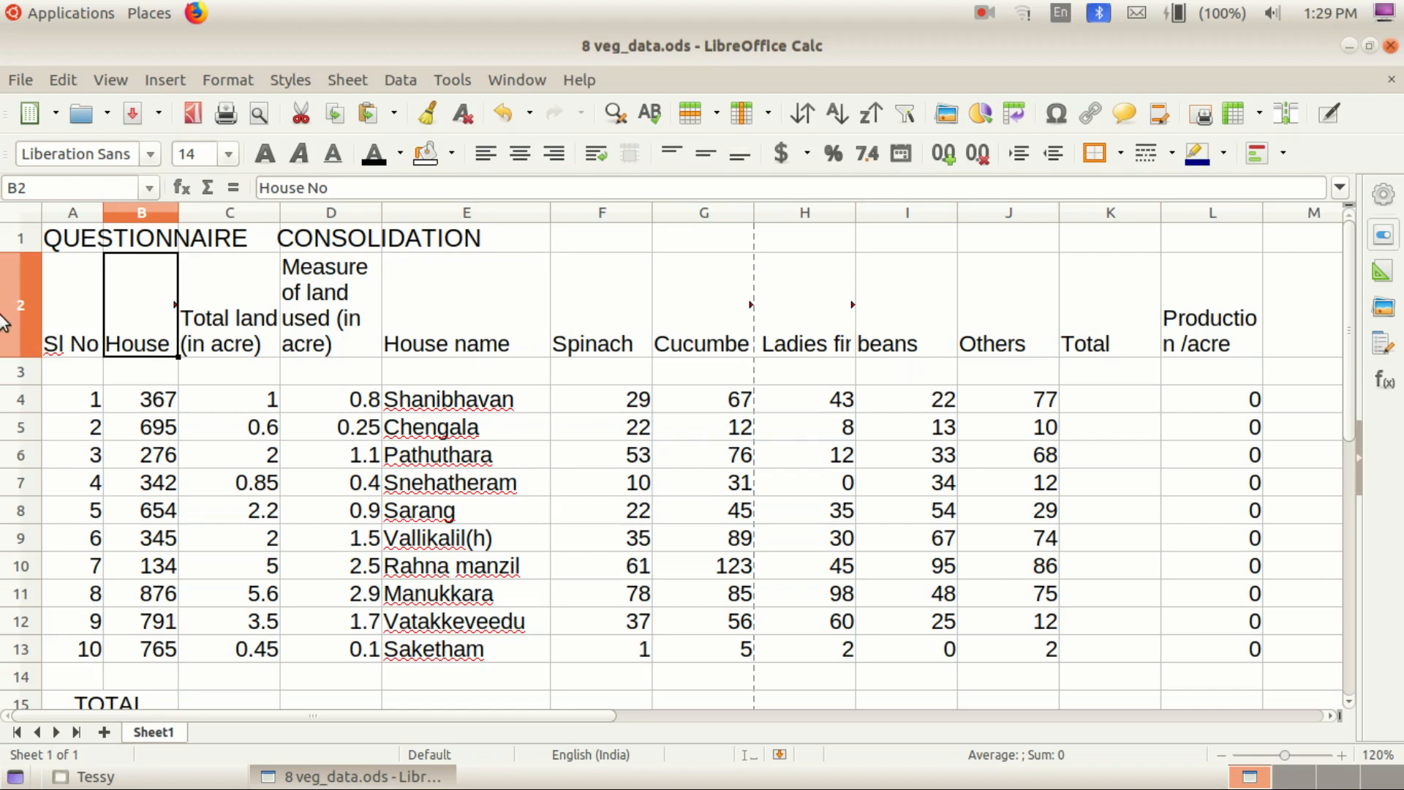
pyautogui.moveTo(16, 357); pyautogui.dragTo(18, 329)
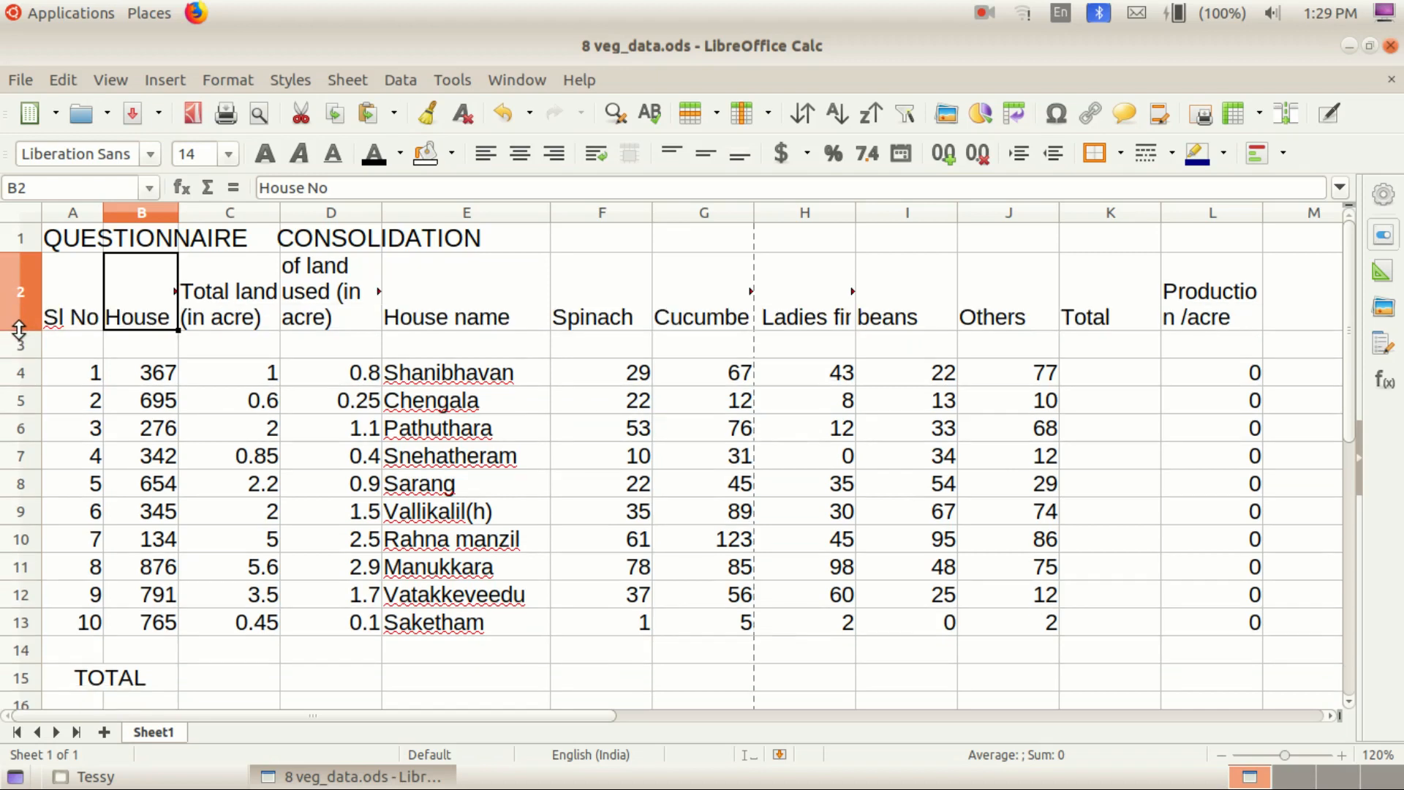
# Step: Turn on automatic text wrapping for the header cells A2:L2 through the Format Cells alignment settings
pyautogui.click(73, 308)
pyautogui.click(20, 307)
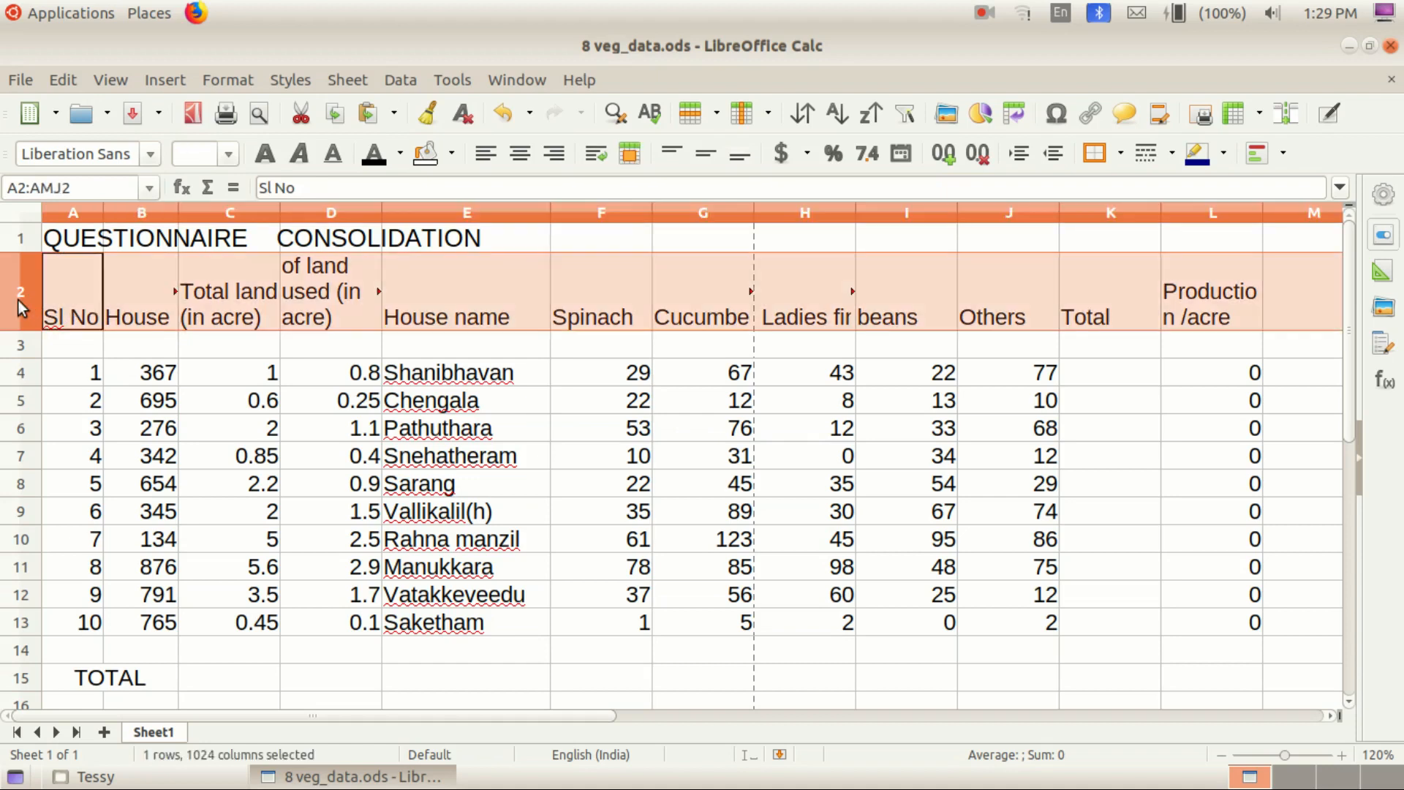
pyautogui.click(217, 398)
pyautogui.moveTo(73, 307); pyautogui.dragTo(1221, 291)
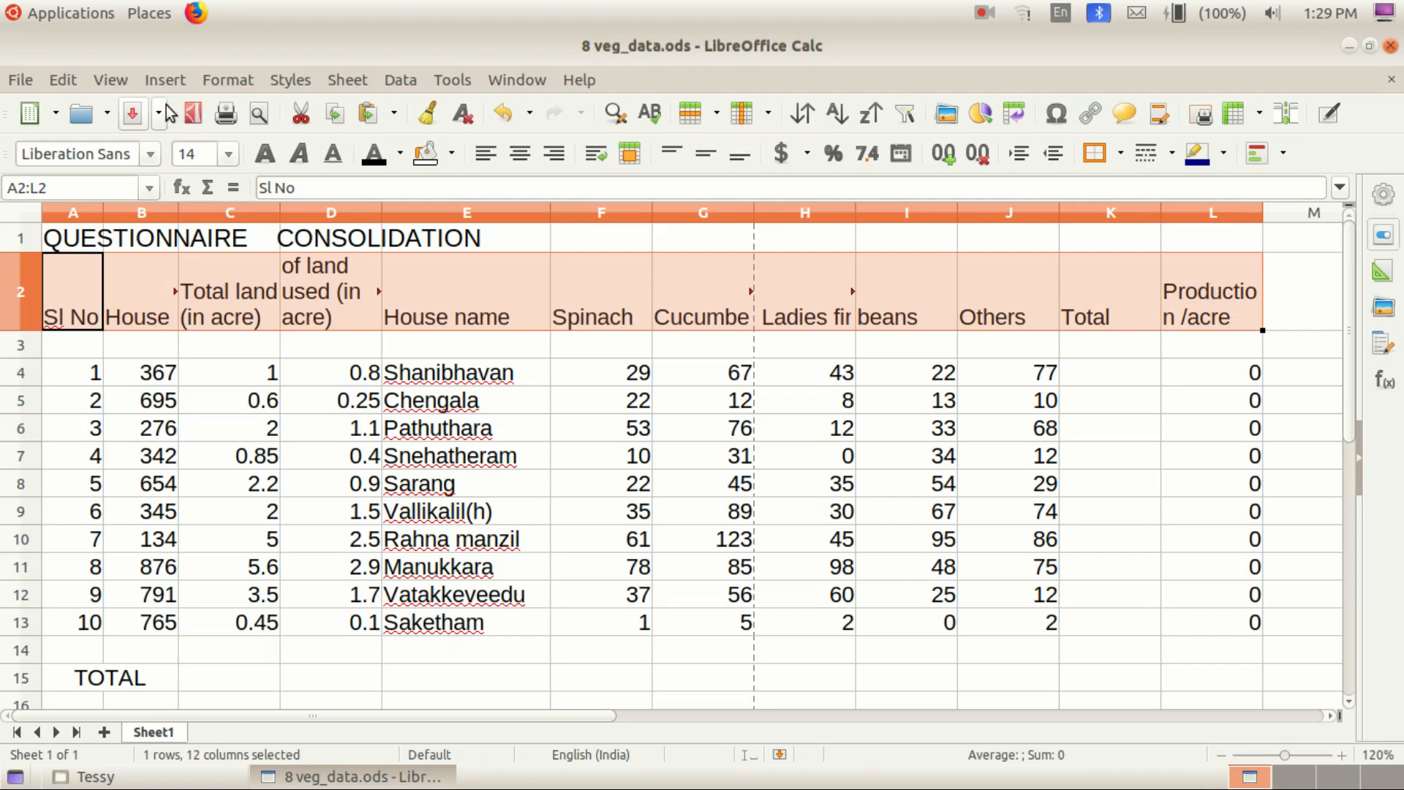
pyautogui.click(229, 76)
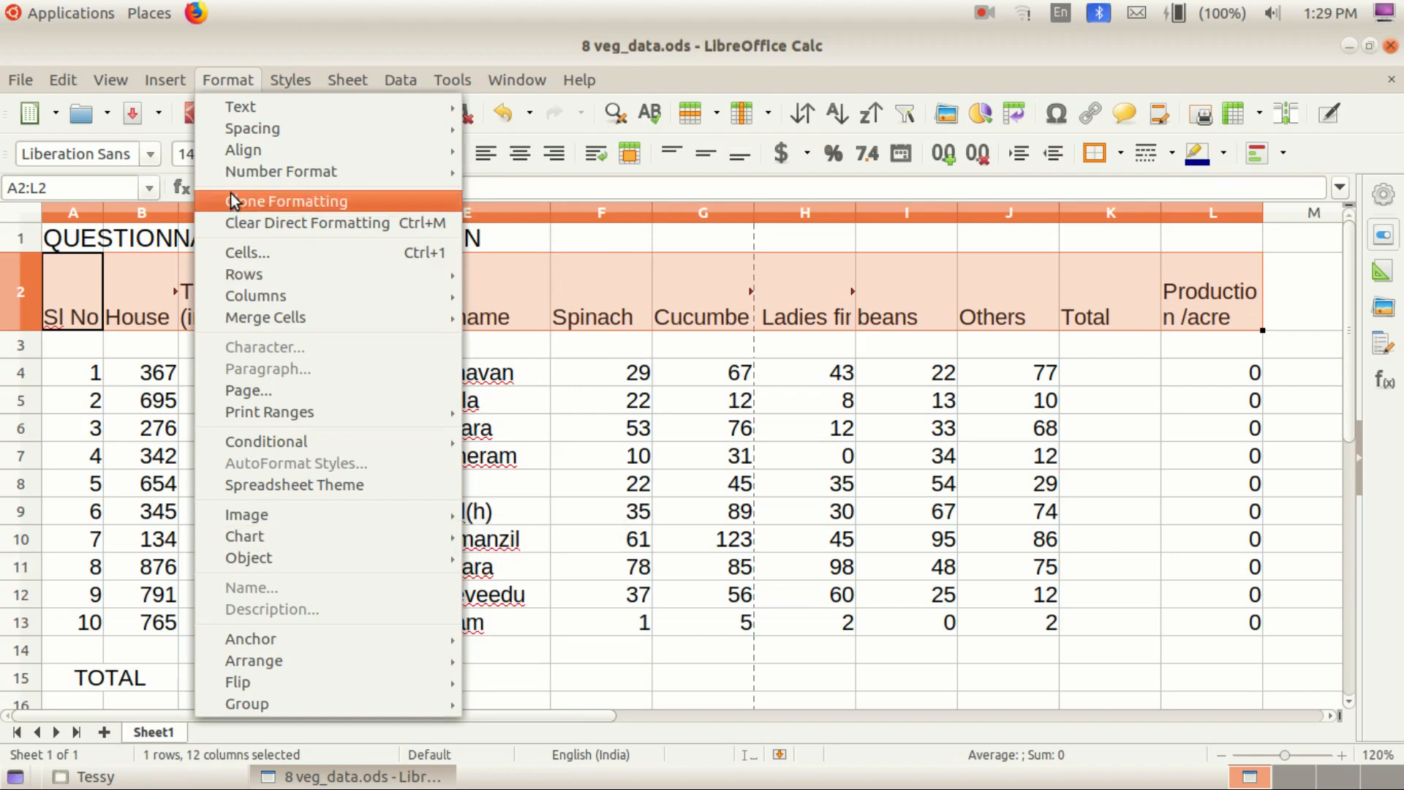
pyautogui.moveTo(257, 278)
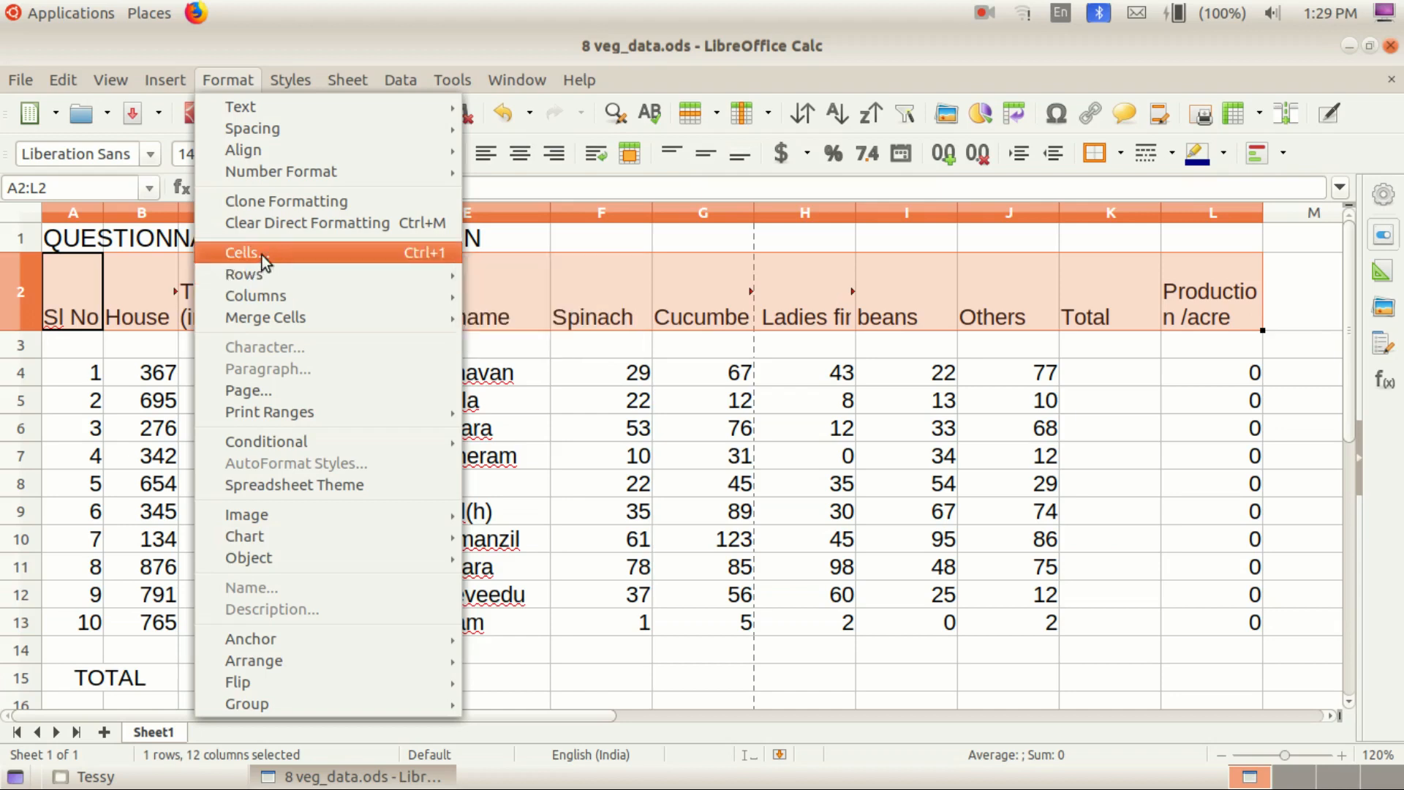
pyautogui.click(262, 254)
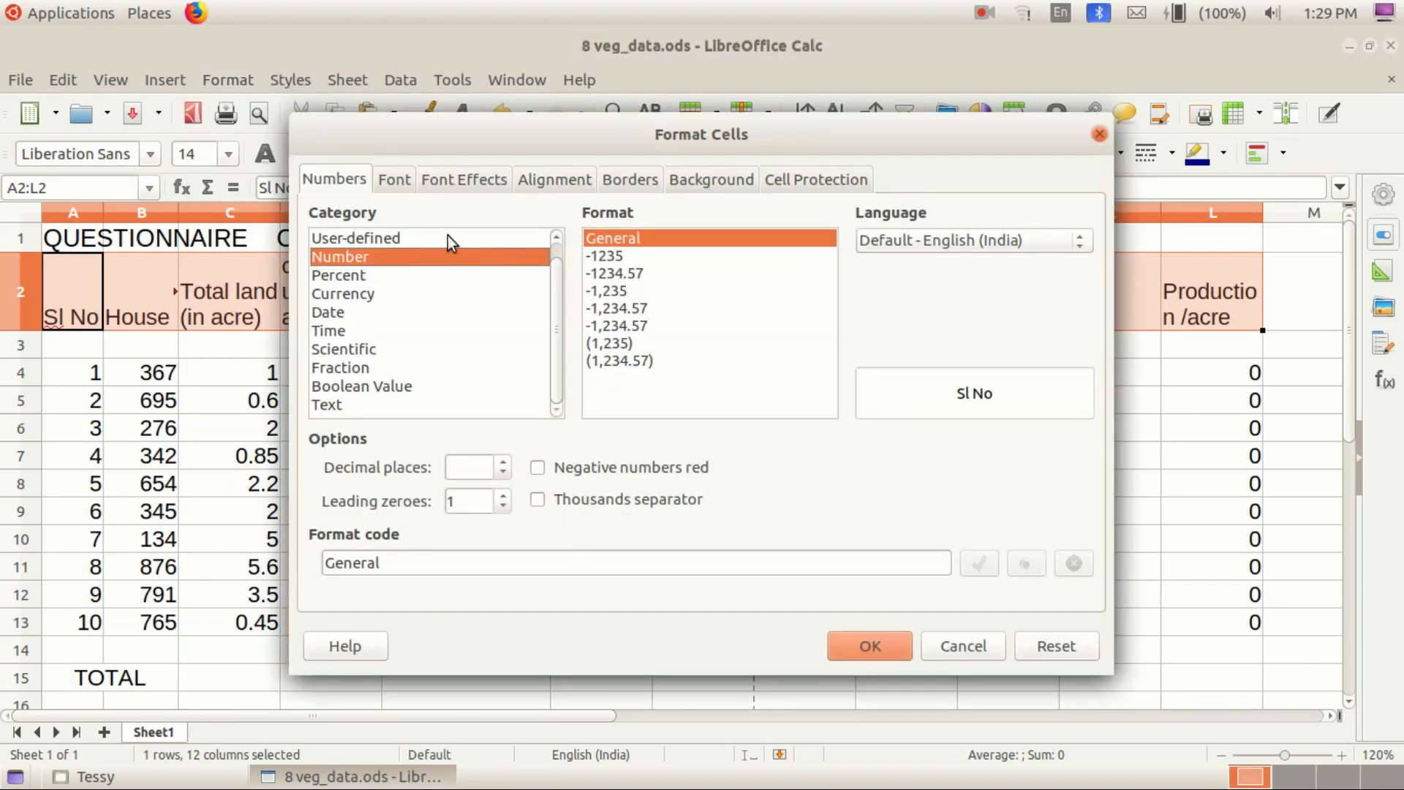
pyautogui.click(545, 177)
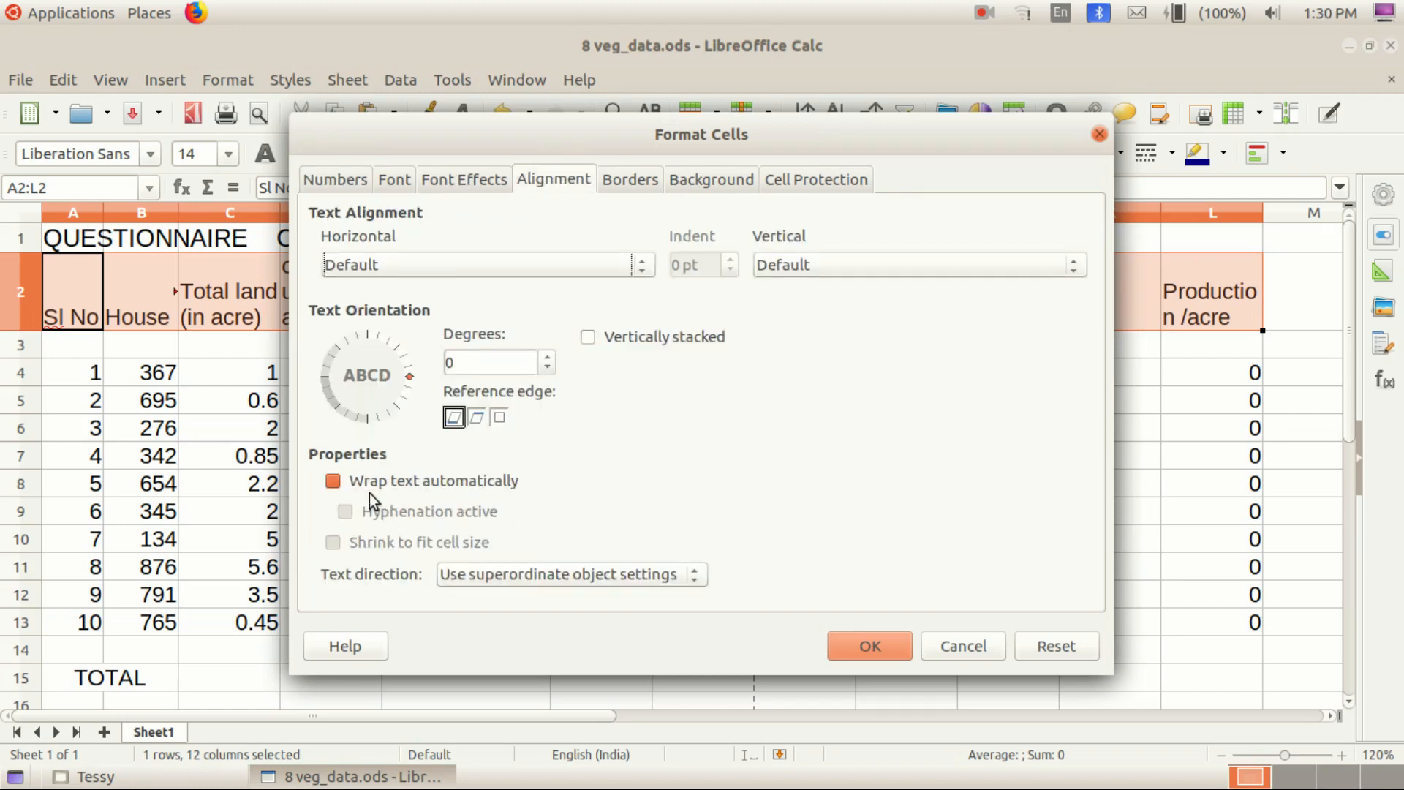
pyautogui.click(335, 483)
pyautogui.click(335, 483)
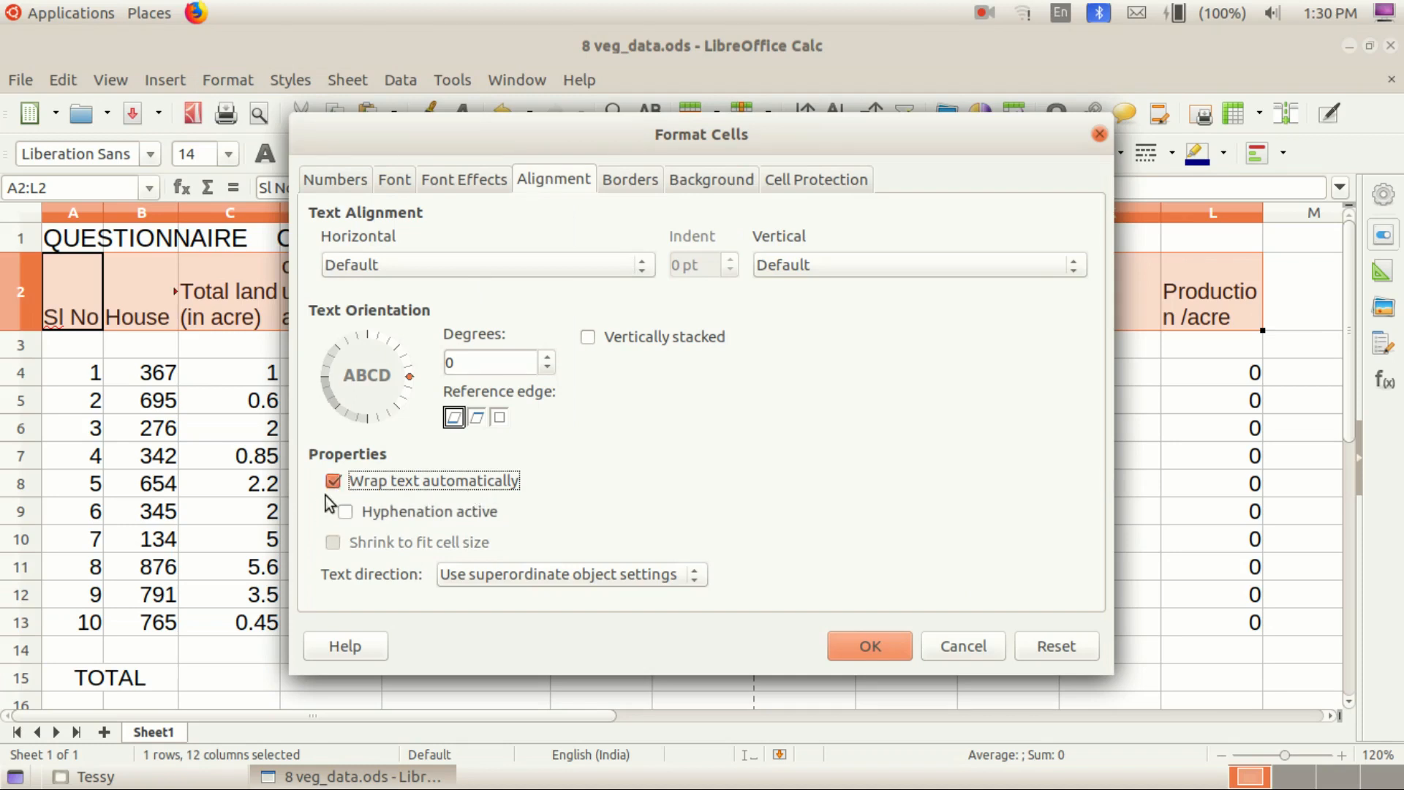
pyautogui.click(862, 651)
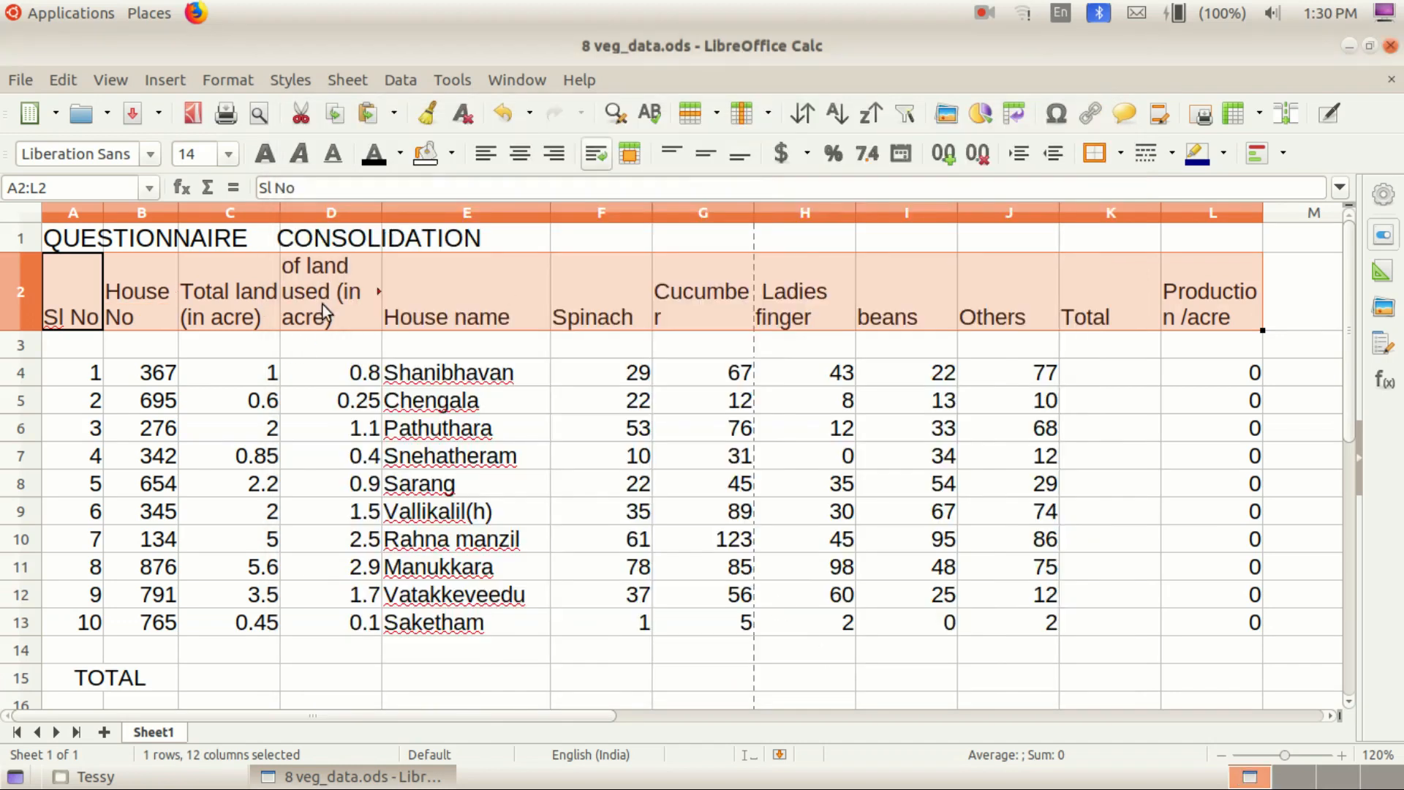
pyautogui.click(582, 506)
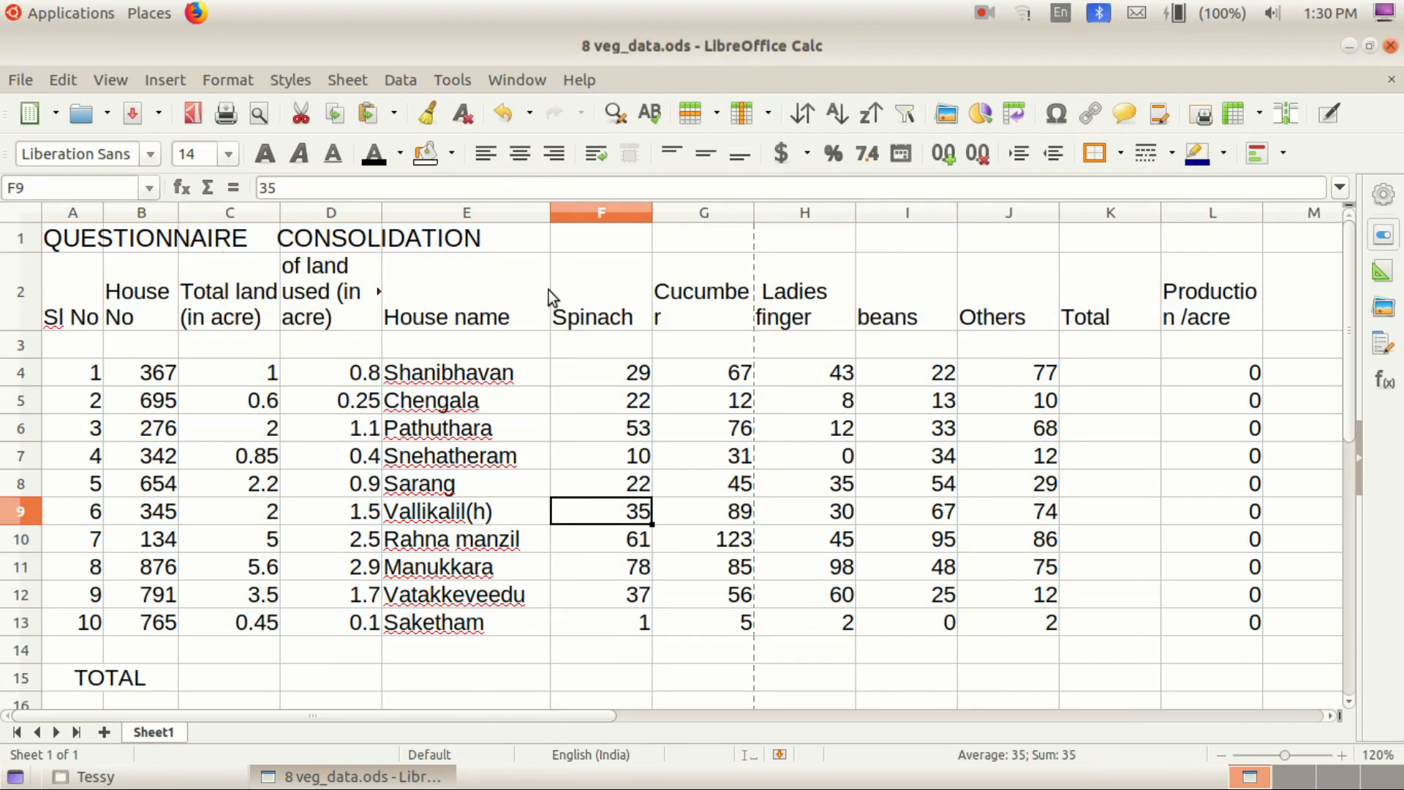
# Step: Center the text of the header cells A2:L2 vertically
pyautogui.moveTo(64, 304); pyautogui.dragTo(1211, 286)
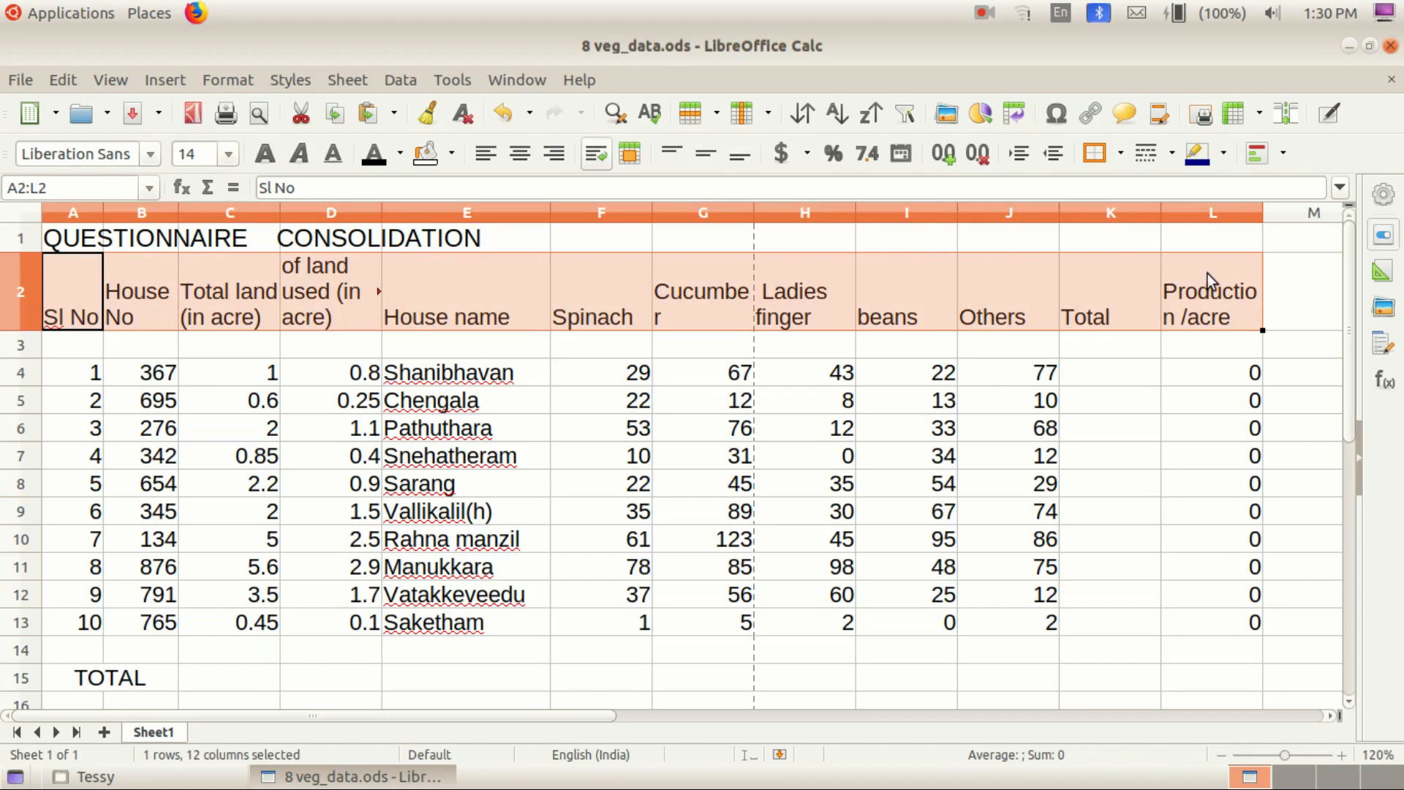
pyautogui.click(707, 155)
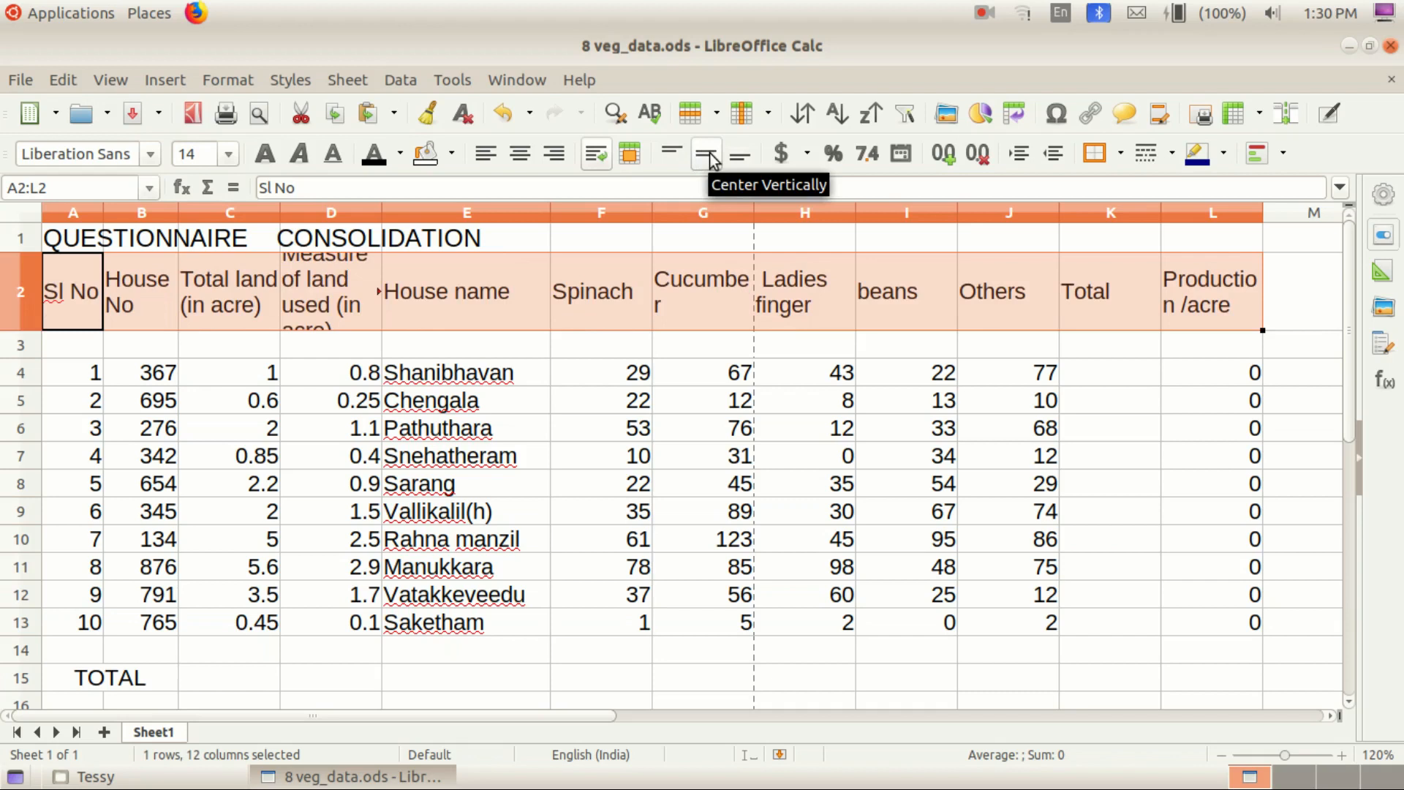
pyautogui.click(272, 400)
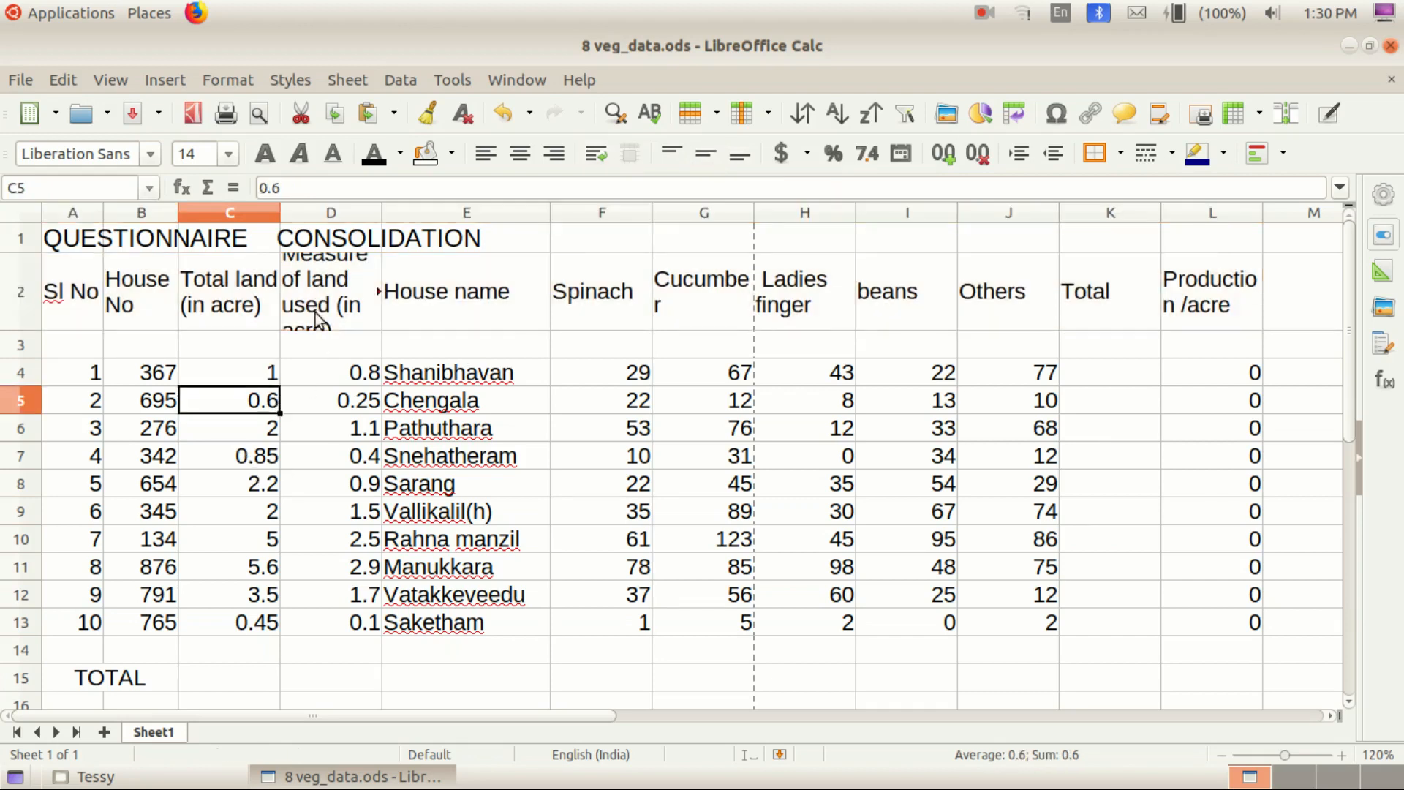
# Step: Widen column D until its land-used header fits on three lines, and narrow the Spinach, Cucumber and Ladies finger columns
pyautogui.moveTo(382, 216); pyautogui.dragTo(402, 216)
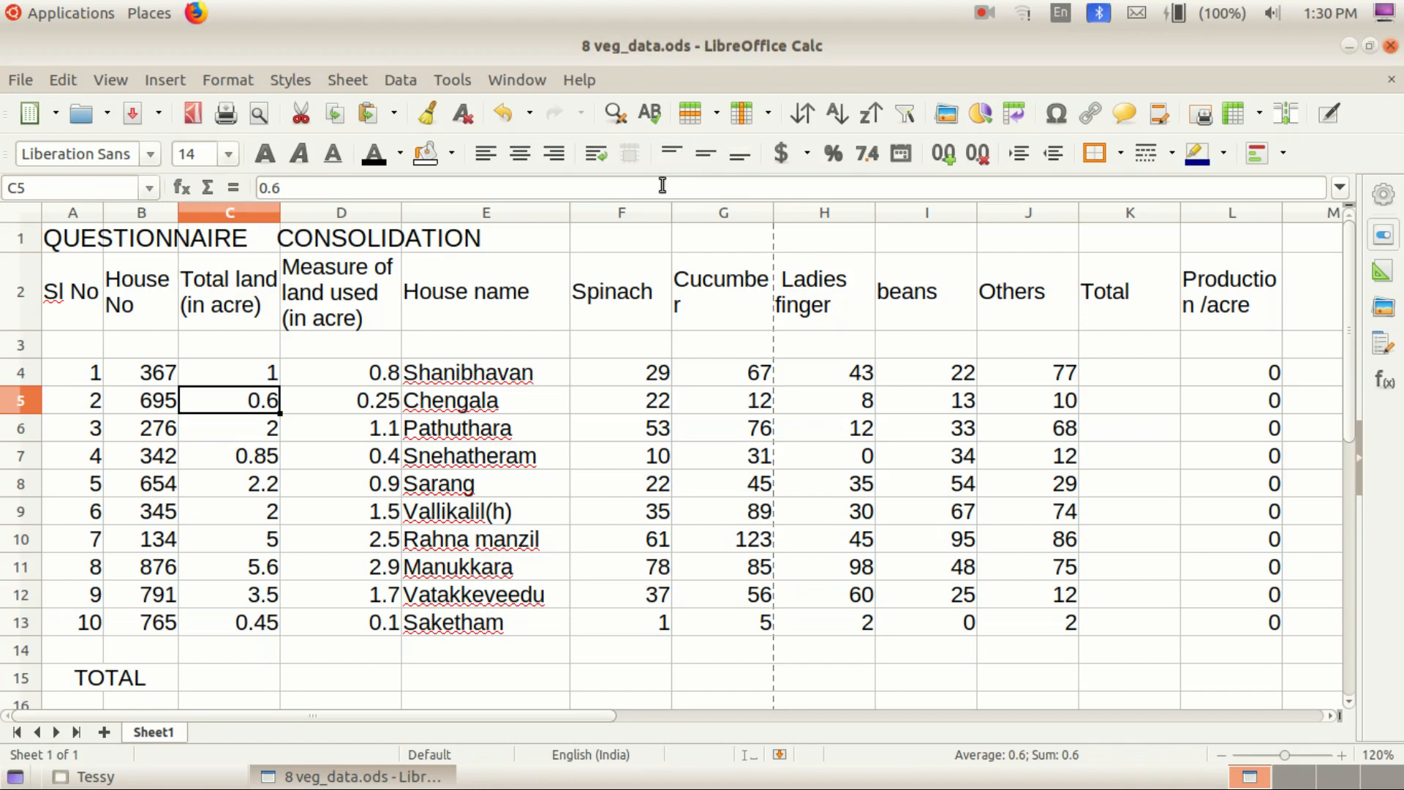
pyautogui.moveTo(672, 211); pyautogui.dragTo(630, 212)
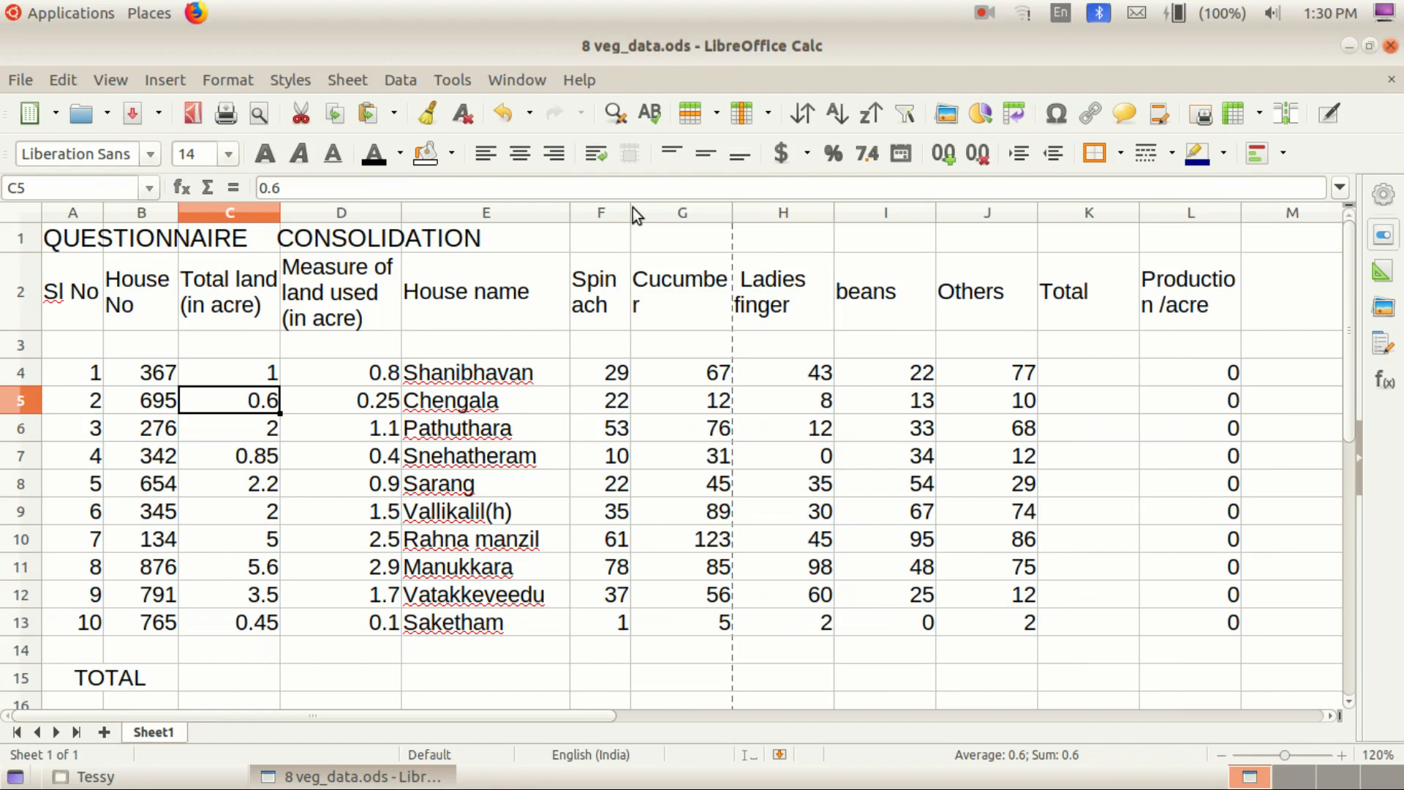
pyautogui.moveTo(631, 212); pyautogui.dragTo(643, 212)
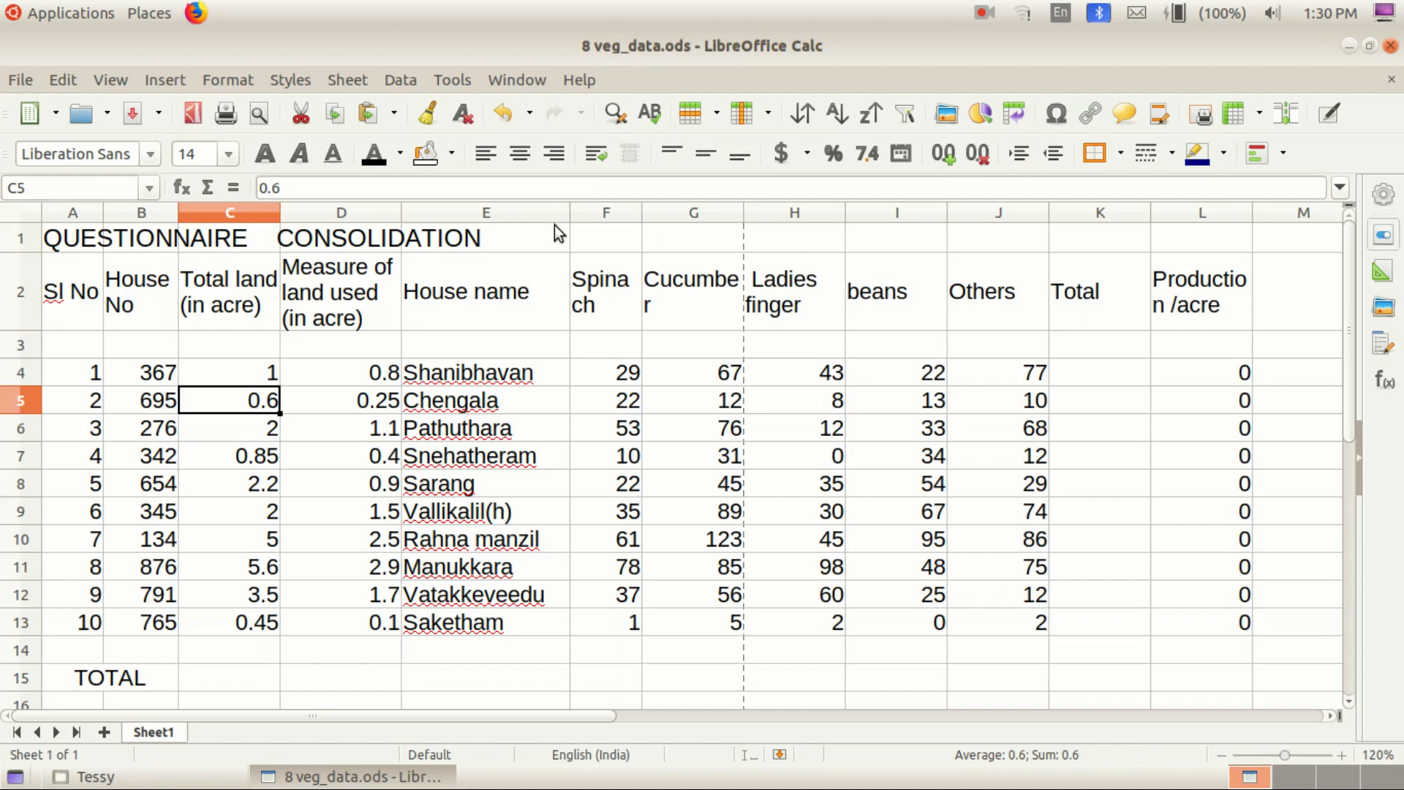
pyautogui.moveTo(744, 212); pyautogui.dragTo(720, 212)
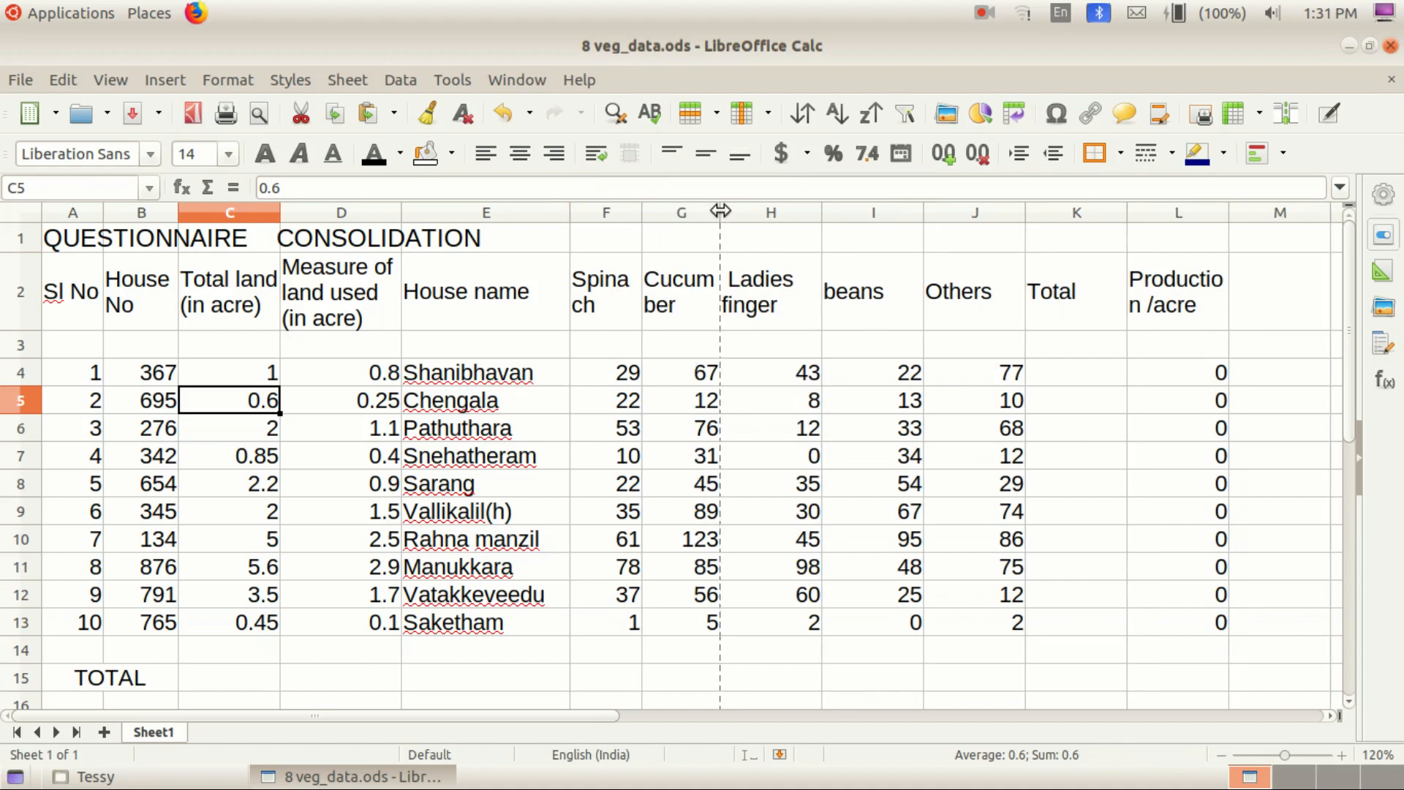
pyautogui.moveTo(823, 215); pyautogui.dragTo(802, 214)
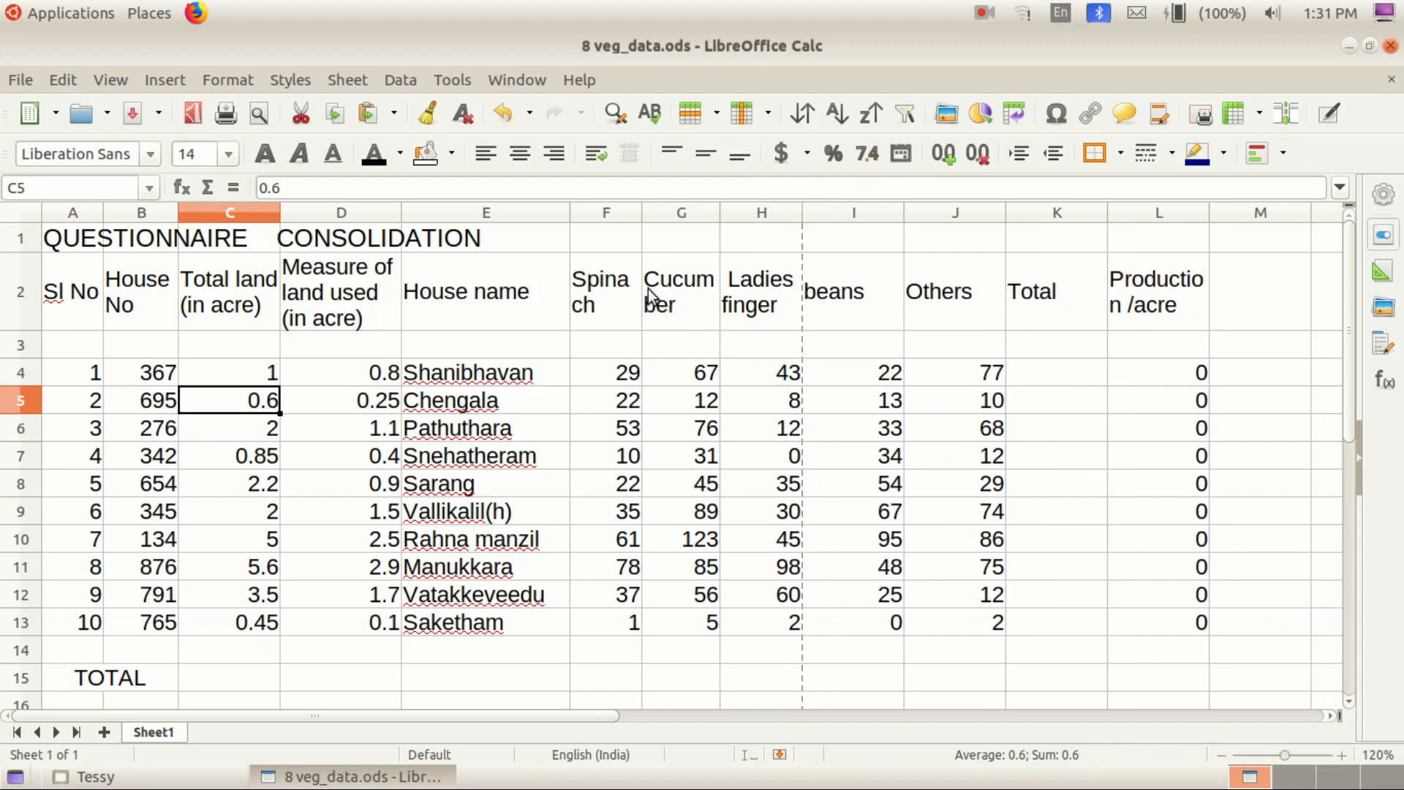
# Step: Narrow the beans, Others and Total columns to about the width of their header words
pyautogui.click(730, 291)
pyautogui.click(677, 290)
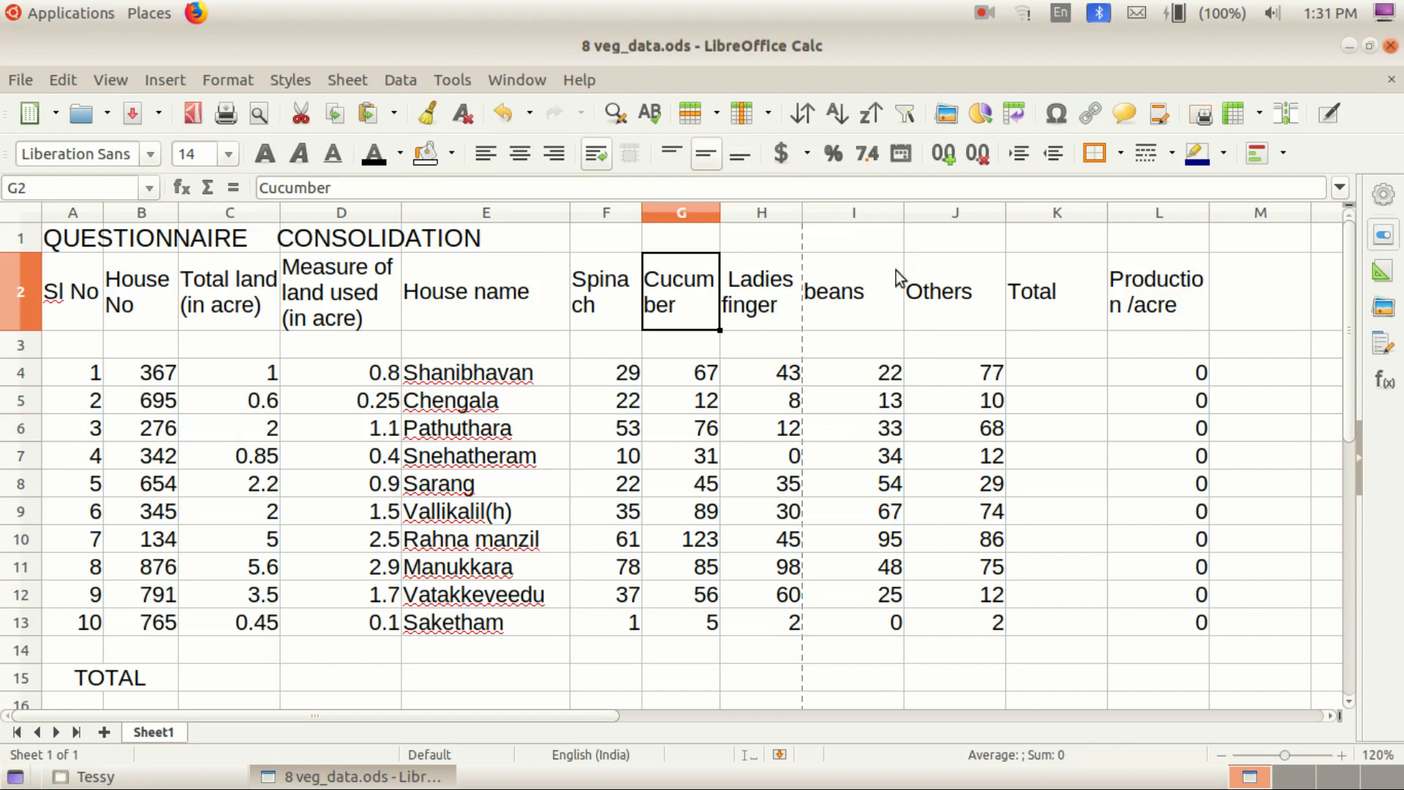
pyautogui.click(876, 287)
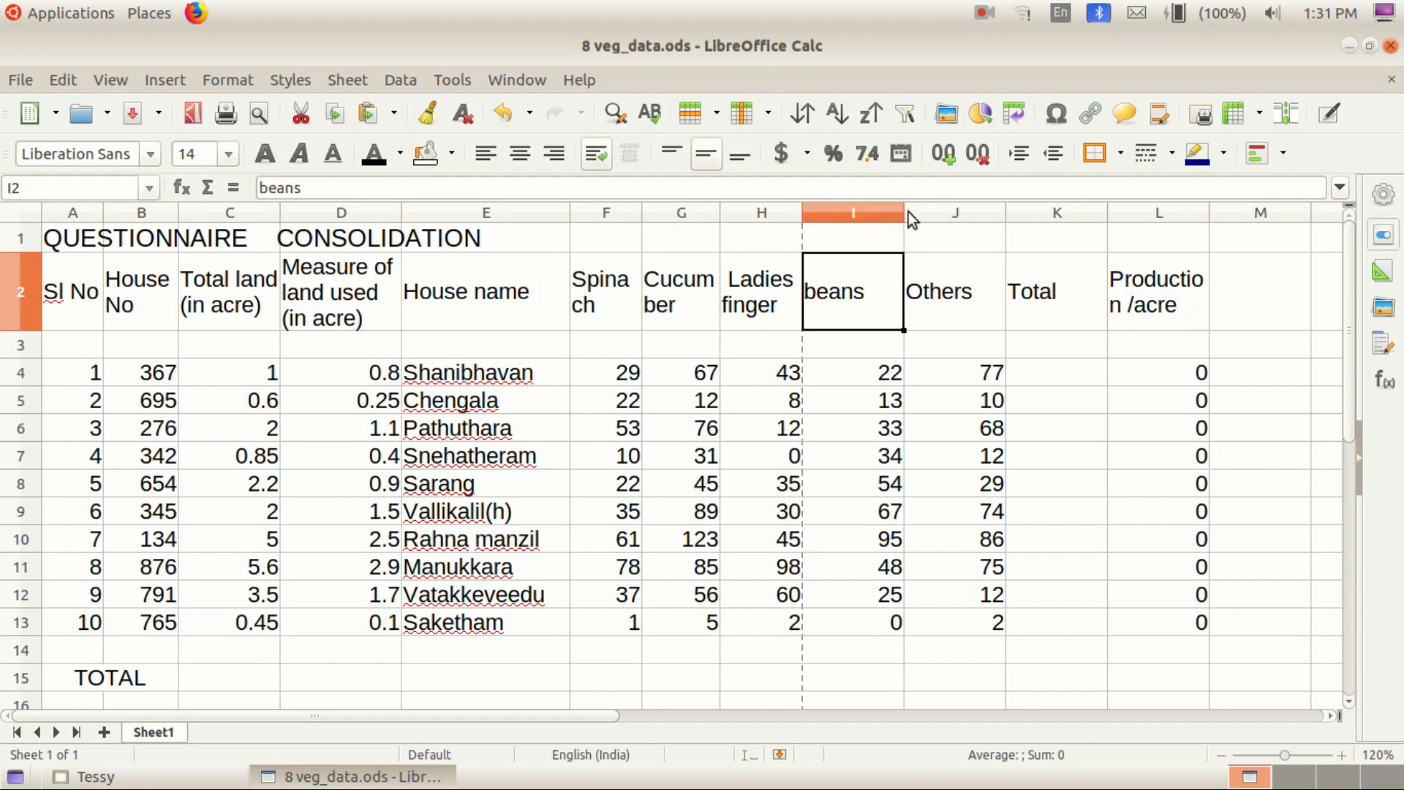
pyautogui.moveTo(905, 212); pyautogui.dragTo(880, 212)
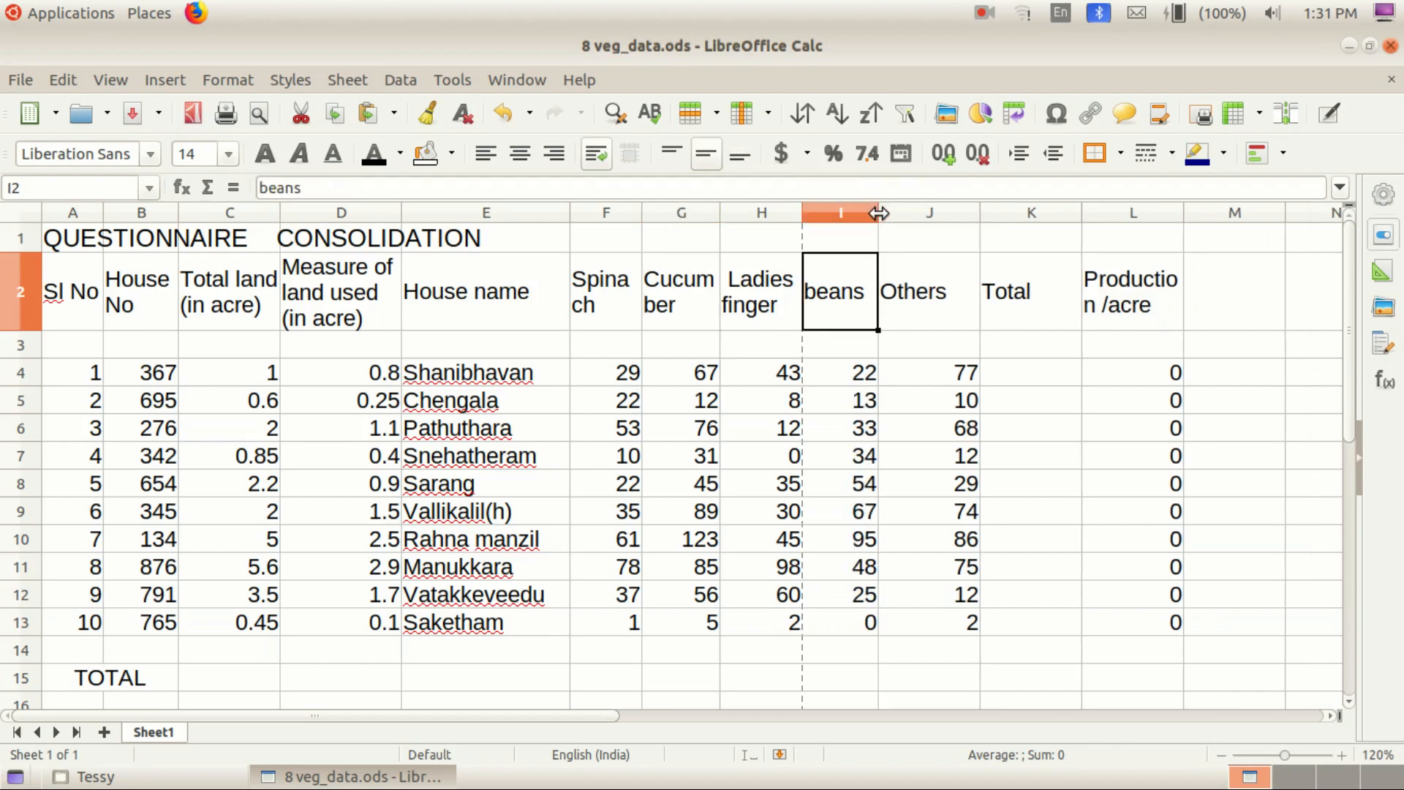
pyautogui.moveTo(980, 212); pyautogui.dragTo(950, 212)
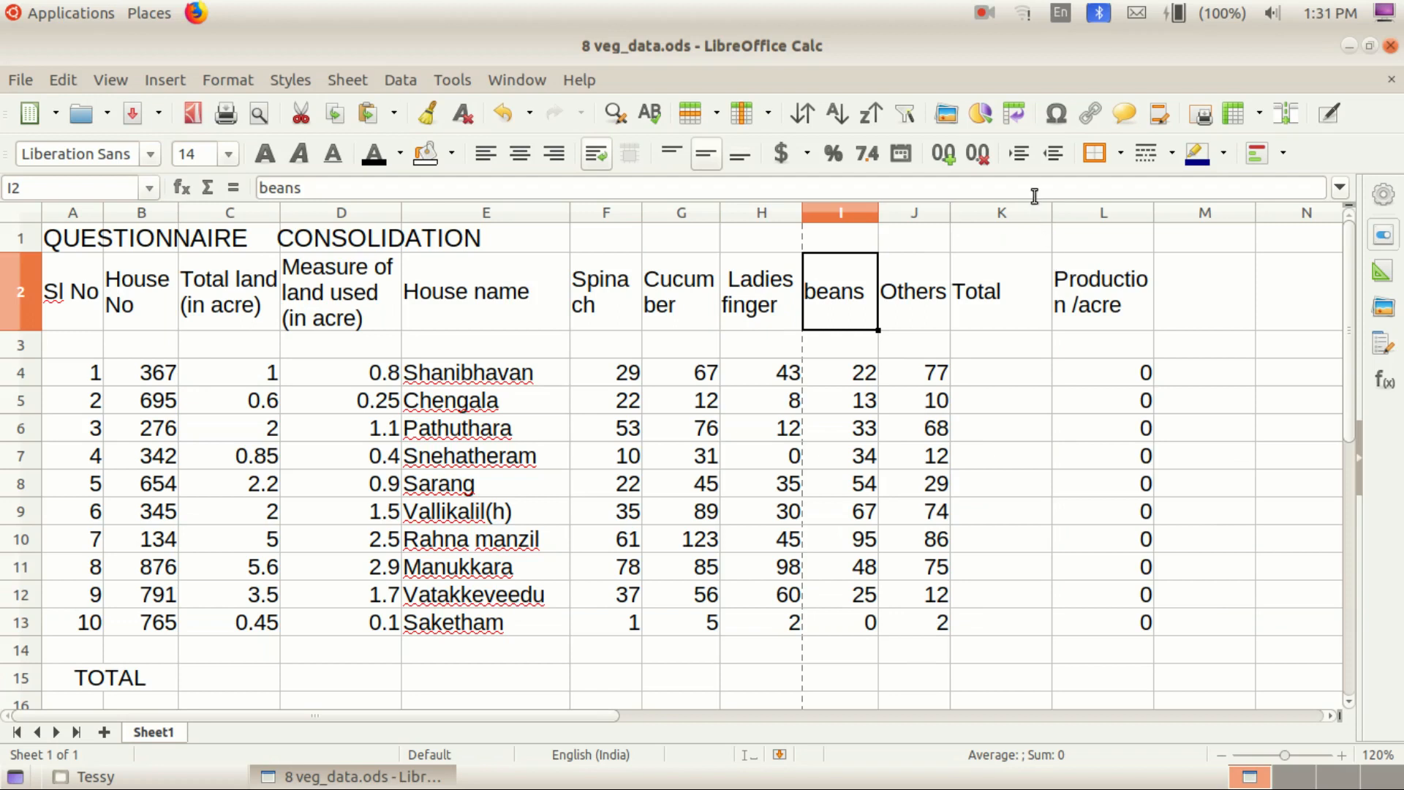
pyautogui.moveTo(1054, 213); pyautogui.dragTo(1007, 213)
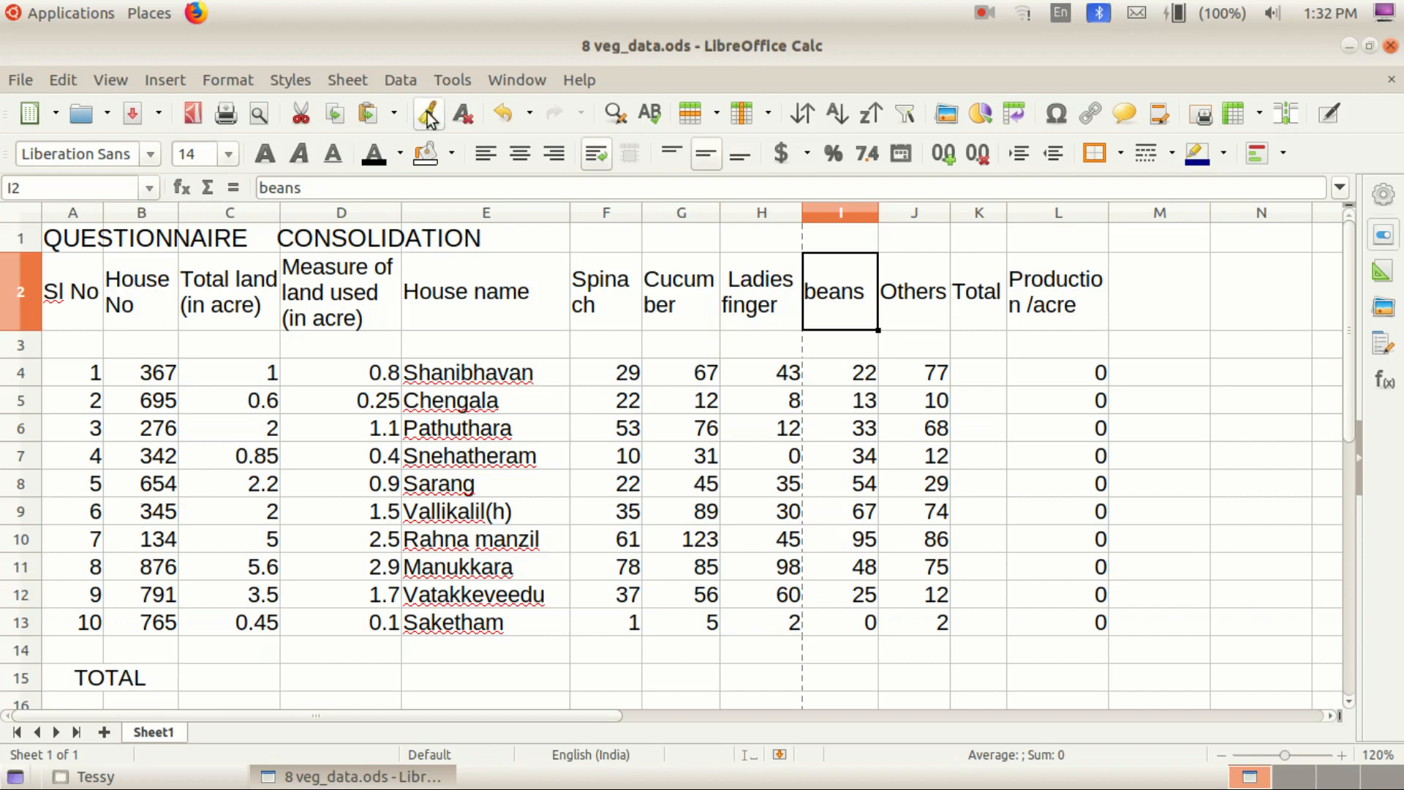
pyautogui.click(441, 302)
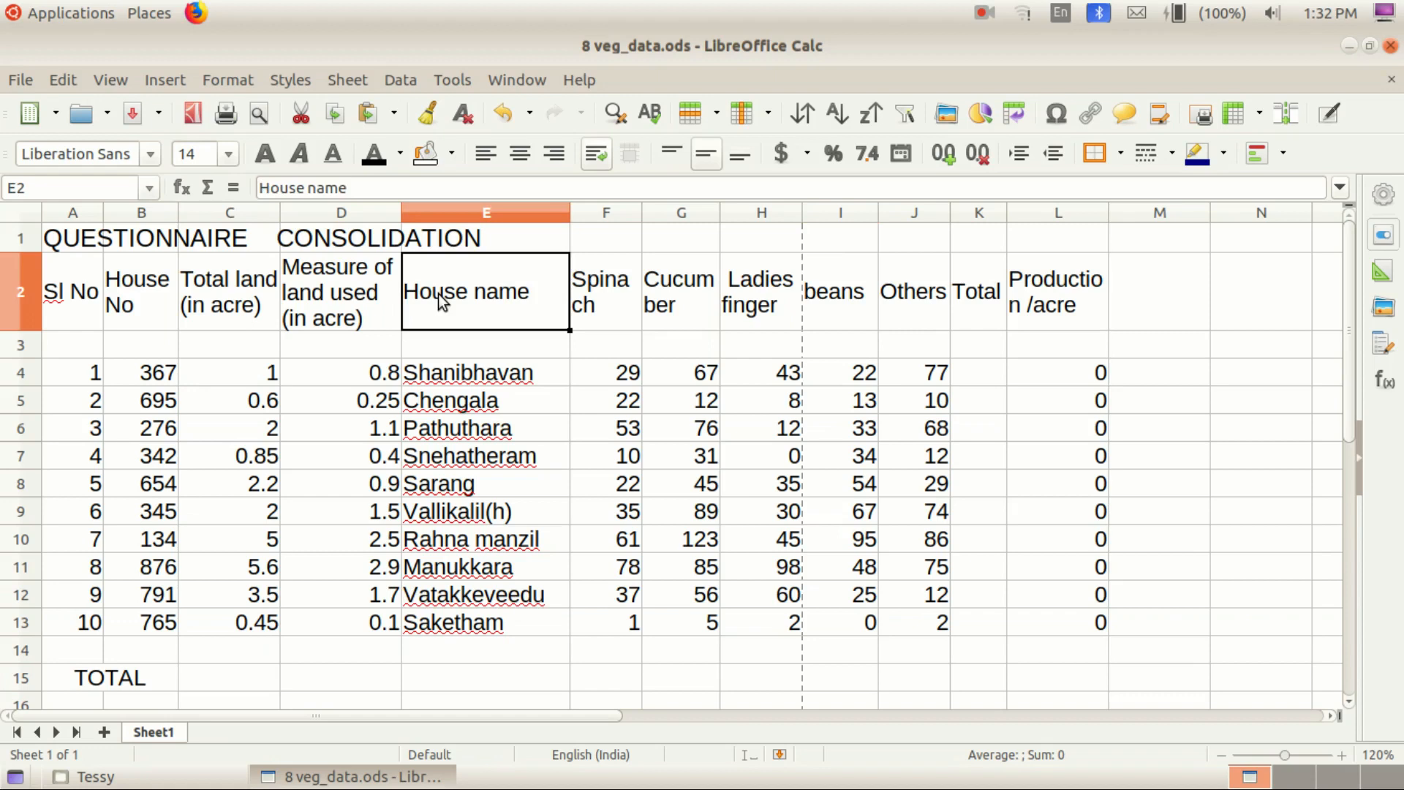
pyautogui.click(174, 77)
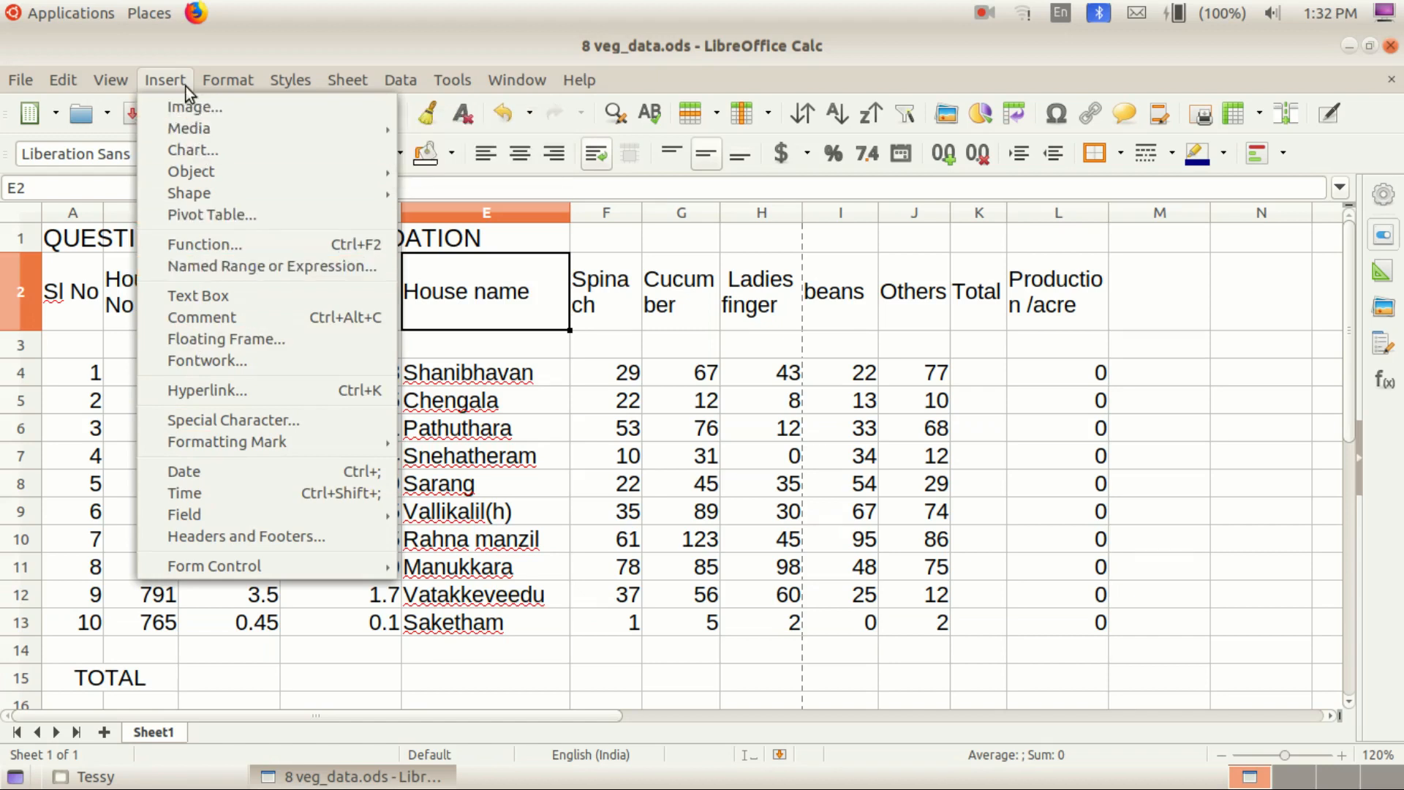
pyautogui.moveTo(120, 78)
pyautogui.moveTo(235, 522)
pyautogui.moveTo(252, 81)
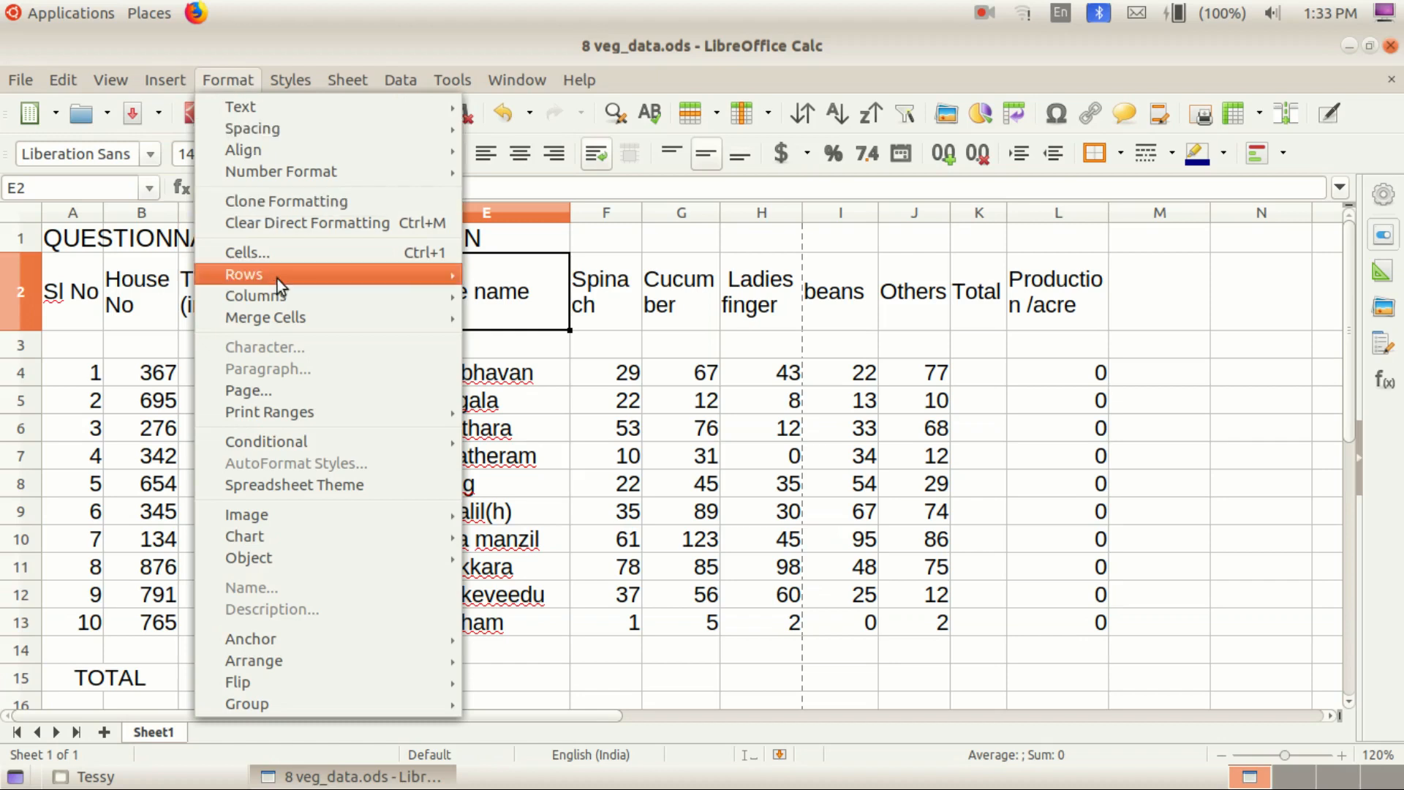
pyautogui.moveTo(278, 281)
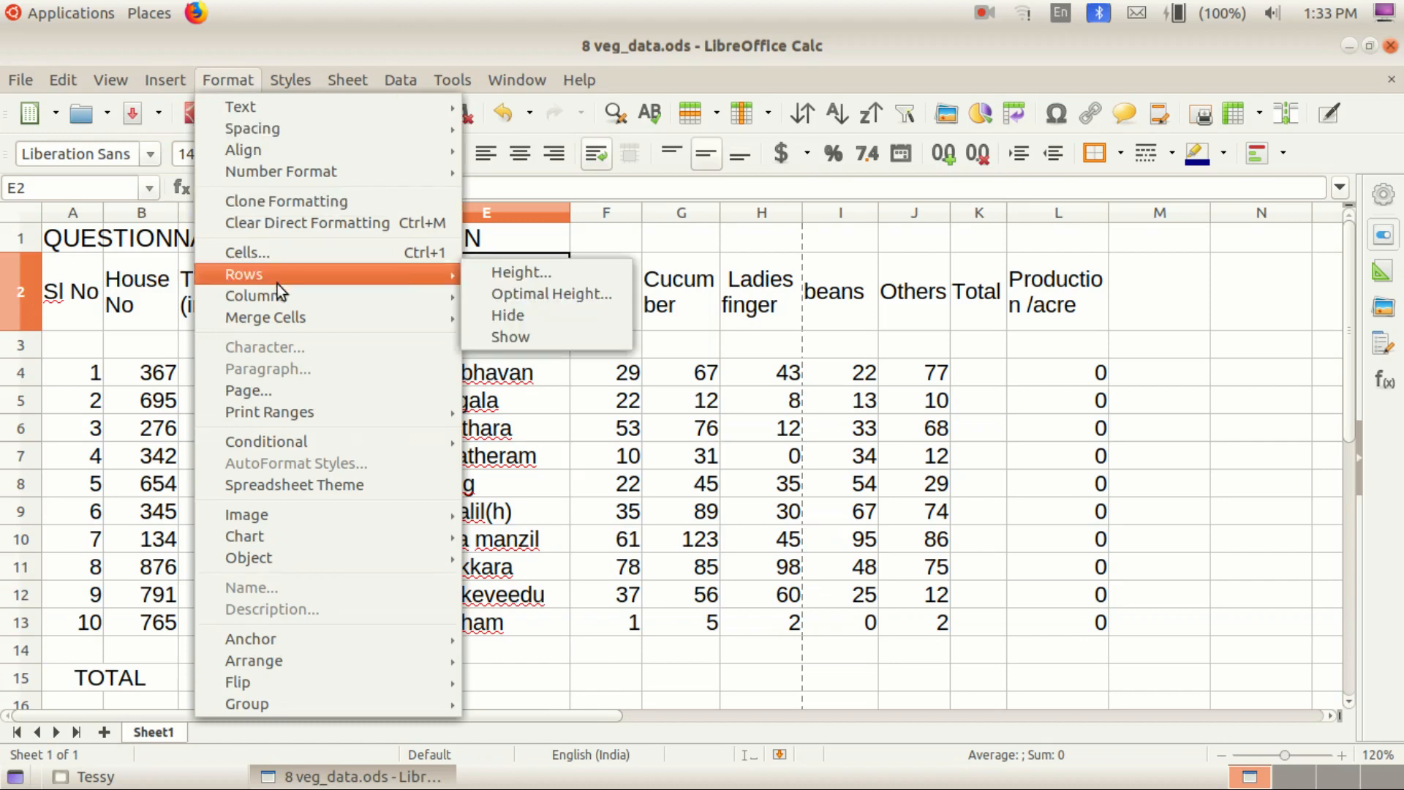
pyautogui.moveTo(279, 305)
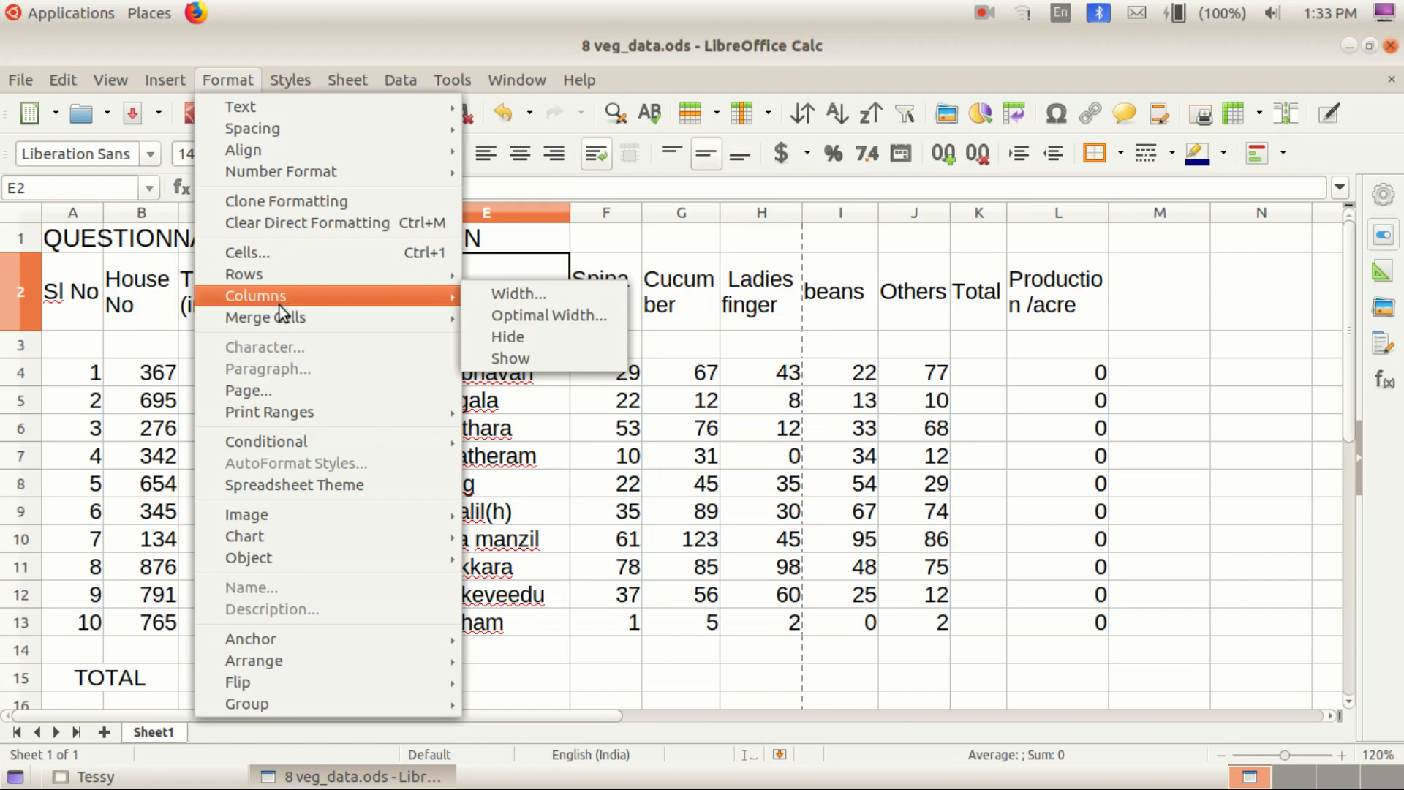
pyautogui.click(1196, 429)
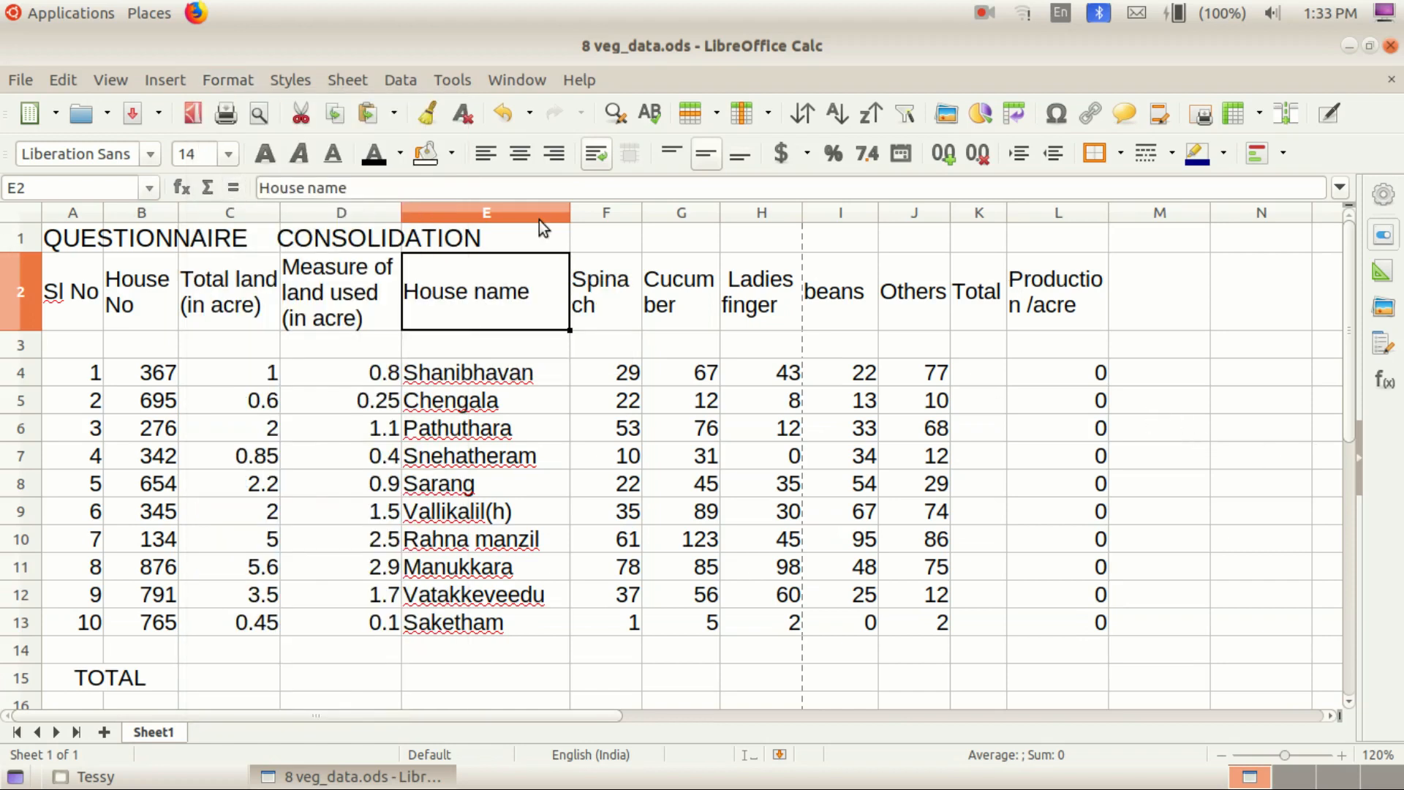
# Step: Insert a new column before the House name column and enter the header Name in its cell E2
pyautogui.rightClick(511, 213)
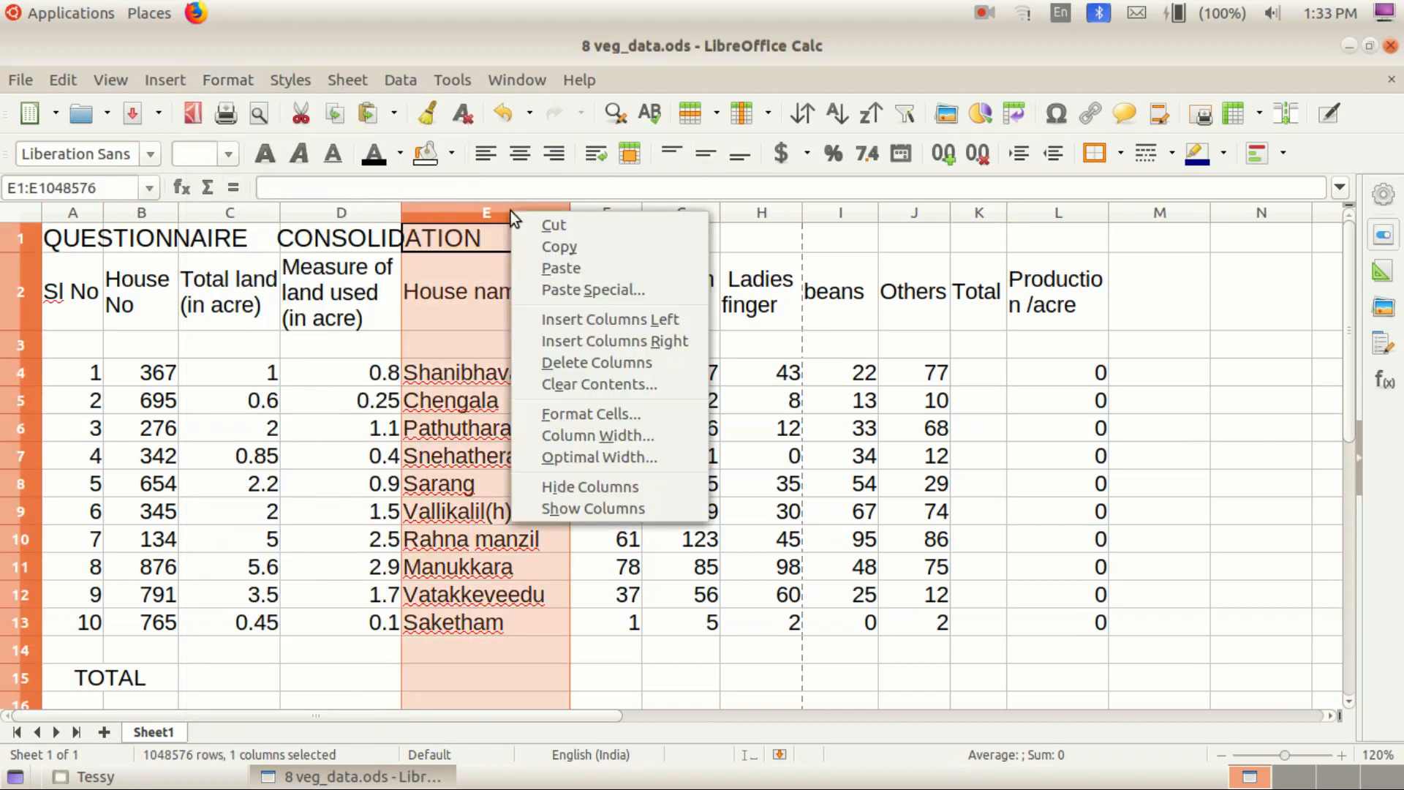
pyautogui.click(572, 326)
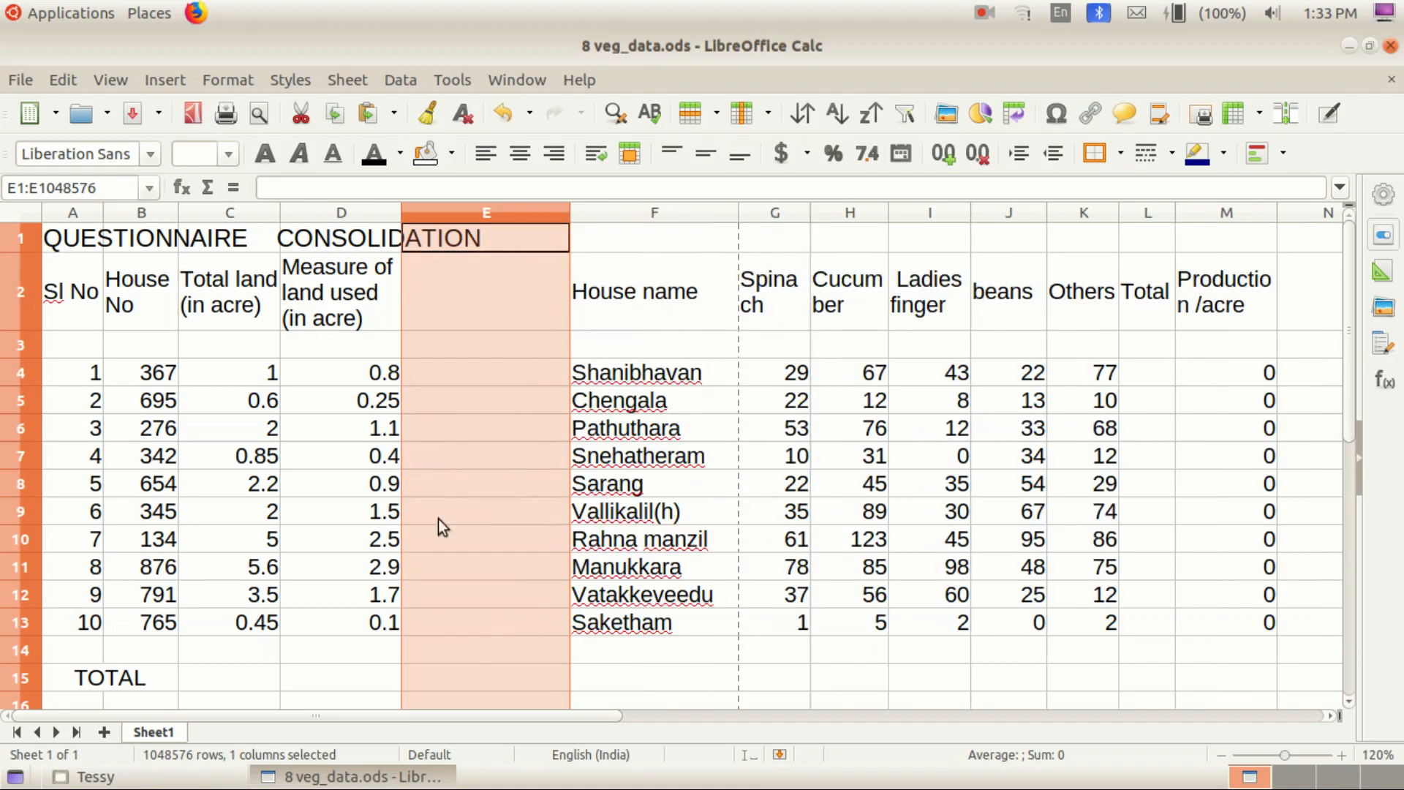
pyautogui.click(510, 313)
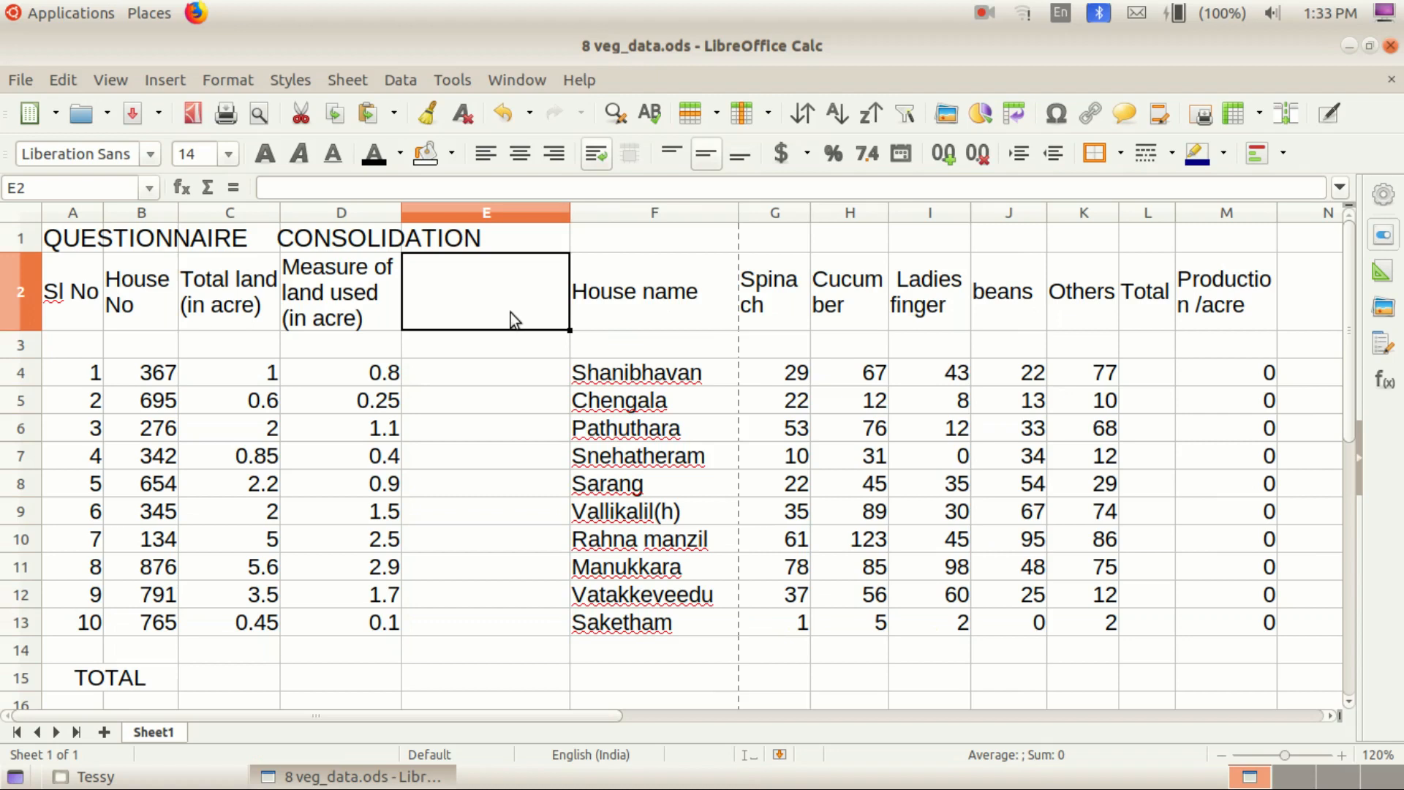
pyautogui.write('Na')
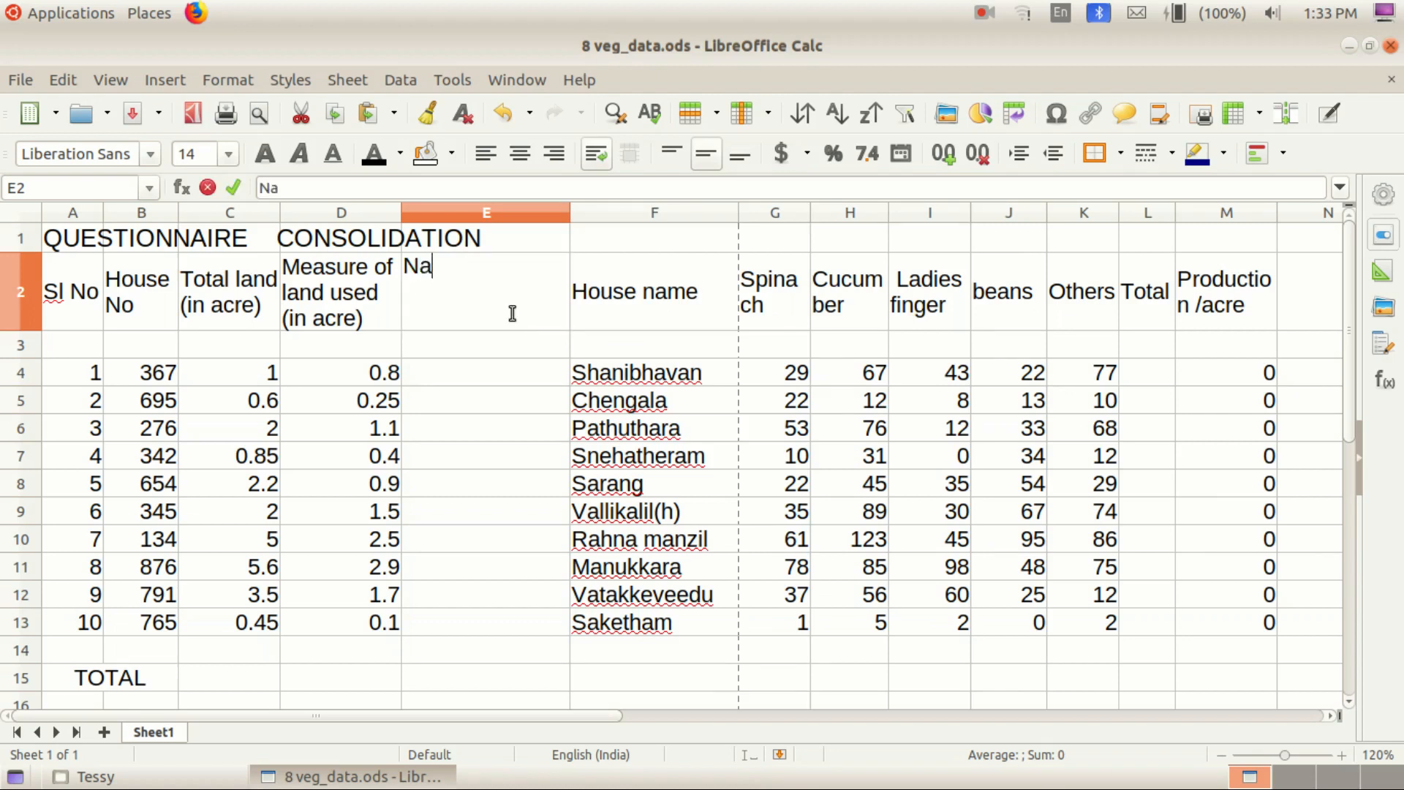
pyautogui.write('me')
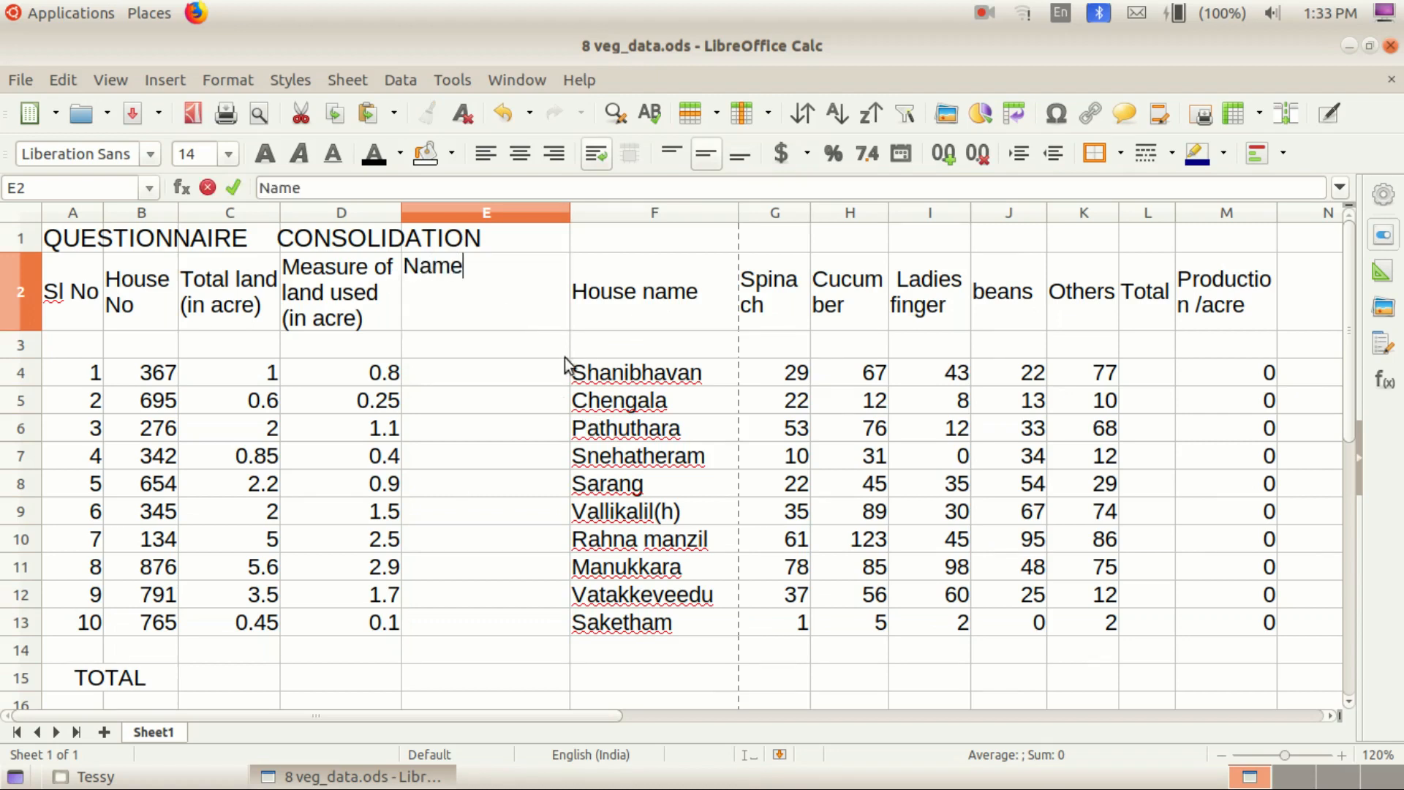
pyautogui.click(520, 392)
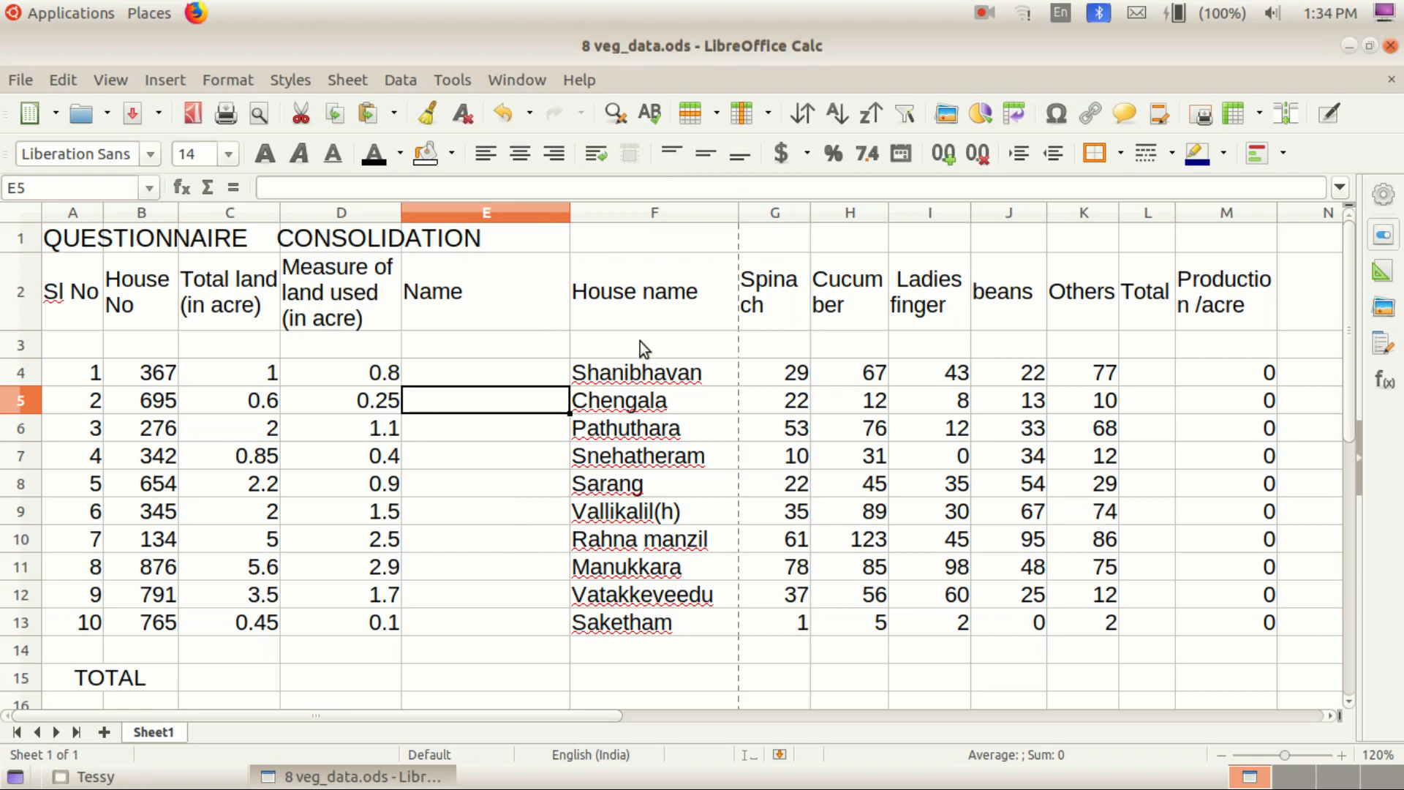
# Step: Clear the Name header from E2 and delete the newly inserted column E
pyautogui.click(480, 287)
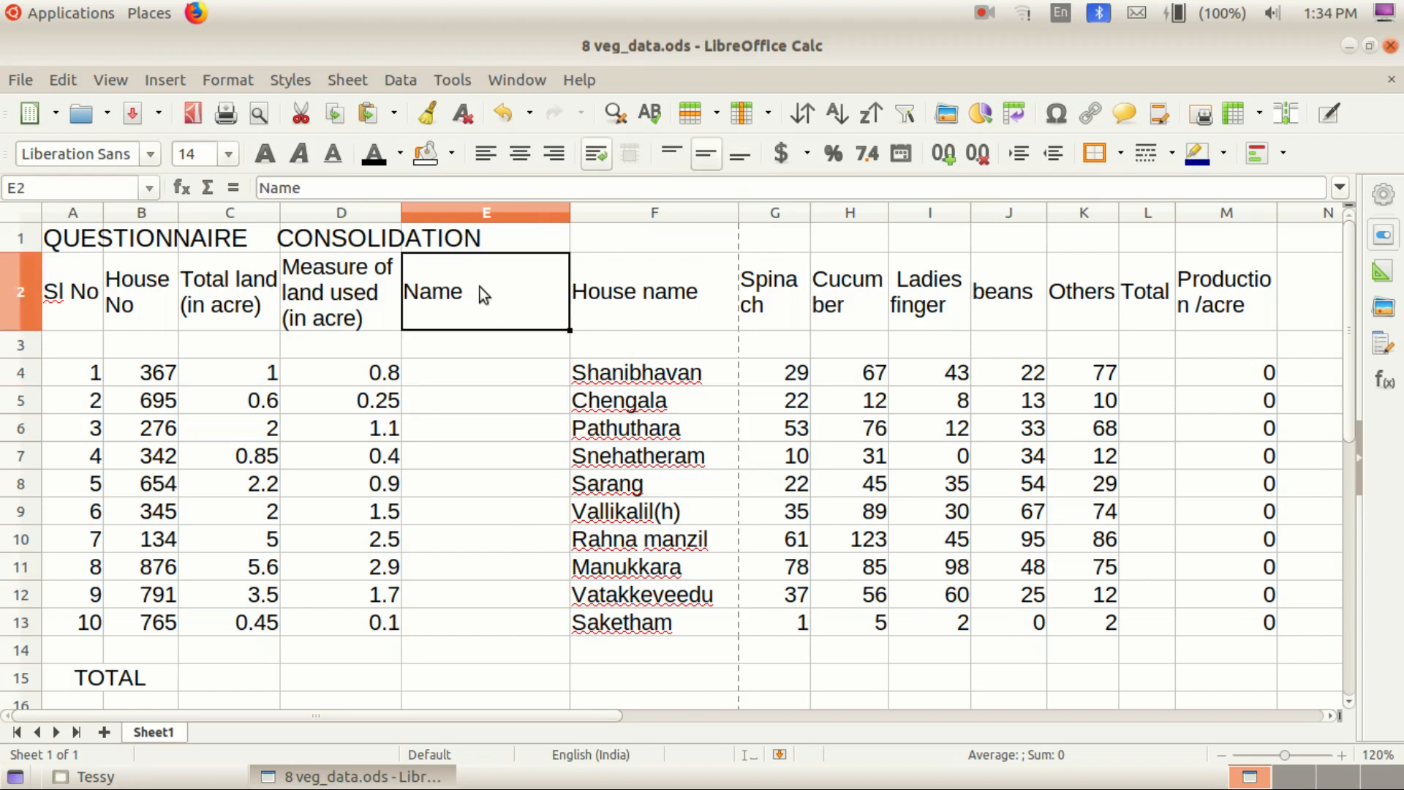
pyautogui.press('BackSpace')
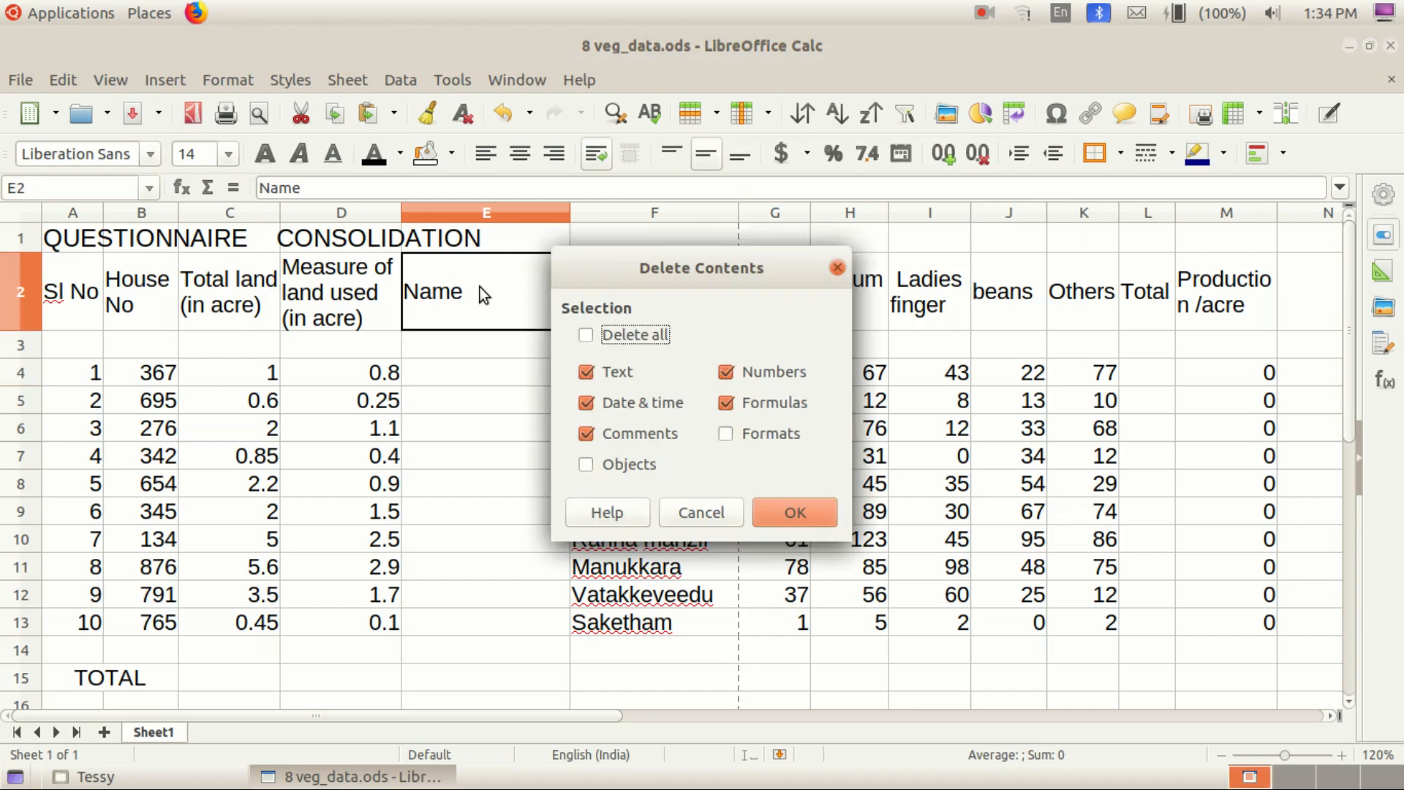
pyautogui.click(788, 504)
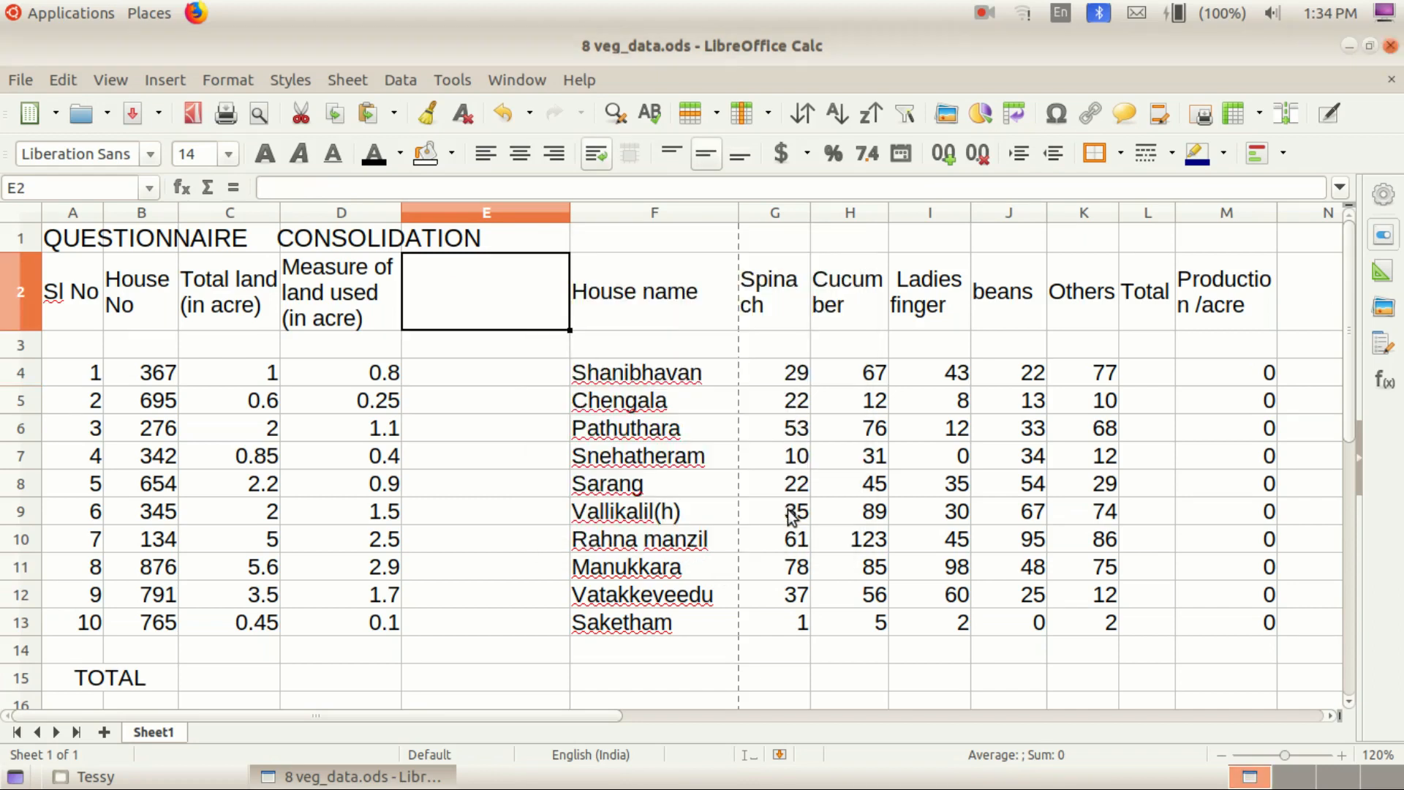
pyautogui.rightClick(477, 207)
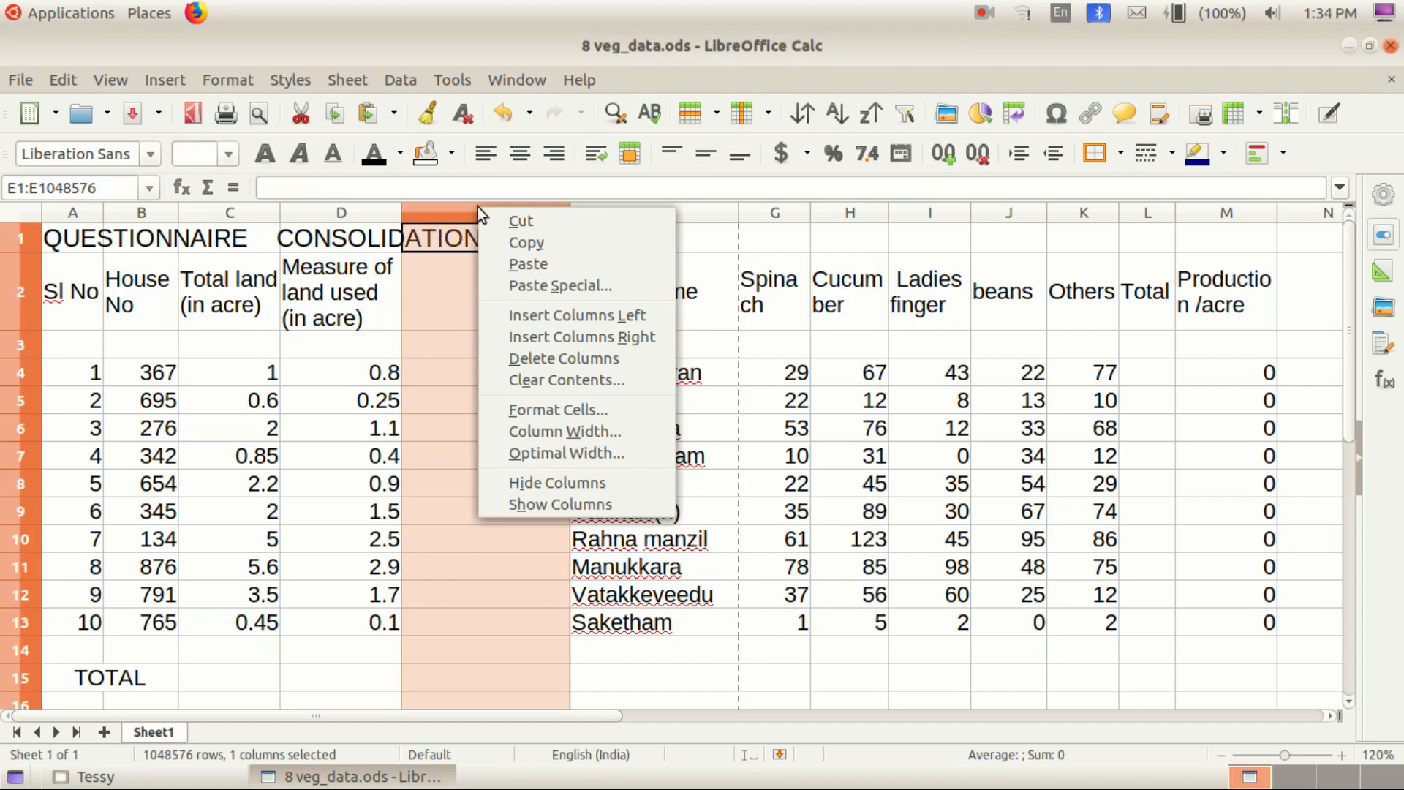
pyautogui.click(531, 358)
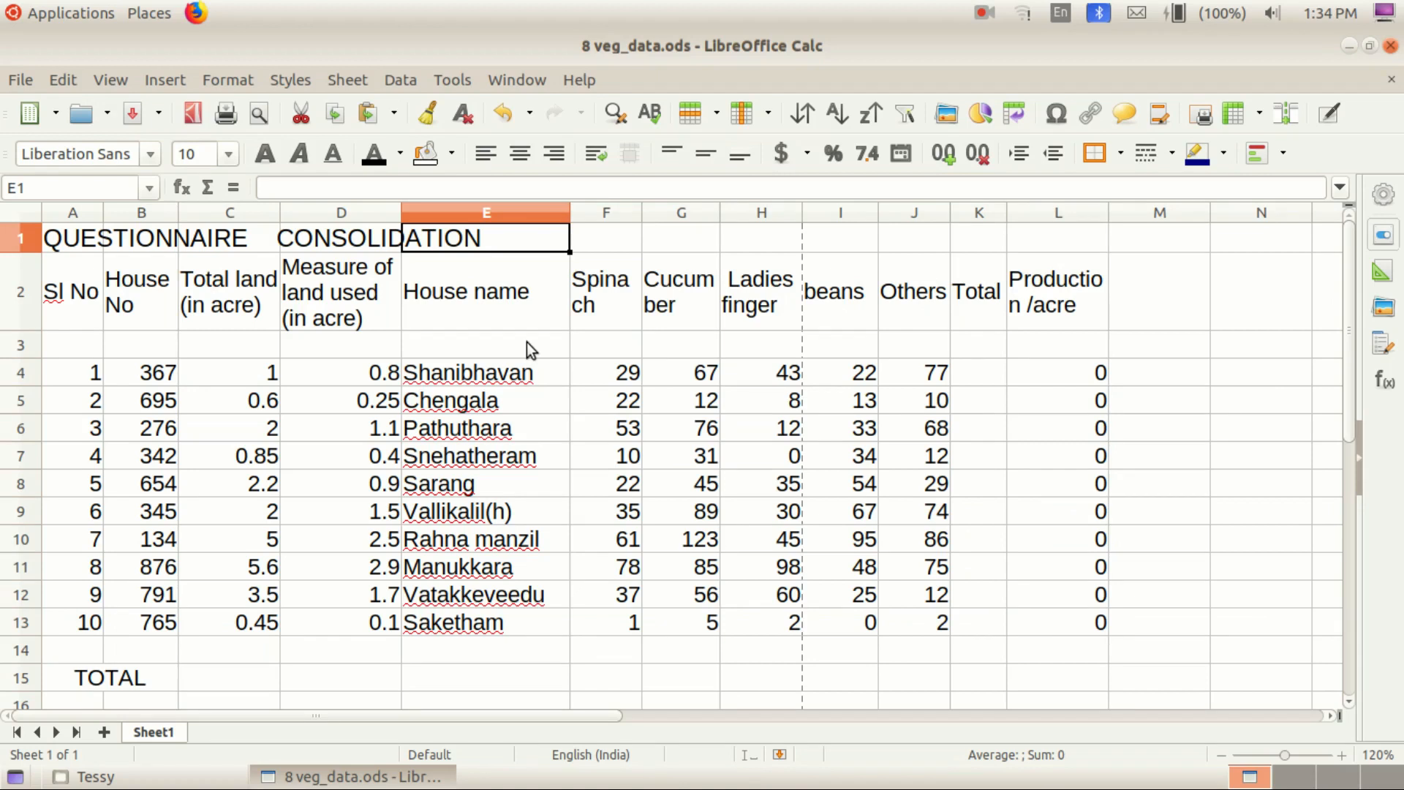
pyautogui.doubleClick(438, 375)
pyautogui.rightClick(437, 375)
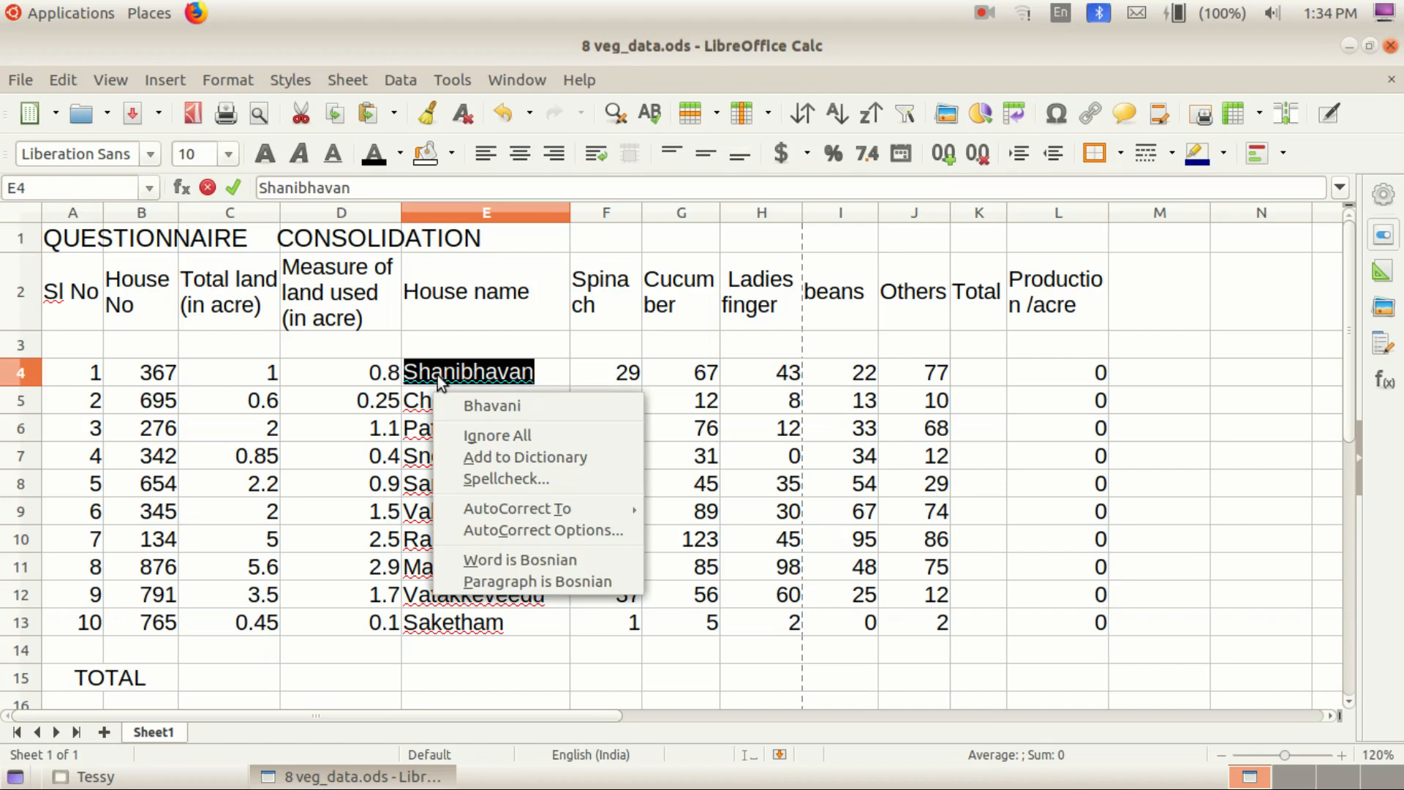
pyautogui.press('Escape')
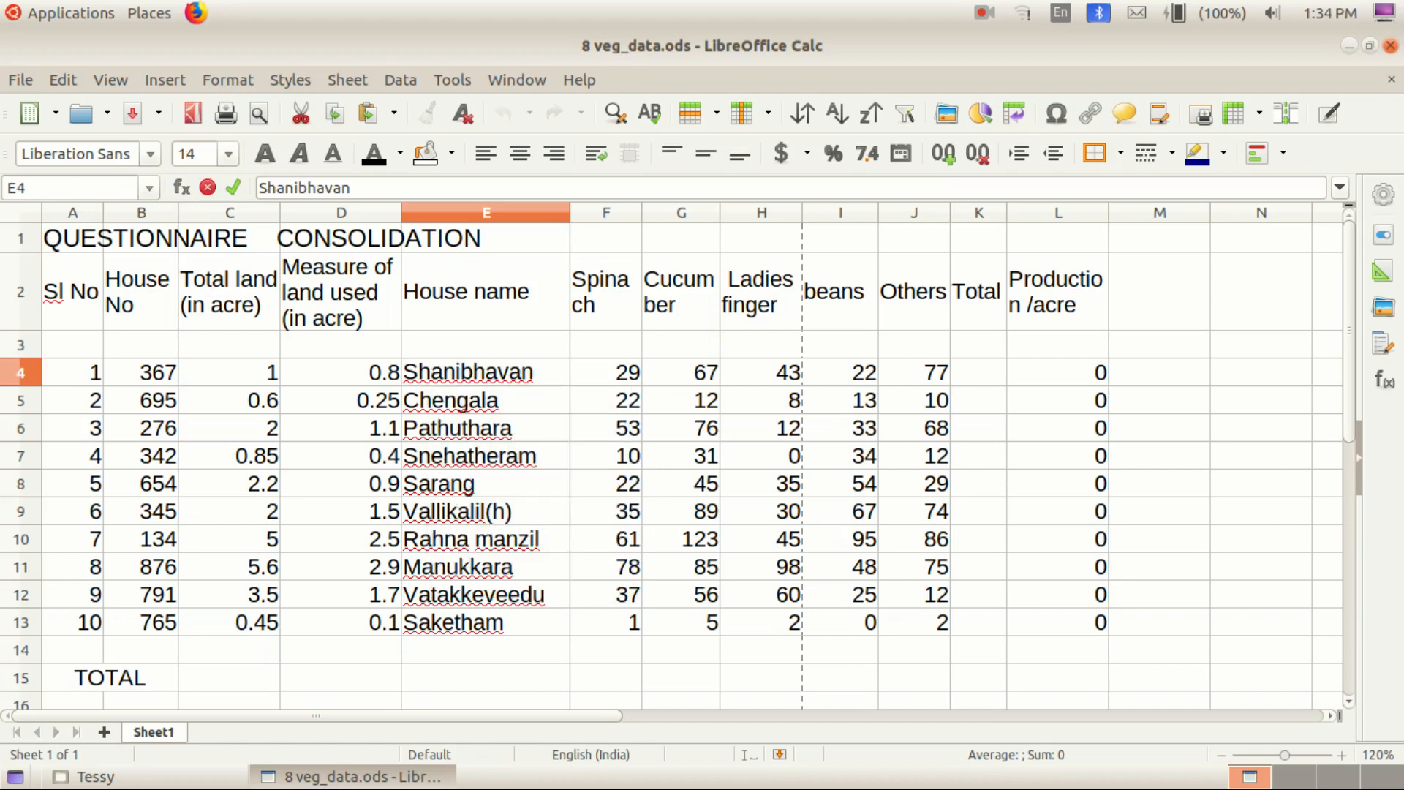
# Step: Insert an empty row above row 4, then delete that same row again
pyautogui.rightClick(24, 367)
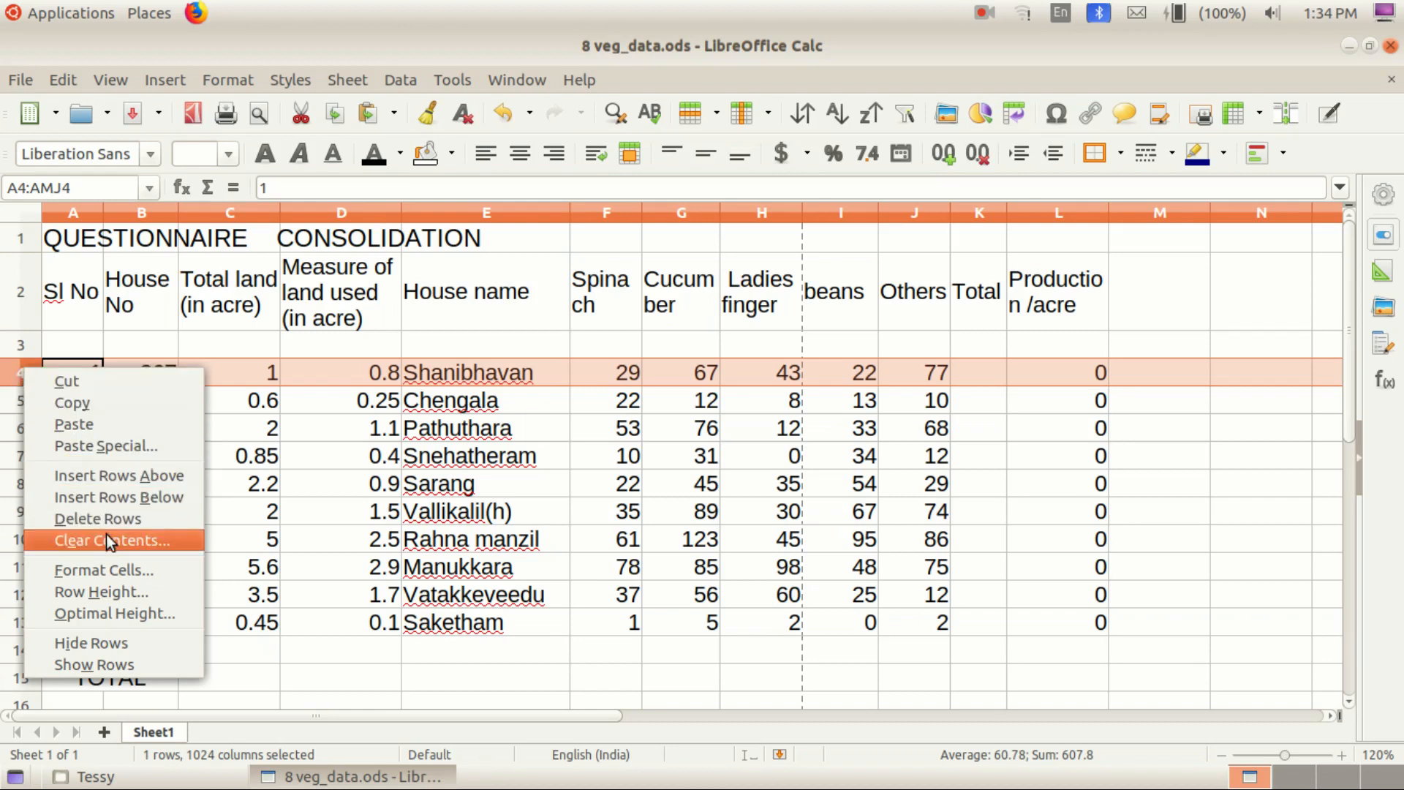
pyautogui.click(103, 477)
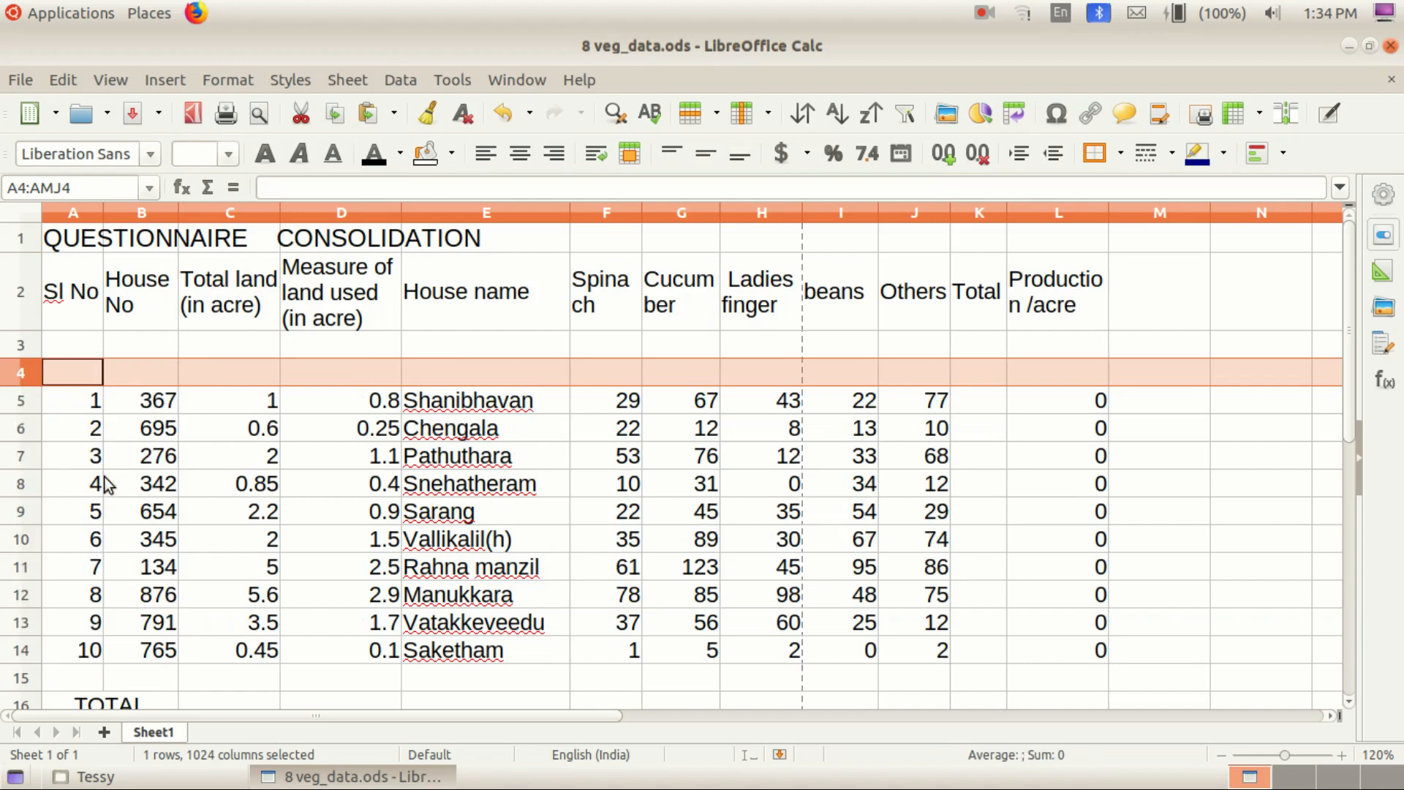
pyautogui.click(300, 369)
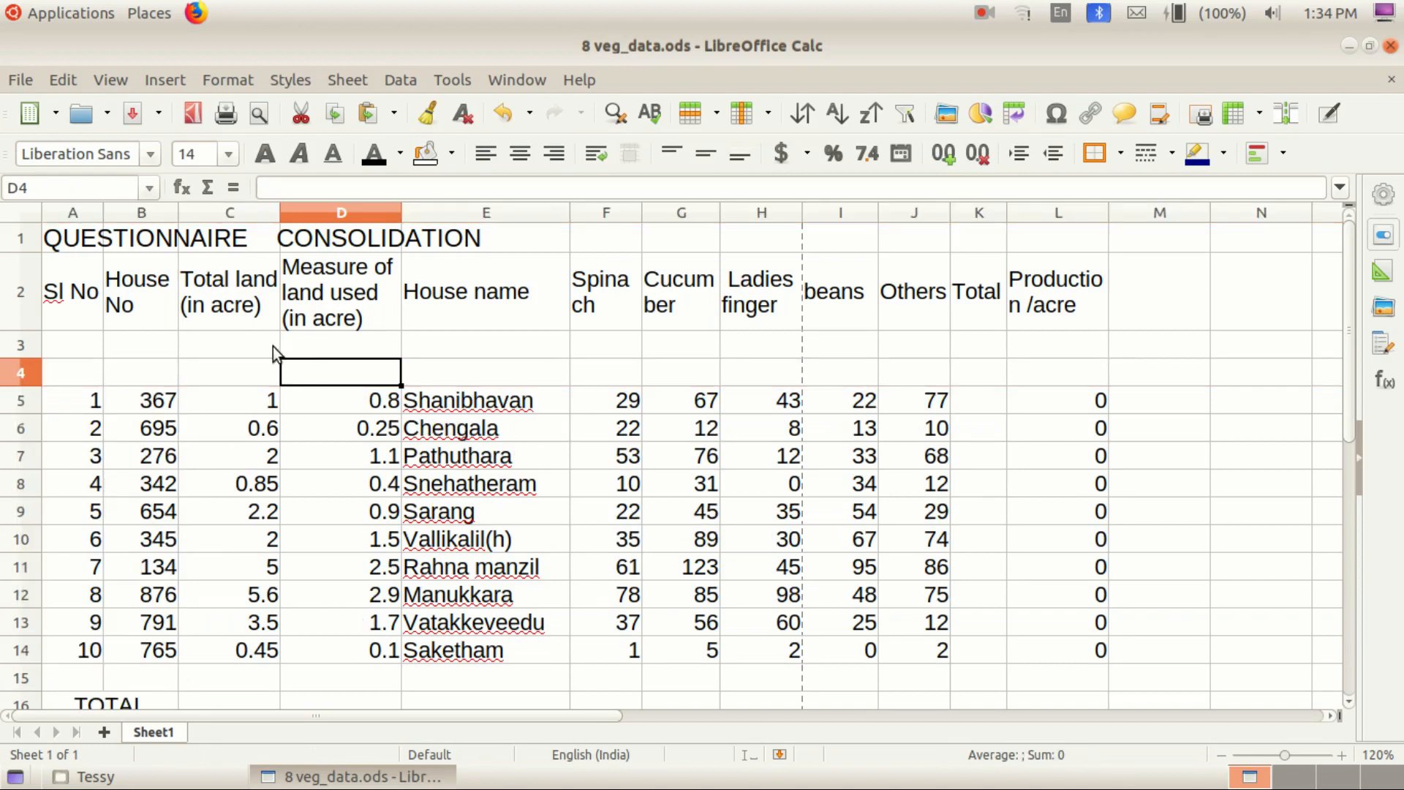
pyautogui.rightClick(28, 369)
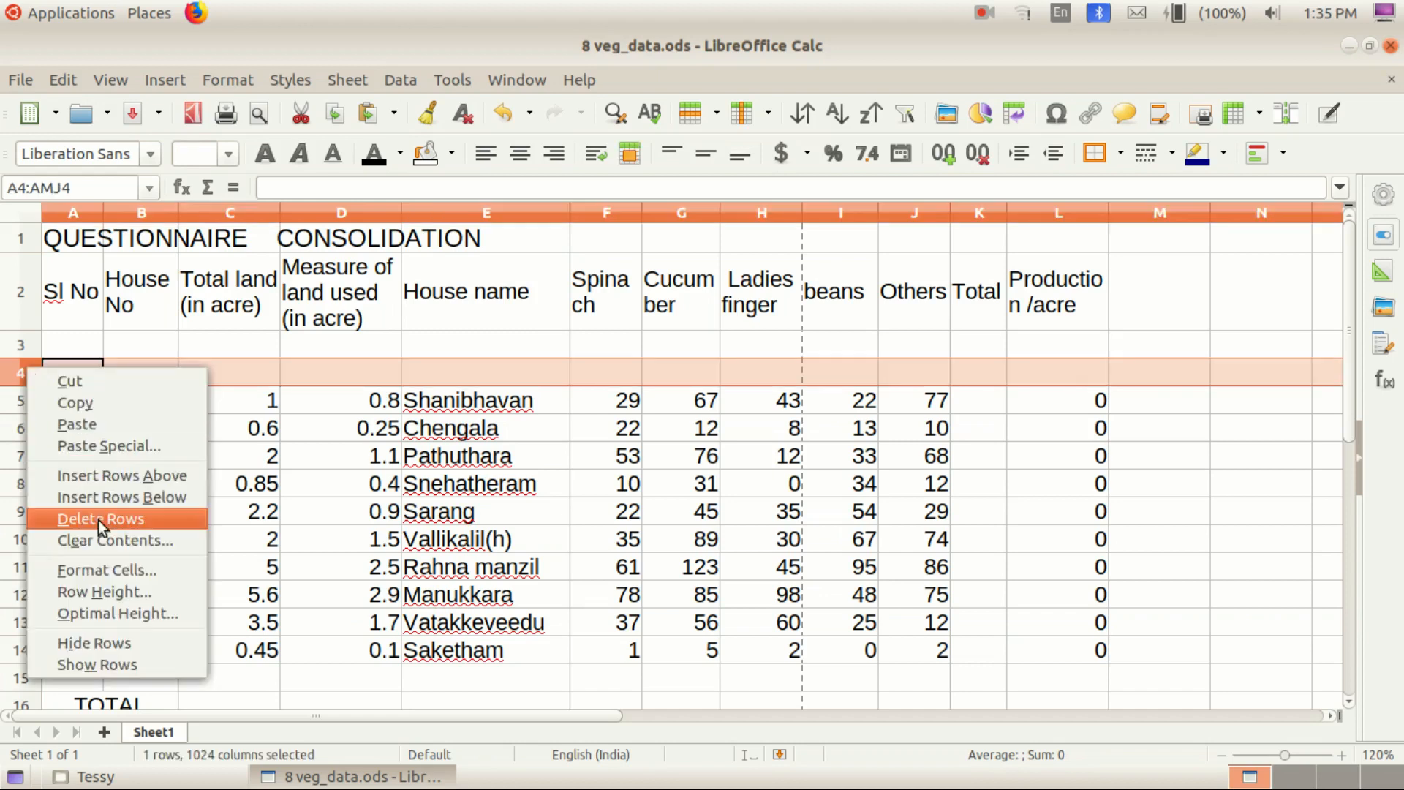
pyautogui.click(98, 520)
# Step: Delete the empty row 3 between the headers and the first data row
pyautogui.click(22, 345)
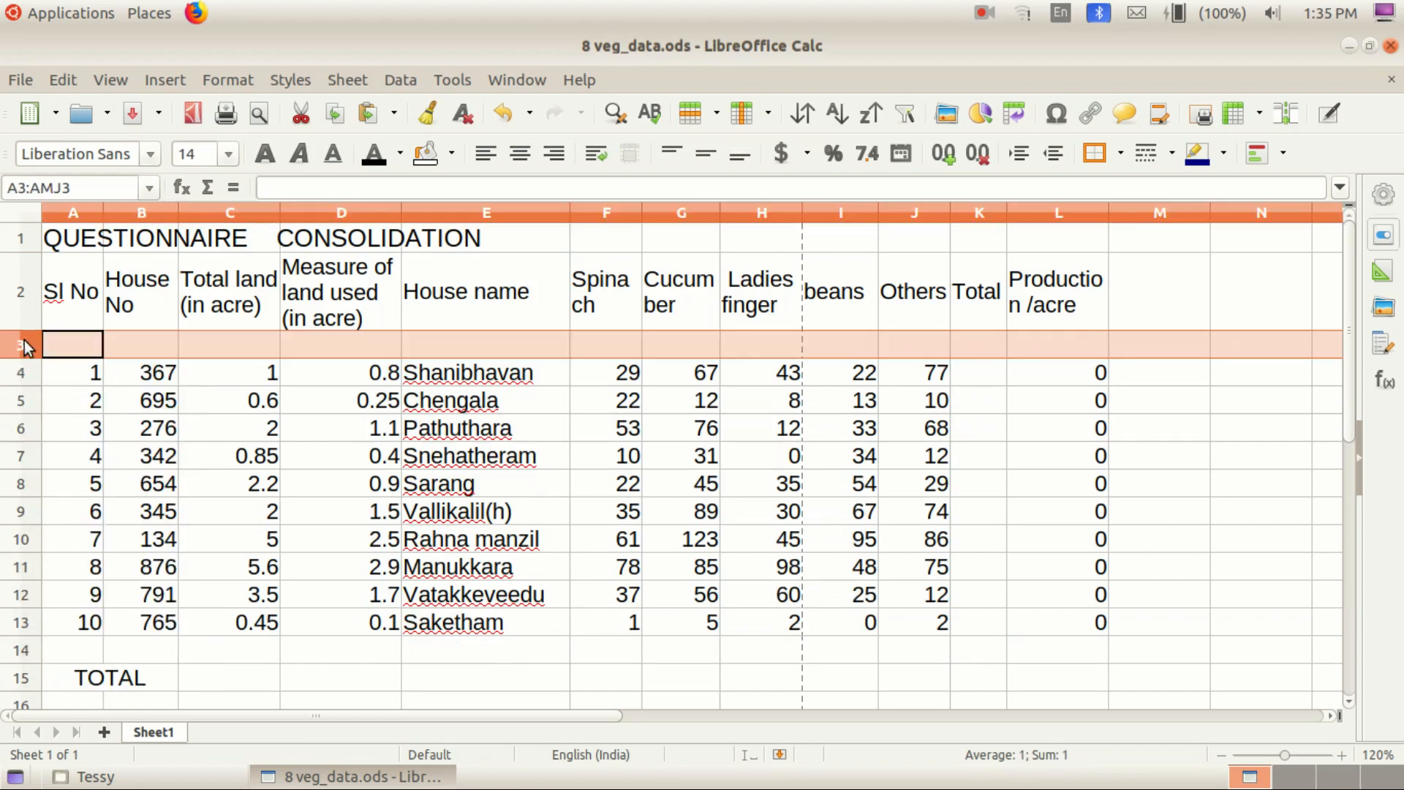
pyautogui.rightClick(25, 347)
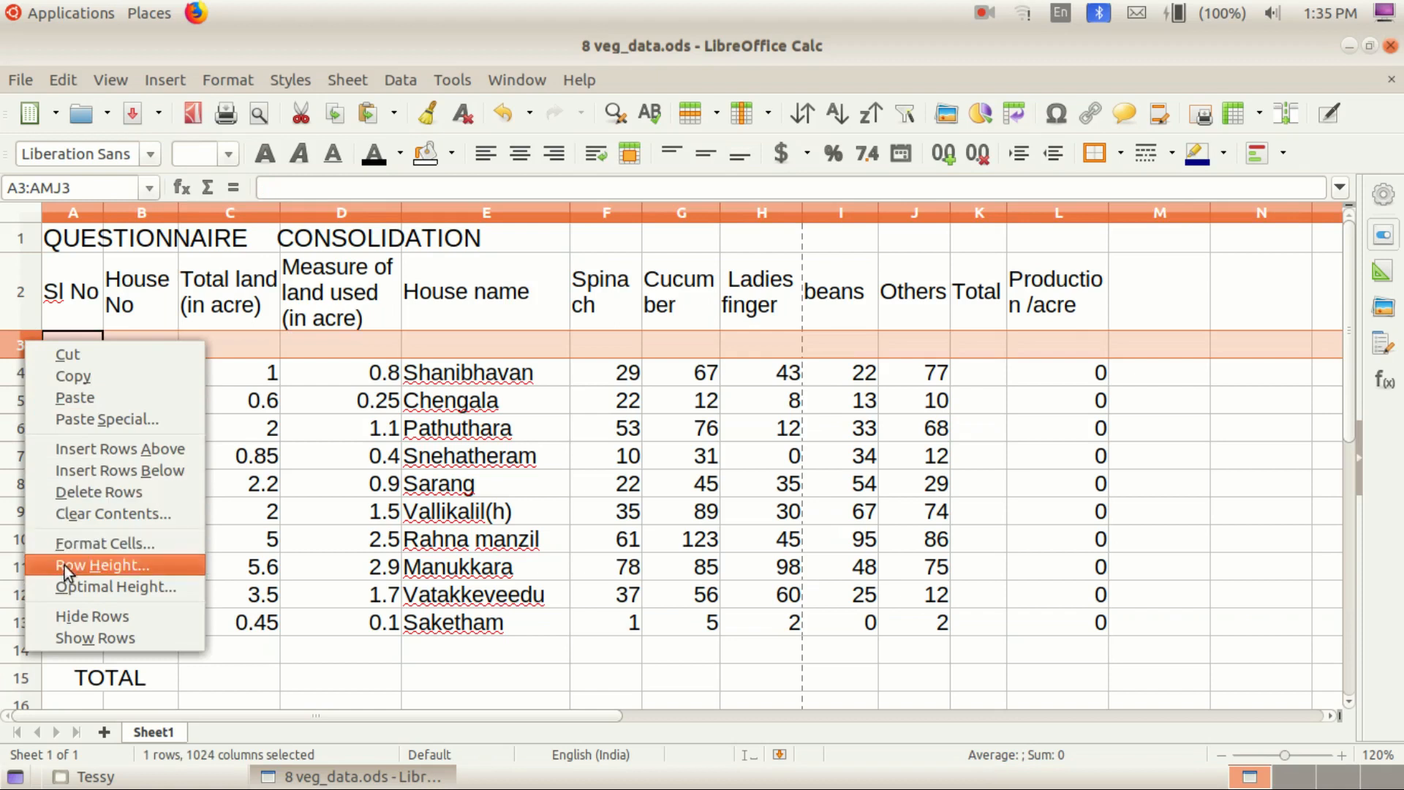
pyautogui.click(60, 493)
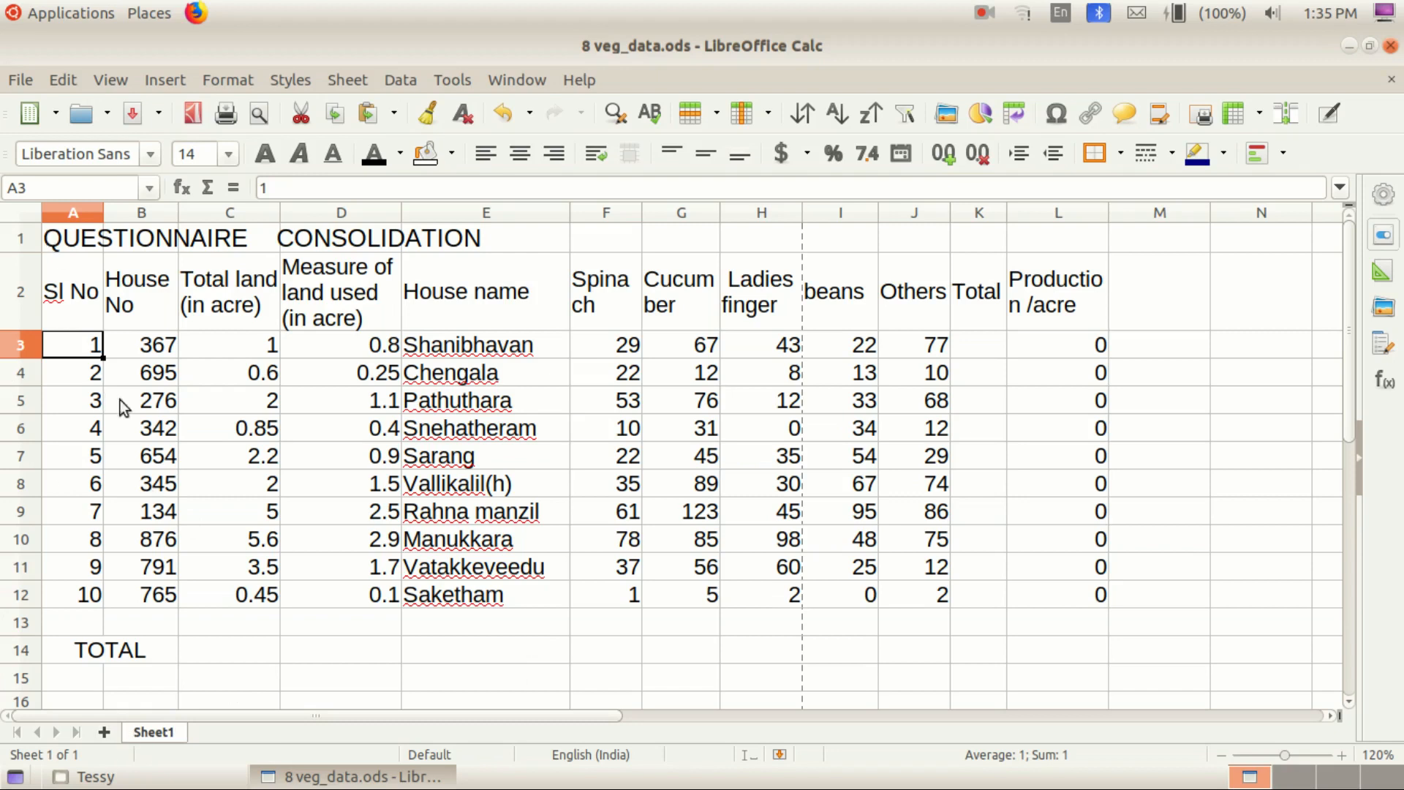
# Step: Clear the serial numbers 2 to 10 in cells A4:A12, keeping only the 1 in A3
pyautogui.click(101, 376)
pyautogui.click(95, 340)
pyautogui.click(108, 400)
pyautogui.moveTo(97, 374); pyautogui.dragTo(90, 593)
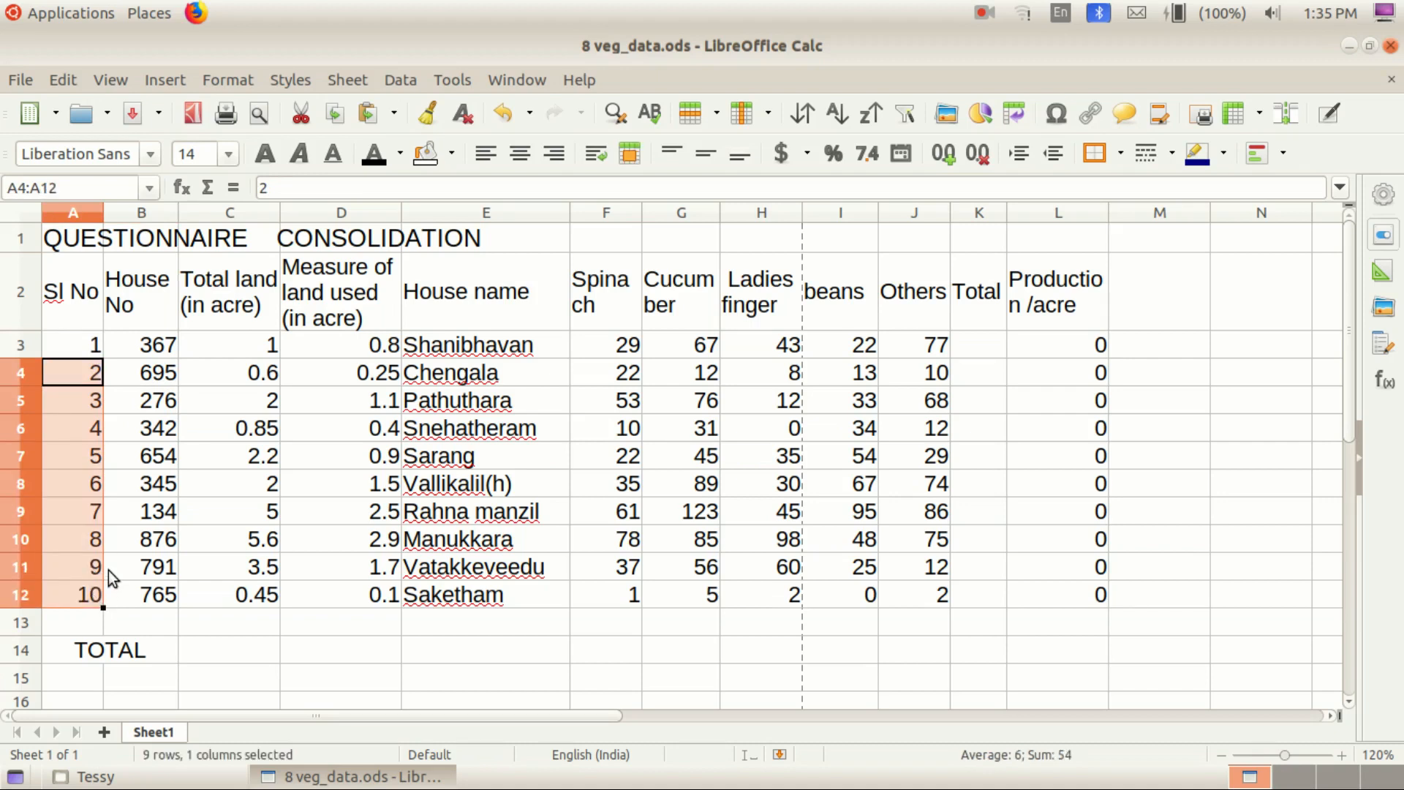
pyautogui.press('Delete')
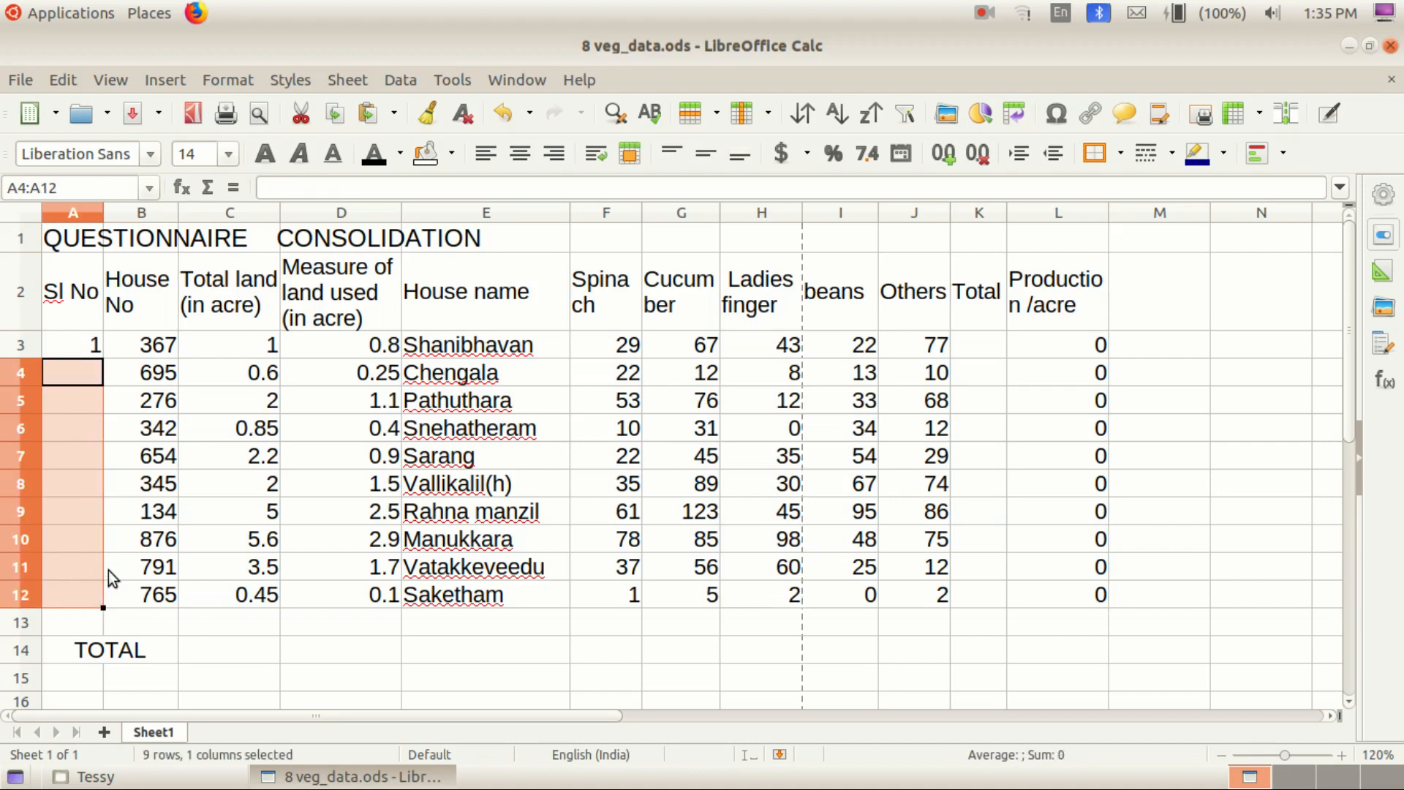
# Step: Auto-fill the Sl No column from the 1 in A3 down to 10 in A12
pyautogui.click(93, 349)
pyautogui.moveTo(103, 358); pyautogui.dragTo(110, 623)
pyautogui.click(181, 619)
pyautogui.click(99, 350)
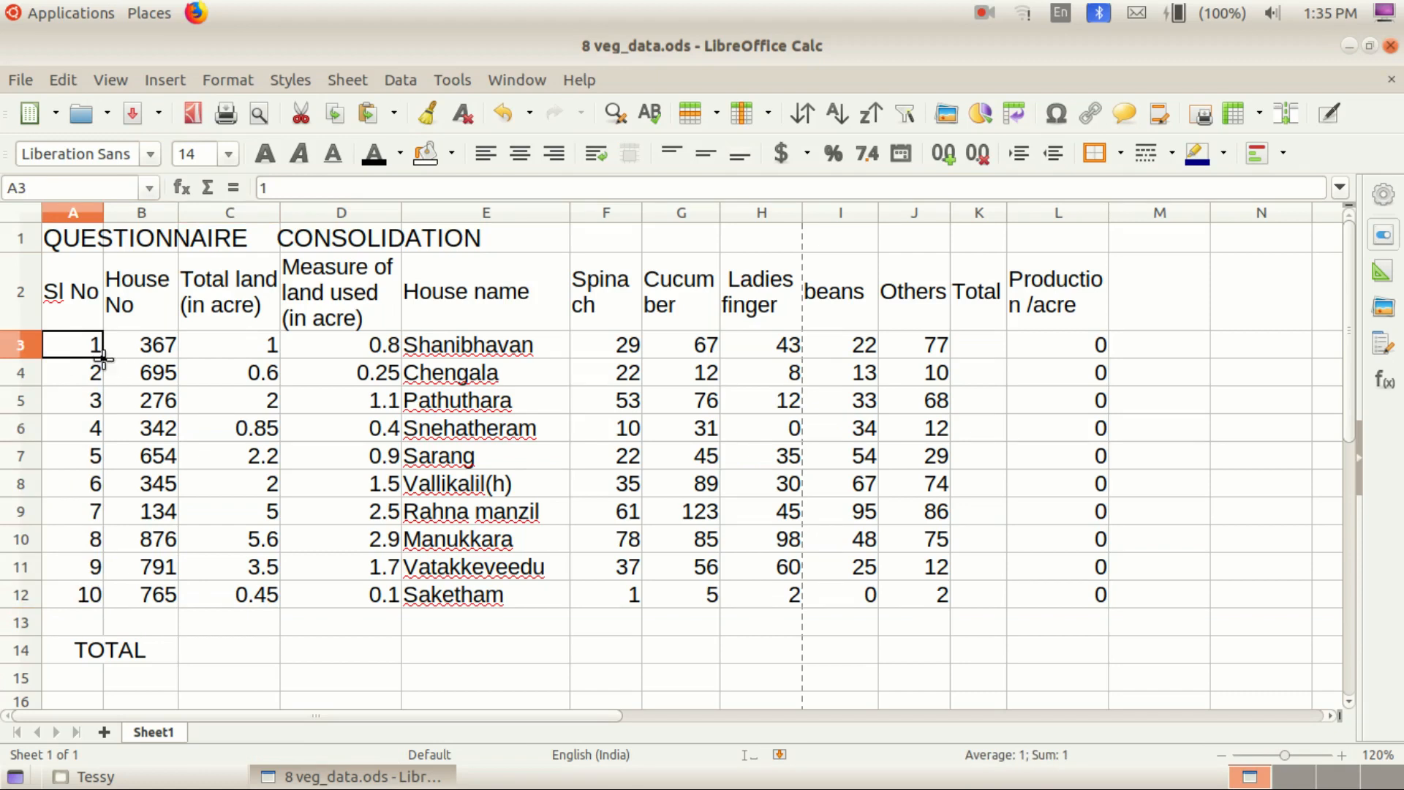
# Step: Delete the TOTAL label from the merged cell in row 14 below the table
pyautogui.click(91, 595)
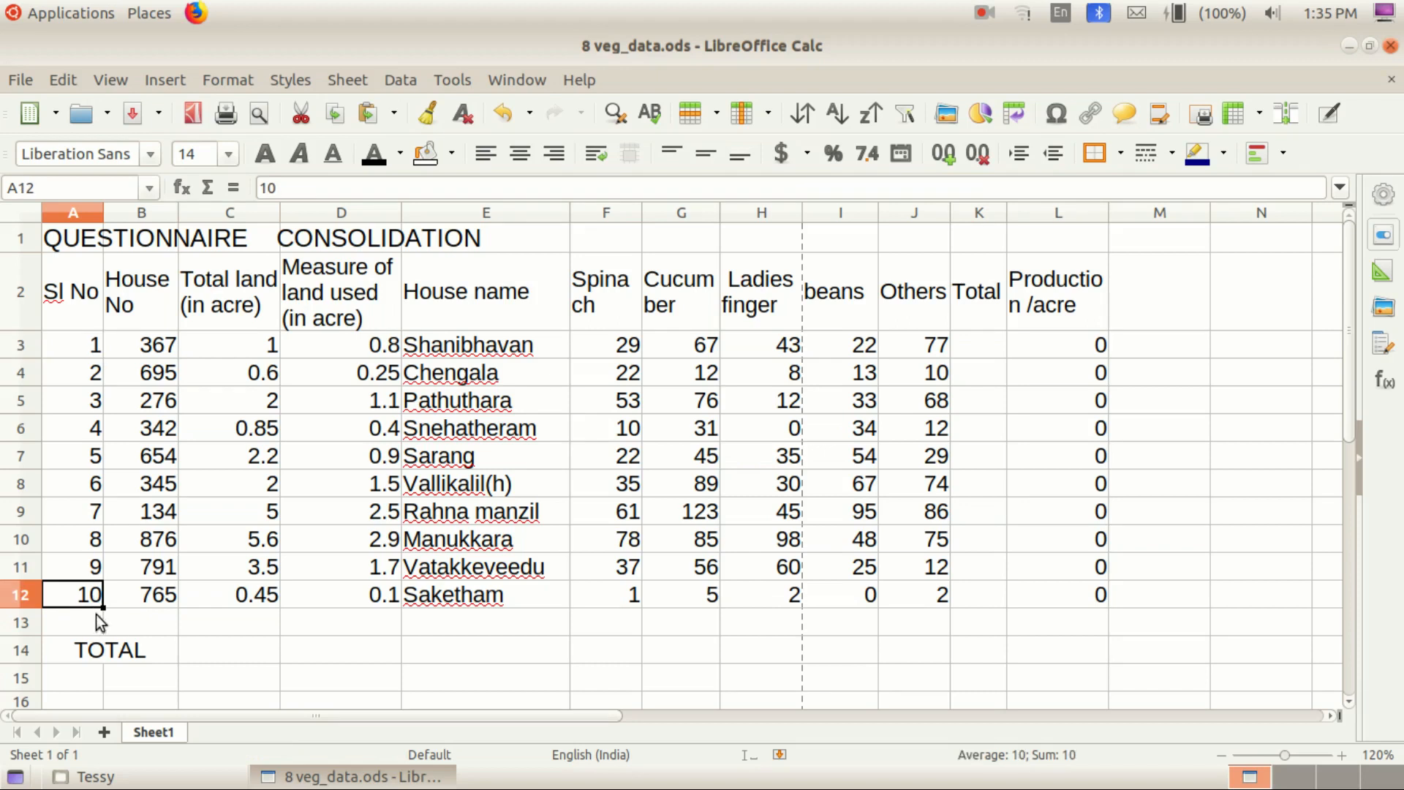
pyautogui.click(106, 651)
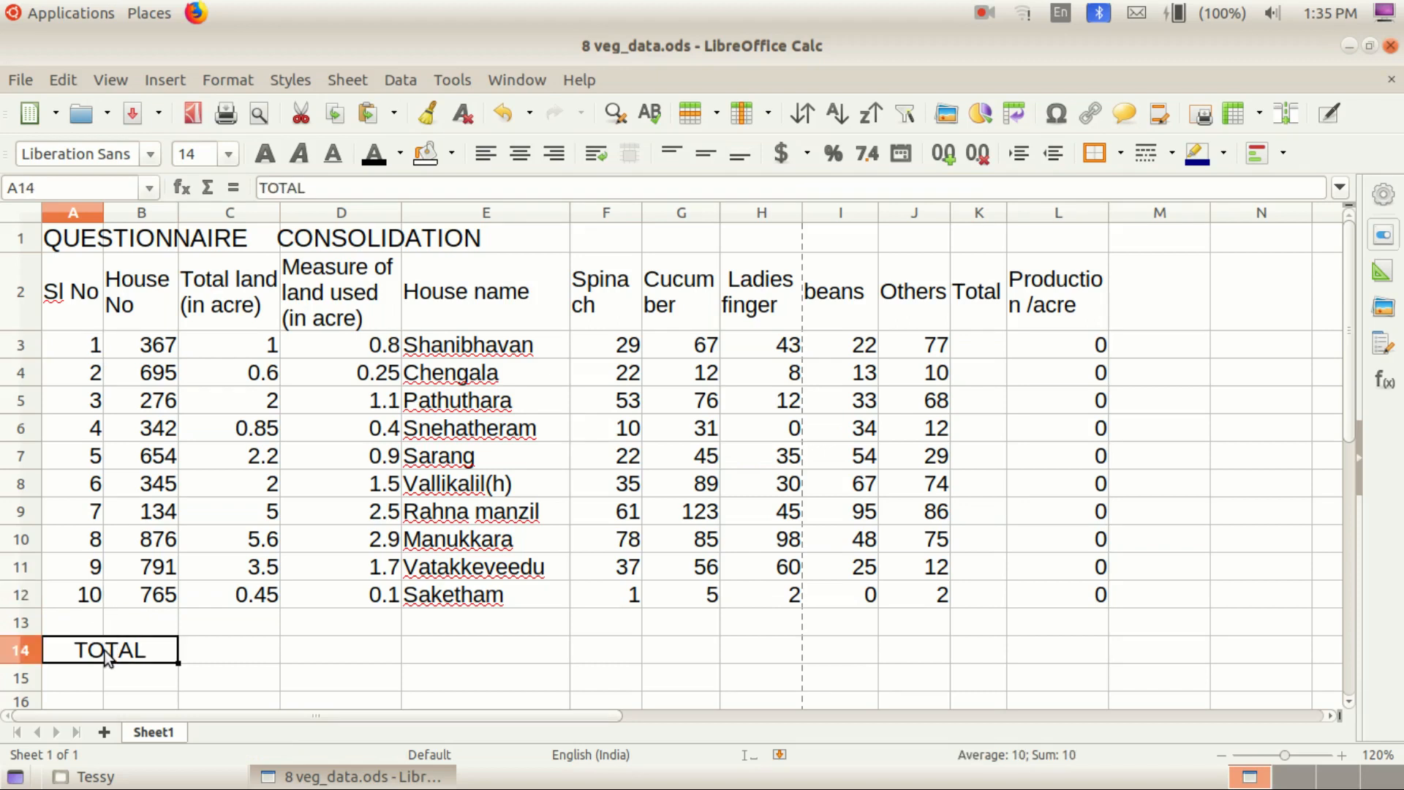
pyautogui.press('Delete')
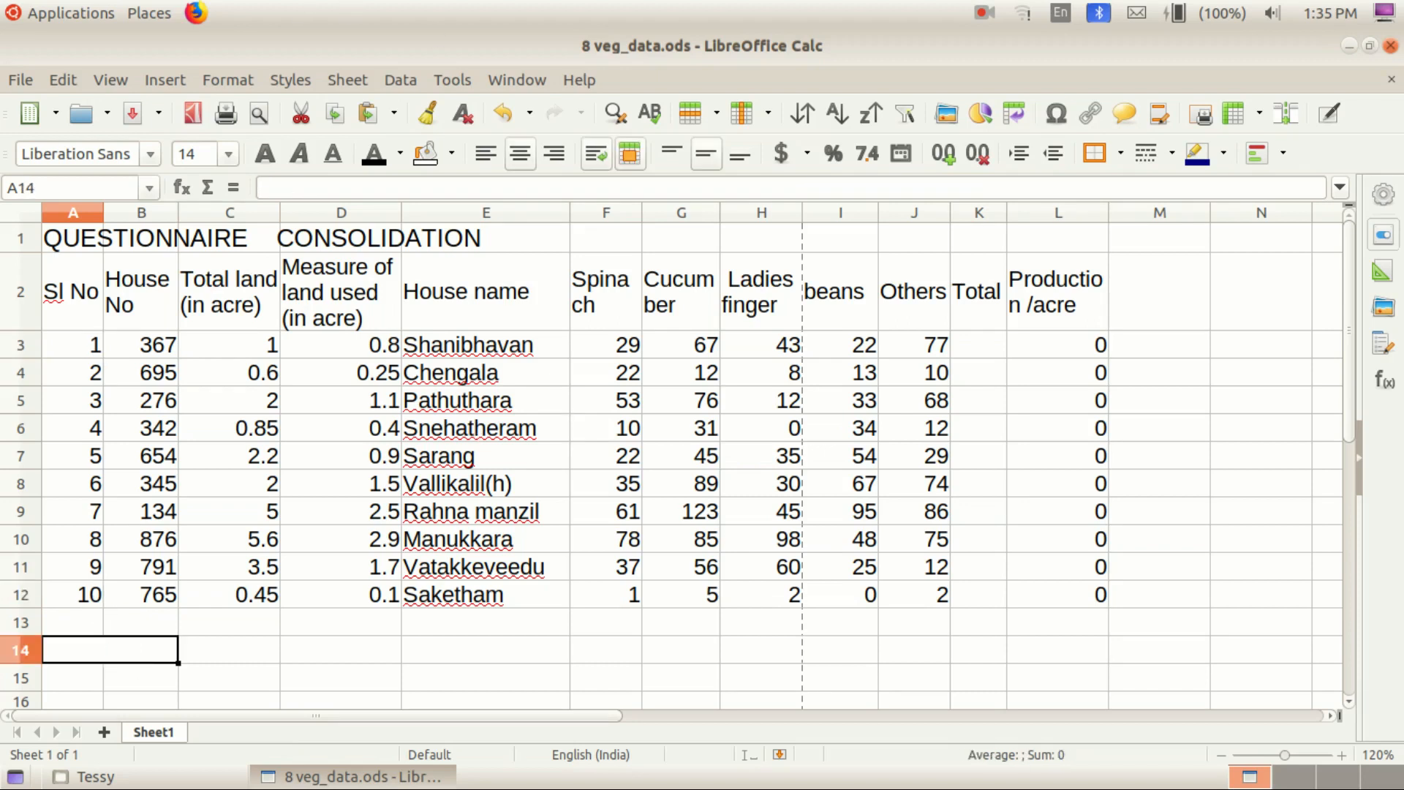
pyautogui.click(268, 645)
# Step: Auto-fill the serial numbers from the 10 in A12 down to 118 in A120
pyautogui.click(90, 595)
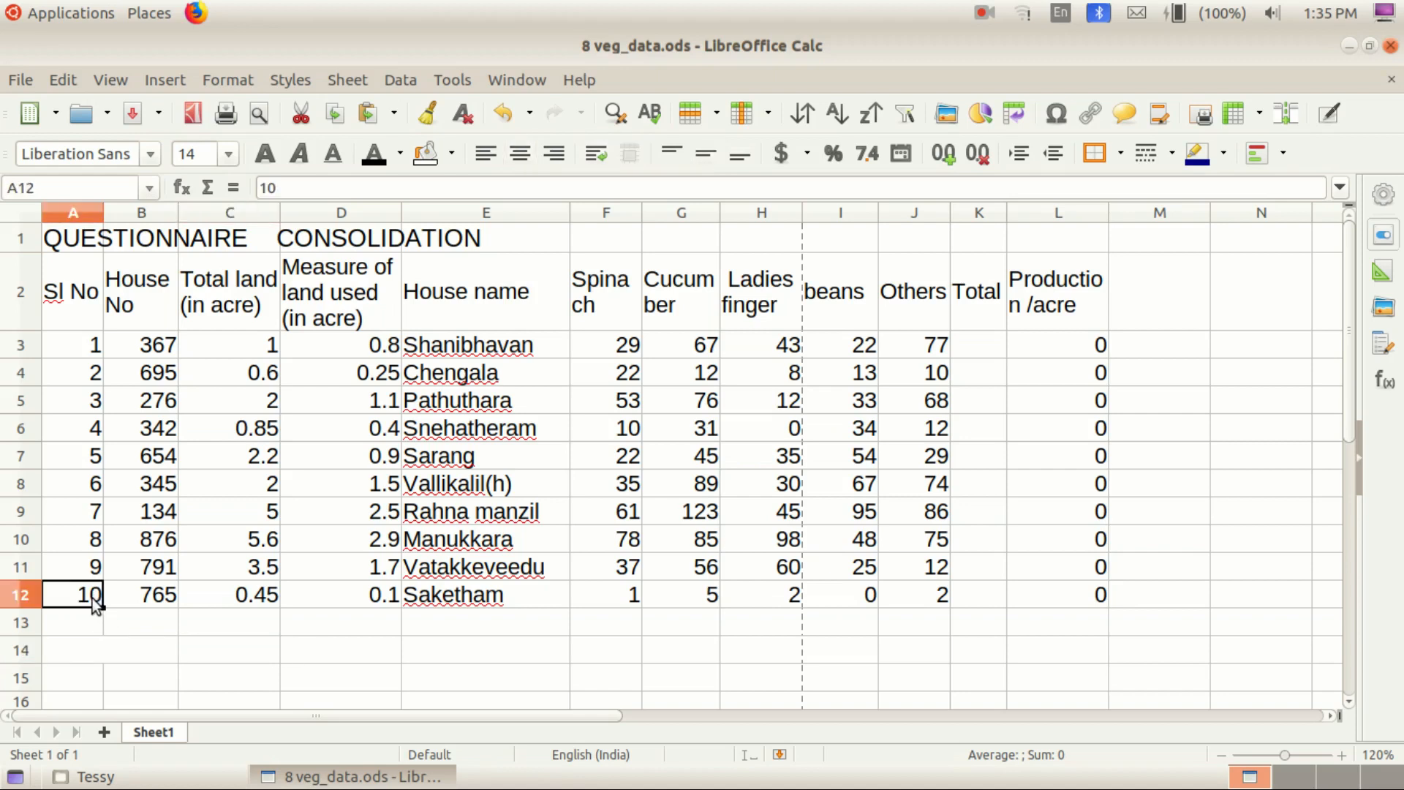
pyautogui.moveTo(102, 609); pyautogui.dragTo(100, 726)
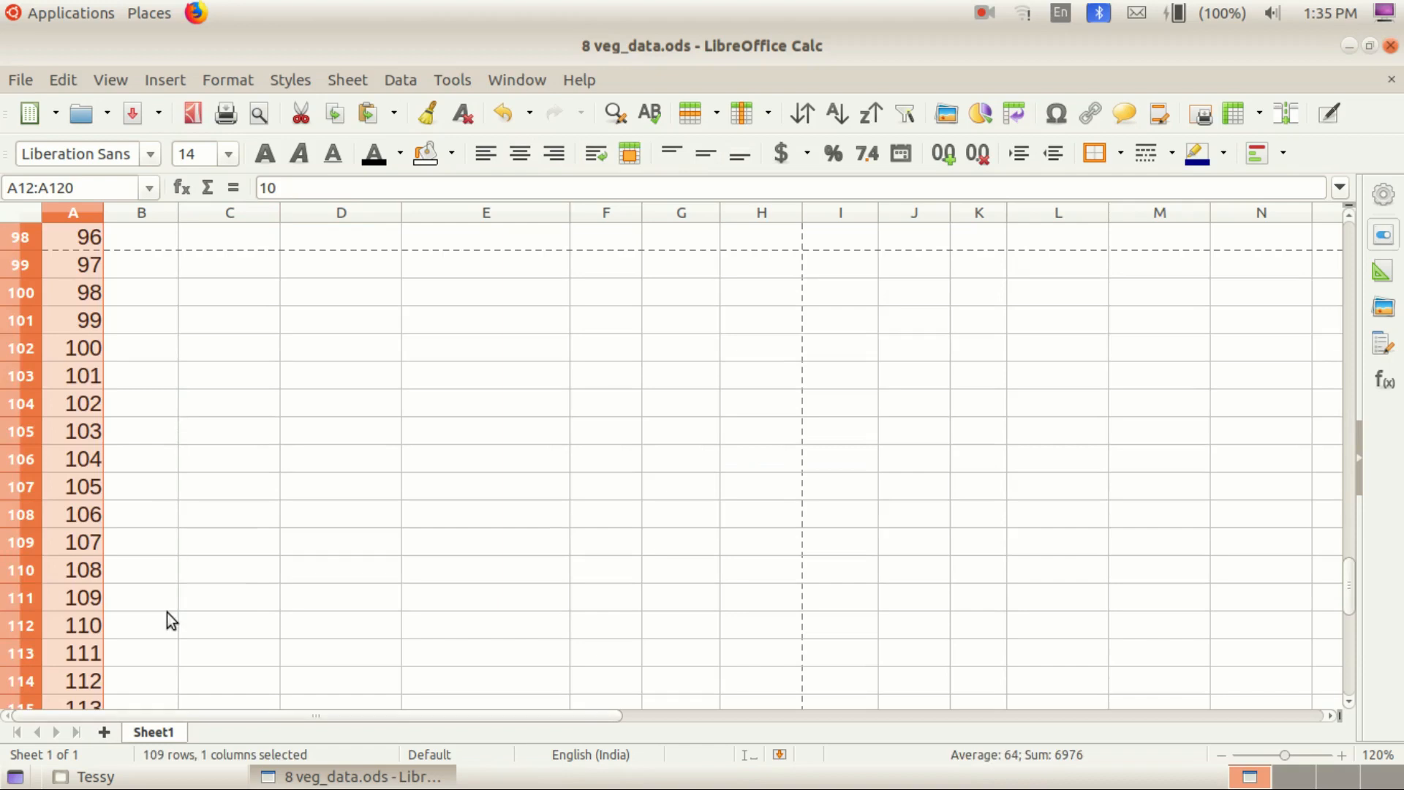
pyautogui.scroll(-3, 142, 605)
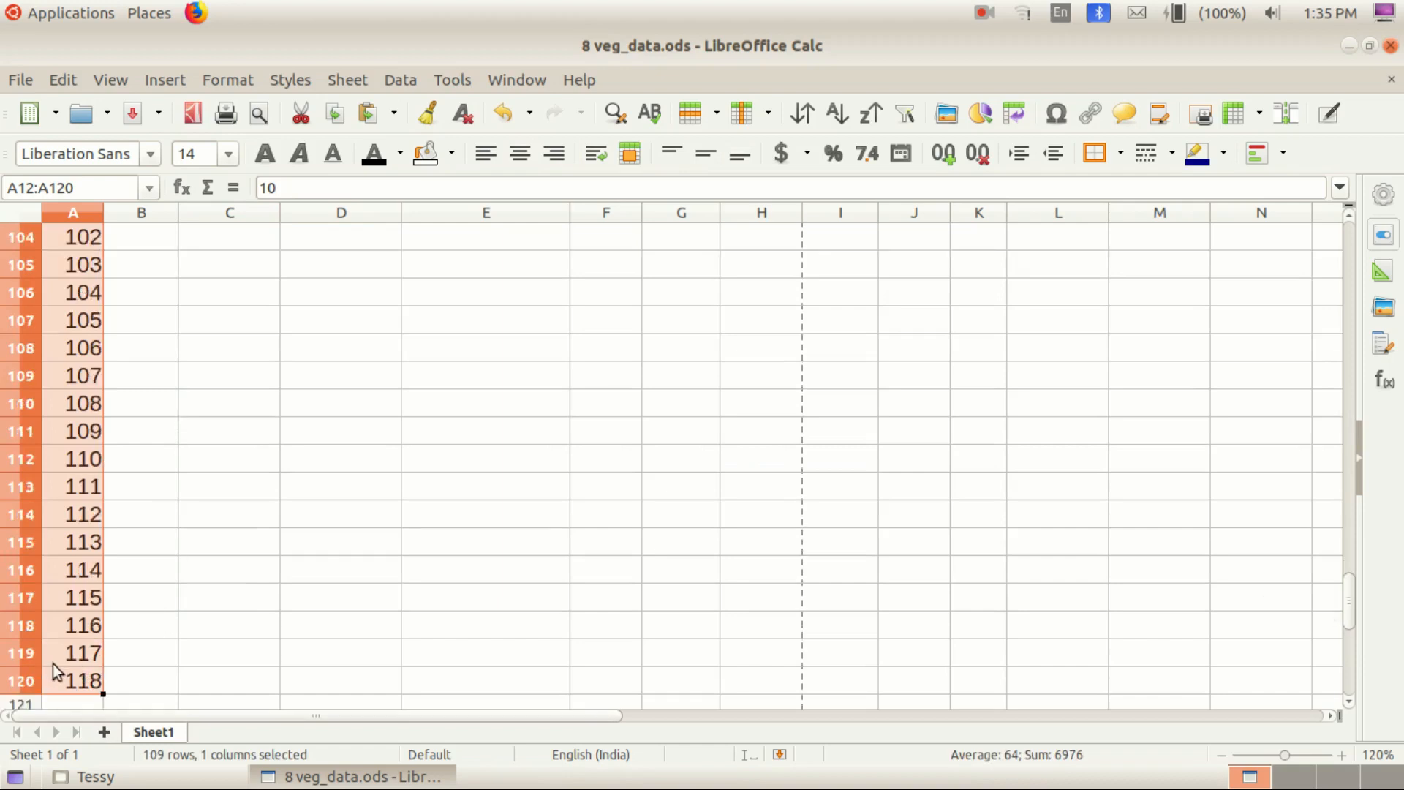
pyautogui.click(139, 643)
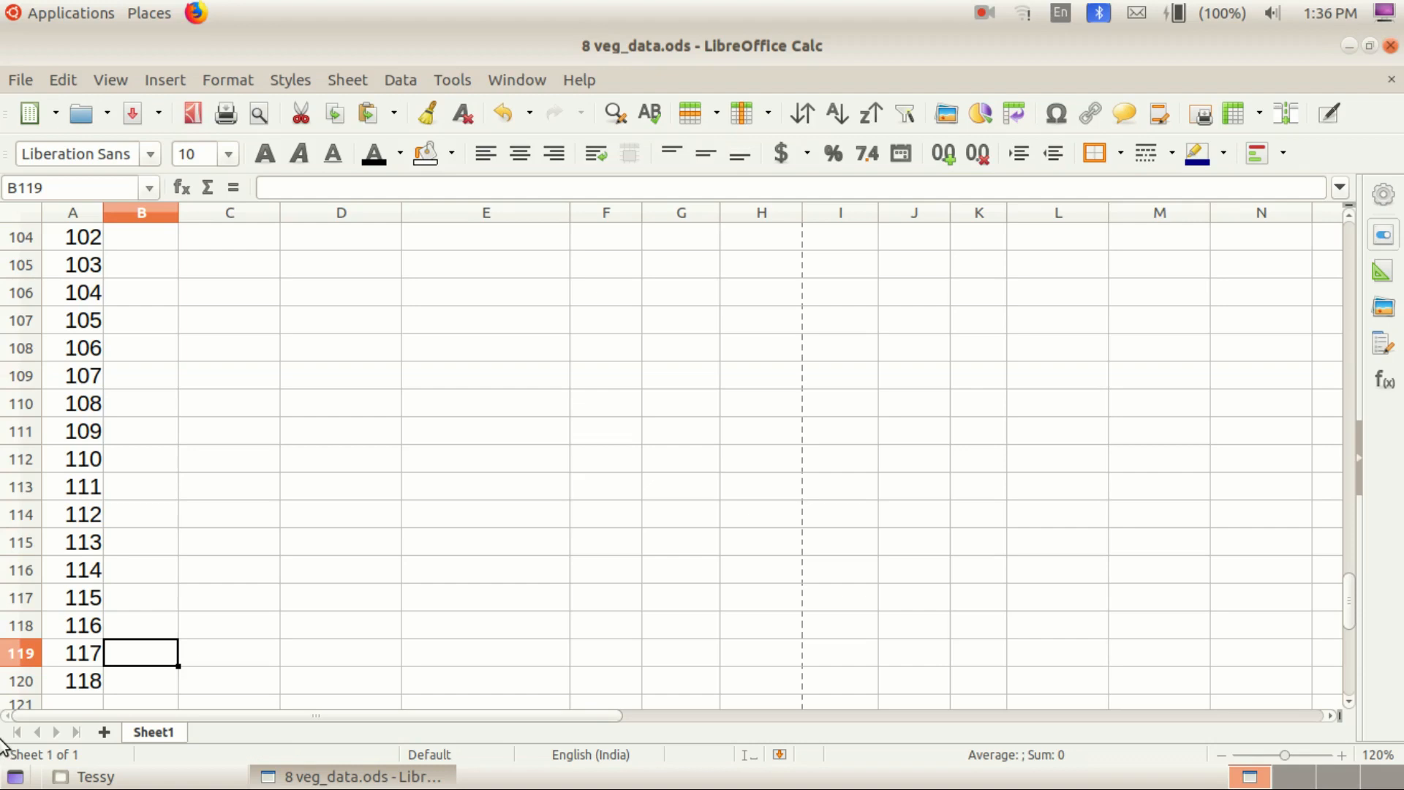
pyautogui.click(84, 650)
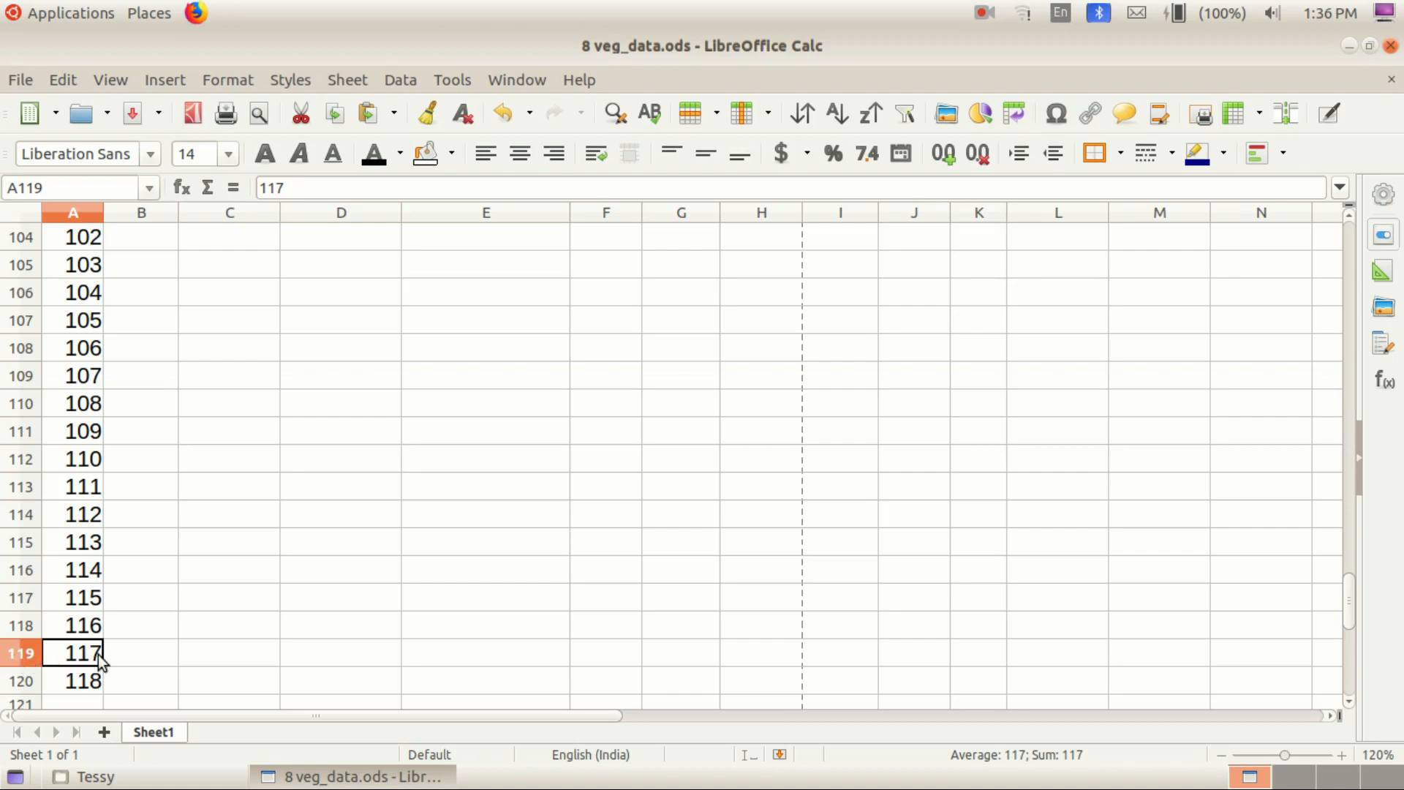
# Step: Clear the extra serial numbers below 10 by emptying the range A13:A214, and return to the table's start
pyautogui.scroll(20, 186, 534)
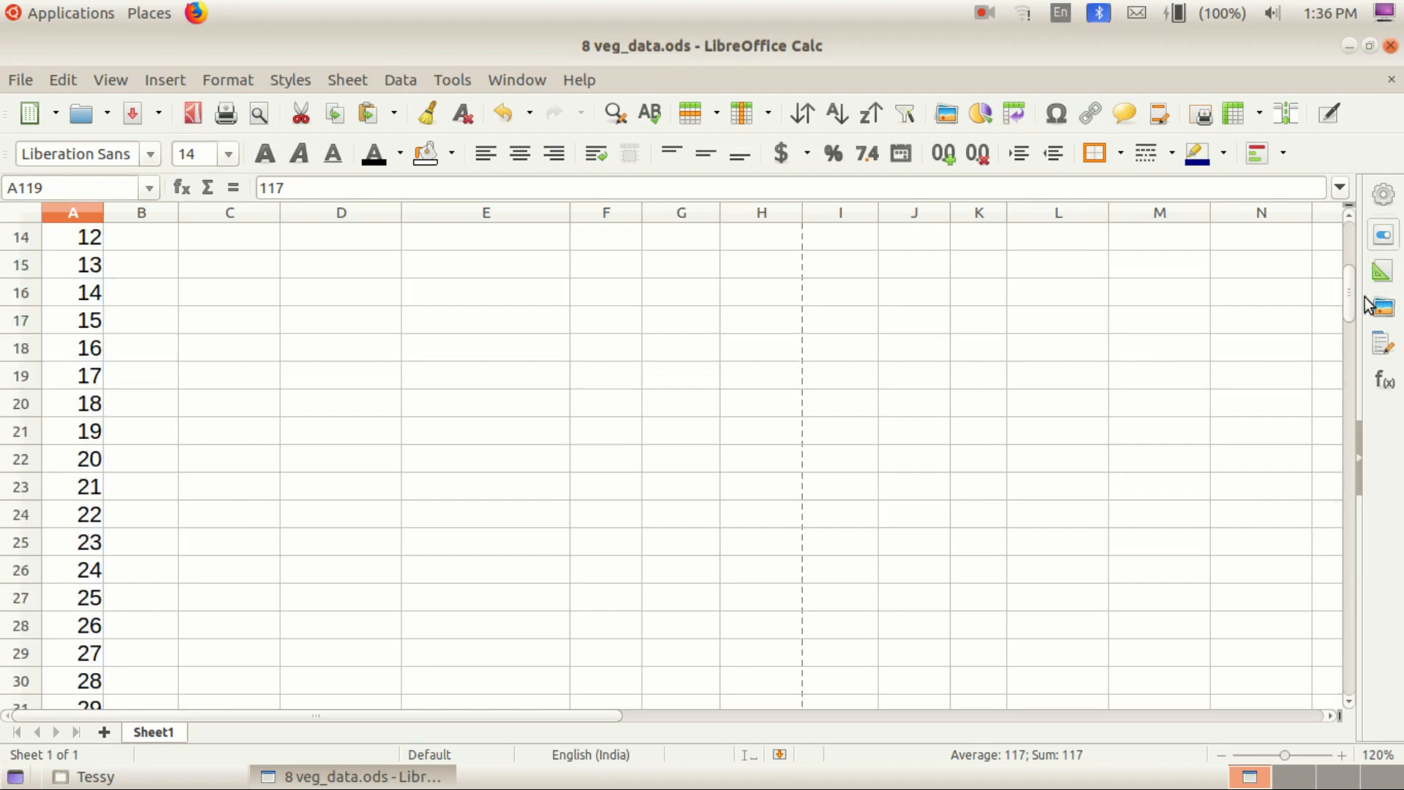
pyautogui.moveTo(1349, 294); pyautogui.dragTo(1343, 223)
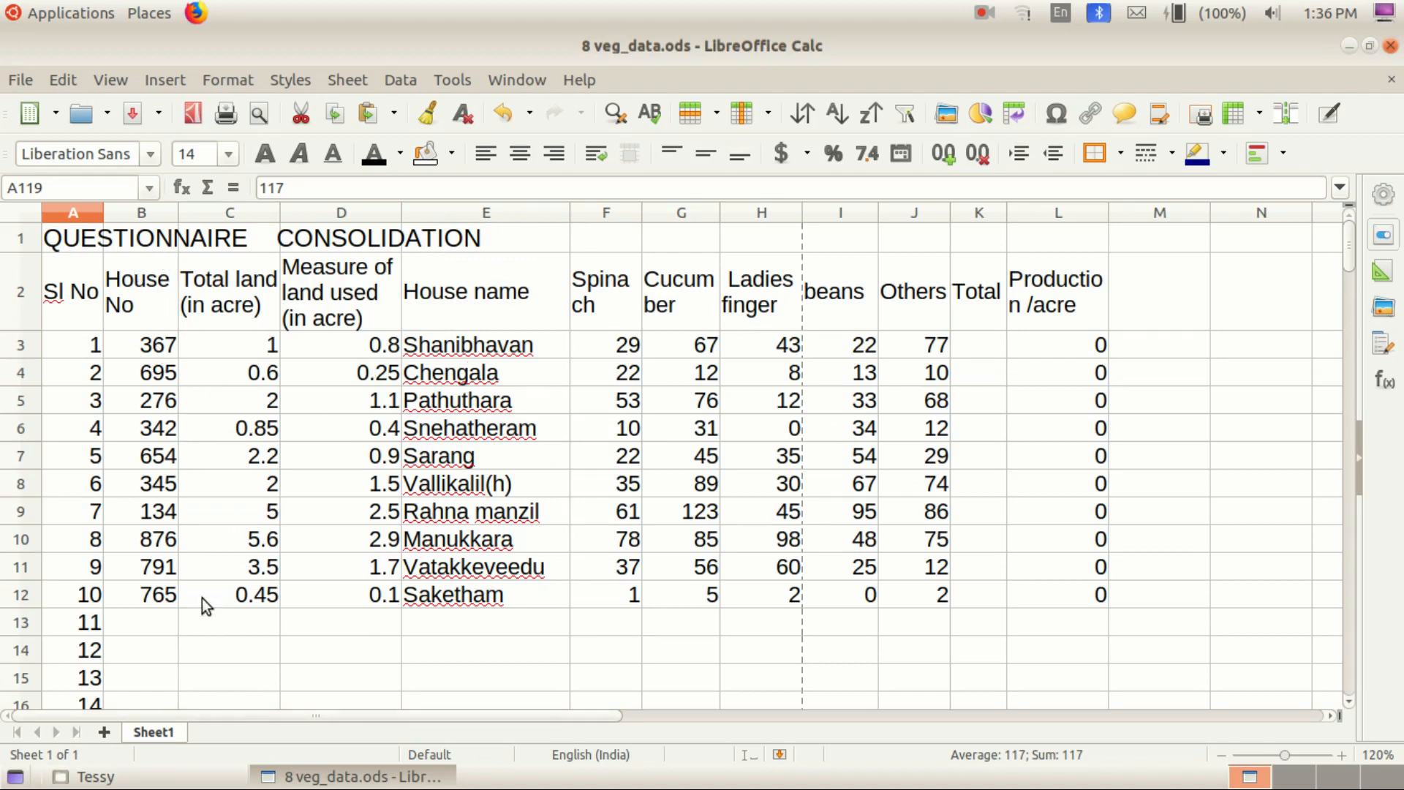
pyautogui.scroll(-2, 202, 598)
pyautogui.moveTo(59, 401); pyautogui.dragTo(76, 754)
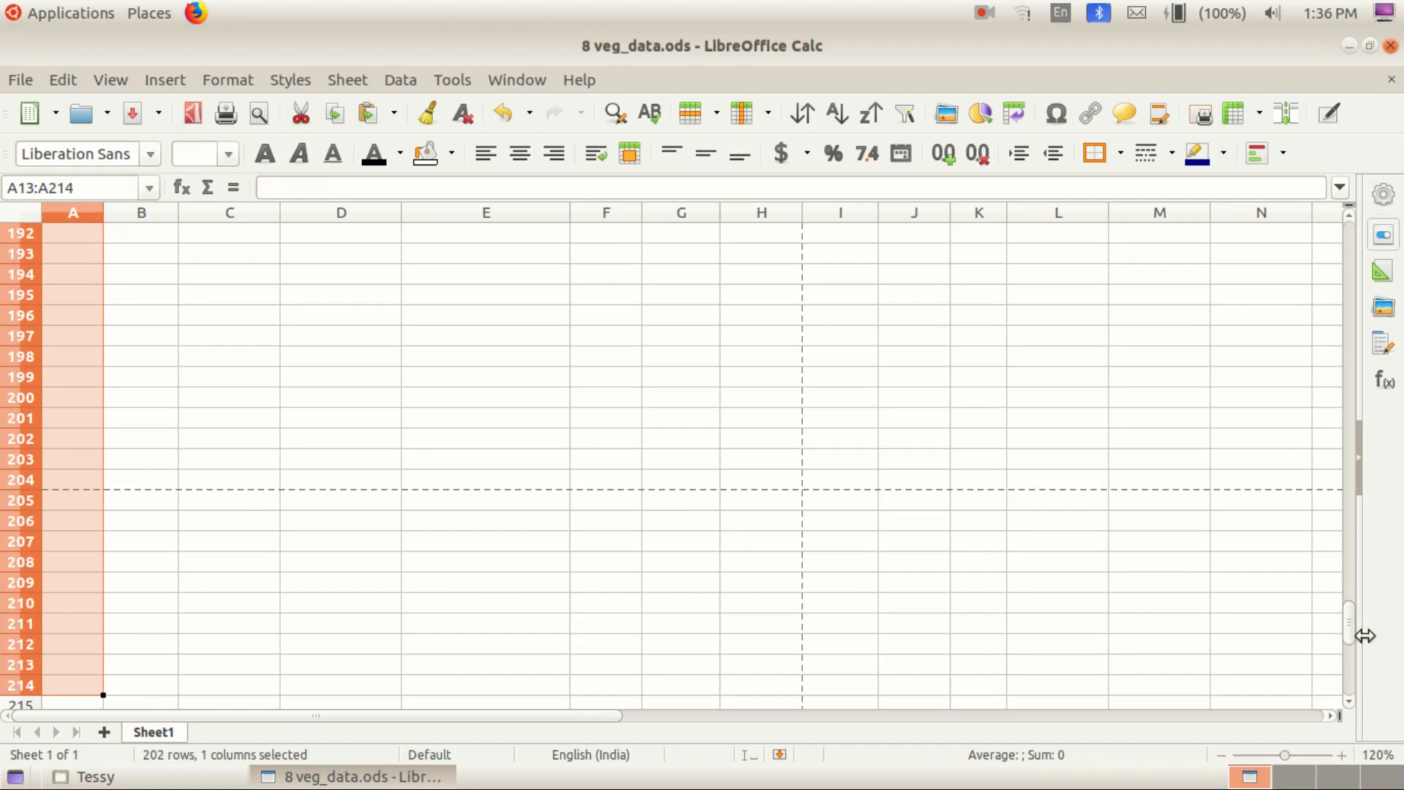
pyautogui.moveTo(1349, 638); pyautogui.dragTo(1350, 234)
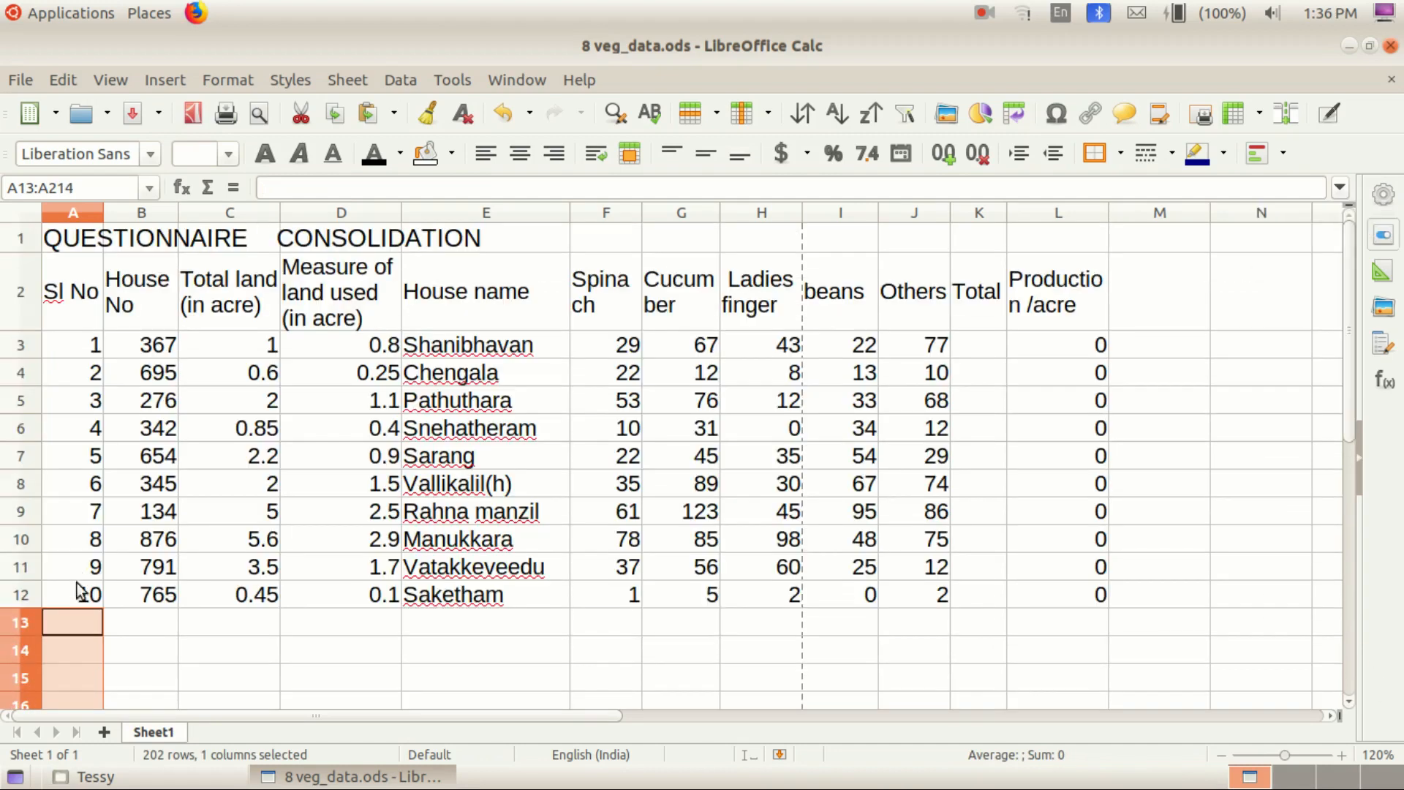
# Step: Sum the first household's crop values F3:J3 into the Total cell K3
pyautogui.click(151, 673)
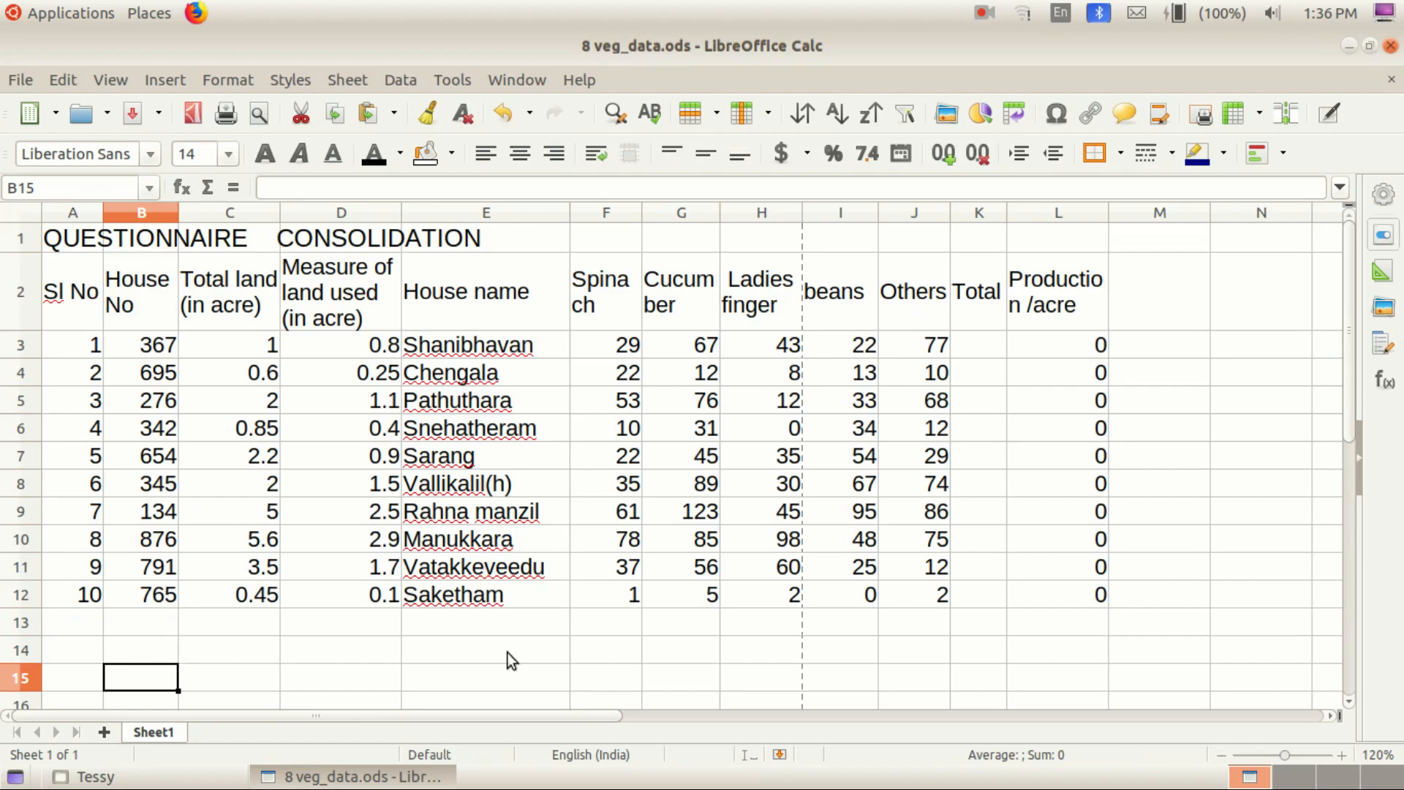
pyautogui.click(979, 350)
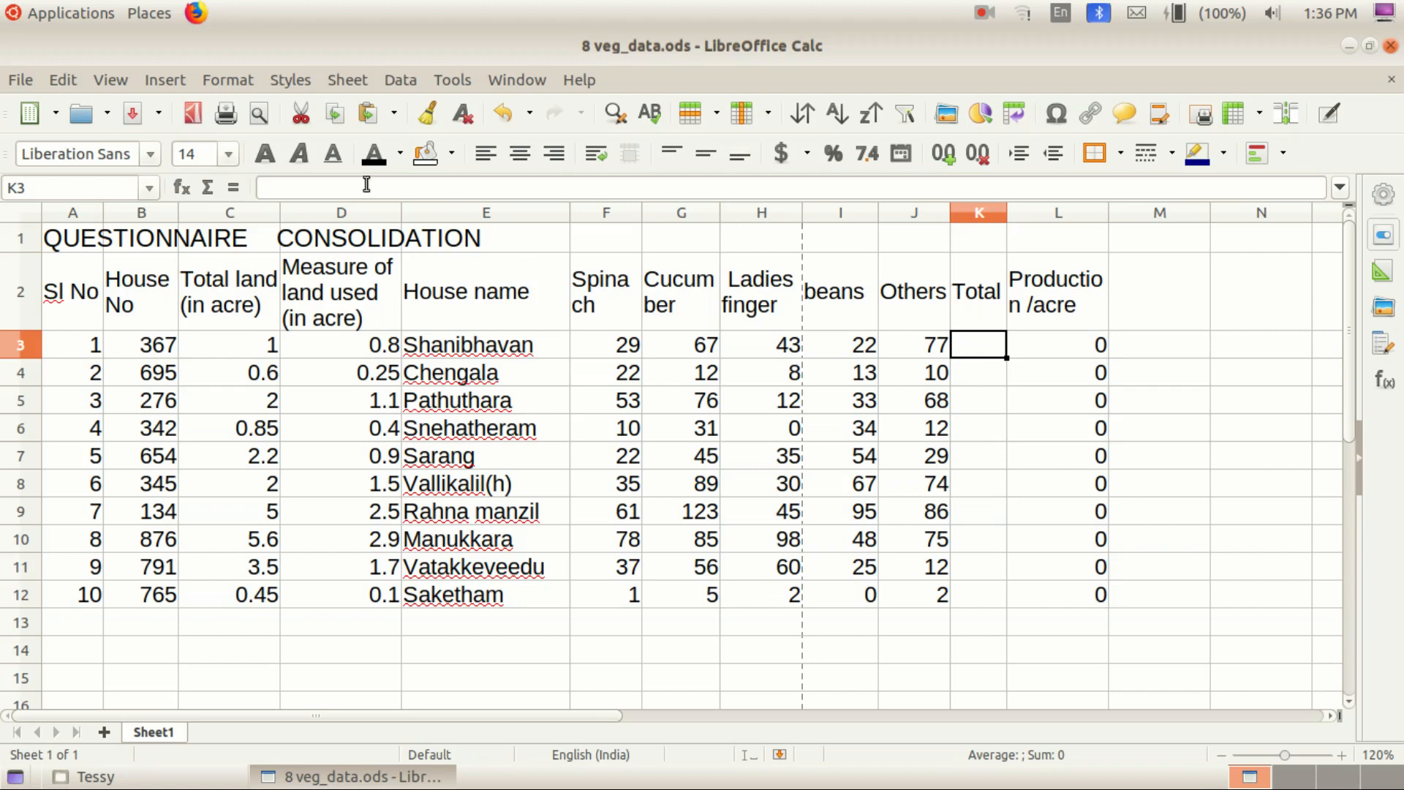
pyautogui.click(210, 189)
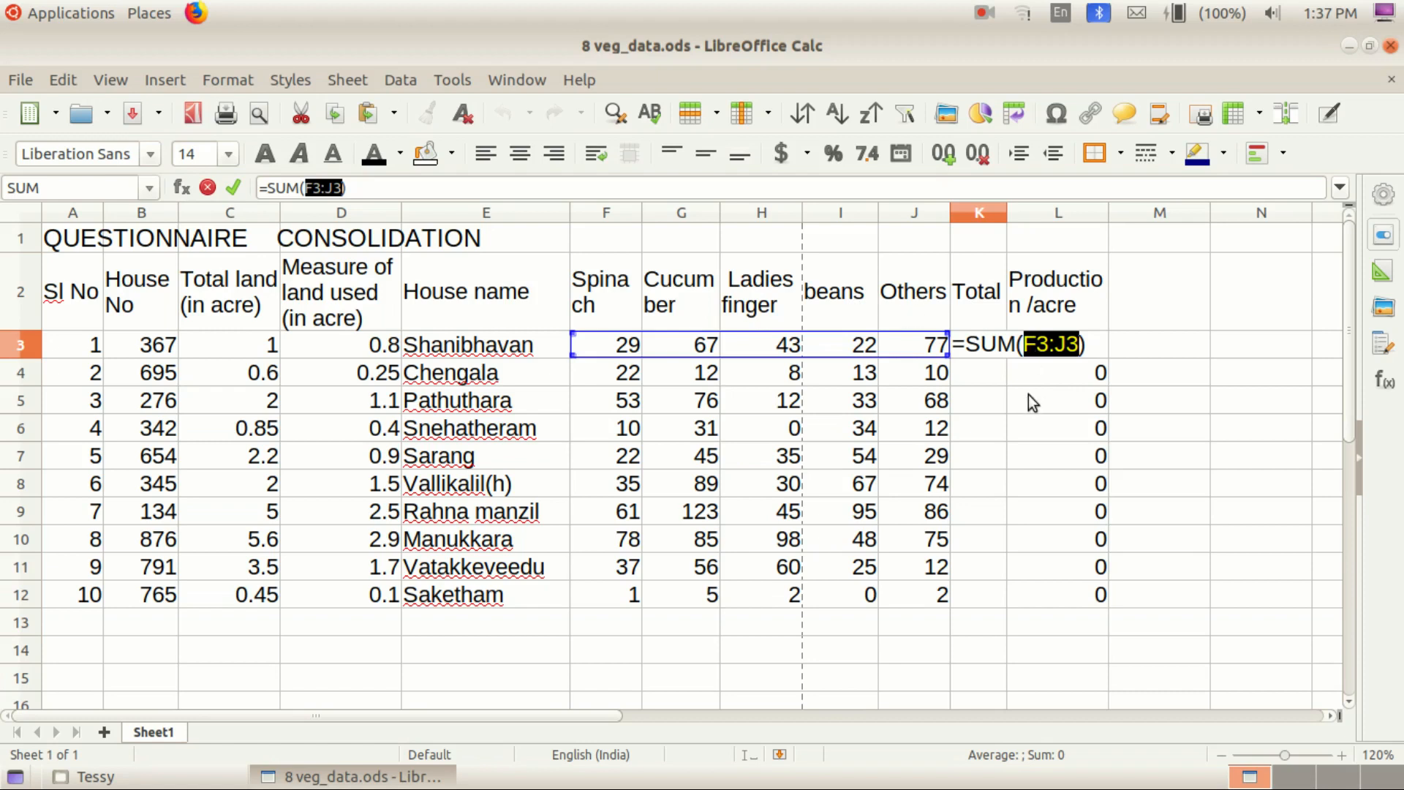
pyautogui.press('Return')
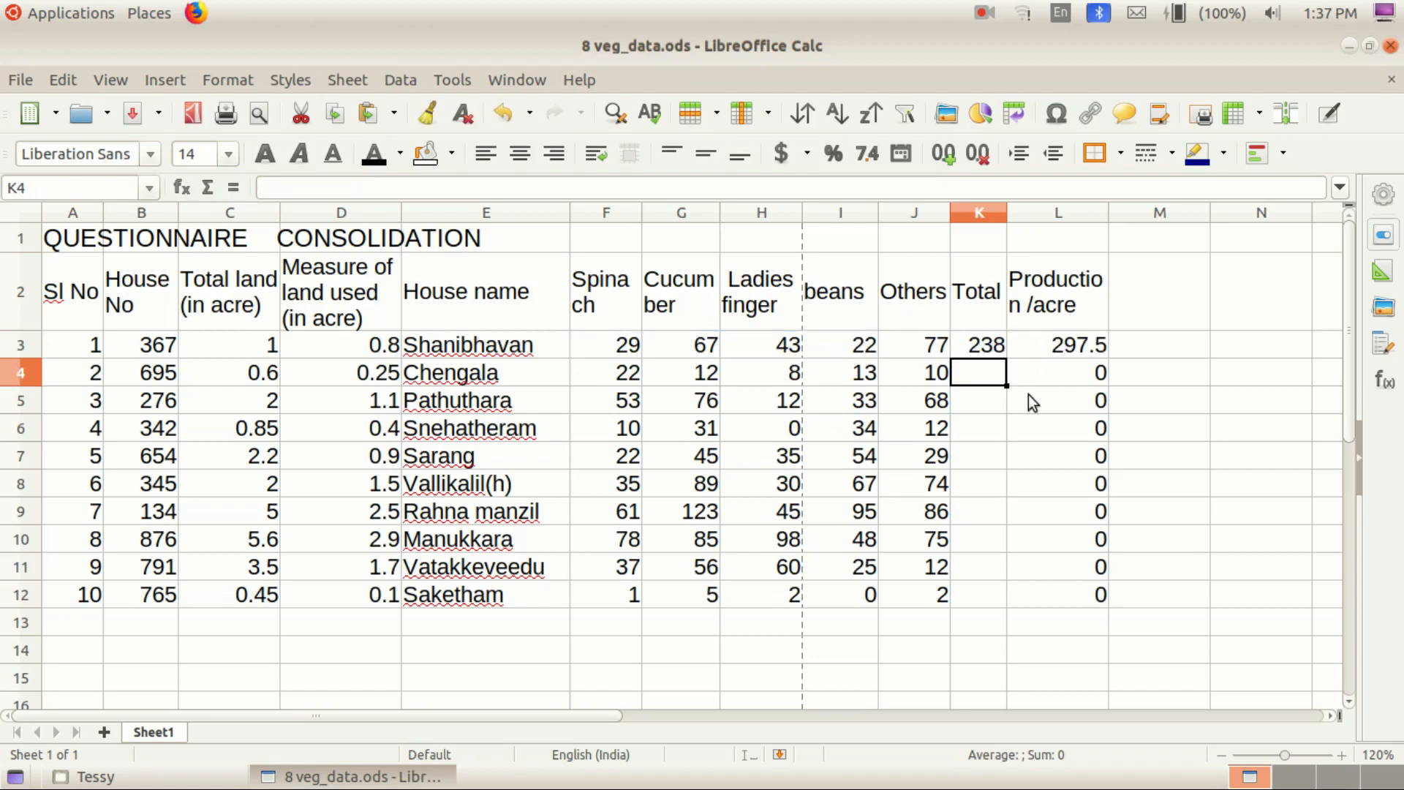
pyautogui.click(980, 353)
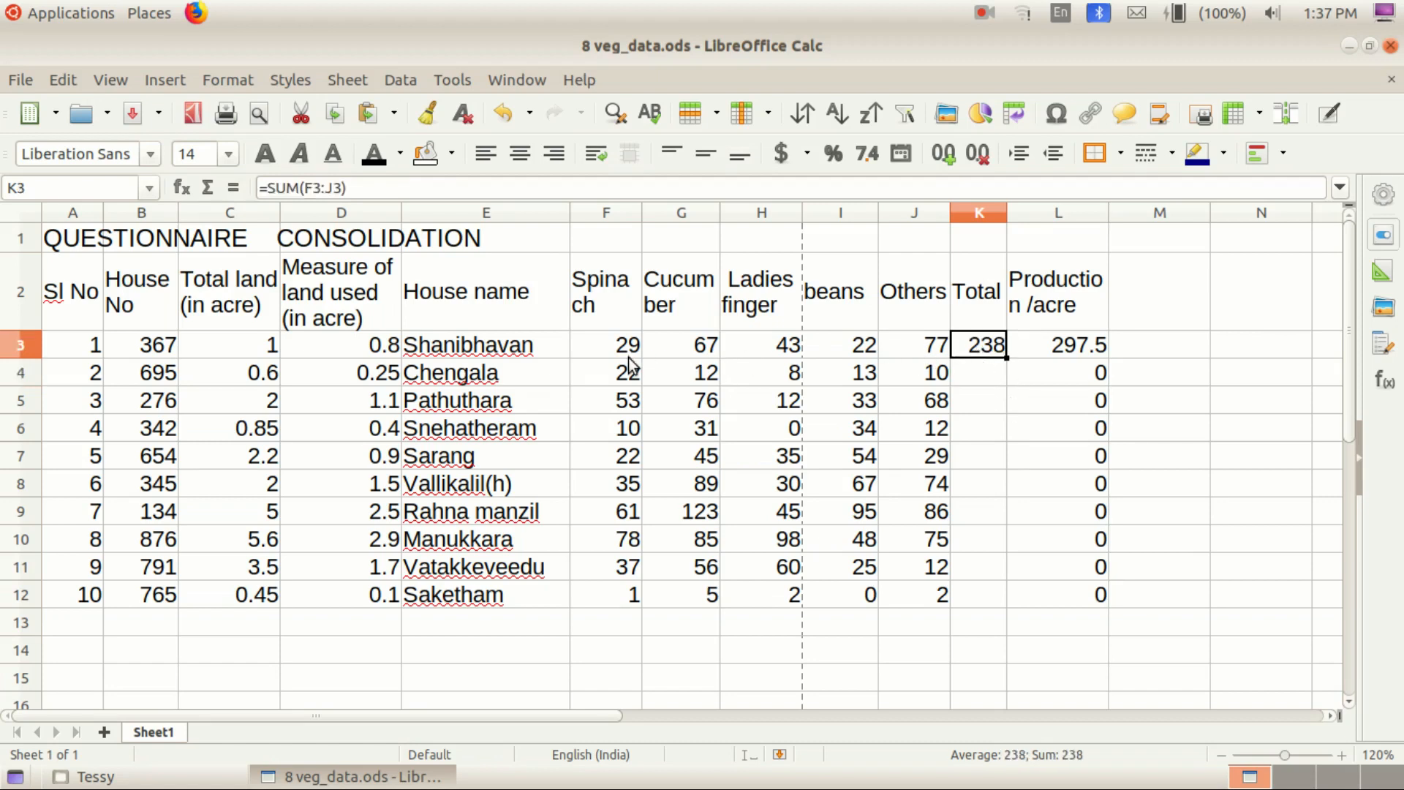
# Step: Sum the second household's crop values F4:J4 into the Total cell K4
pyautogui.click(968, 378)
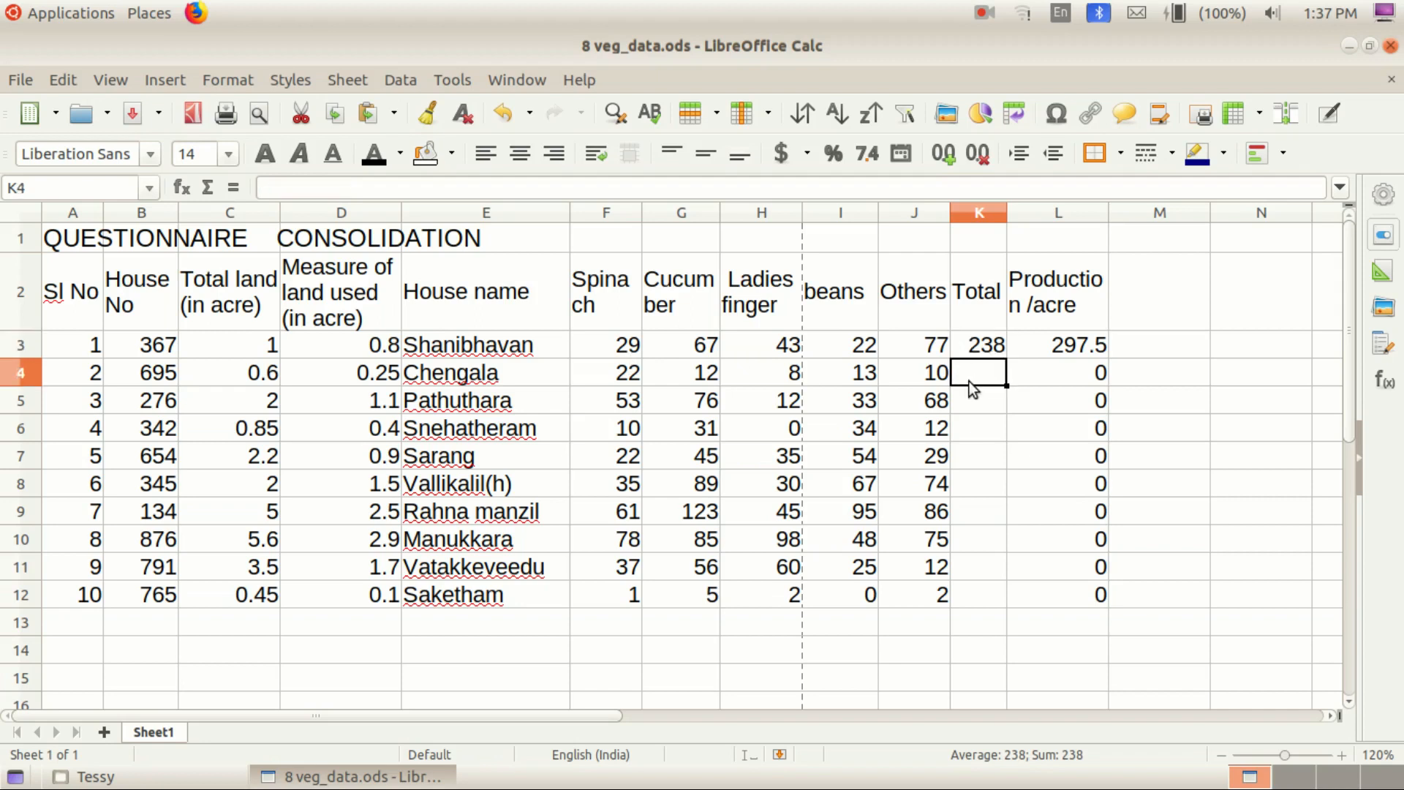
pyautogui.click(207, 188)
pyautogui.press('Return')
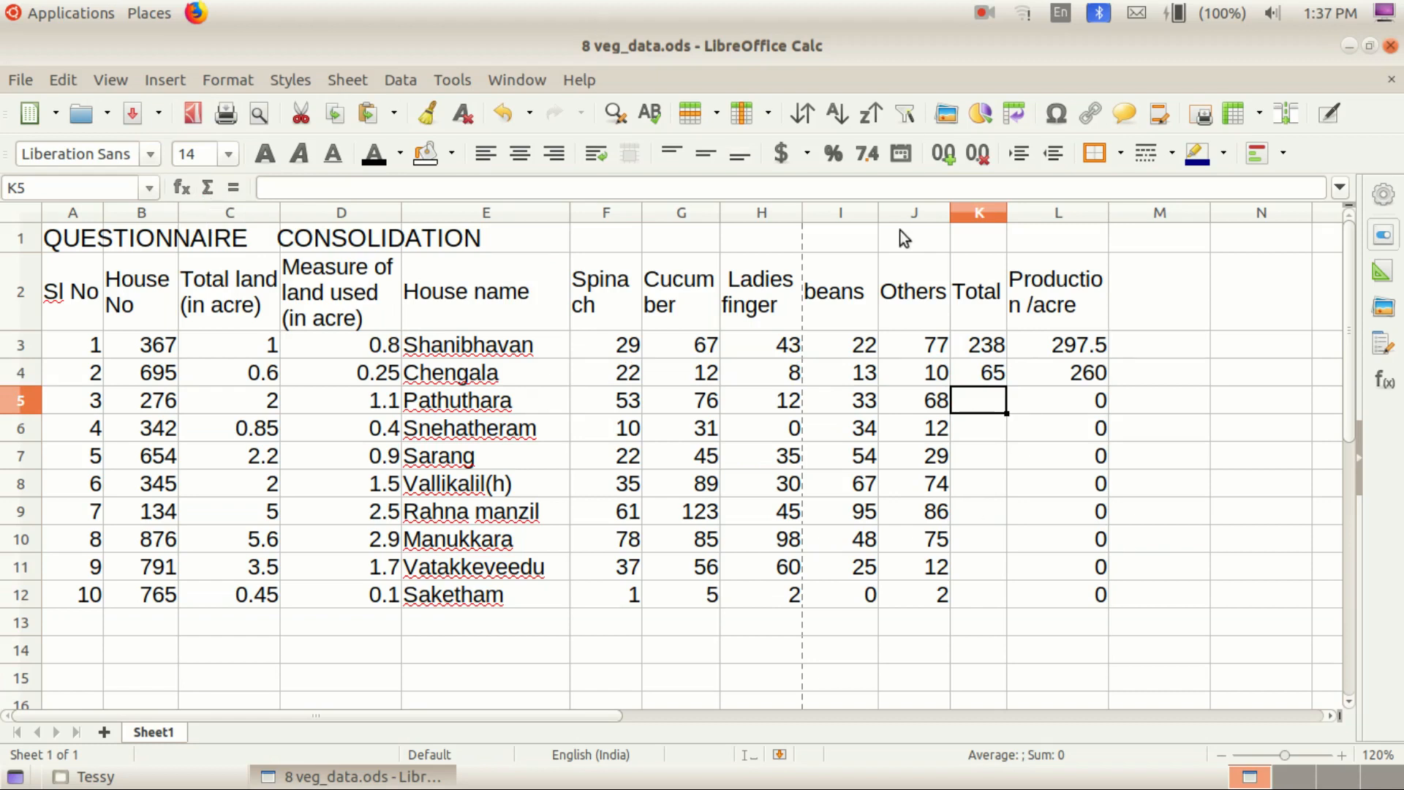
# Step: Auto-fill the Total formula from K4 down to K12
pyautogui.click(980, 375)
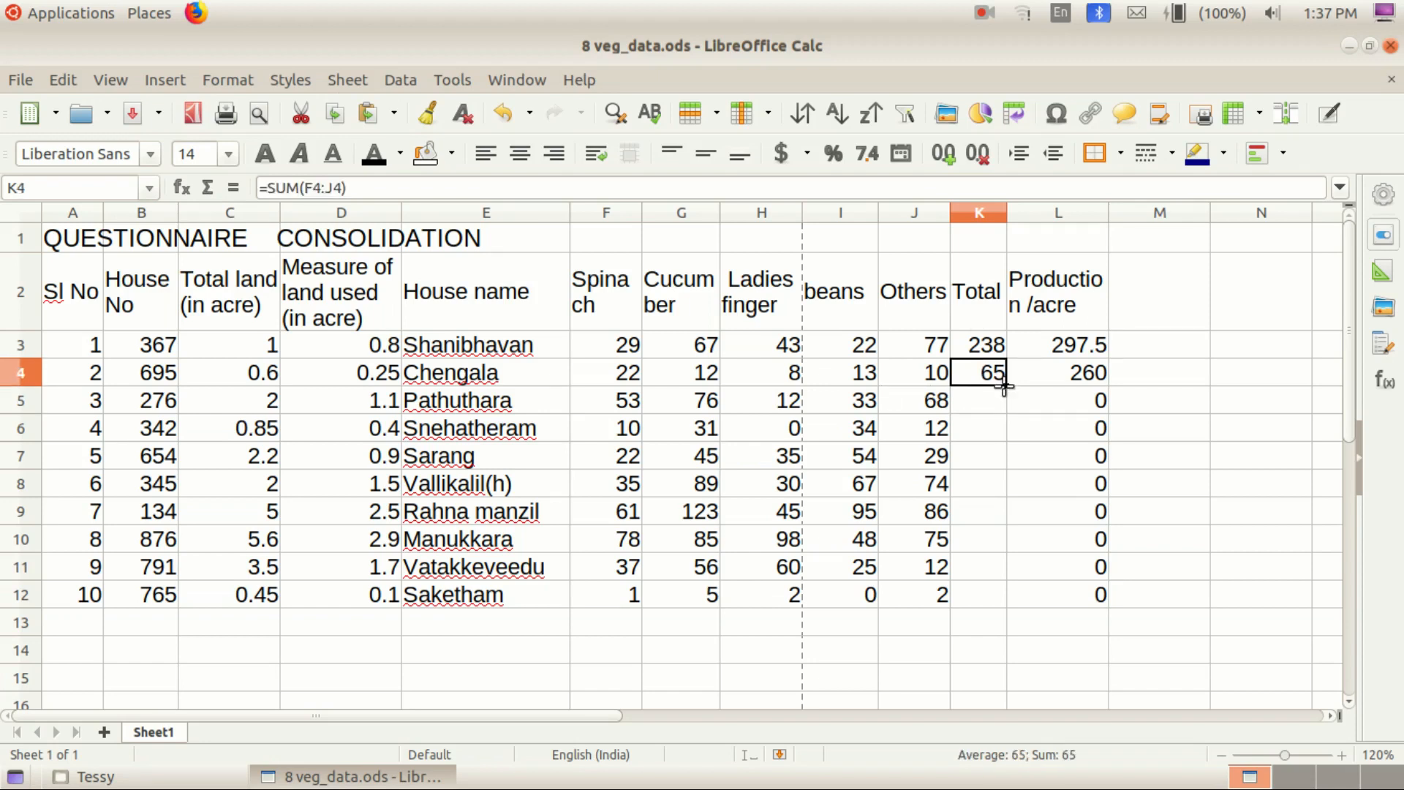
pyautogui.moveTo(1005, 385); pyautogui.dragTo(1000, 599)
pyautogui.click(1016, 604)
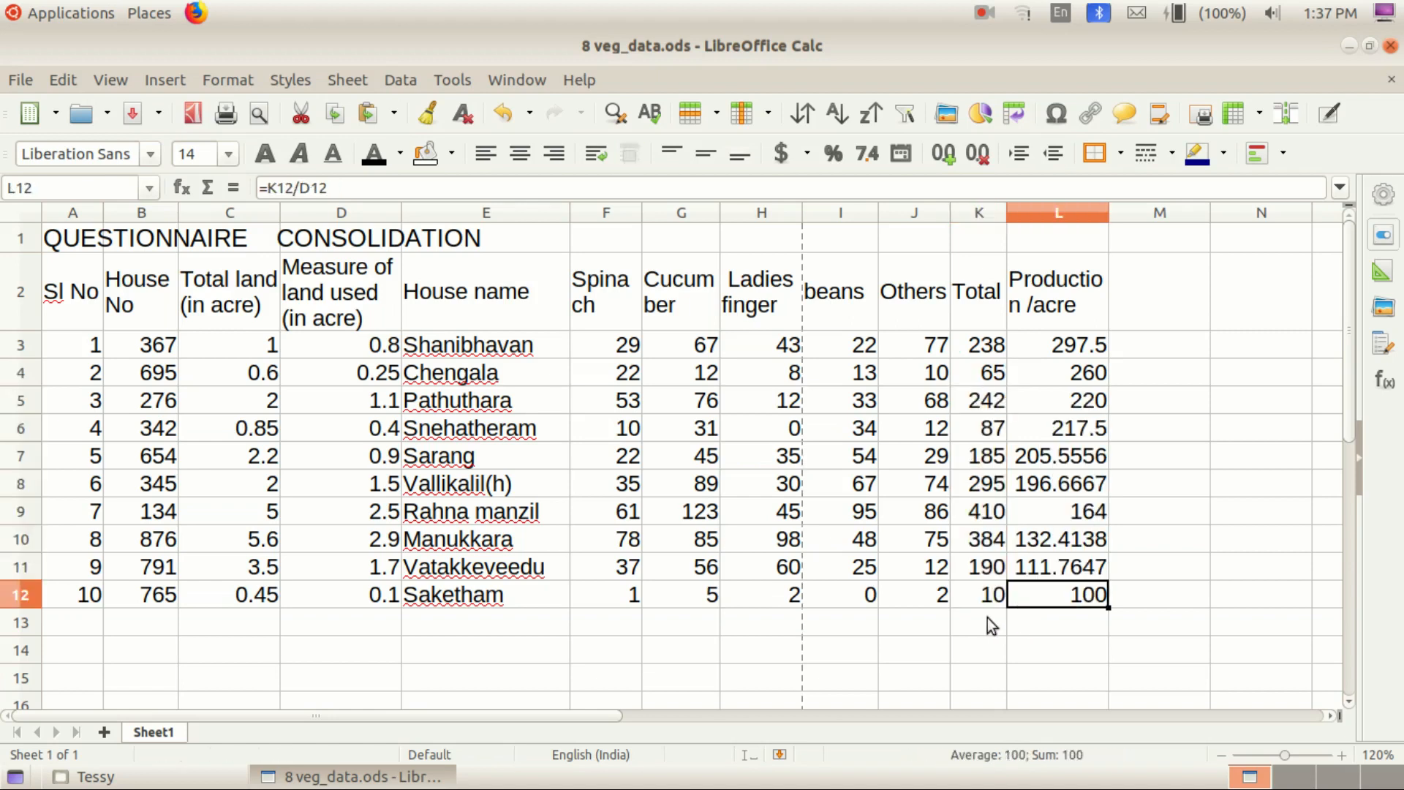
pyautogui.click(1113, 429)
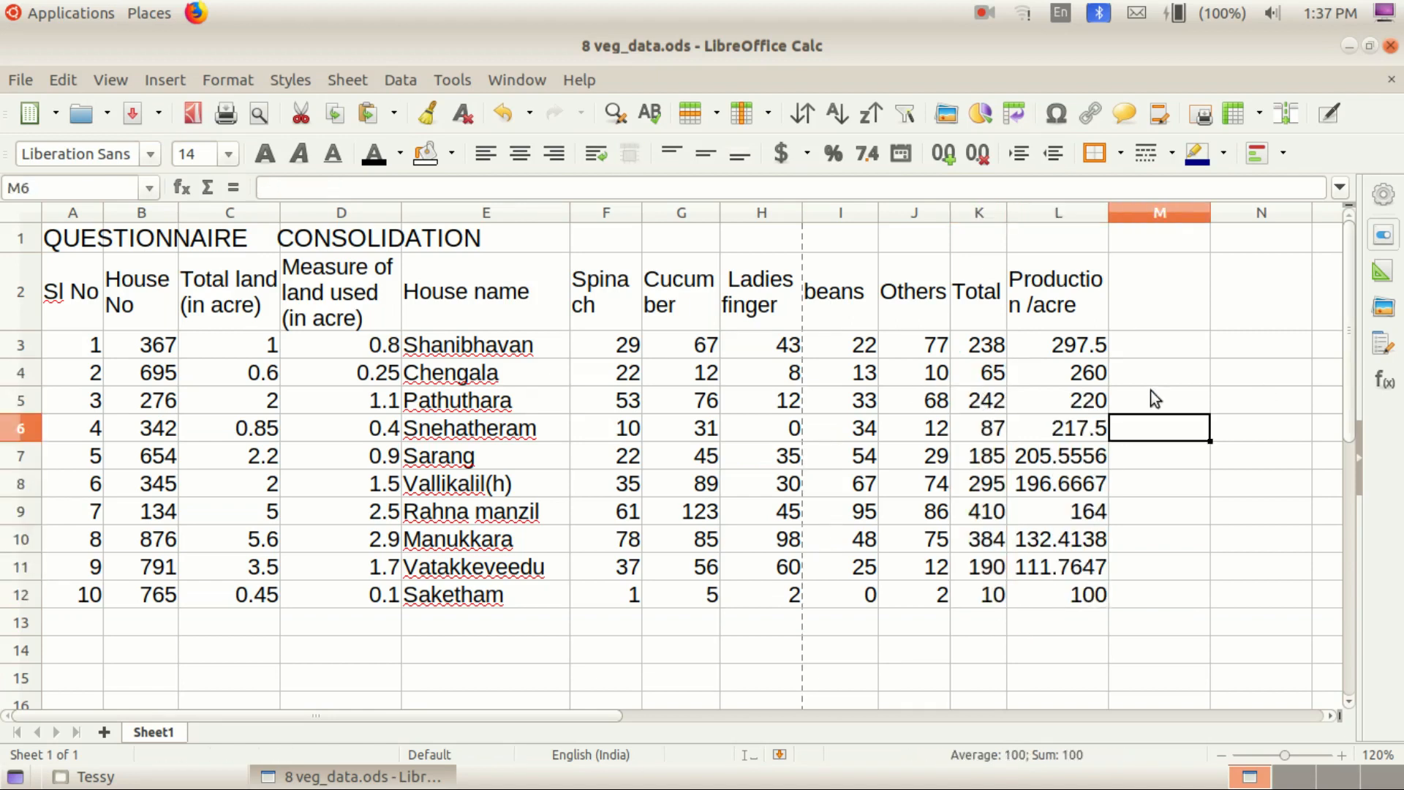
# Step: Clear the existing Production /acre formulas from the range L3:L12
pyautogui.click(1065, 355)
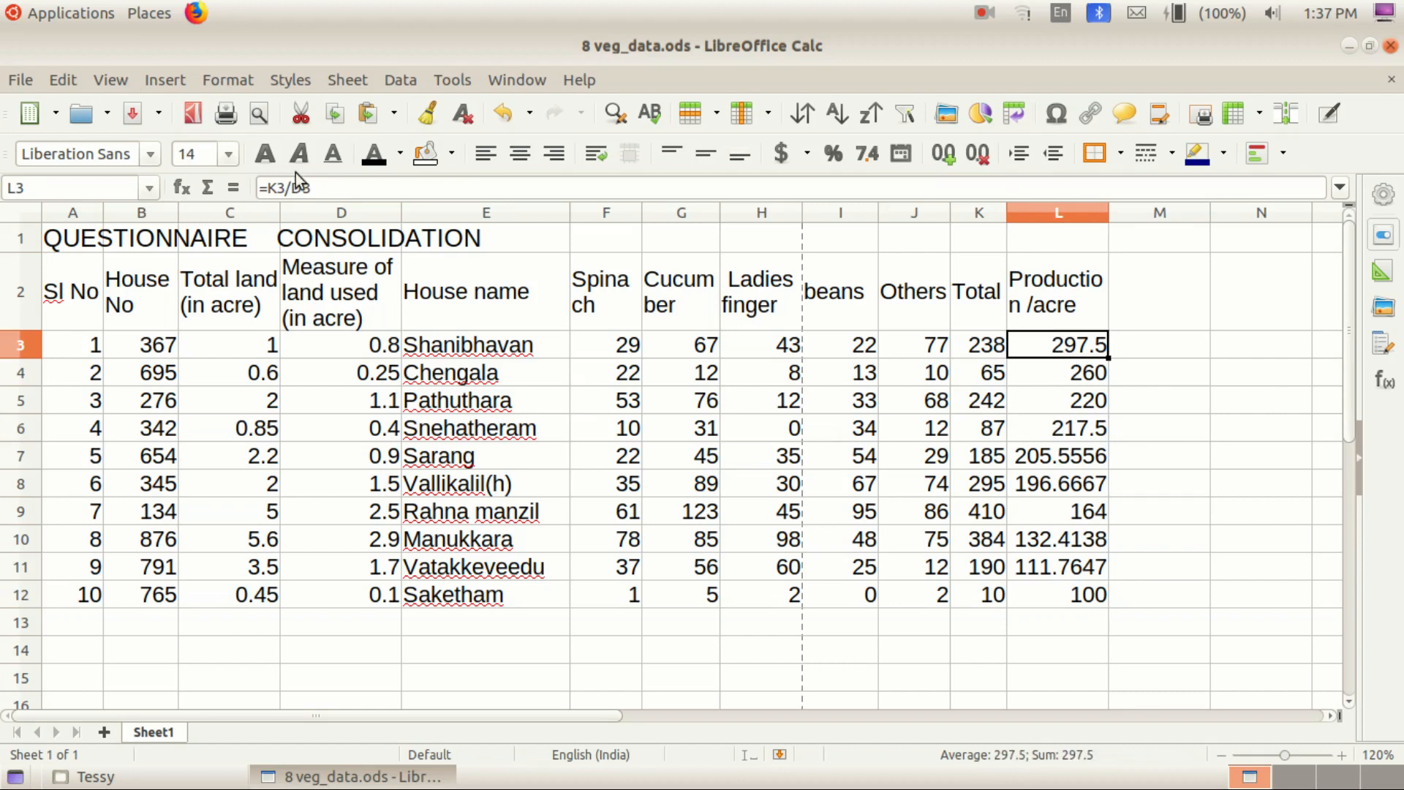
pyautogui.moveTo(1244, 466); pyautogui.dragTo(1244, 487)
pyautogui.moveTo(1016, 356); pyautogui.dragTo(1099, 595)
pyautogui.press('Delete')
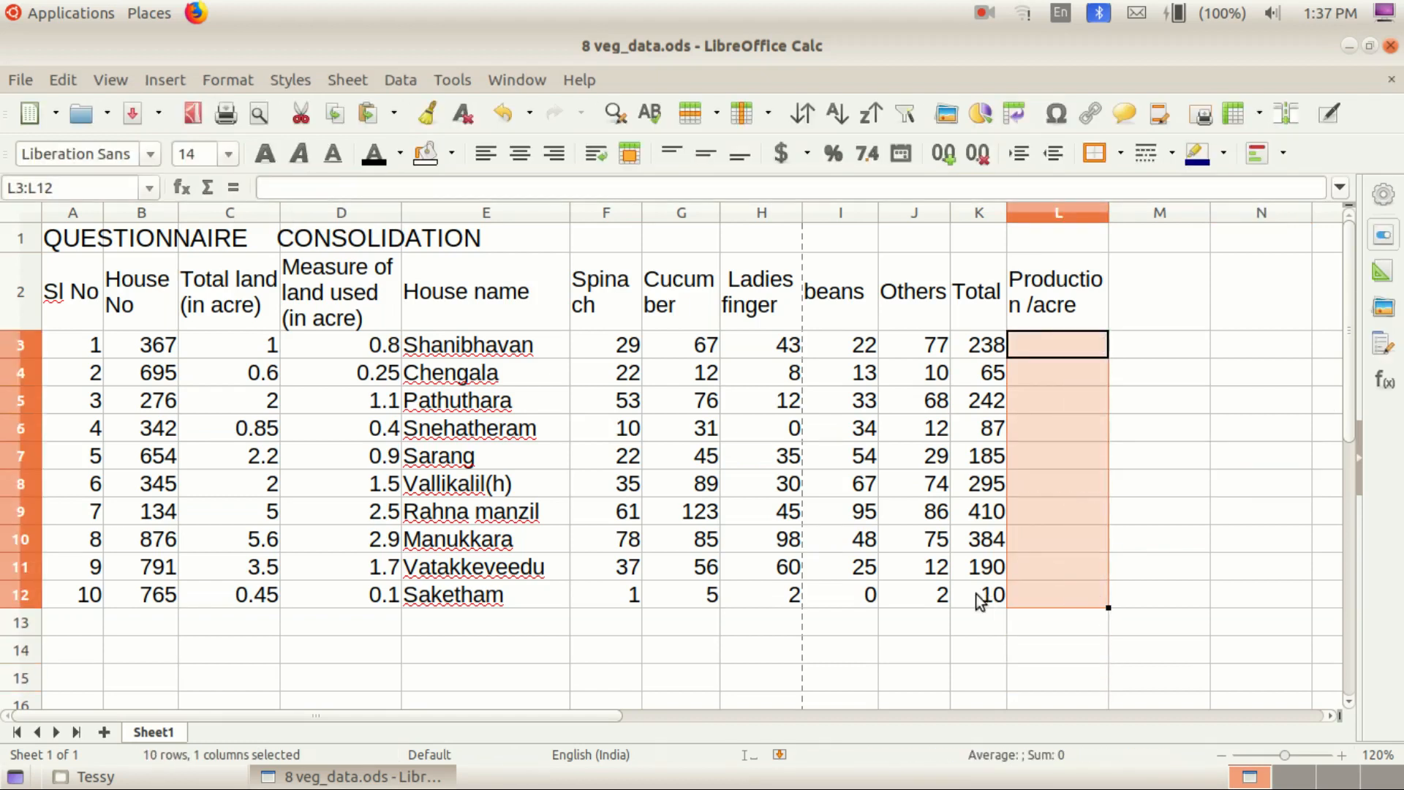
pyautogui.click(1112, 491)
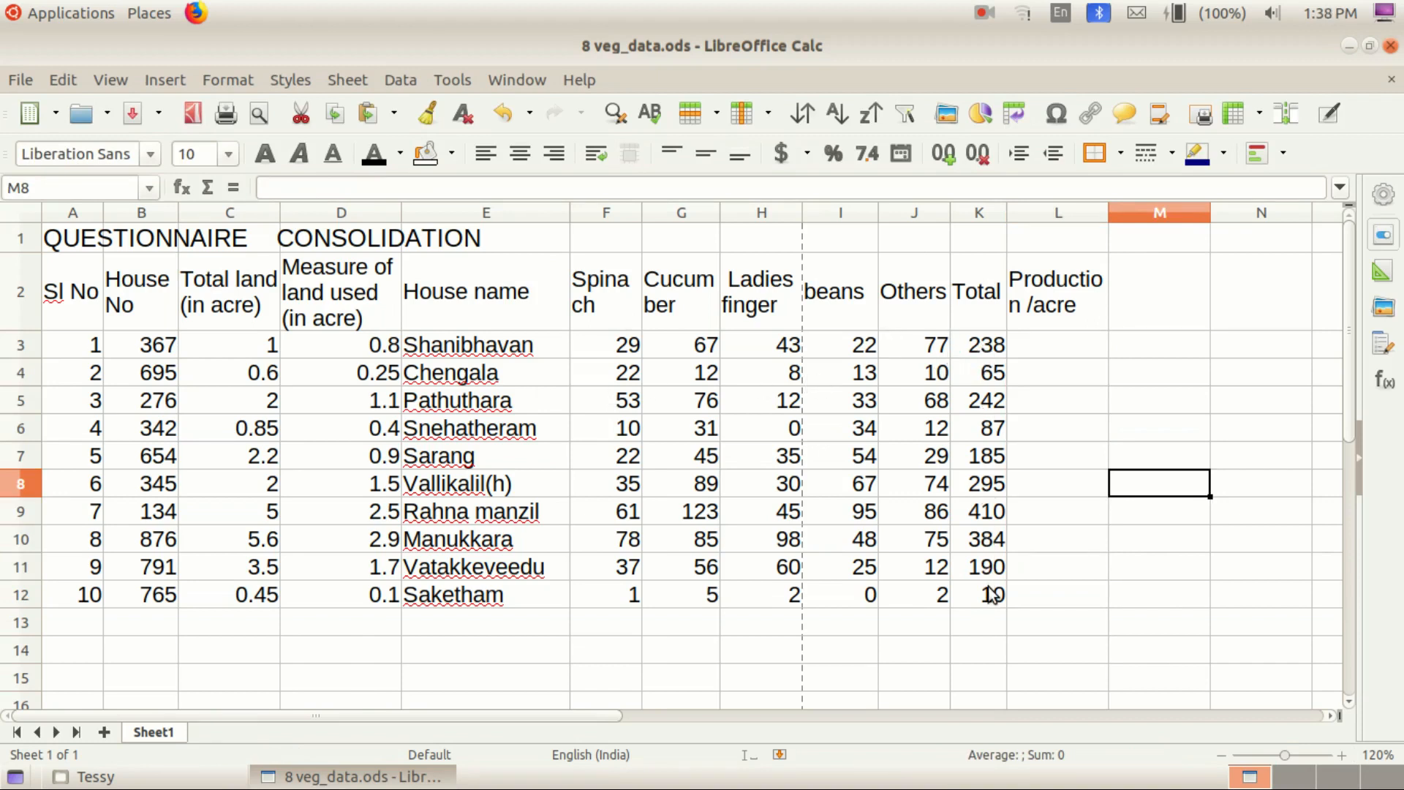
# Step: Examine the SUM formulas in the Total column and the crop values they add up in each row
pyautogui.click(979, 352)
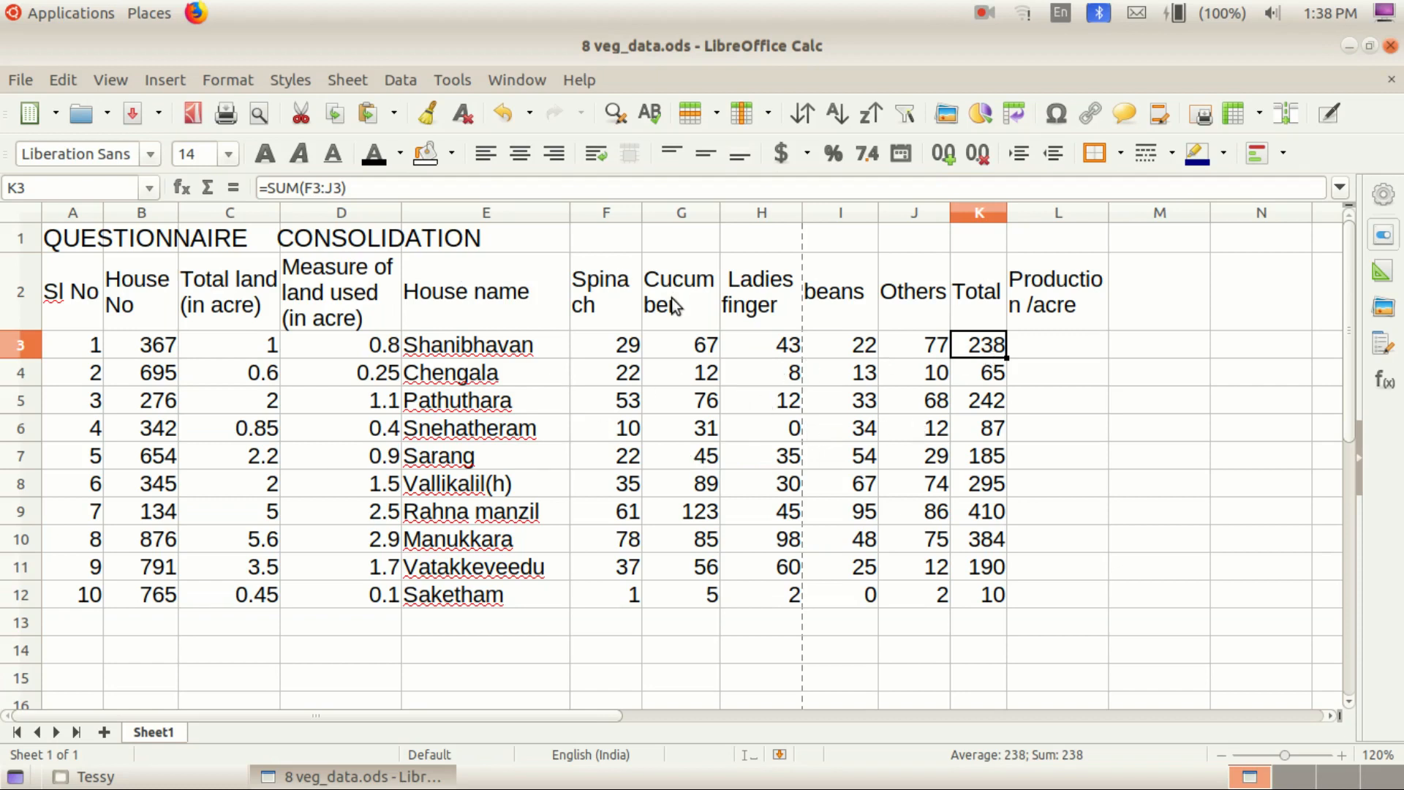
pyautogui.click(993, 383)
pyautogui.click(980, 411)
pyautogui.click(988, 432)
pyautogui.click(1000, 479)
pyautogui.click(1004, 514)
pyautogui.click(964, 548)
pyautogui.click(940, 540)
pyautogui.click(934, 483)
pyautogui.click(918, 432)
pyautogui.moveTo(918, 432); pyautogui.dragTo(914, 402)
pyautogui.click(736, 420)
pyautogui.click(690, 407)
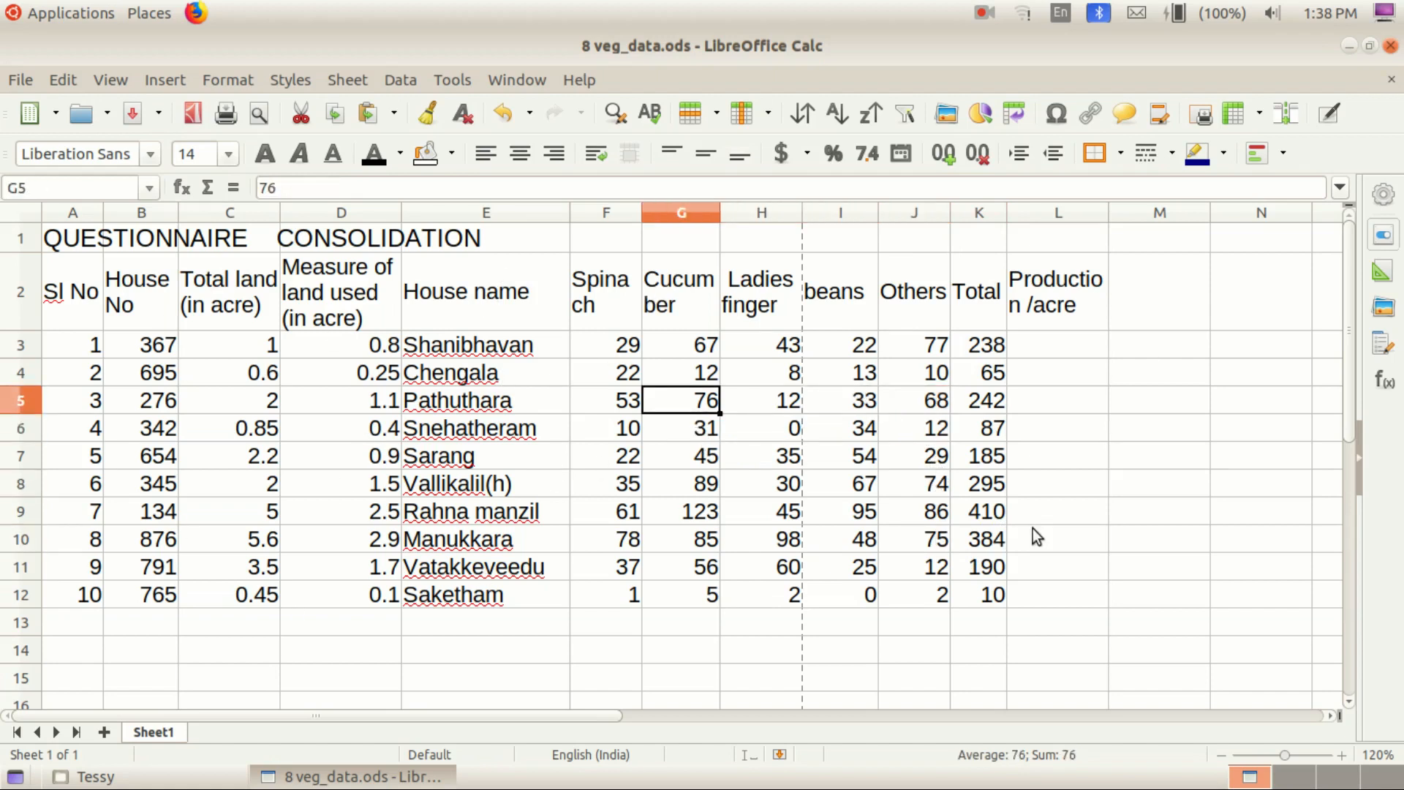
# Step: Enter the formula =K3/D3 in L3 to calculate the first household's production per acre
pyautogui.click(1042, 345)
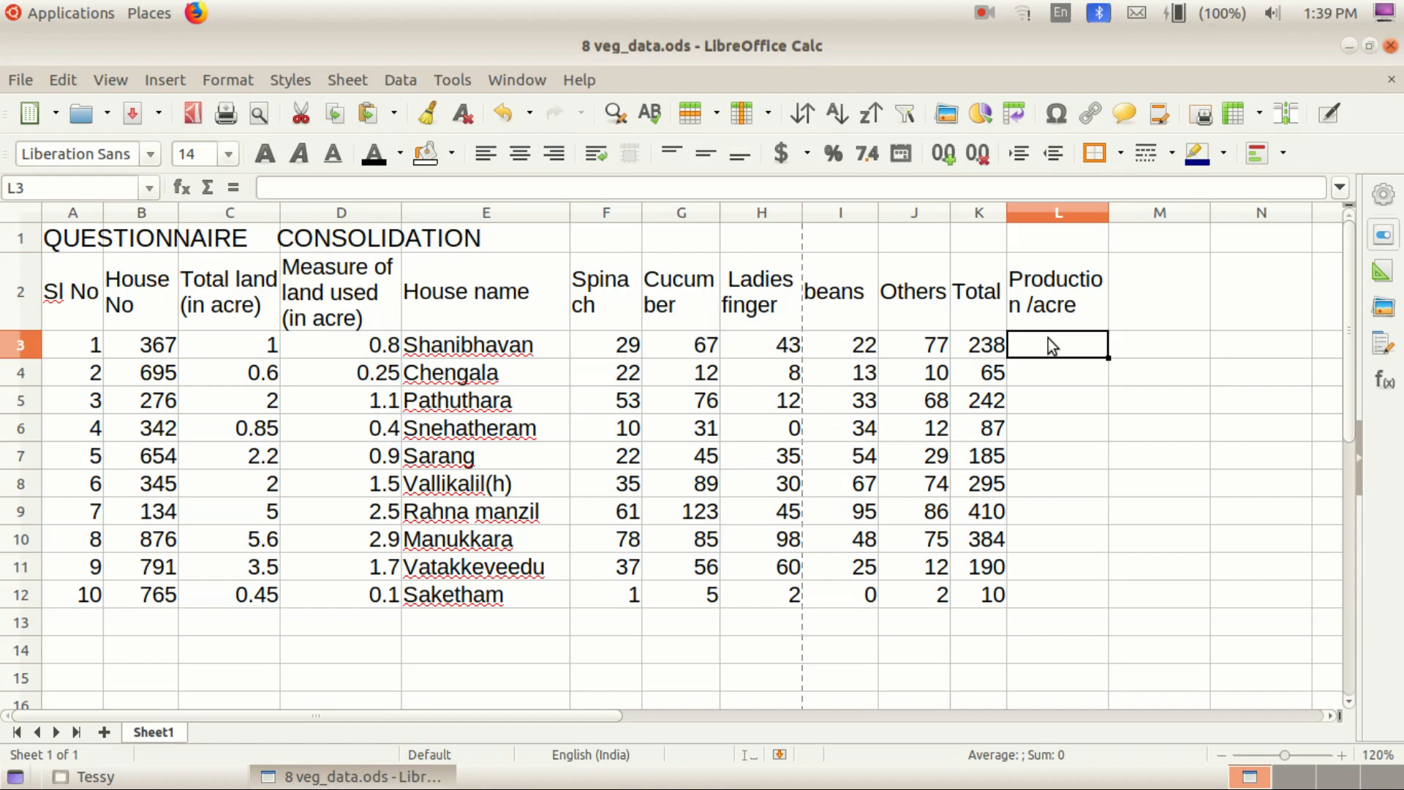
pyautogui.click(352, 354)
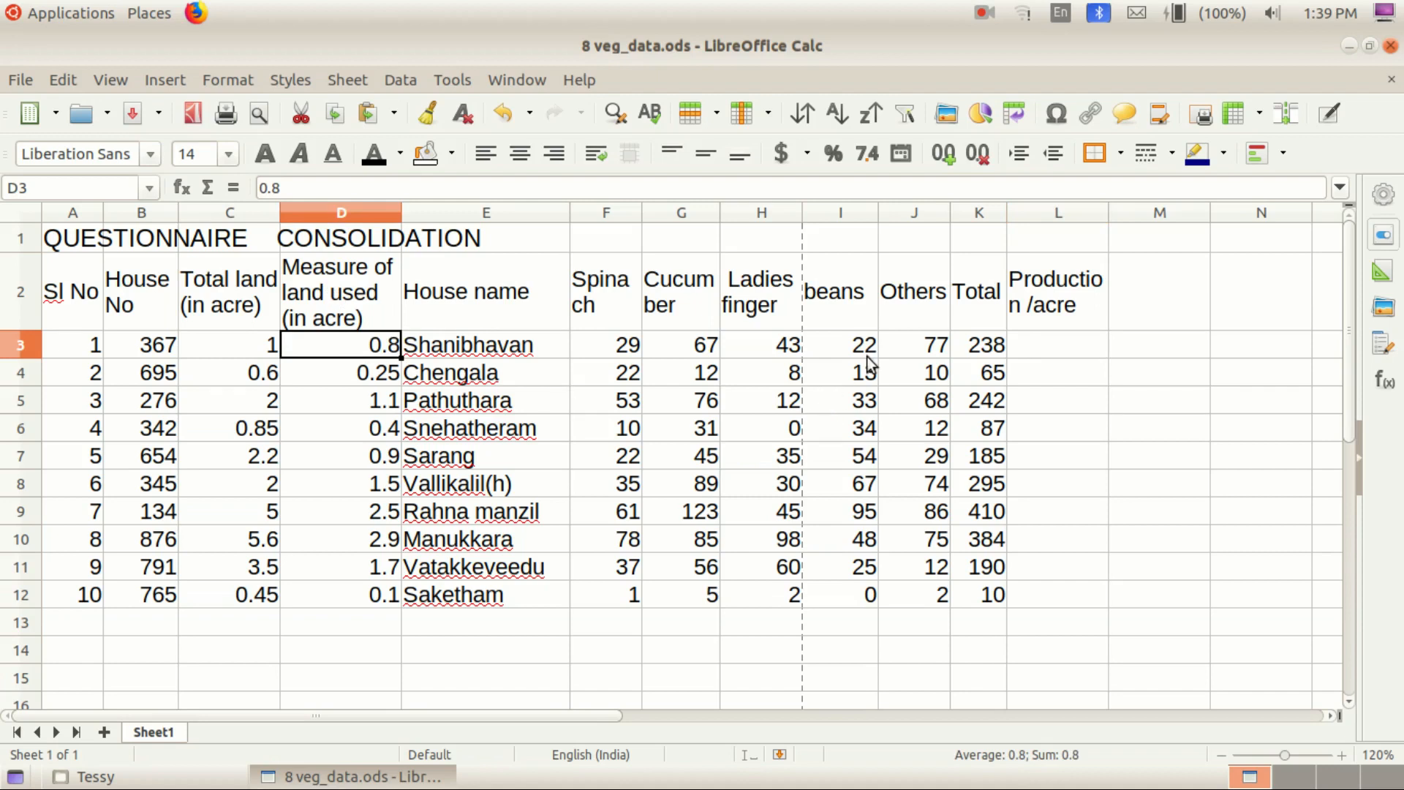
pyautogui.click(964, 350)
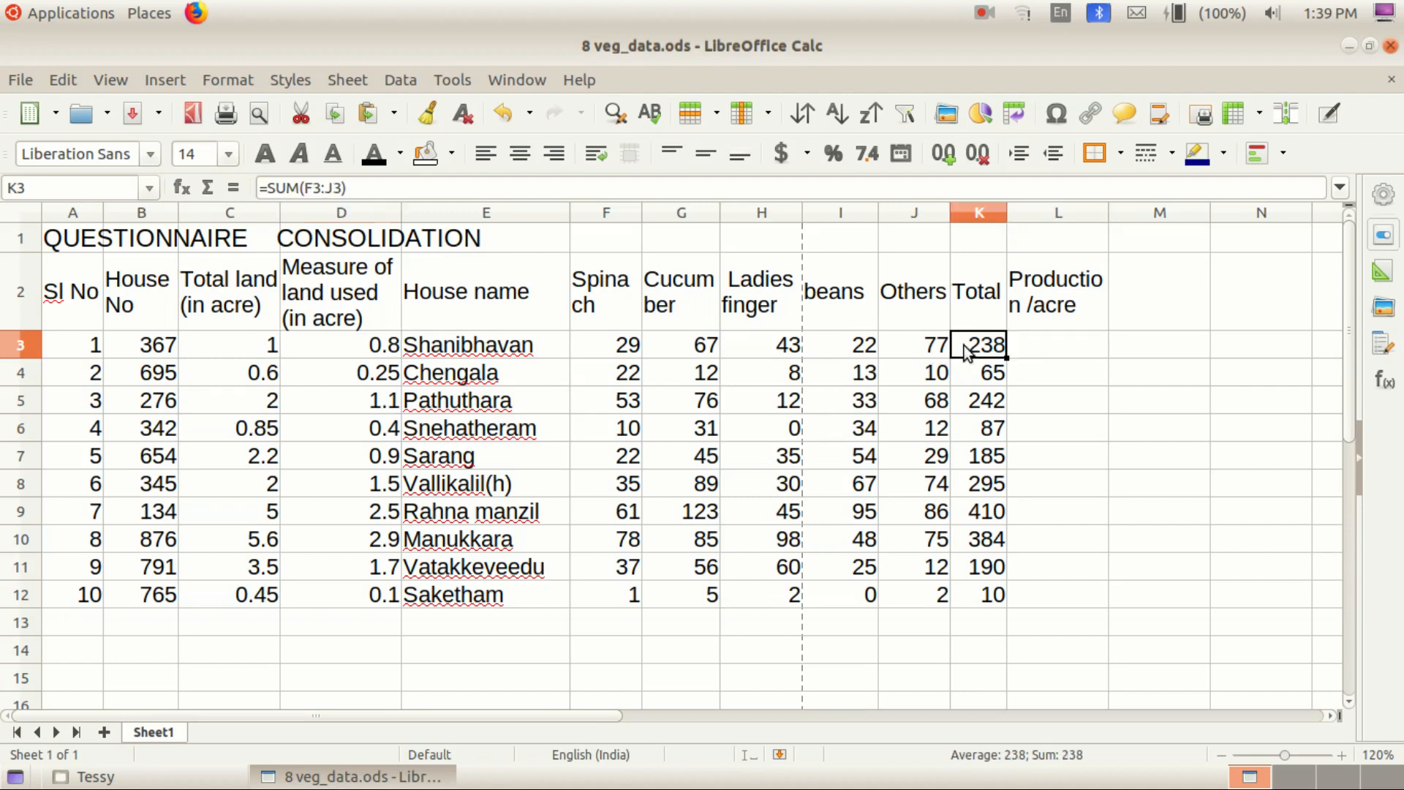
pyautogui.click(1023, 347)
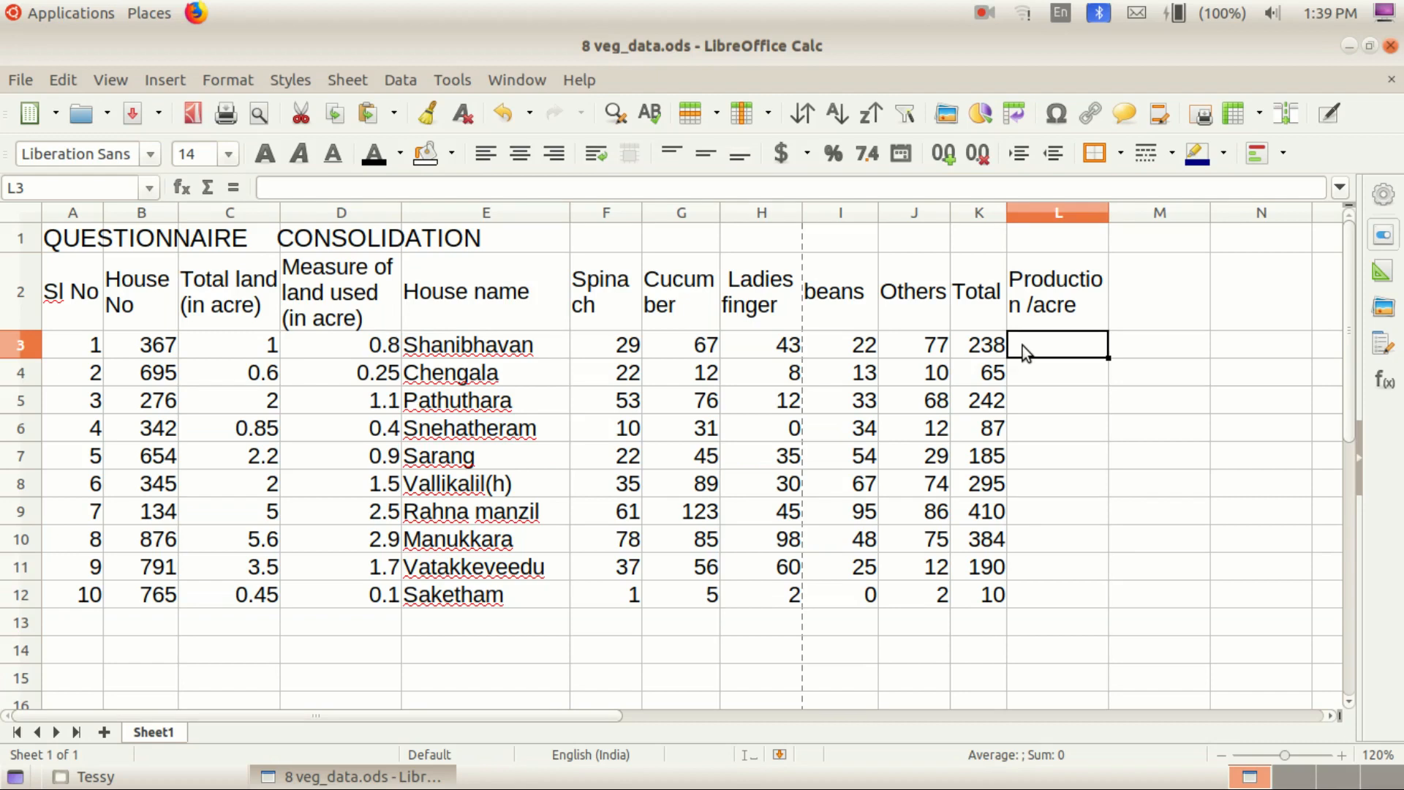
pyautogui.write('=')
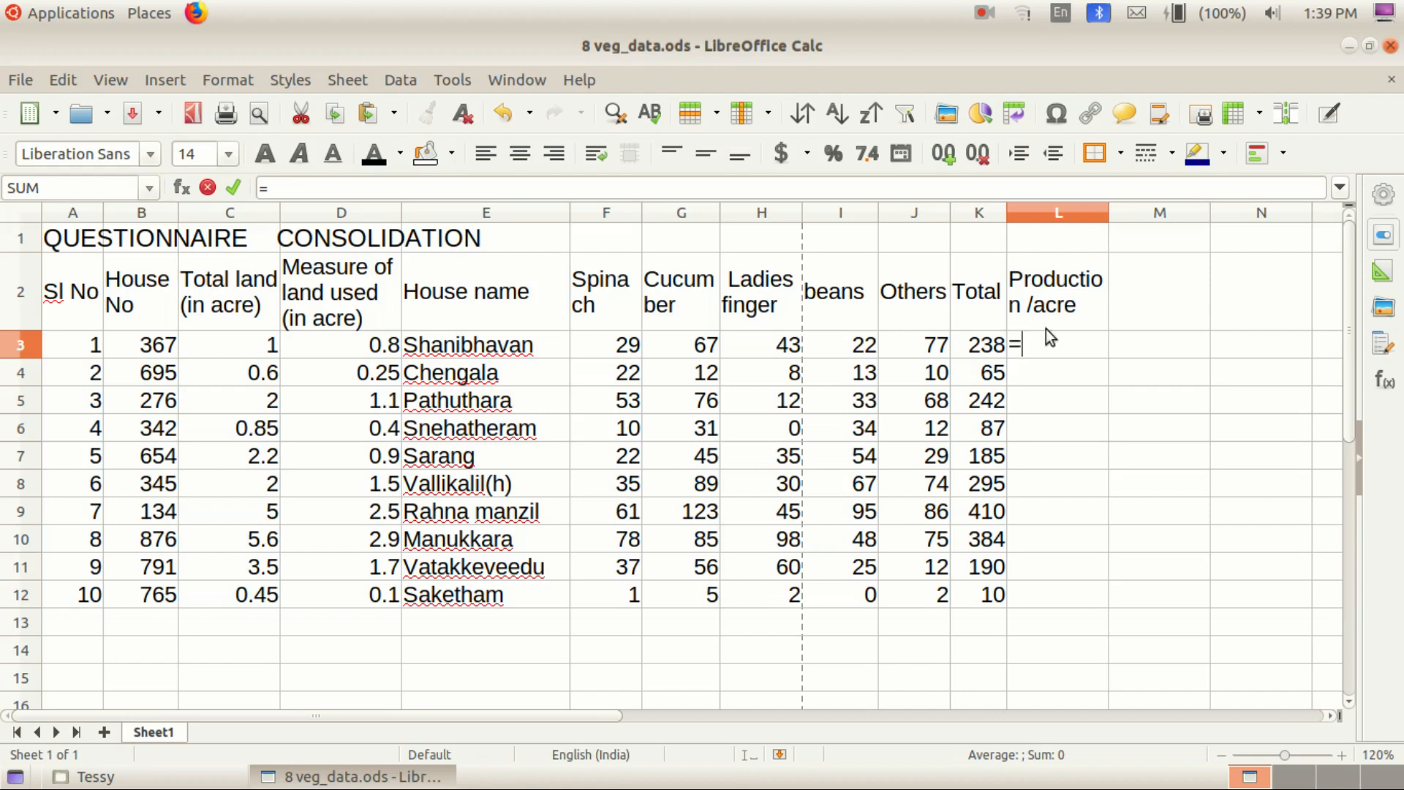
pyautogui.click(982, 351)
pyautogui.click(1063, 351)
pyautogui.write('/')
pyautogui.click(354, 356)
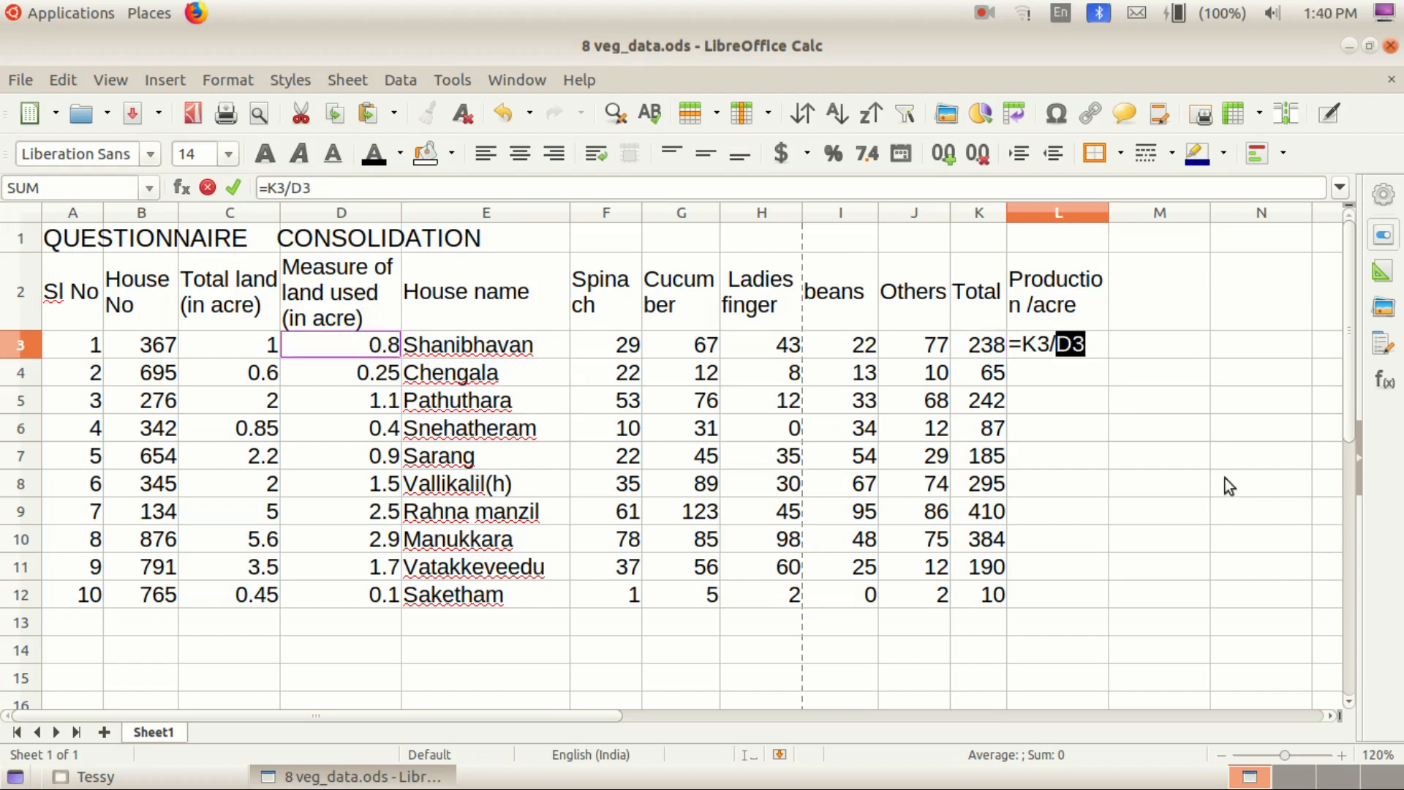
pyautogui.press('Return')
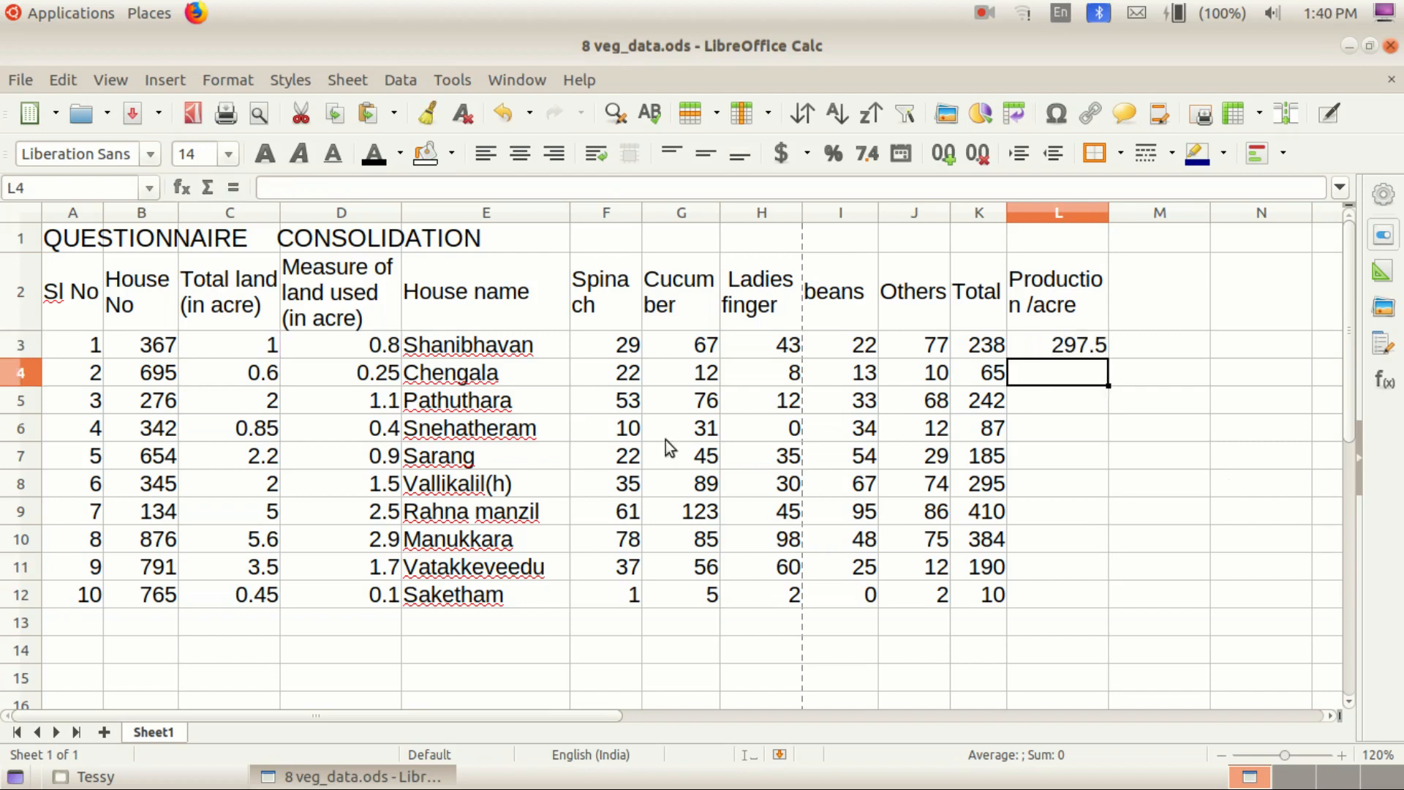
pyautogui.click(1087, 348)
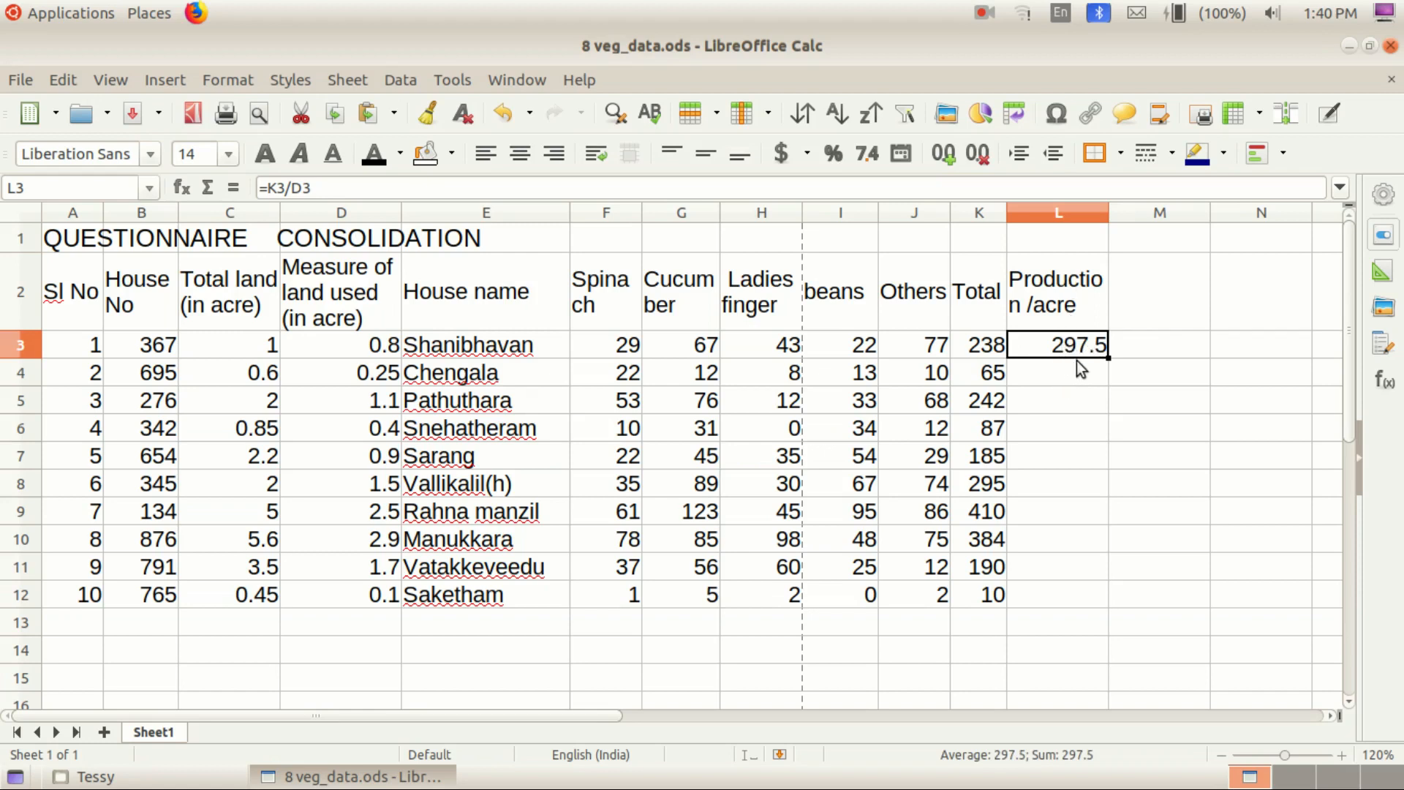
pyautogui.click(1121, 368)
pyautogui.click(1043, 342)
pyautogui.click(1103, 363)
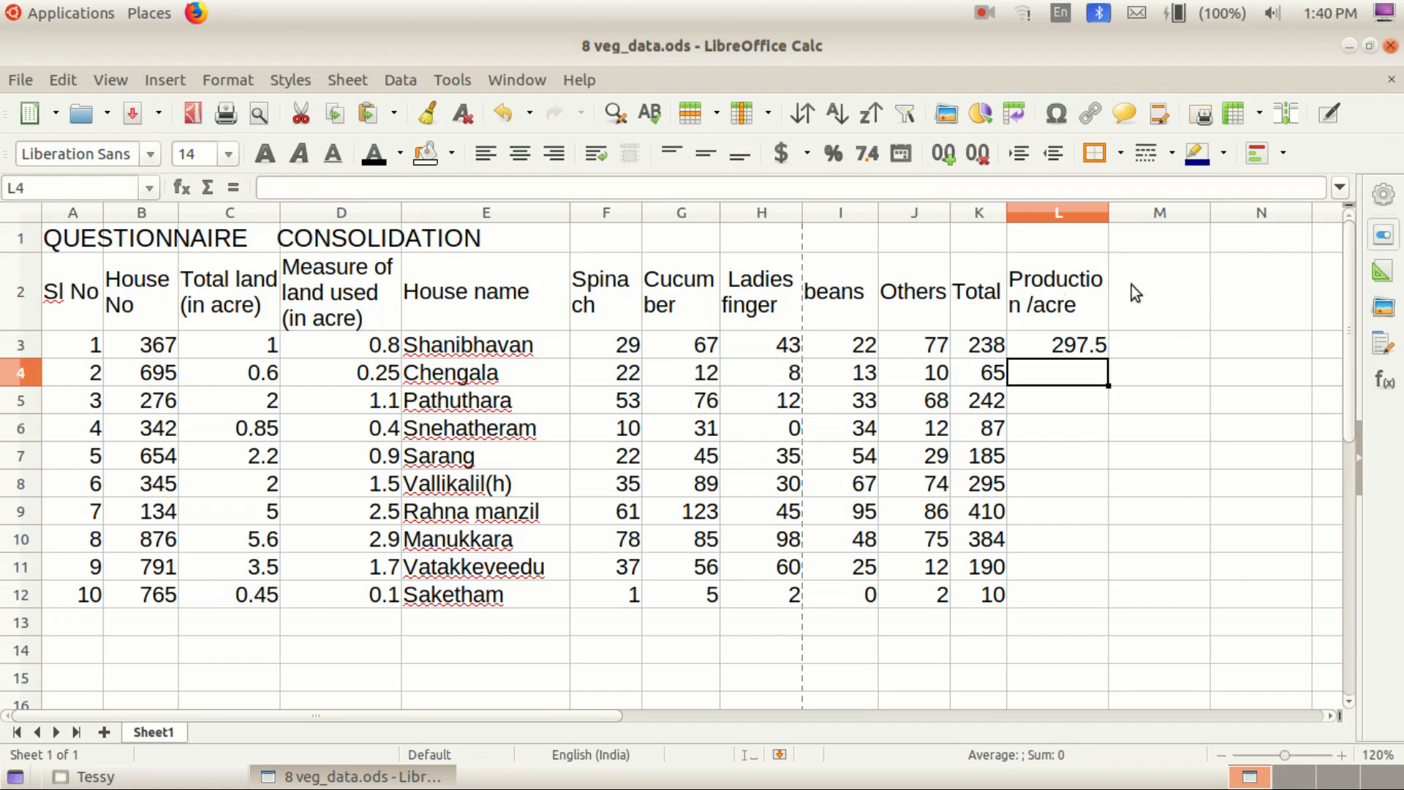
pyautogui.click(1053, 346)
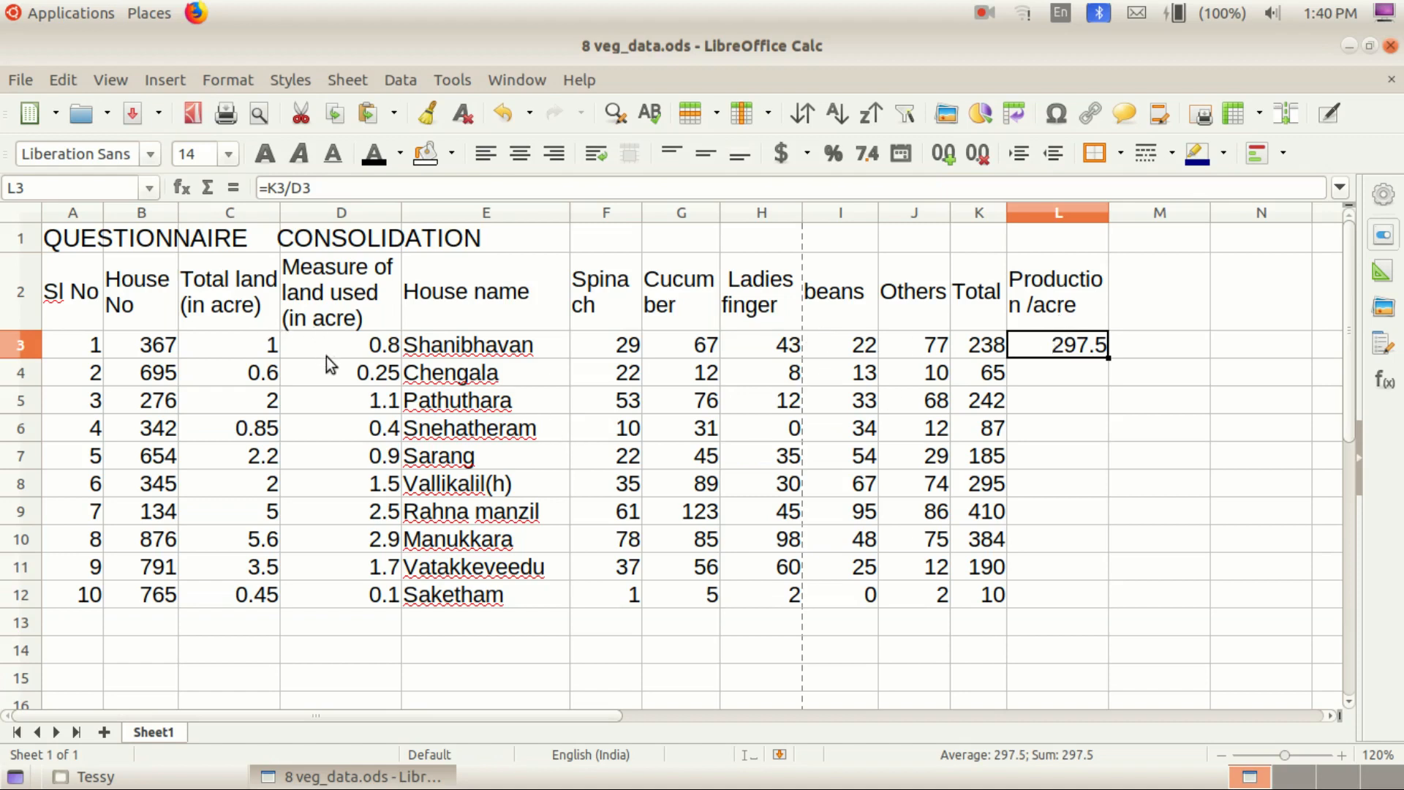
# Step: Enter the formula =K4/D4 in L4 to divide the second household's total by its land used
pyautogui.click(1047, 369)
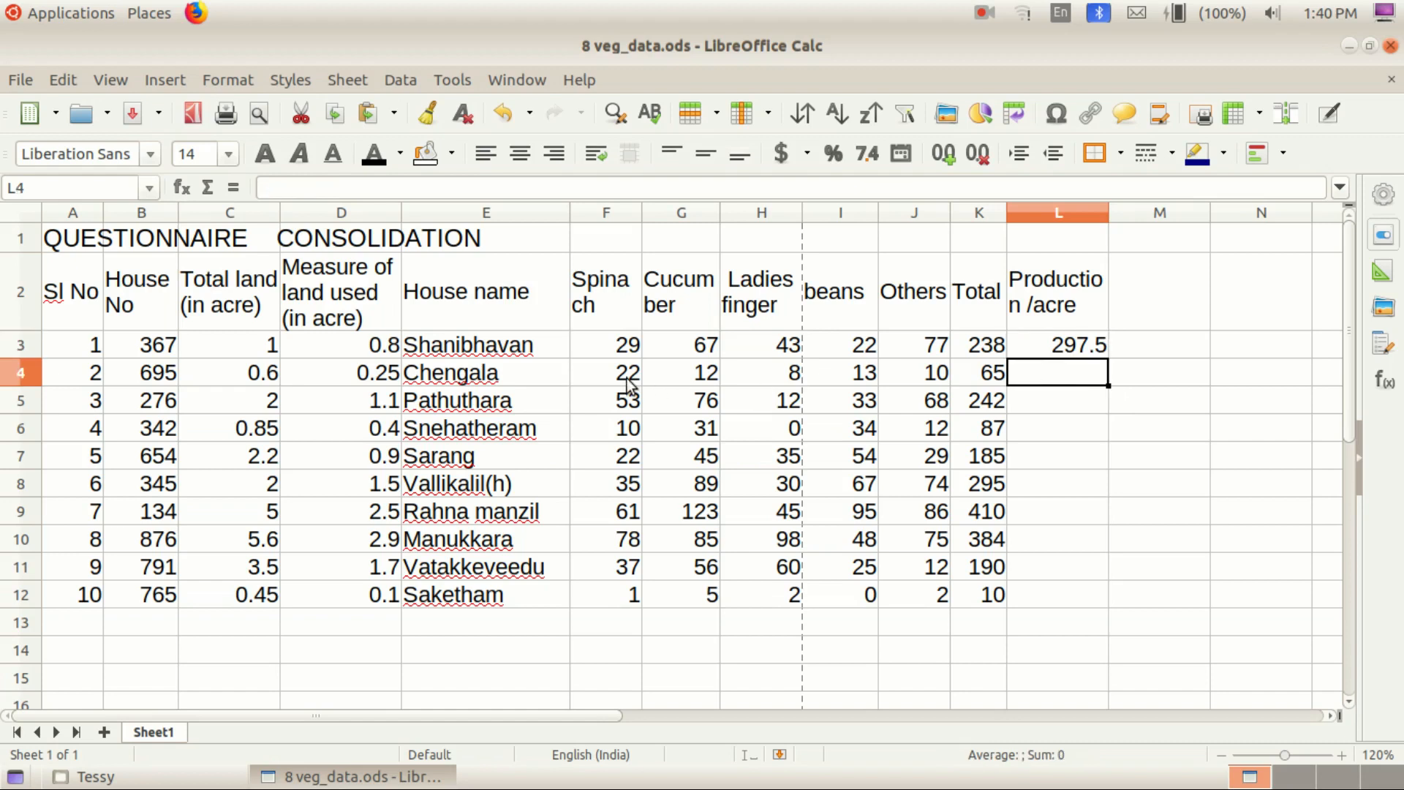
pyautogui.click(993, 372)
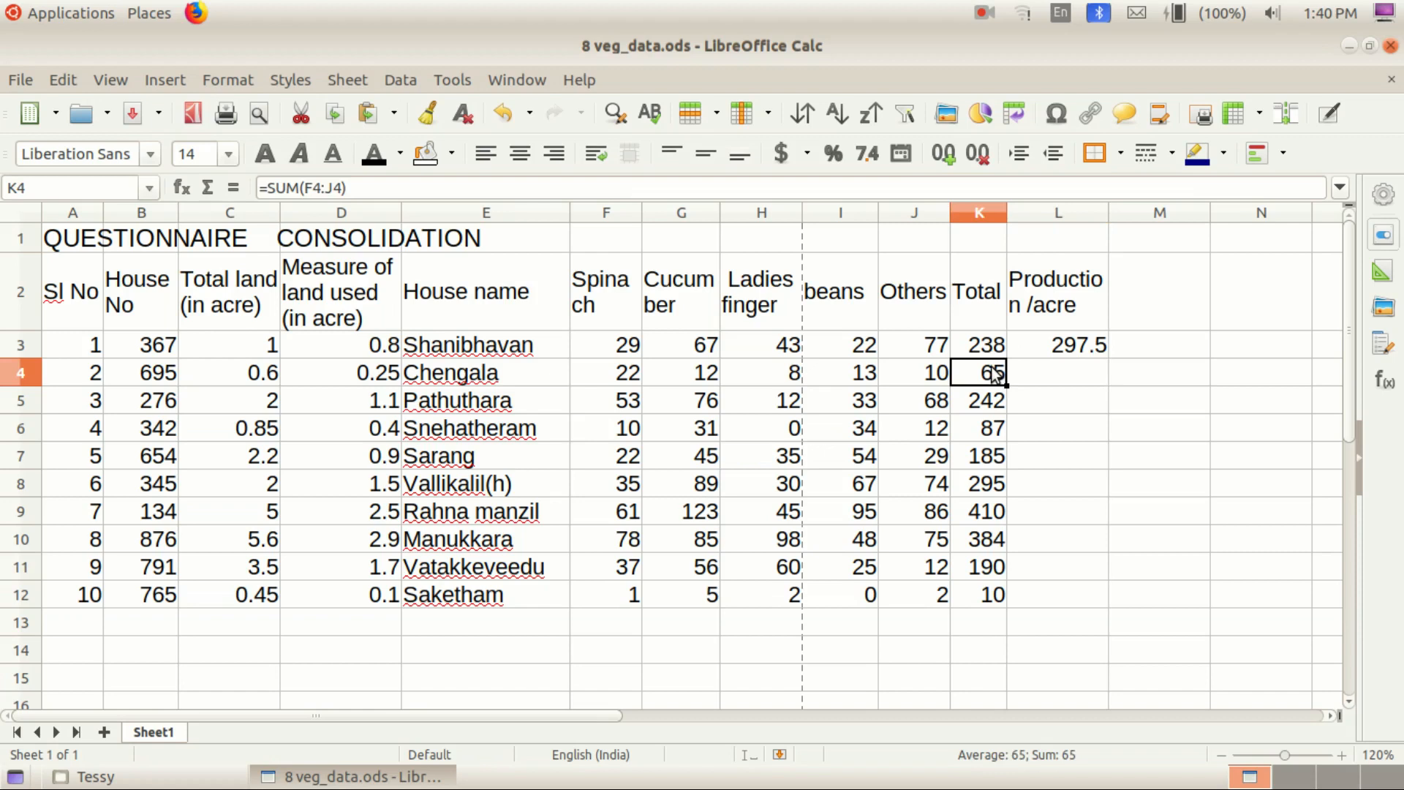
pyautogui.click(1016, 375)
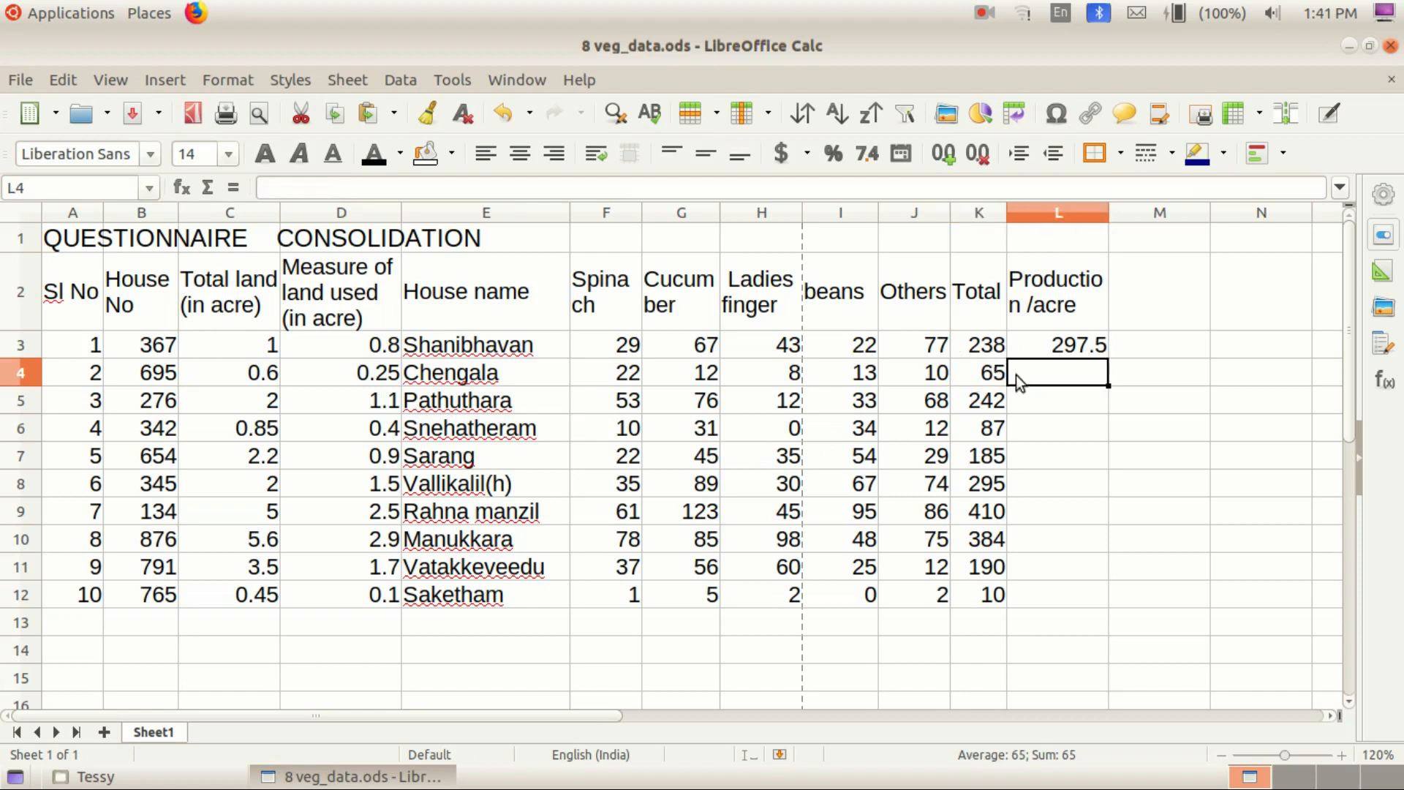
pyautogui.write('=')
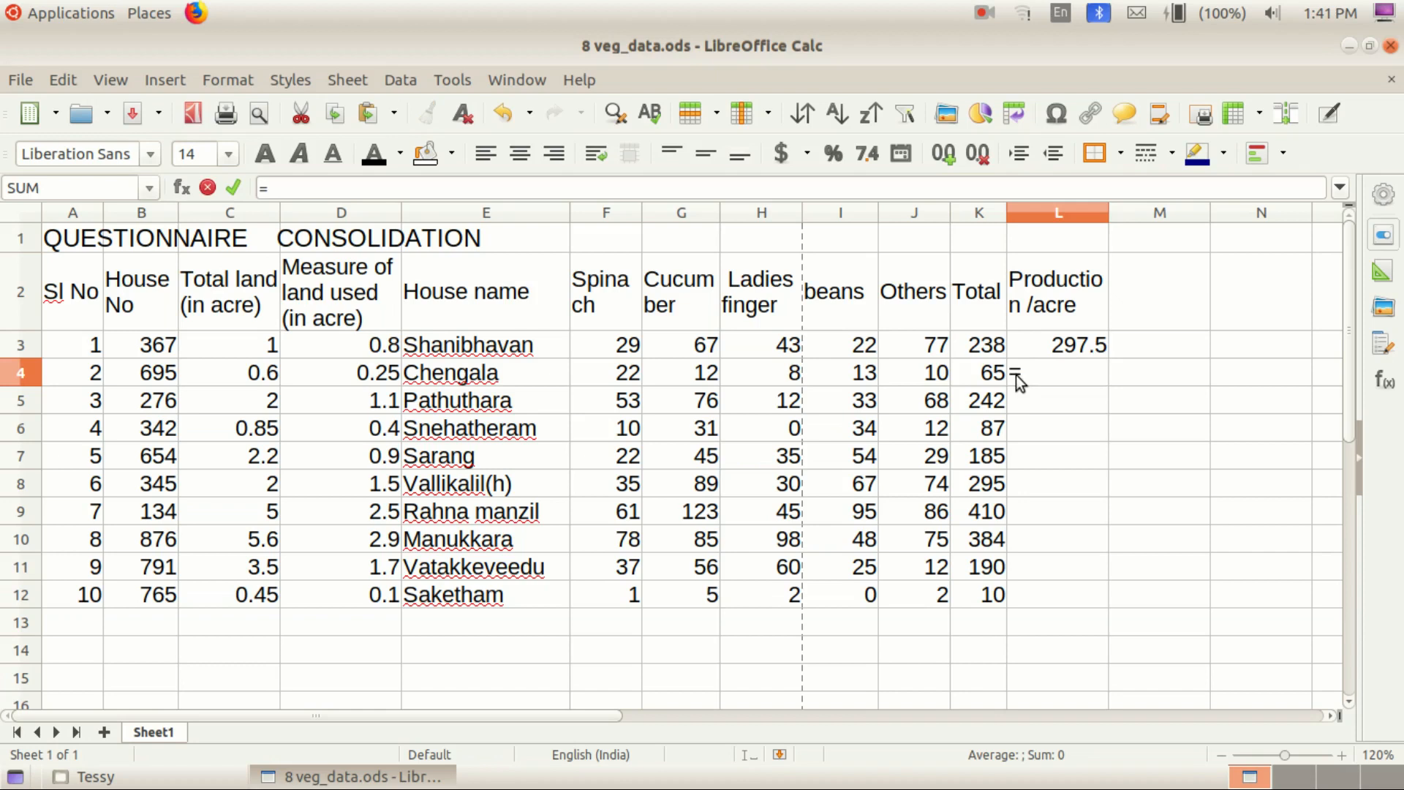
pyautogui.click(986, 375)
pyautogui.click(1051, 375)
pyautogui.write('/')
pyautogui.click(365, 379)
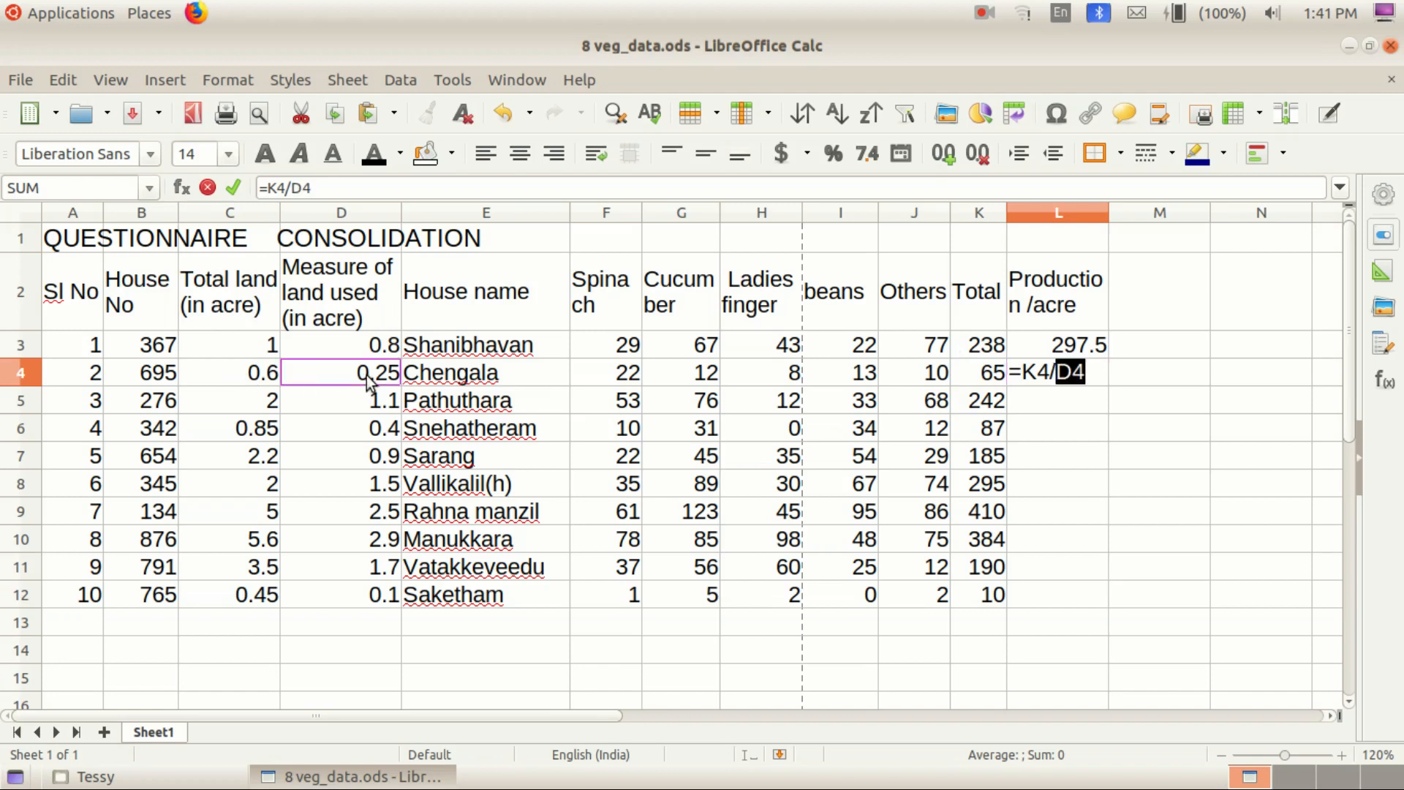
pyautogui.press('Return')
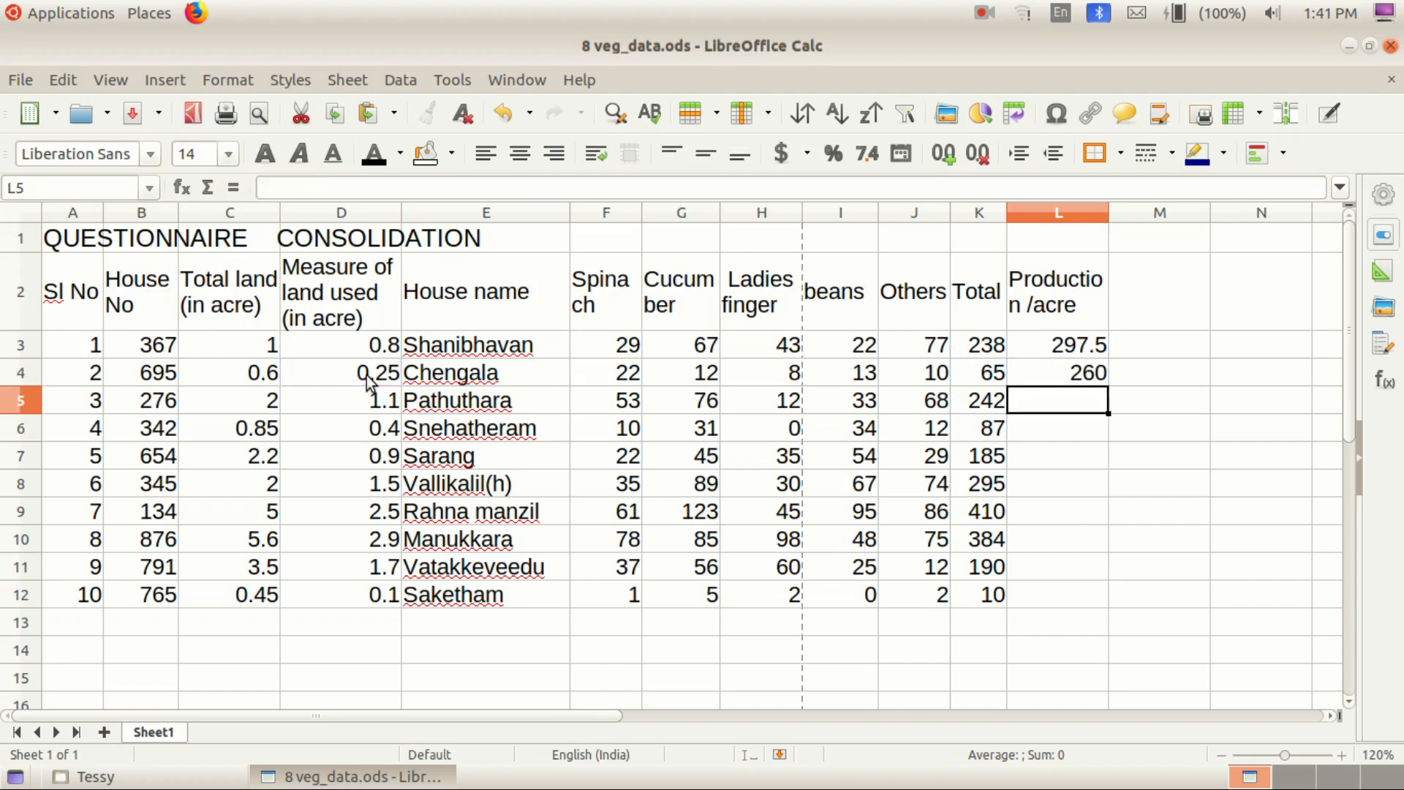
# Step: Auto-fill the Production /acre formula from L4 down to L12
pyautogui.click(1047, 380)
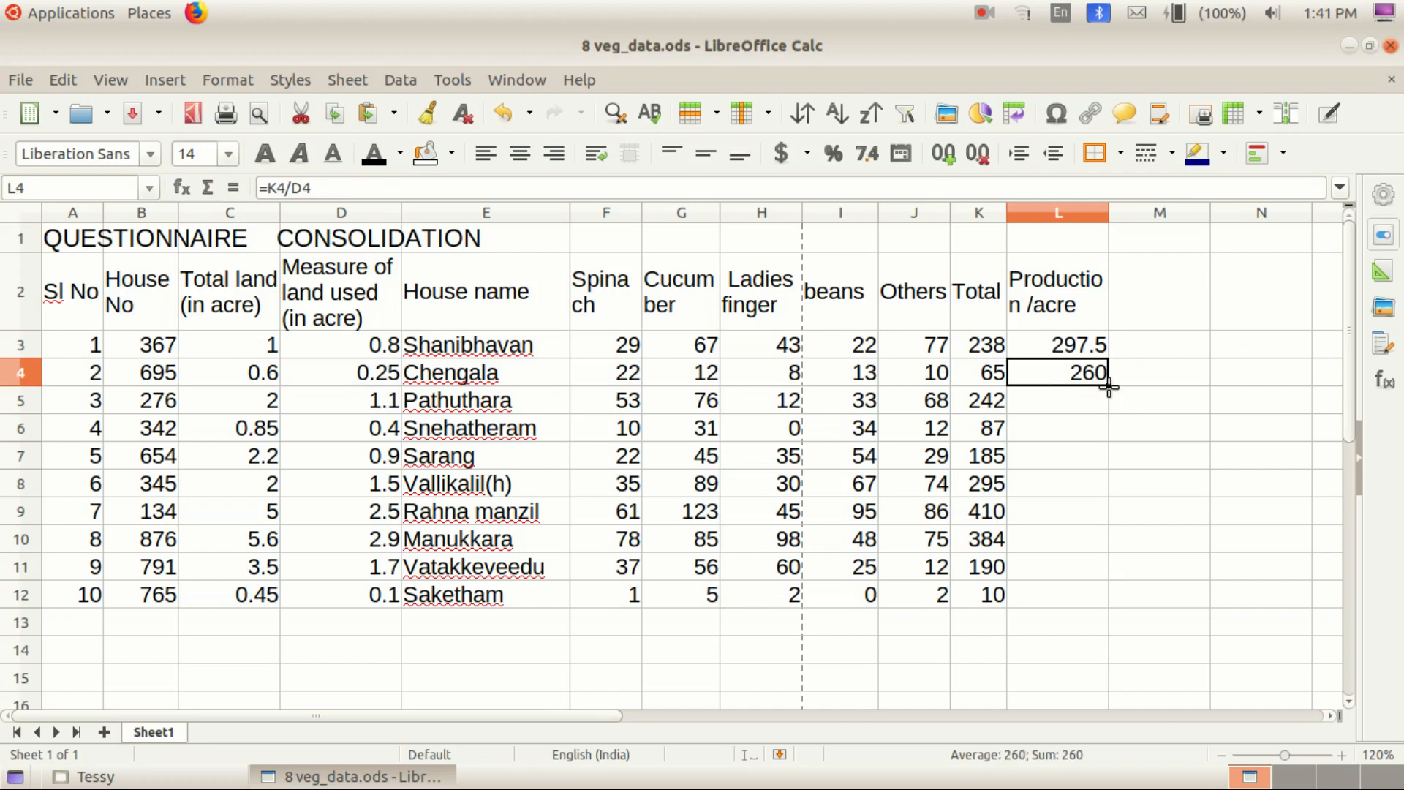
pyautogui.moveTo(1109, 387); pyautogui.dragTo(1089, 601)
pyautogui.click(1147, 515)
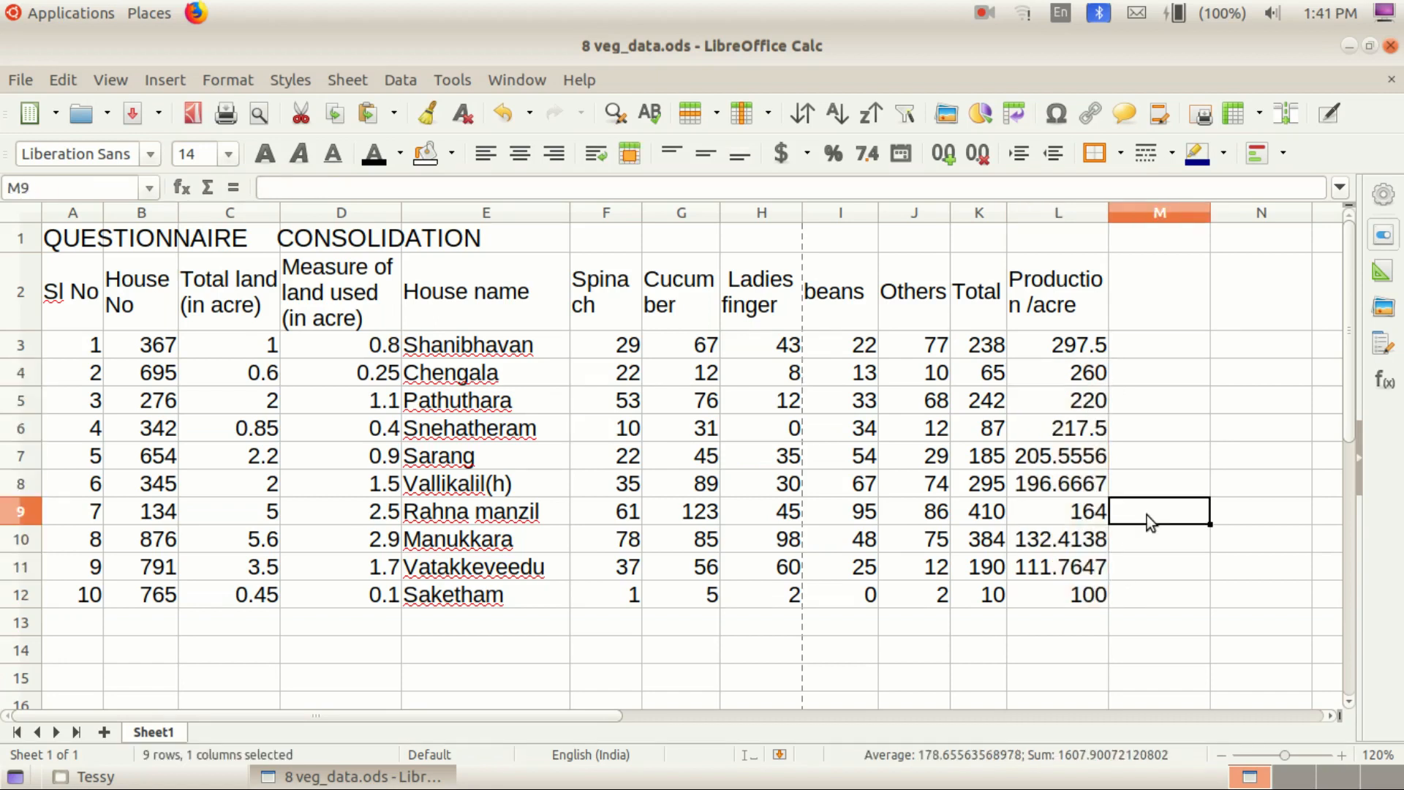
pyautogui.click(1093, 369)
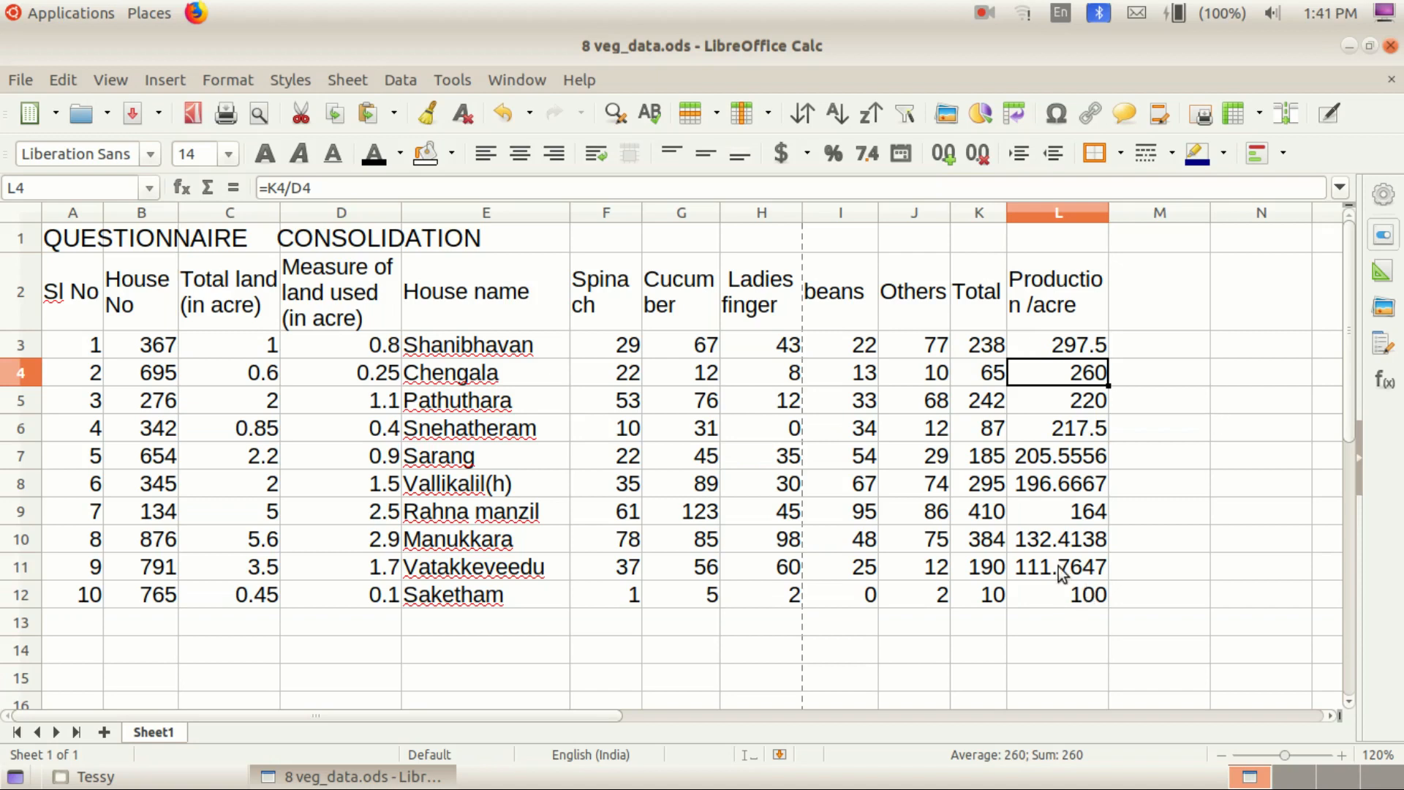
pyautogui.click(1165, 402)
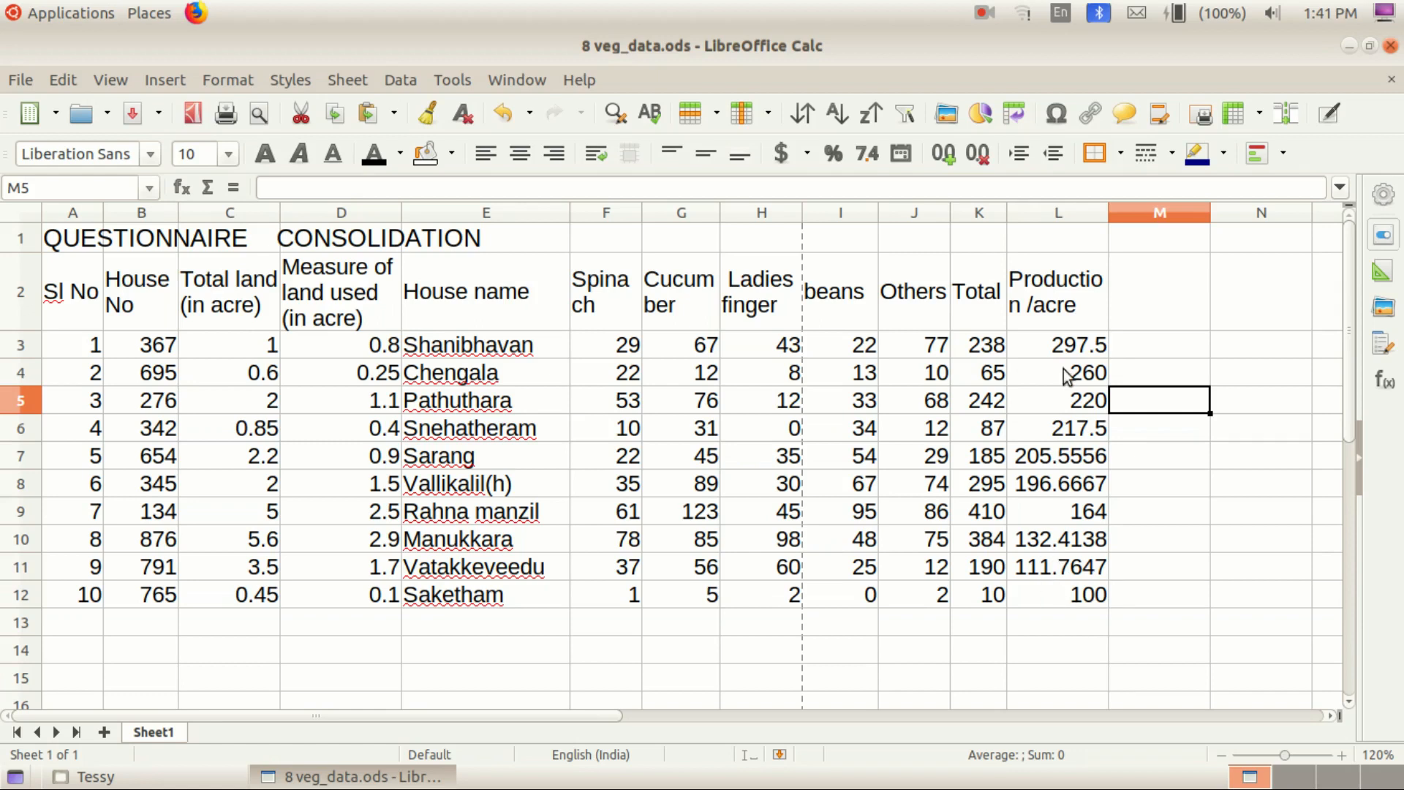
# Step: Sort the whole range A1:L12, title row included, by Column L in descending order
pyautogui.click(1045, 351)
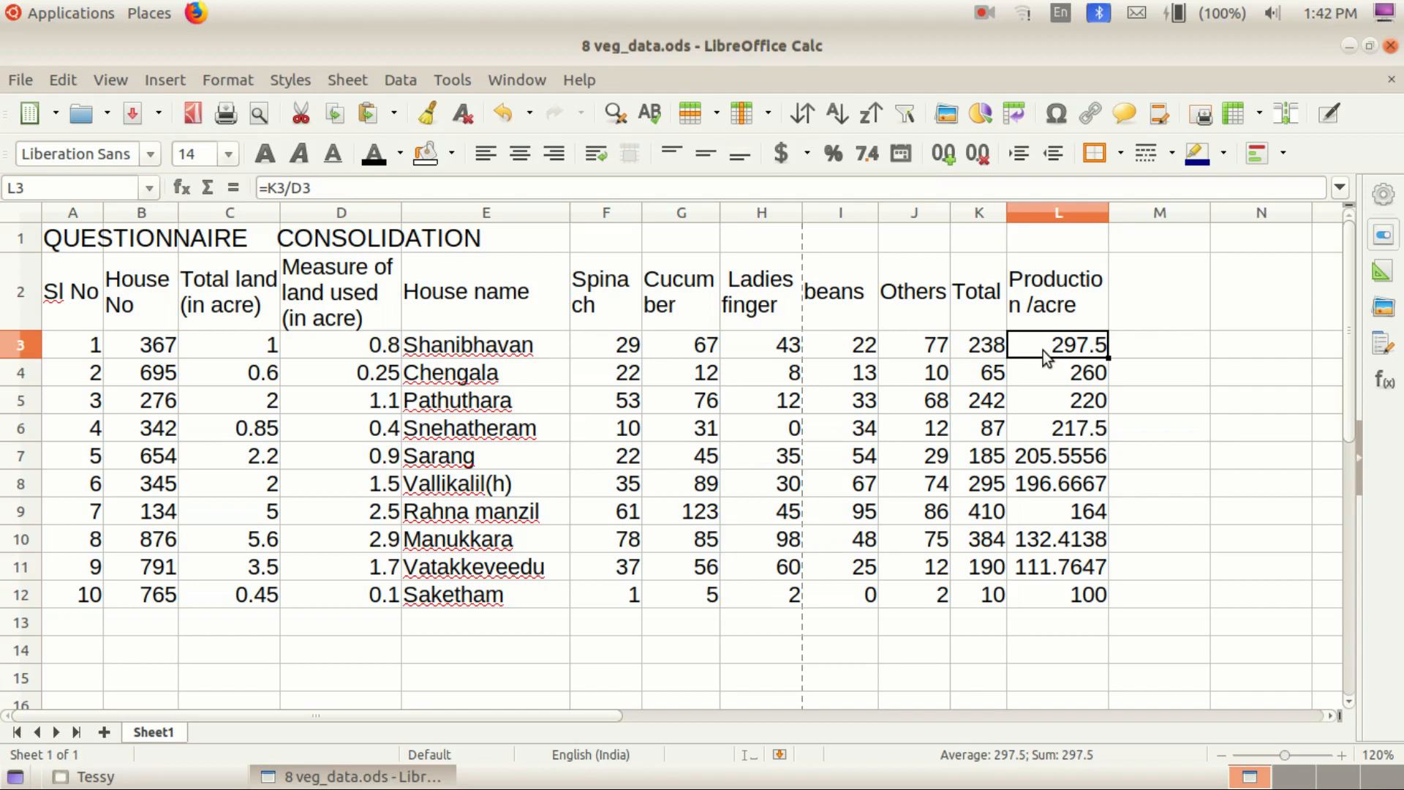
pyautogui.click(1068, 314)
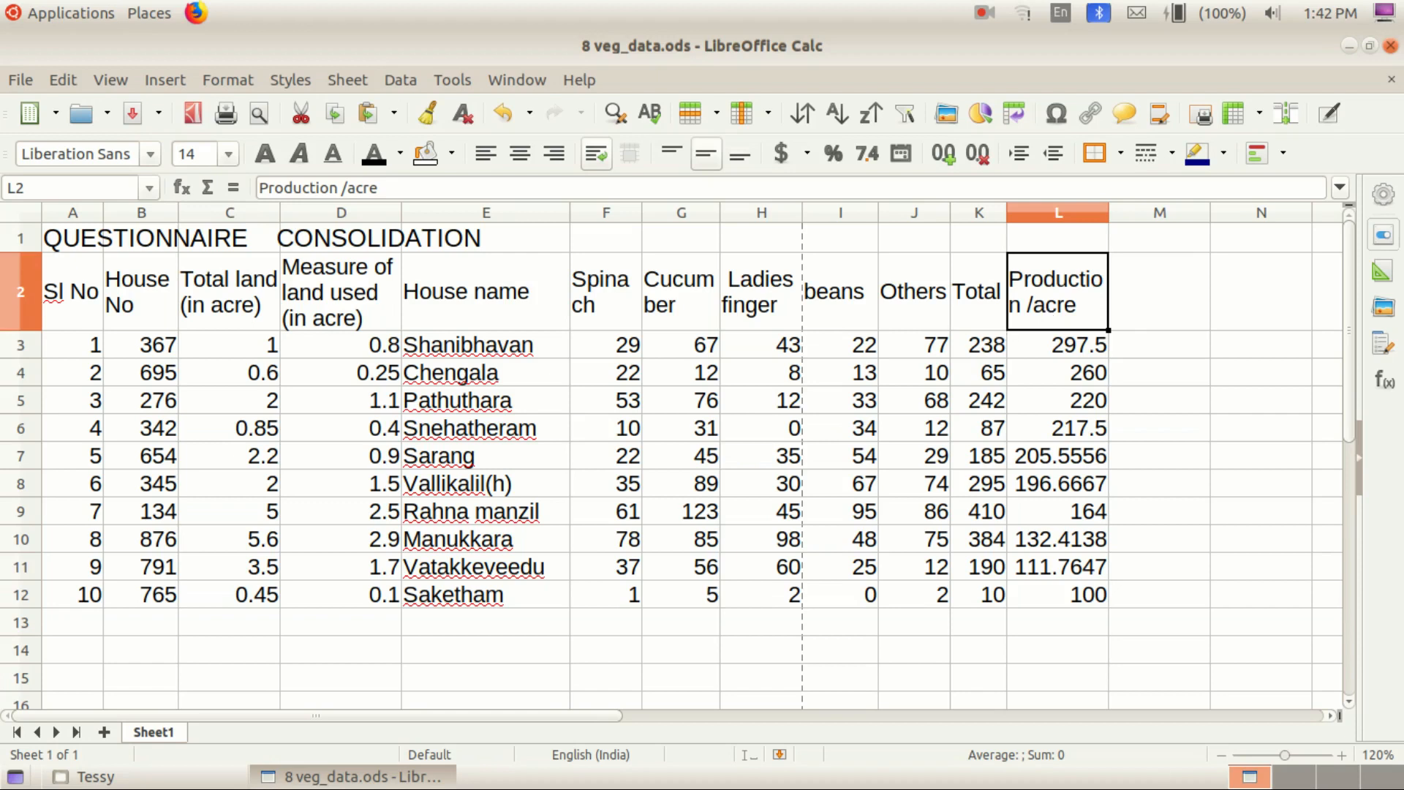
pyautogui.click(1168, 370)
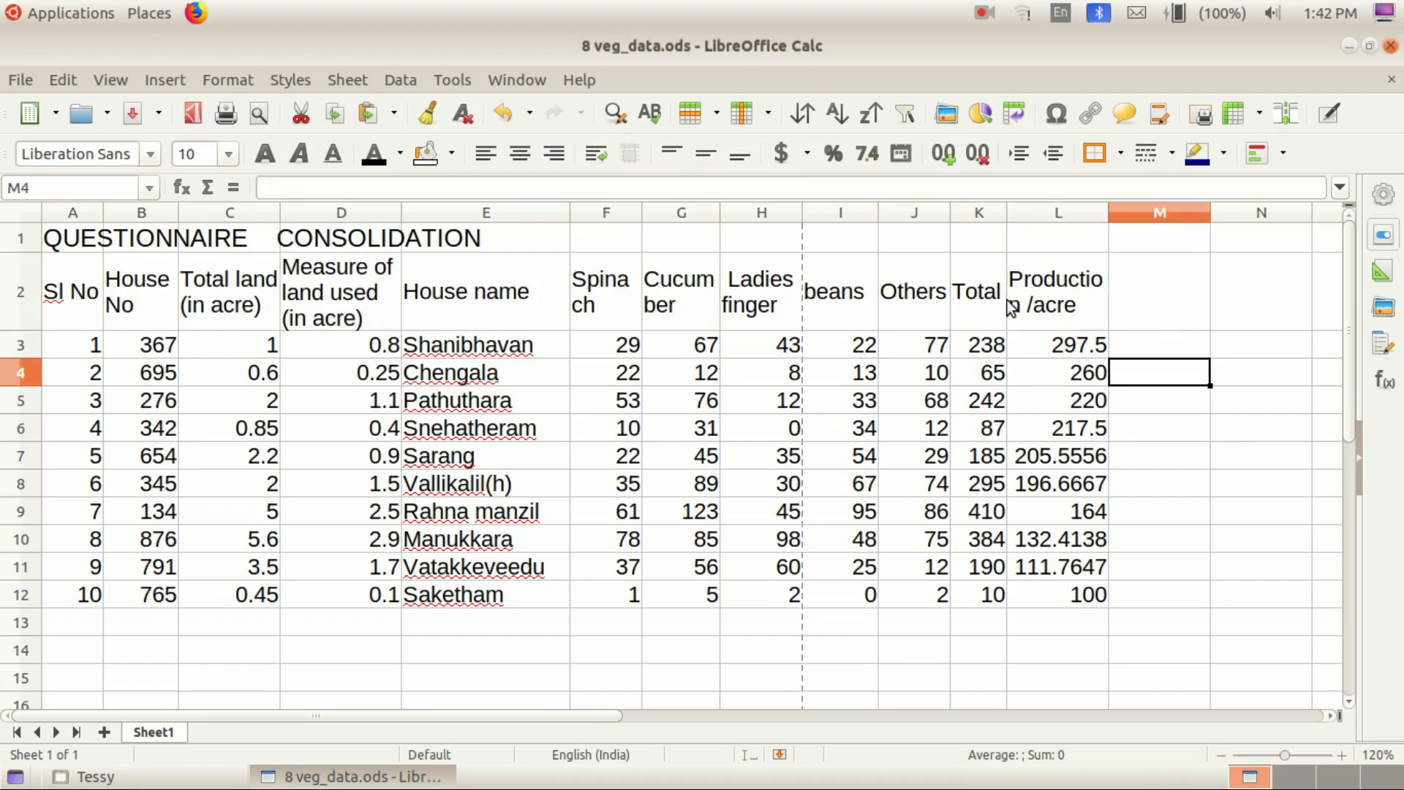
pyautogui.click(1027, 311)
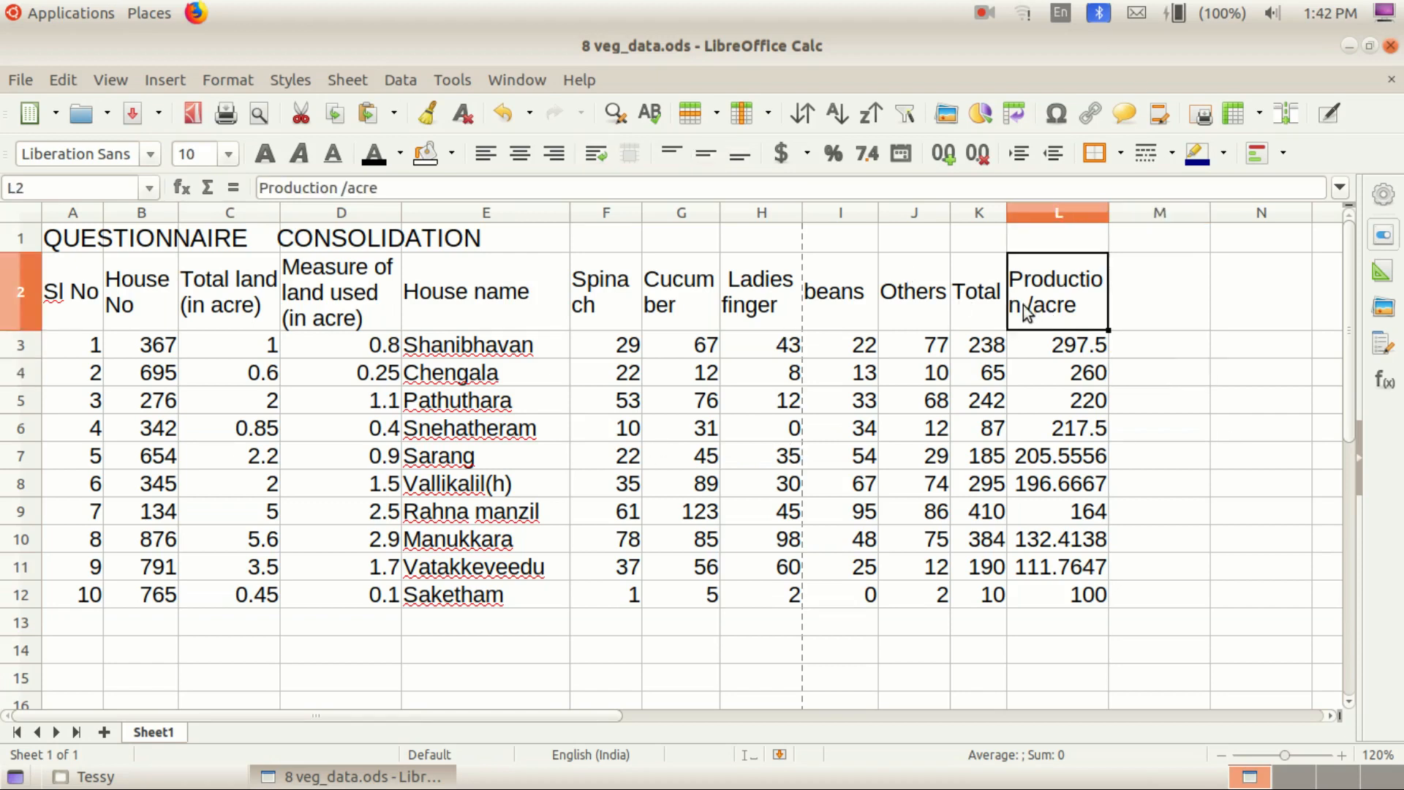
pyautogui.click(390, 76)
pyautogui.click(408, 107)
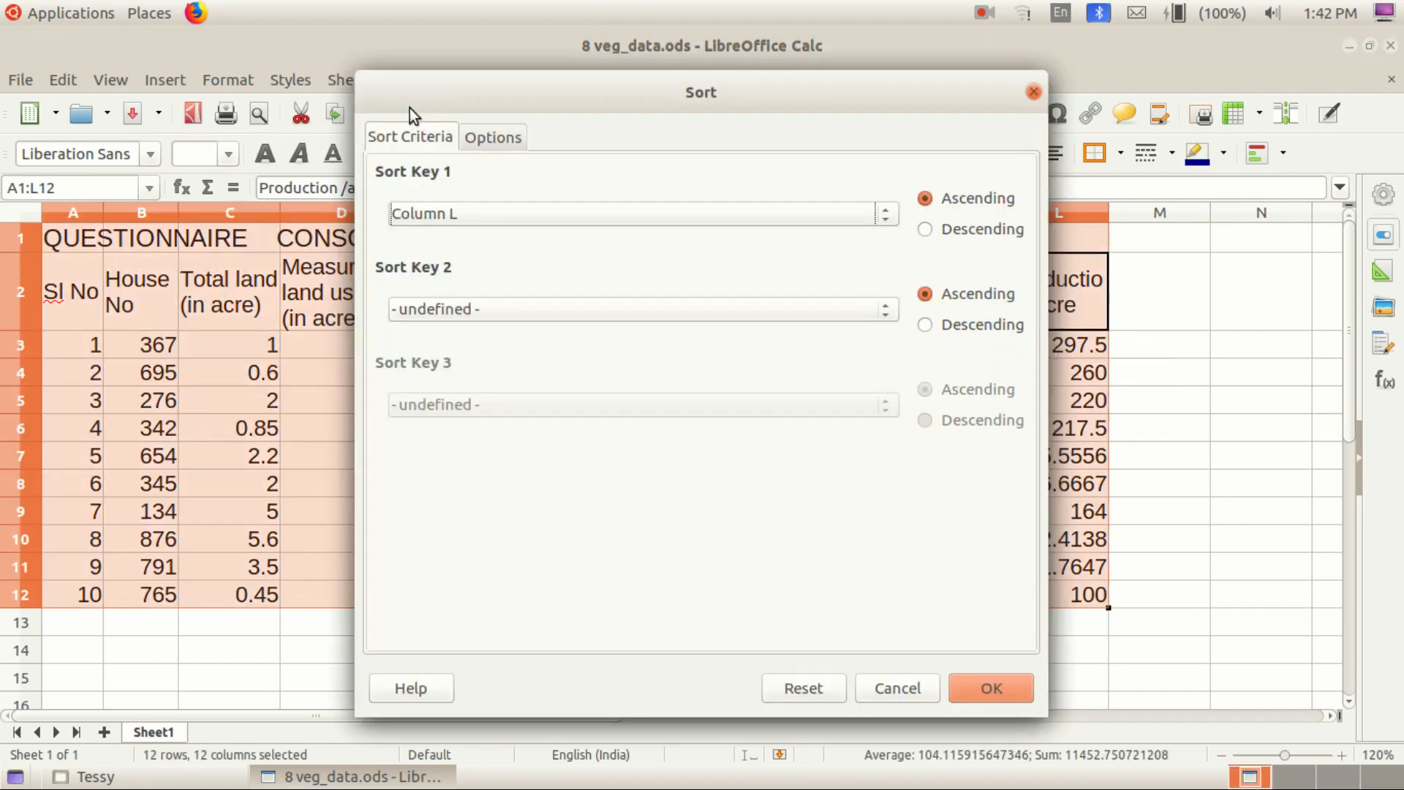
pyautogui.moveTo(636, 85); pyautogui.dragTo(691, 149)
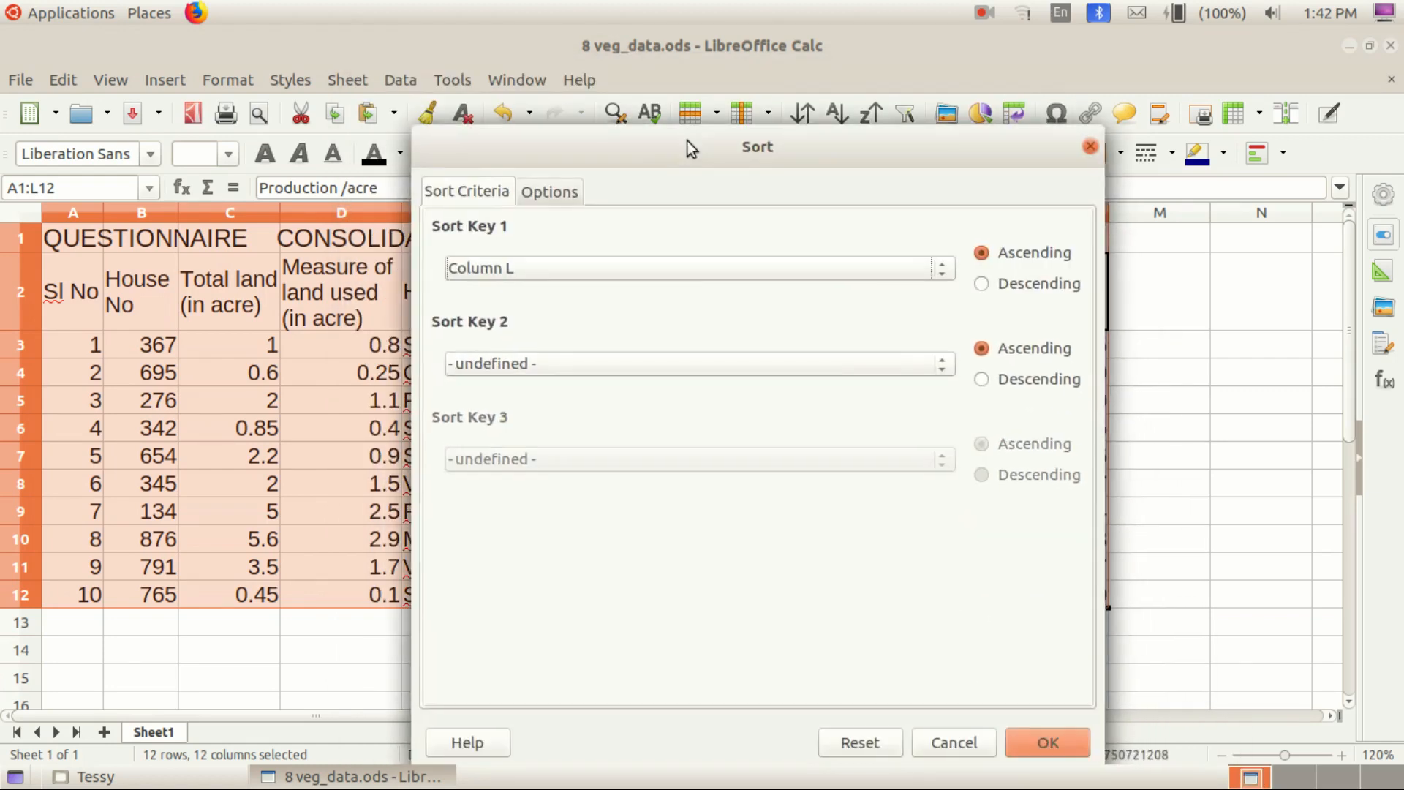
pyautogui.moveTo(797, 144); pyautogui.dragTo(720, 3)
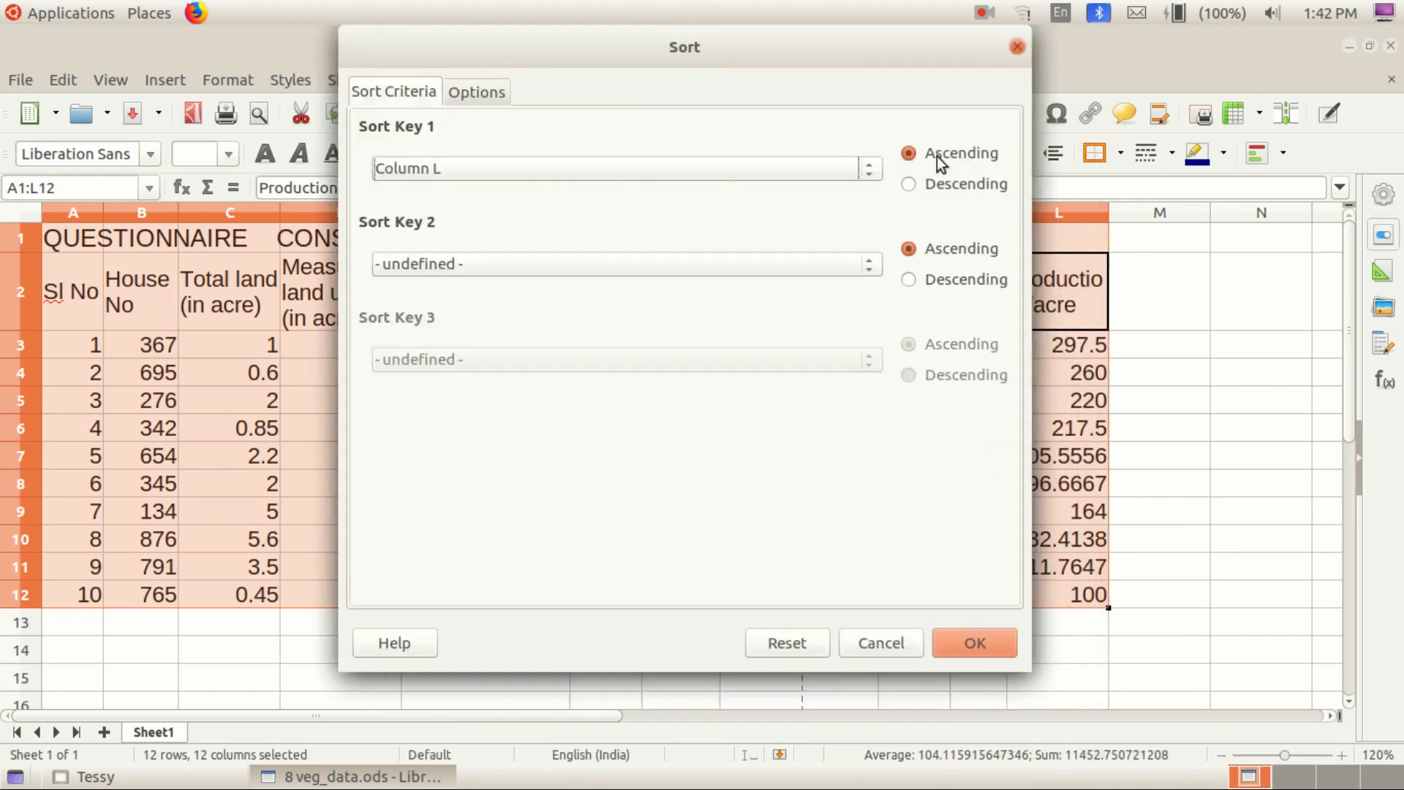
pyautogui.click(909, 184)
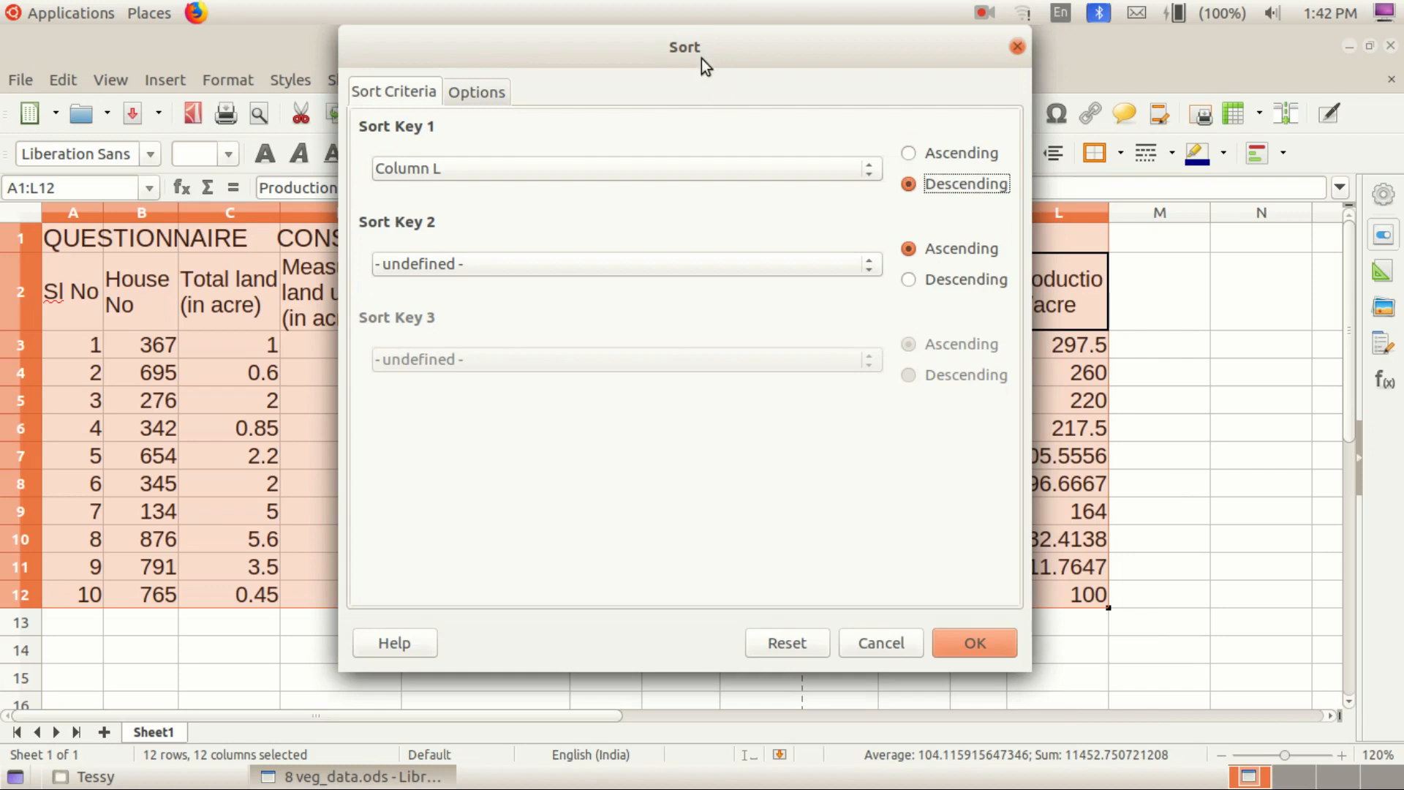
pyautogui.moveTo(704, 53); pyautogui.dragTo(501, 292)
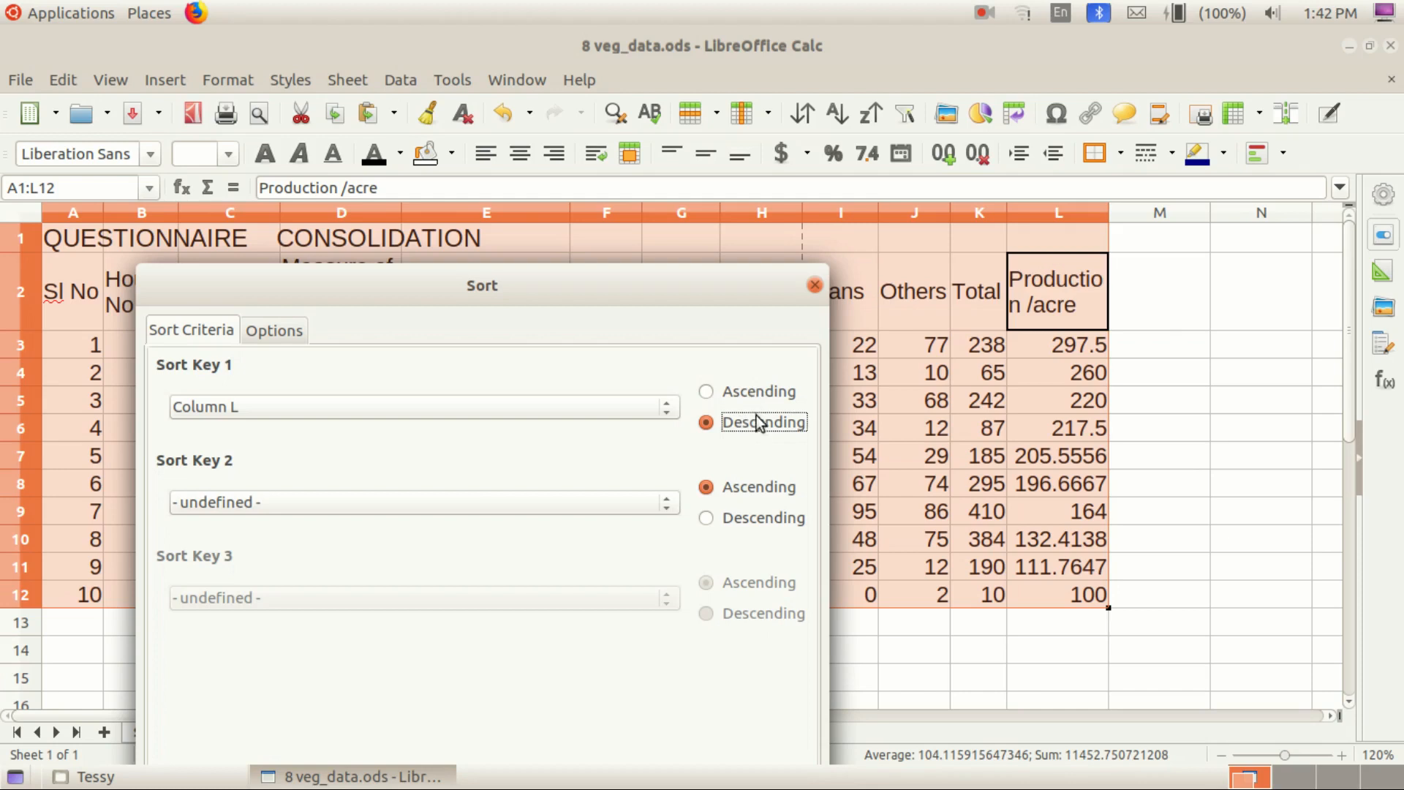
pyautogui.moveTo(572, 282); pyautogui.dragTo(523, 44)
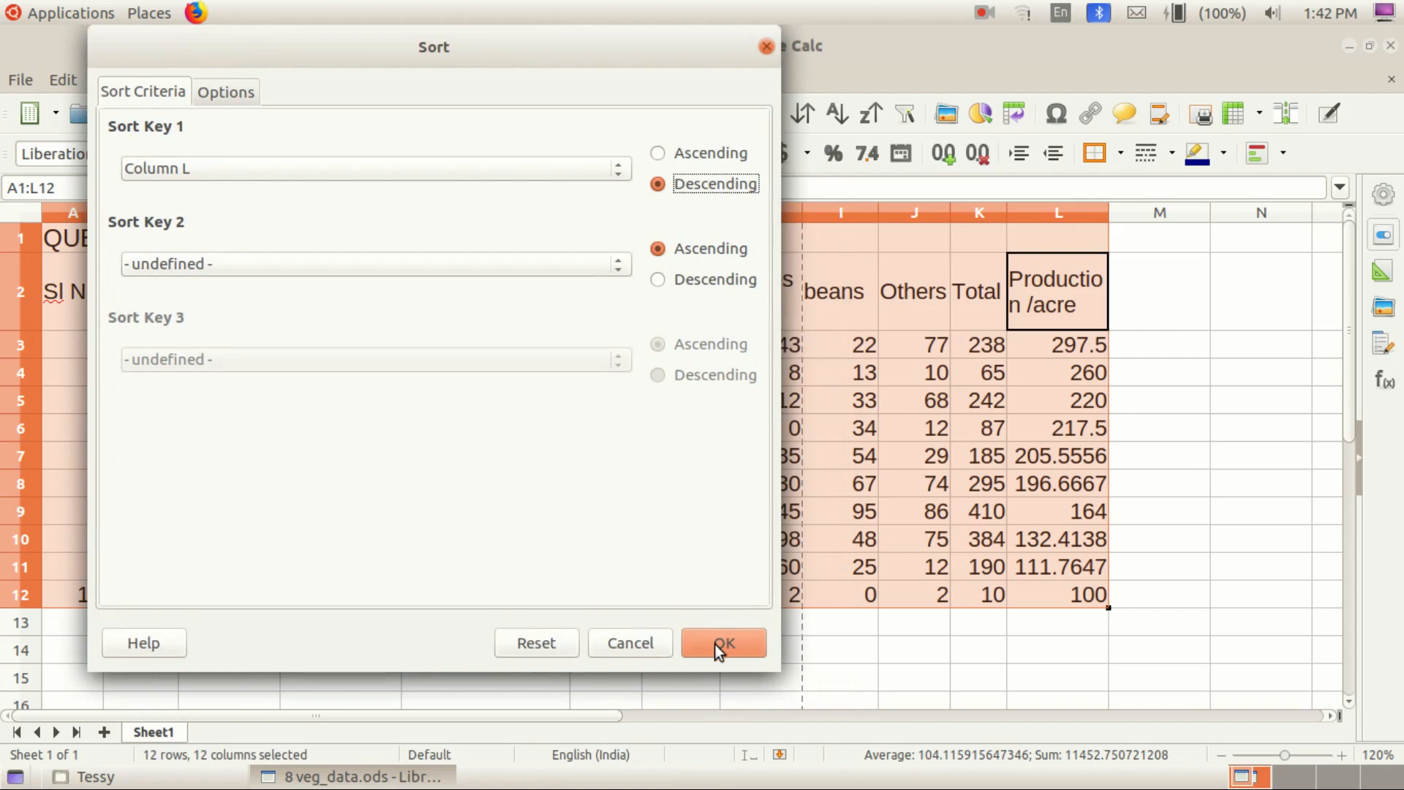
pyautogui.click(720, 642)
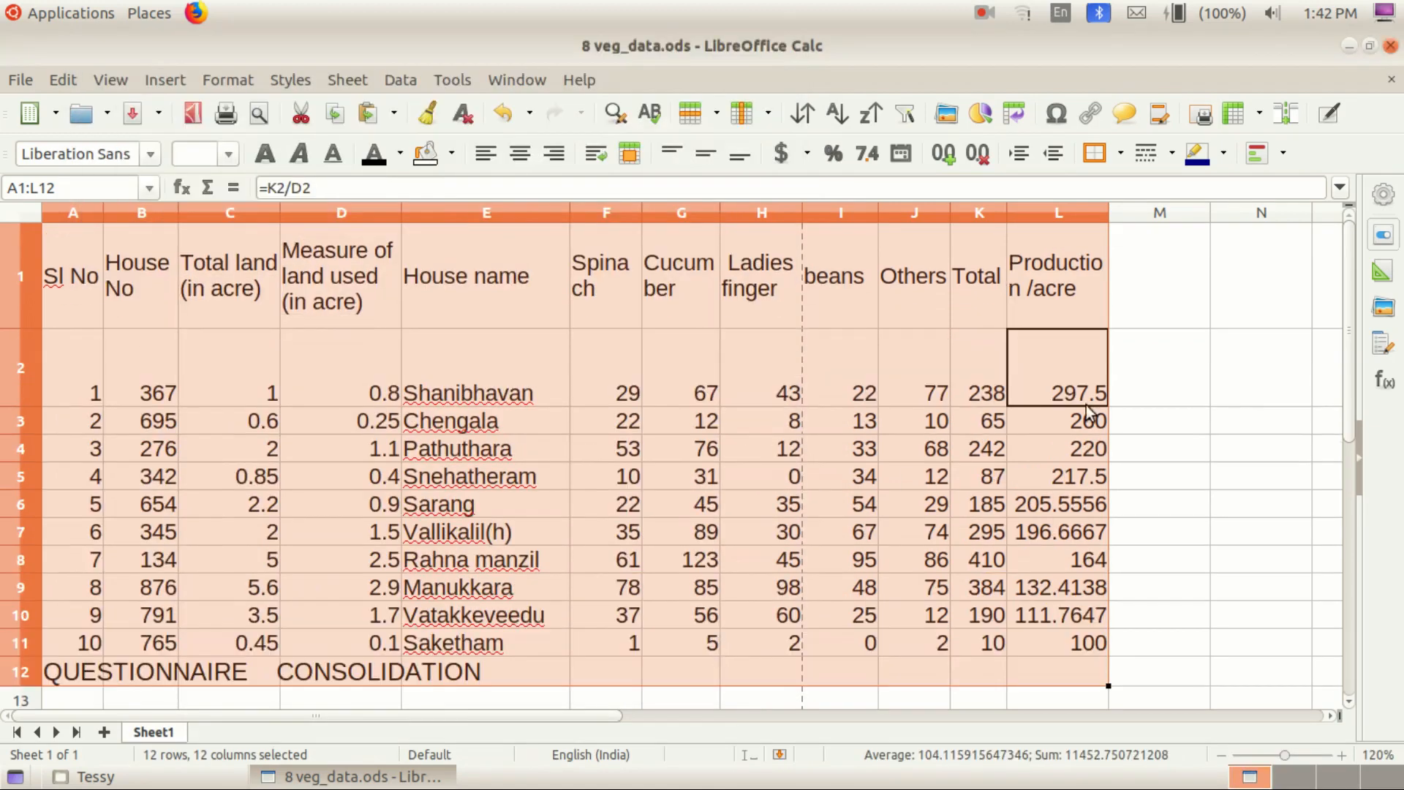
# Step: Reduce the height of row 2, which holds the first household's record
pyautogui.click(1166, 387)
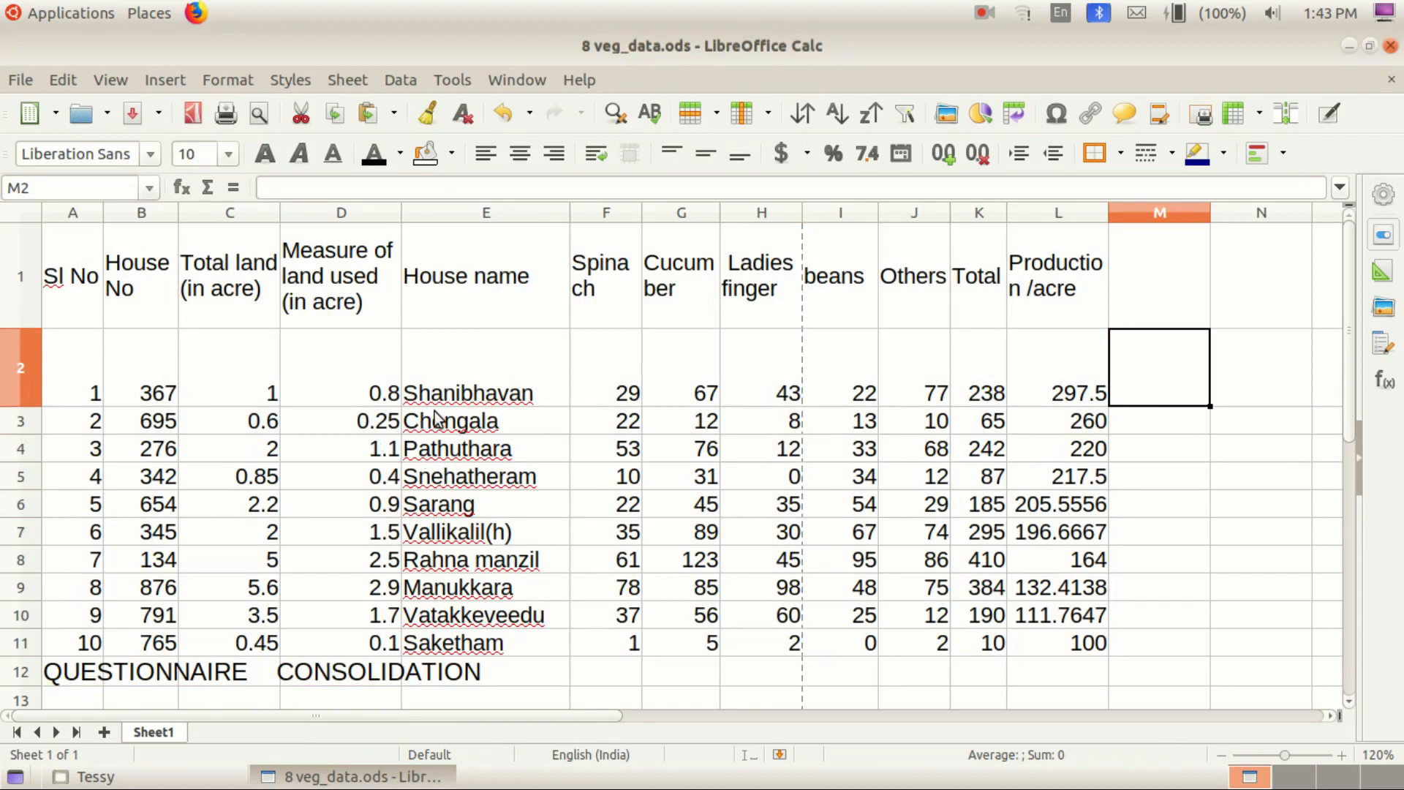
pyautogui.click(479, 402)
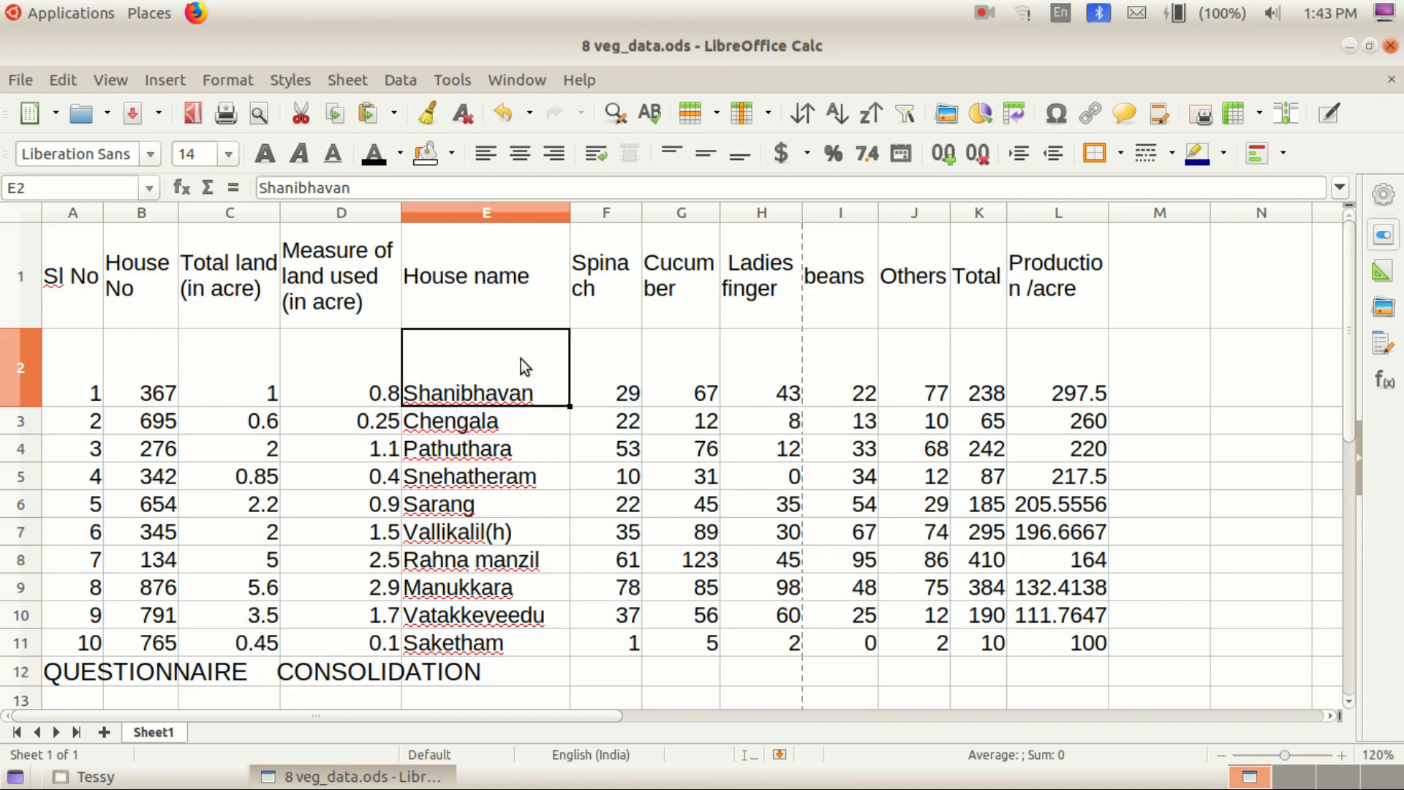
pyautogui.click(1091, 399)
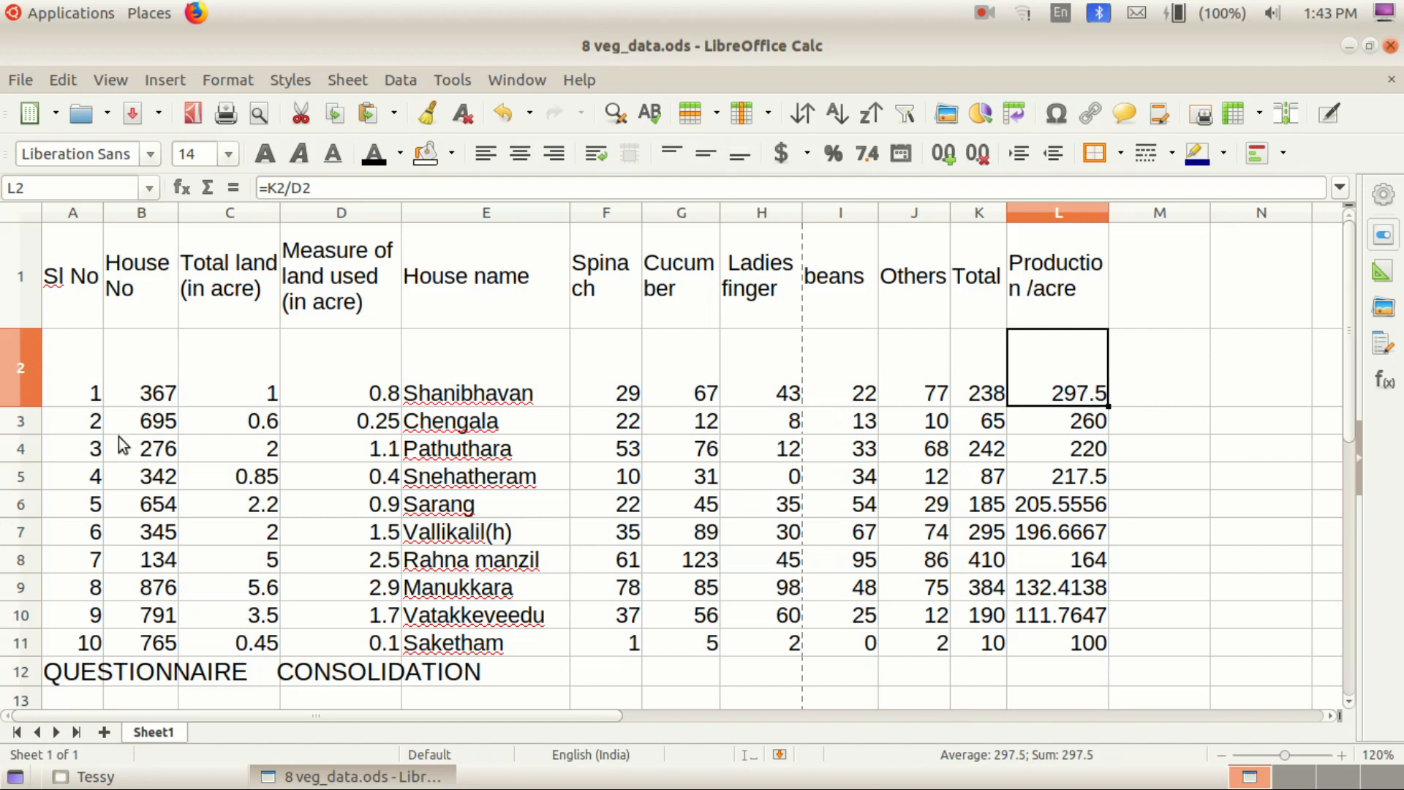
pyautogui.moveTo(25, 408); pyautogui.dragTo(24, 367)
pyautogui.click(1153, 403)
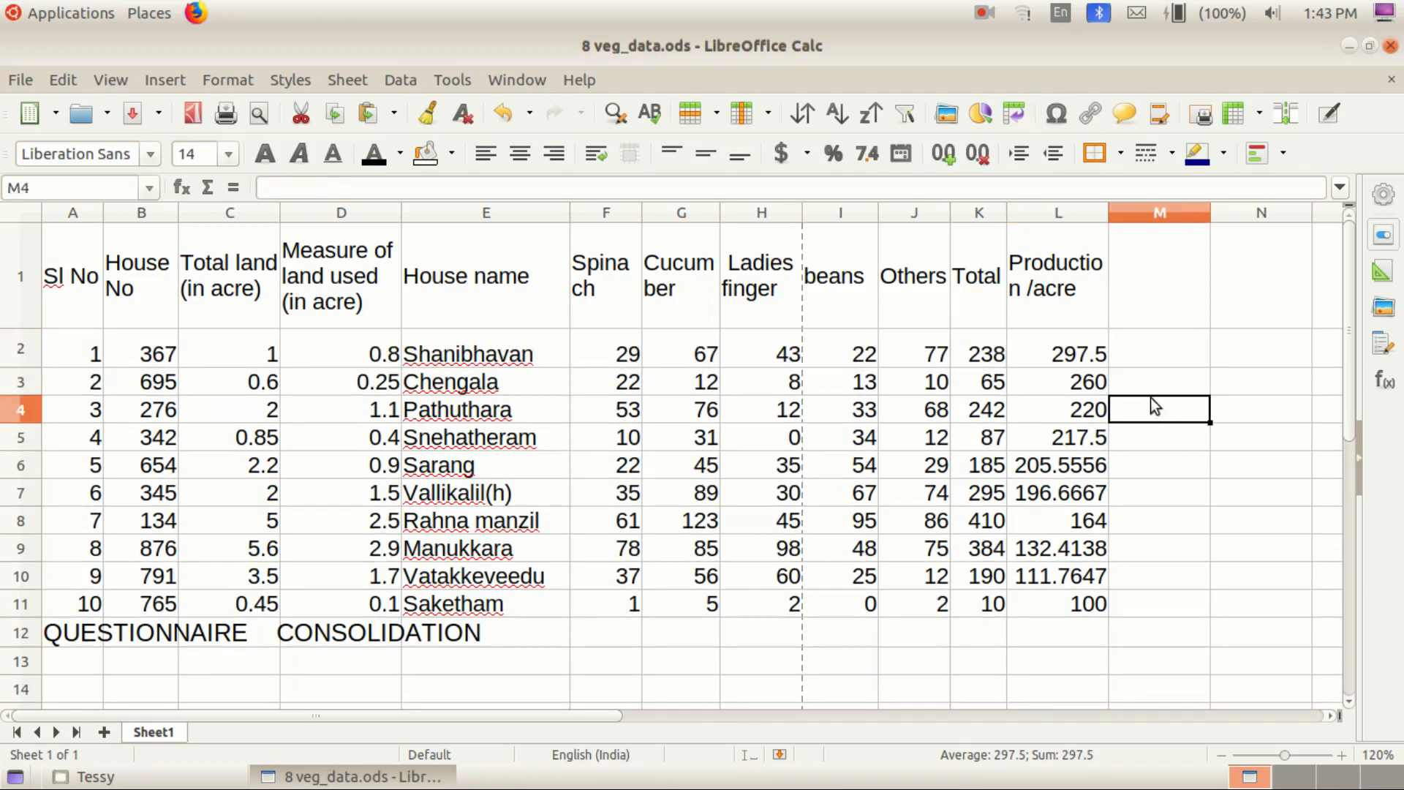
pyautogui.click(1084, 362)
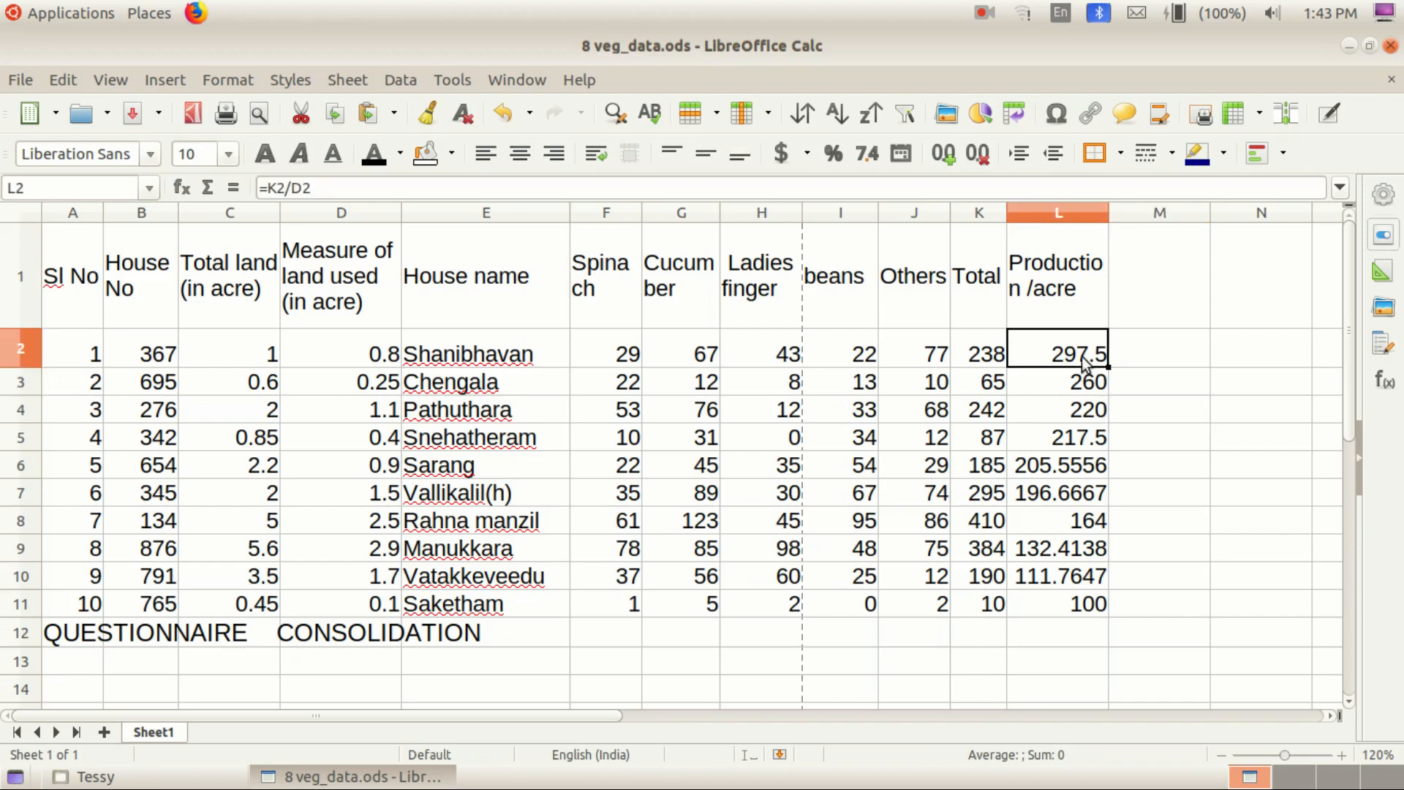
pyautogui.click(1142, 348)
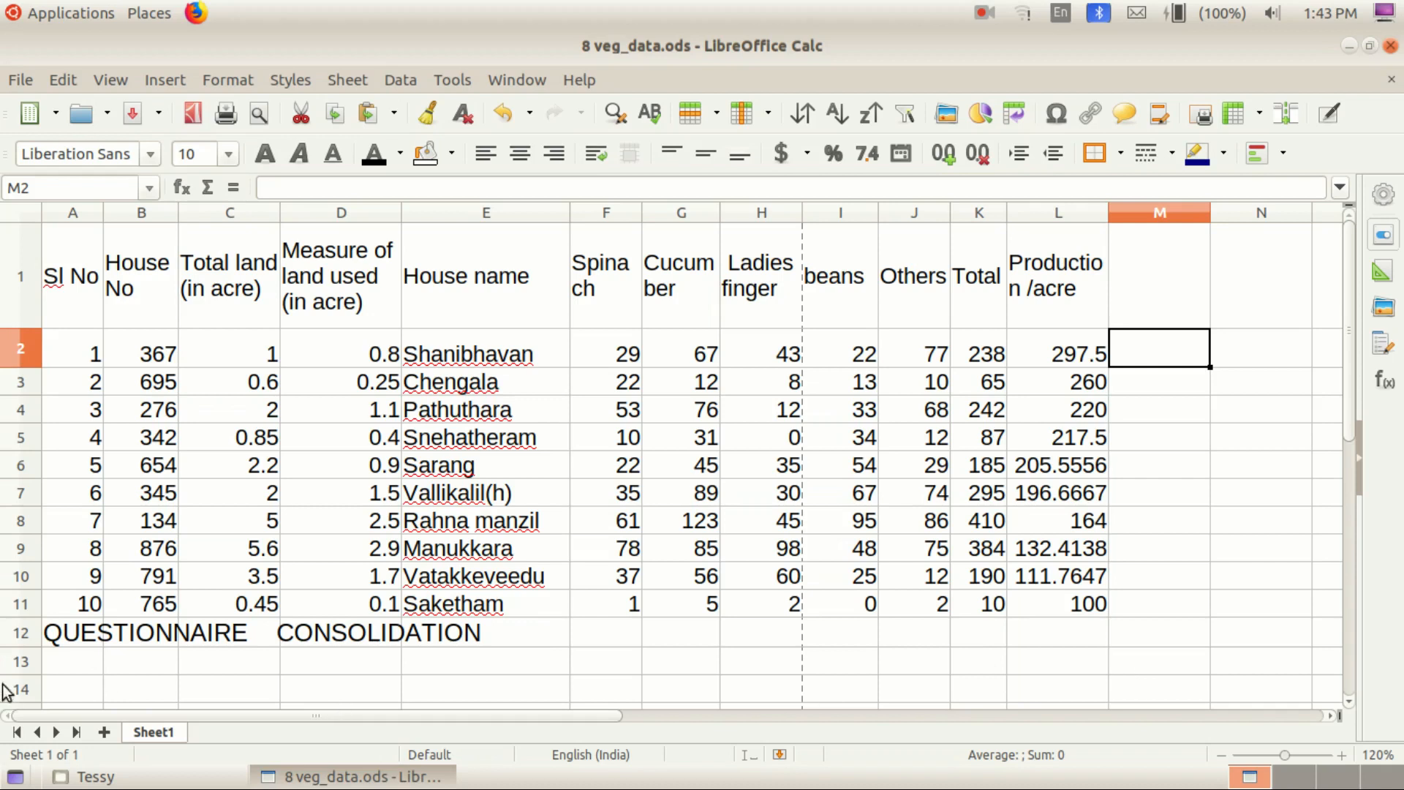
# Step: Undo the row 2 height change, the Column L sort and the Production /acre auto-fill
pyautogui.click(49, 639)
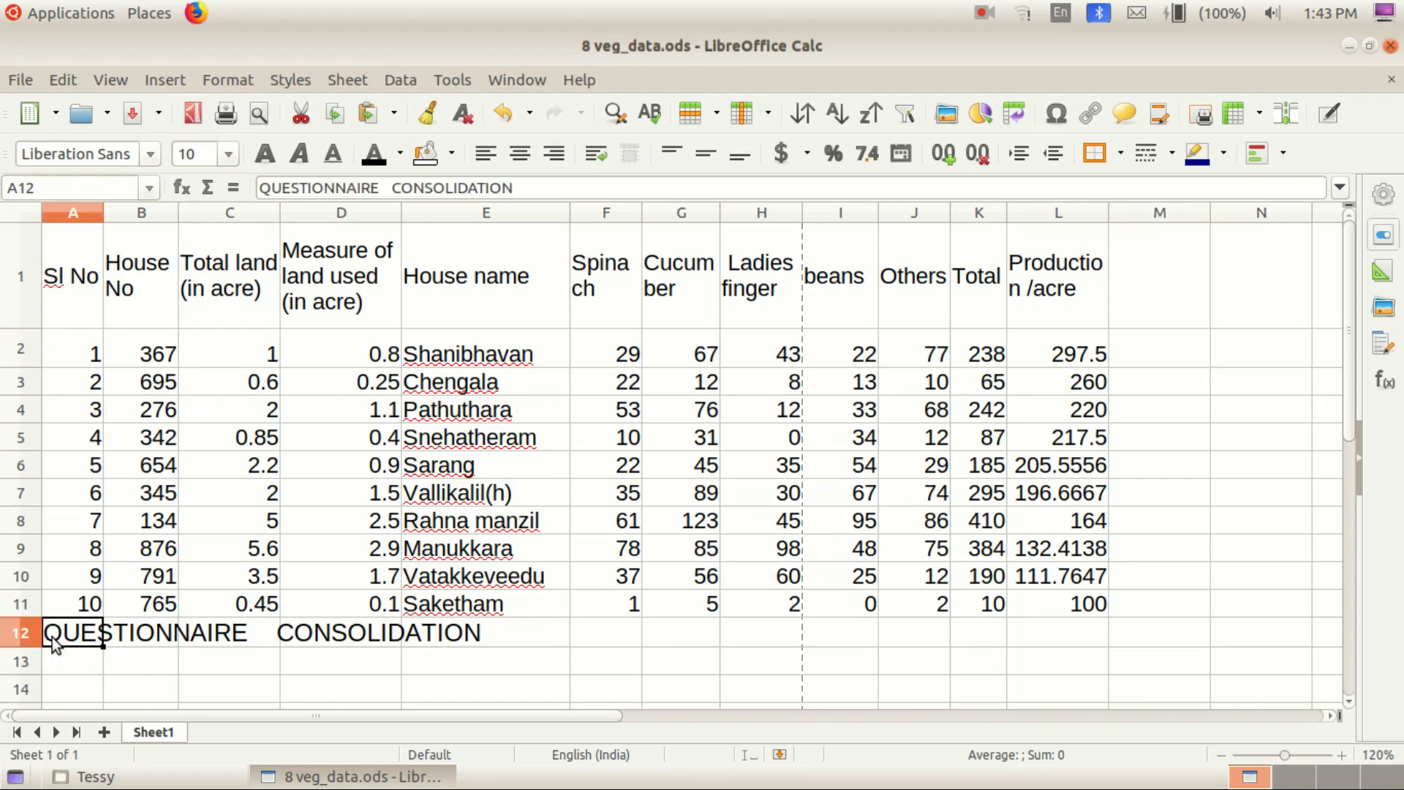
pyautogui.click(261, 660)
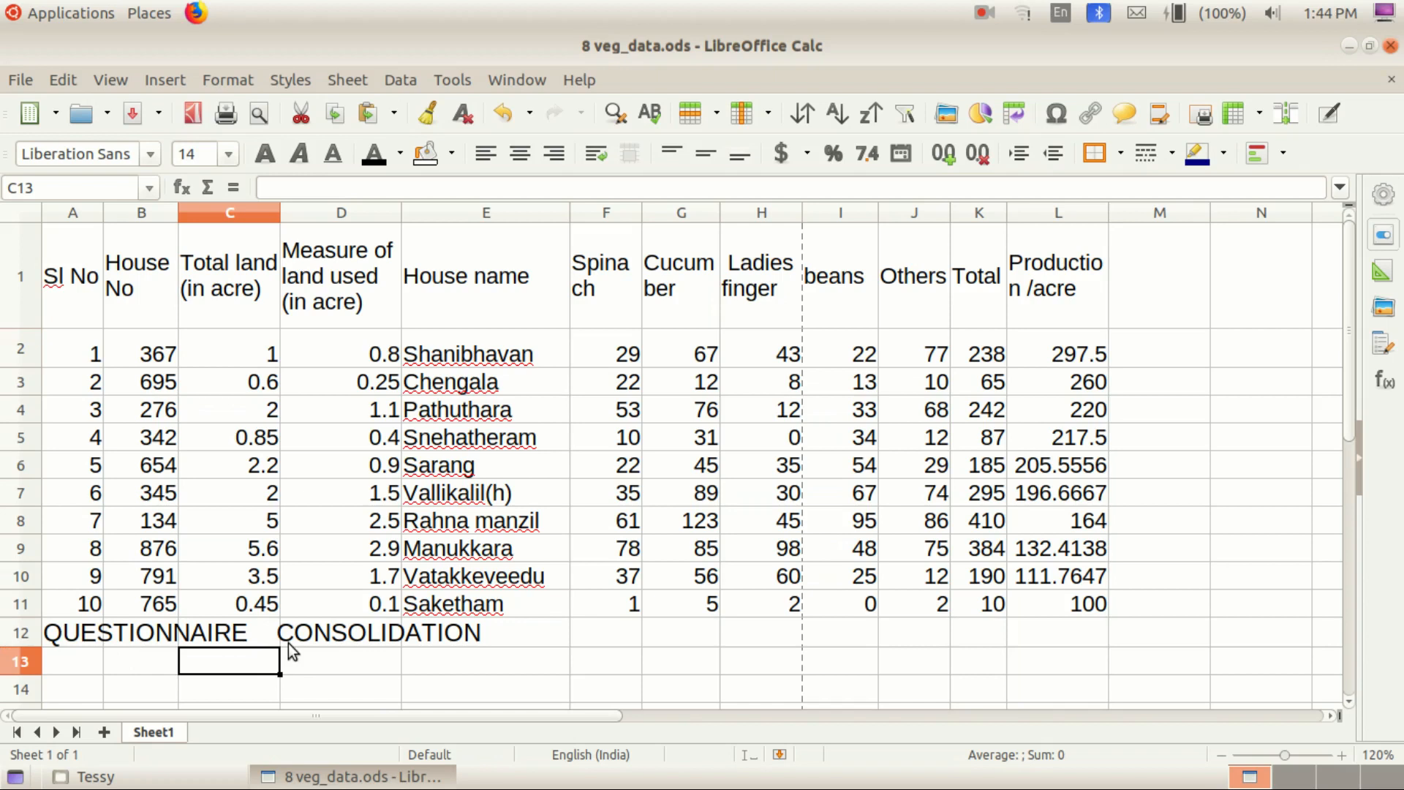
pyautogui.hotkey('ctrl', 'z')
pyautogui.hotkey('ctrl', 'z')
pyautogui.hotkey('ctrl', 'z')
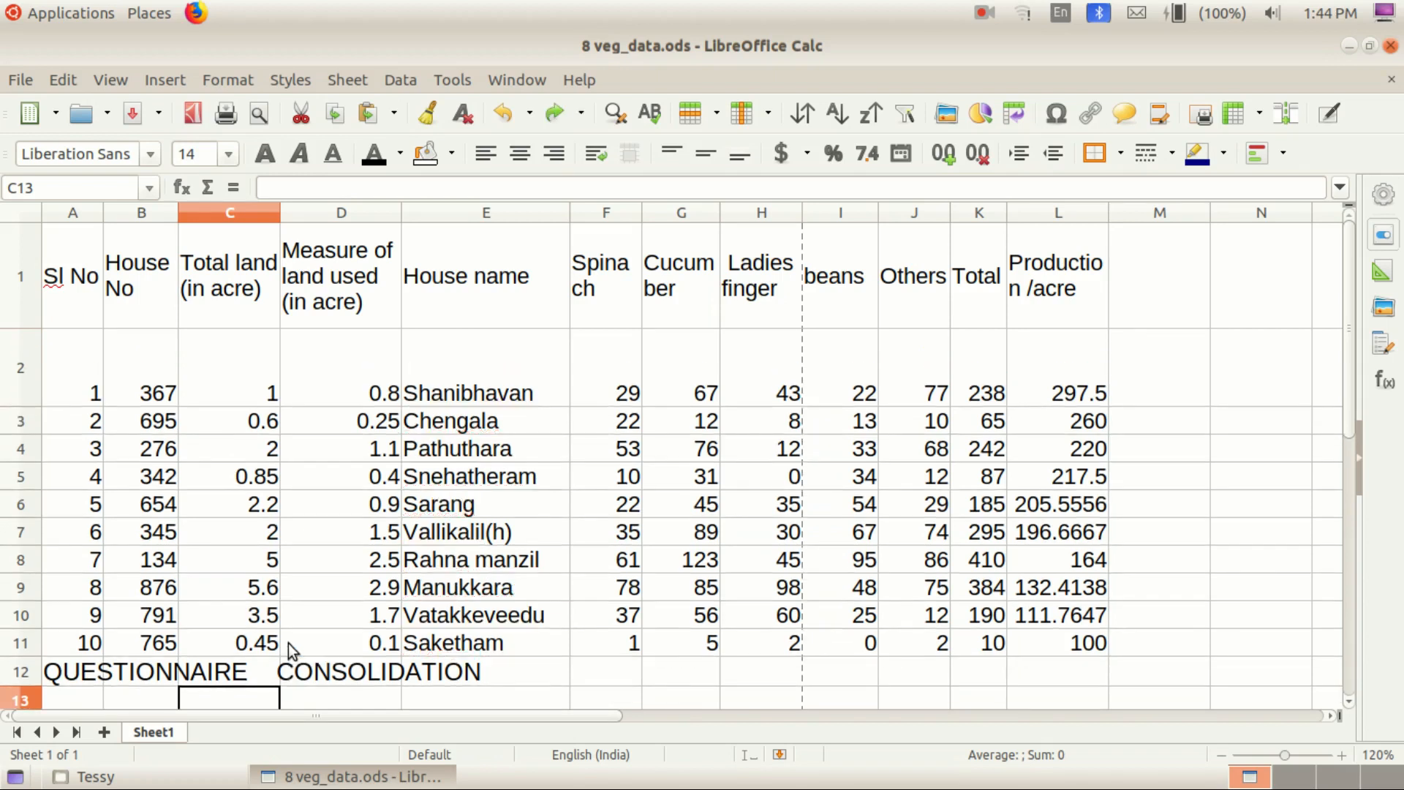
pyautogui.hotkey('ctrl', 'z')
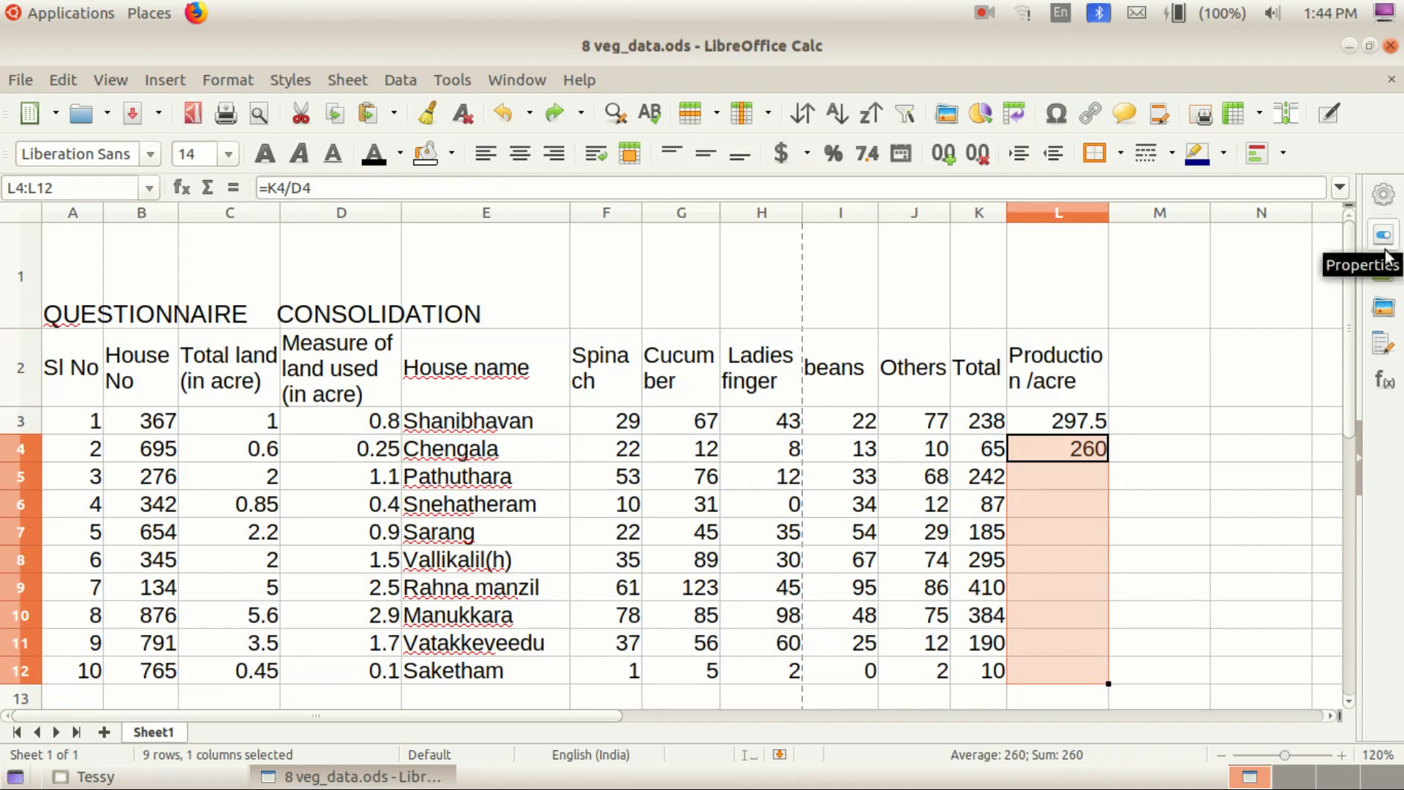
# Step: Auto-fill the production per acre formula from L4 down to L12 again
pyautogui.click(1169, 505)
pyautogui.click(1070, 455)
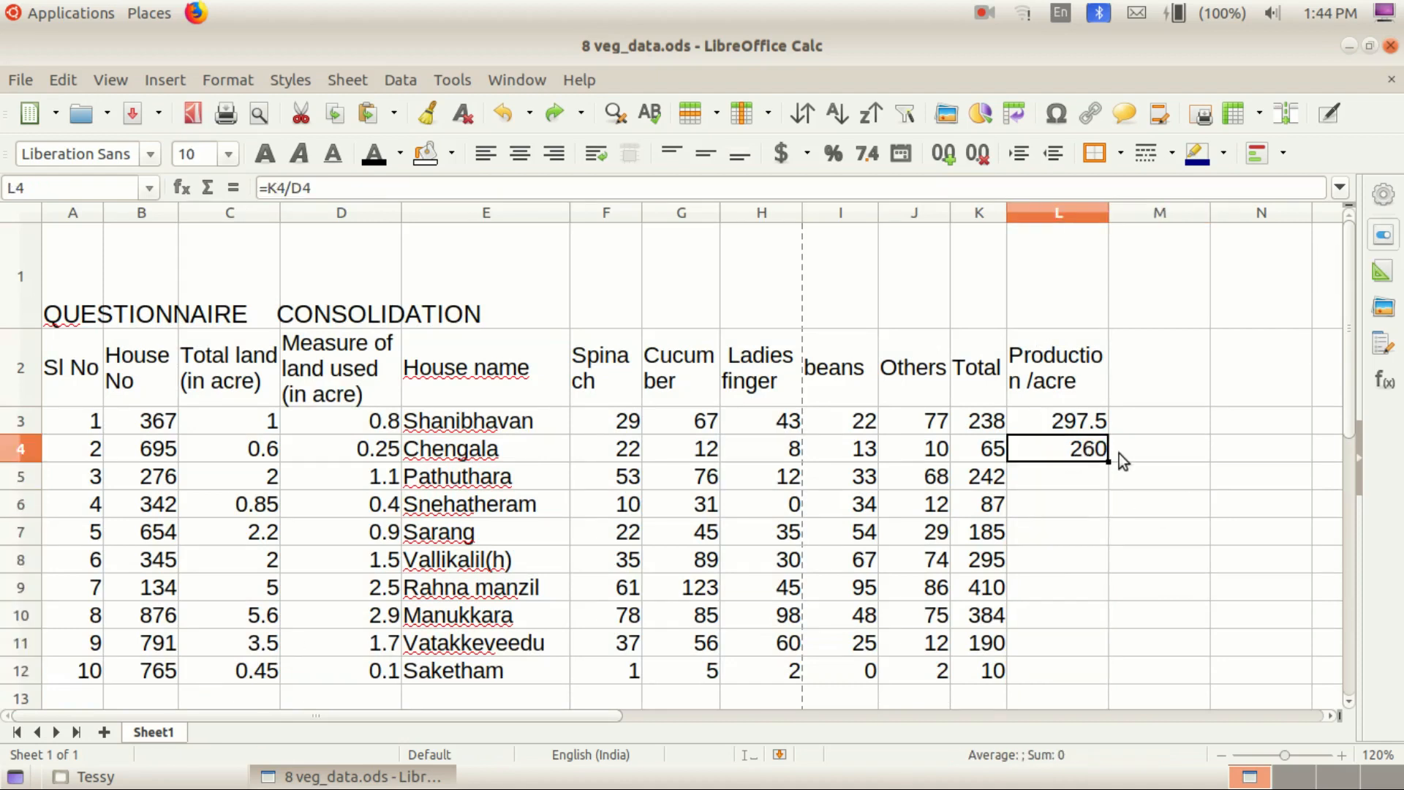
pyautogui.moveTo(1111, 468)
pyautogui.mouseDown()
pyautogui.moveTo(1109, 721)
pyautogui.moveTo(1100, 469)
pyautogui.mouseUp()
pyautogui.click(1214, 431)
pyautogui.scroll(1, 1244, 393)
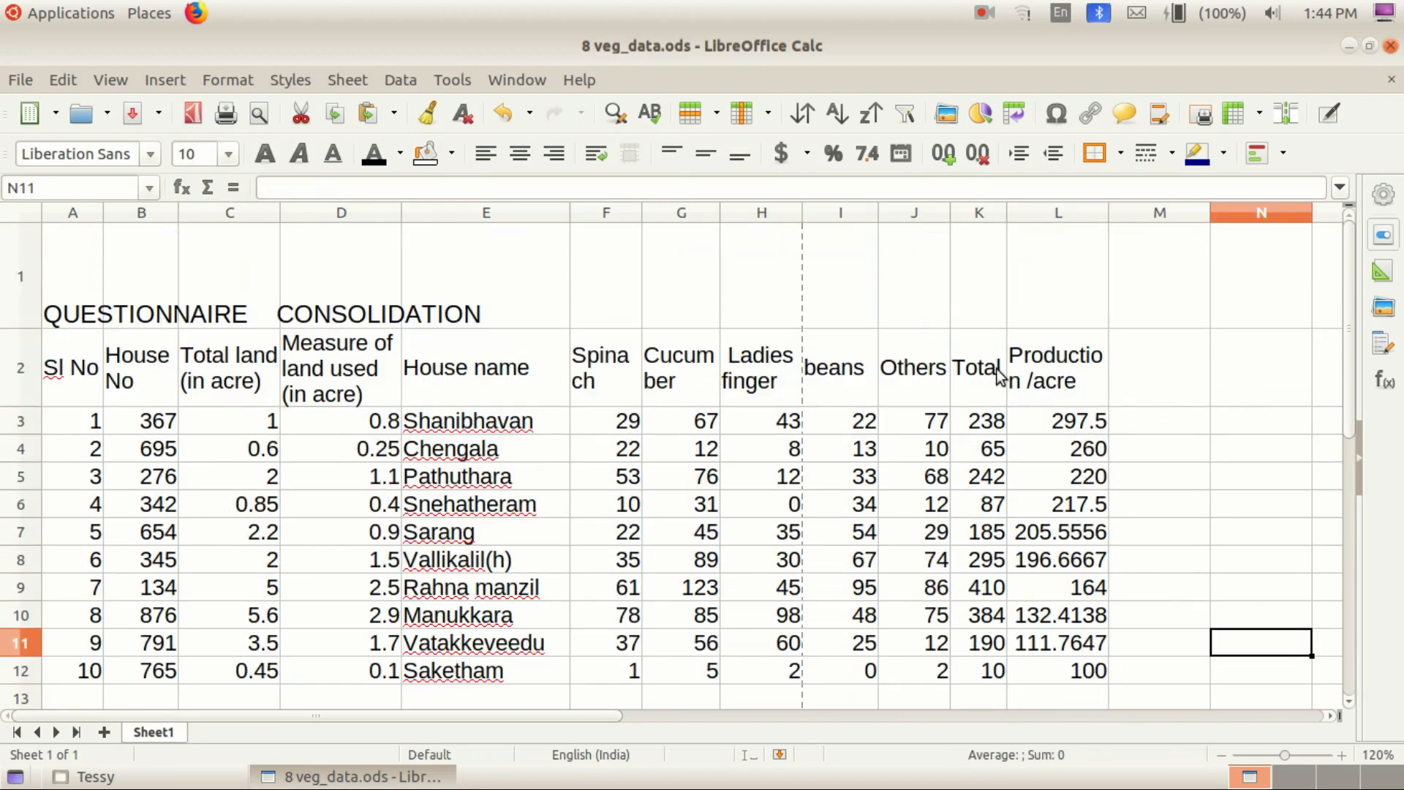
# Step: Sort the range A2:L12, starting at the header row, by Production /acre in descending order
pyautogui.click(1073, 400)
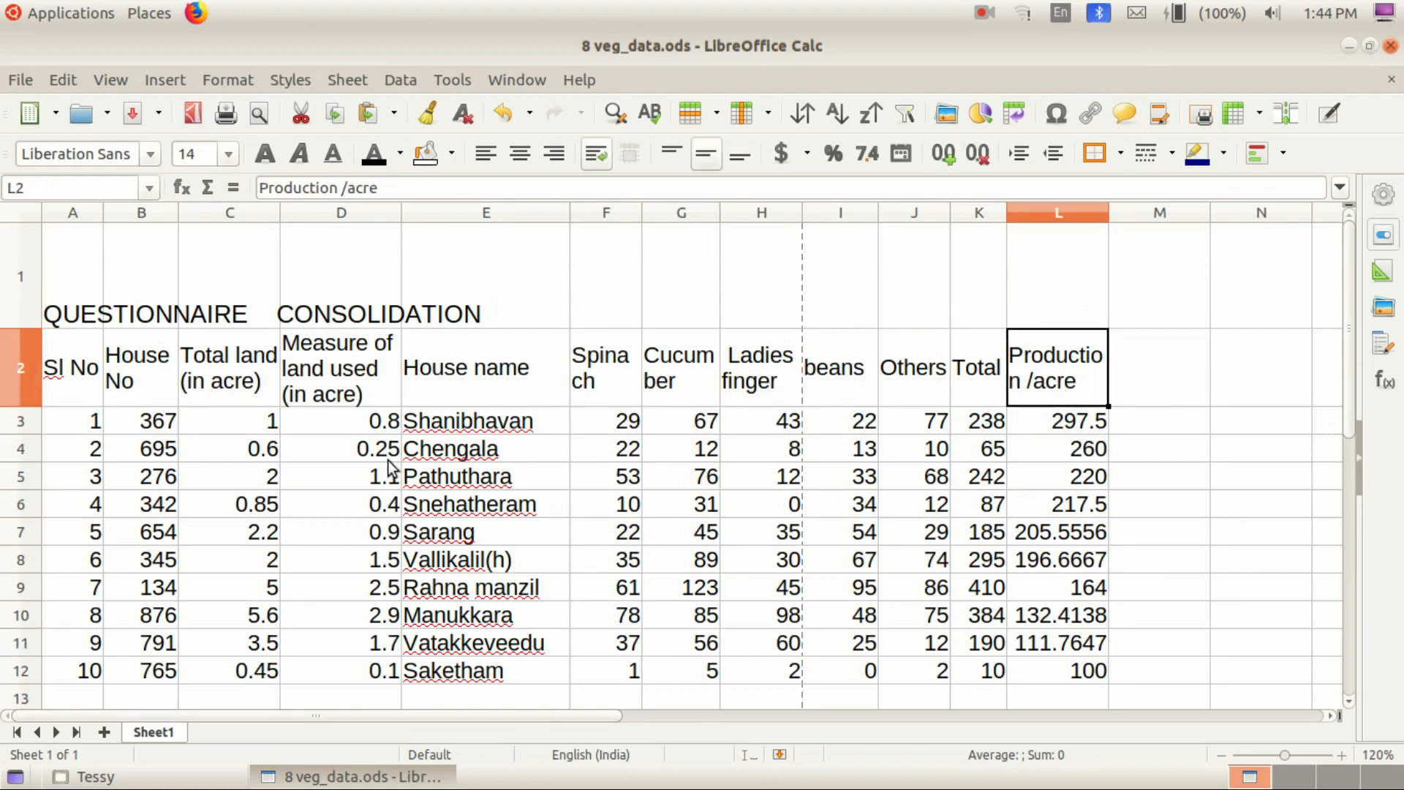
pyautogui.click(341, 367)
pyautogui.moveTo(51, 351); pyautogui.dragTo(1100, 569)
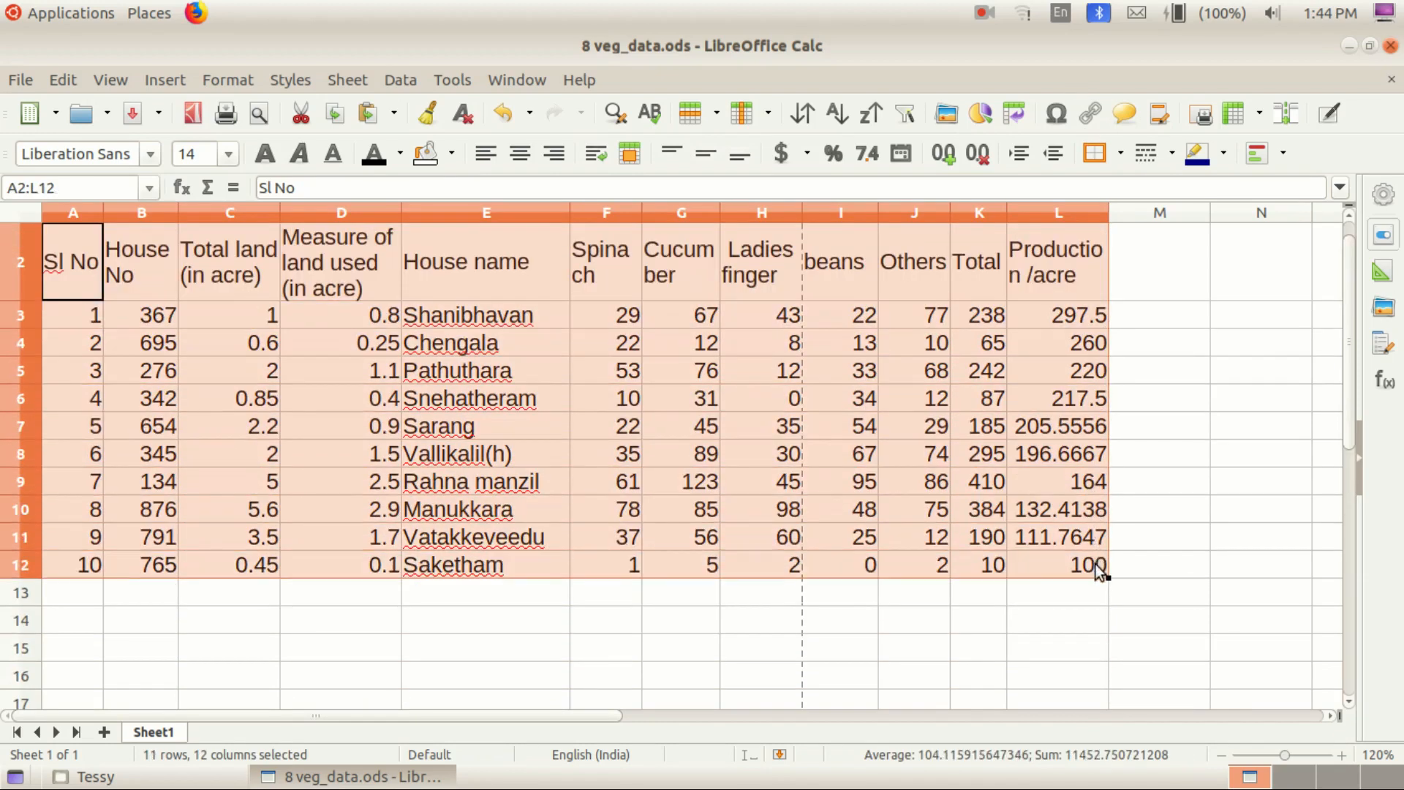
pyautogui.click(401, 79)
pyautogui.click(413, 103)
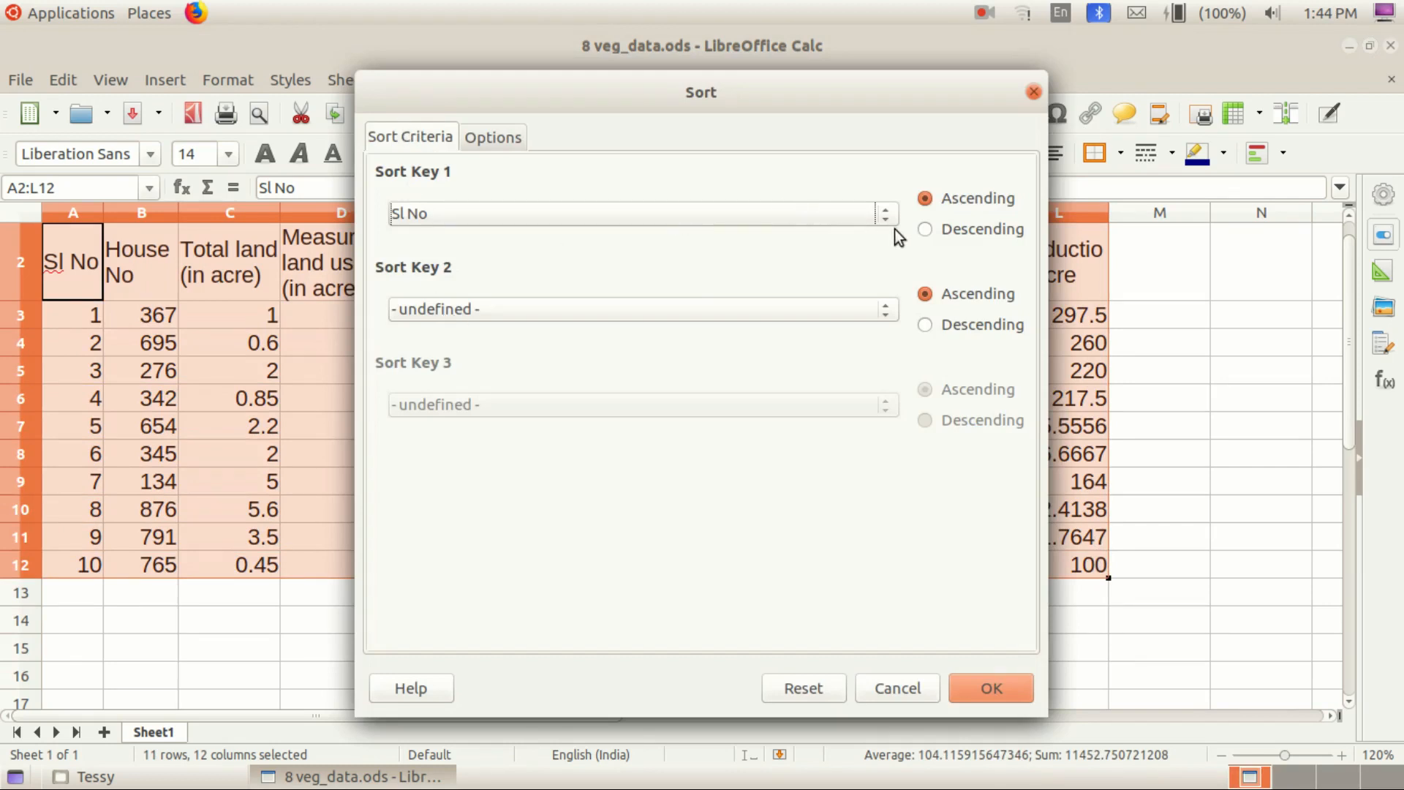
pyautogui.click(888, 218)
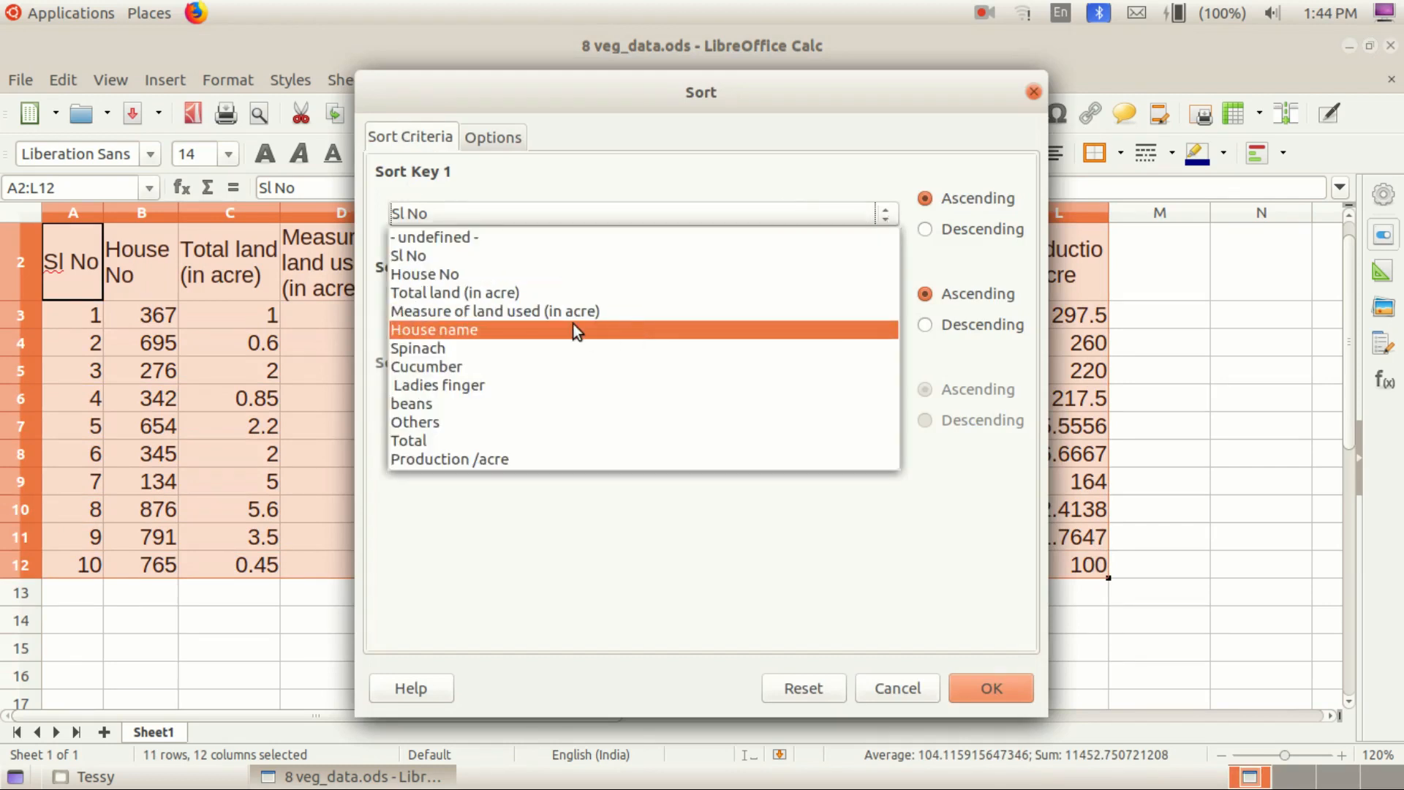
pyautogui.click(484, 461)
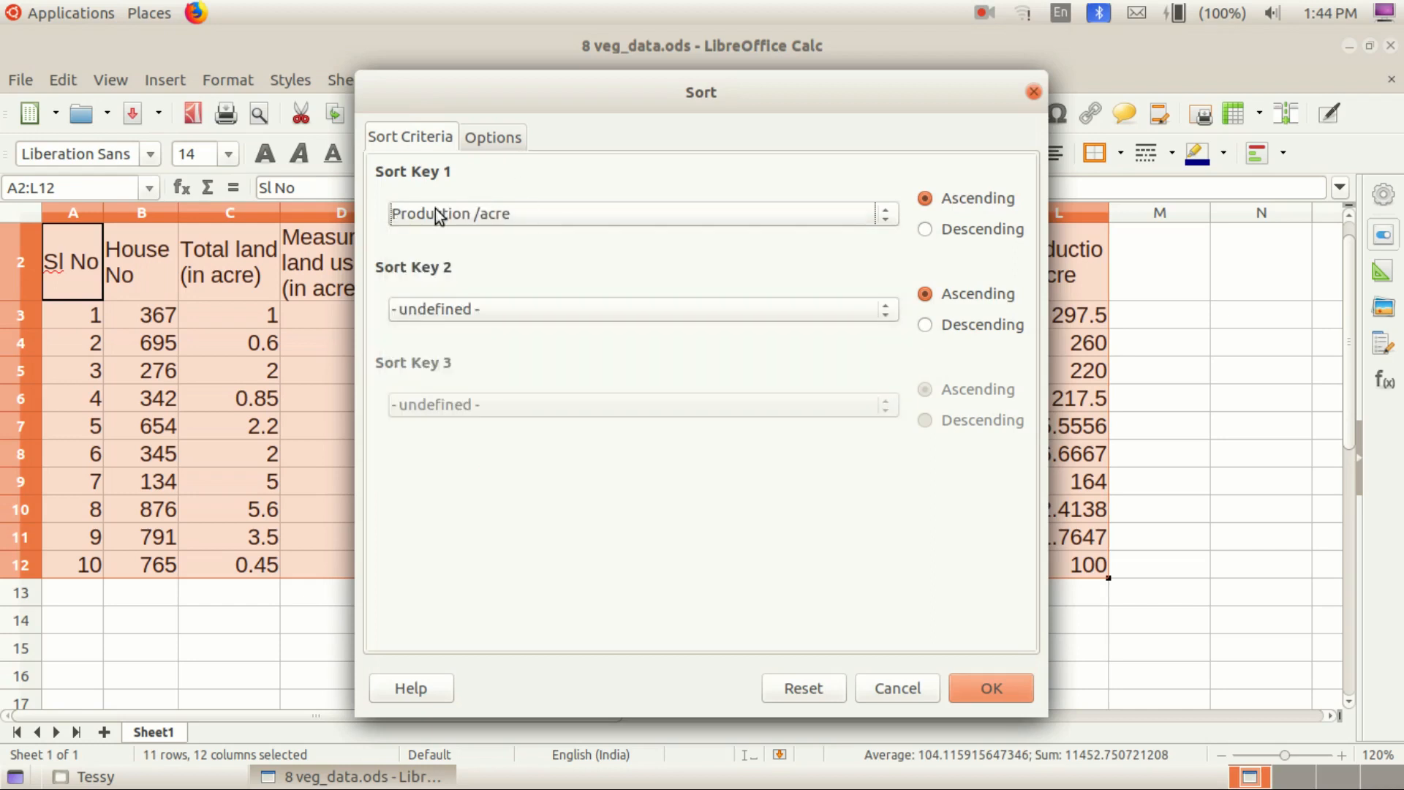
pyautogui.click(928, 230)
pyautogui.click(967, 693)
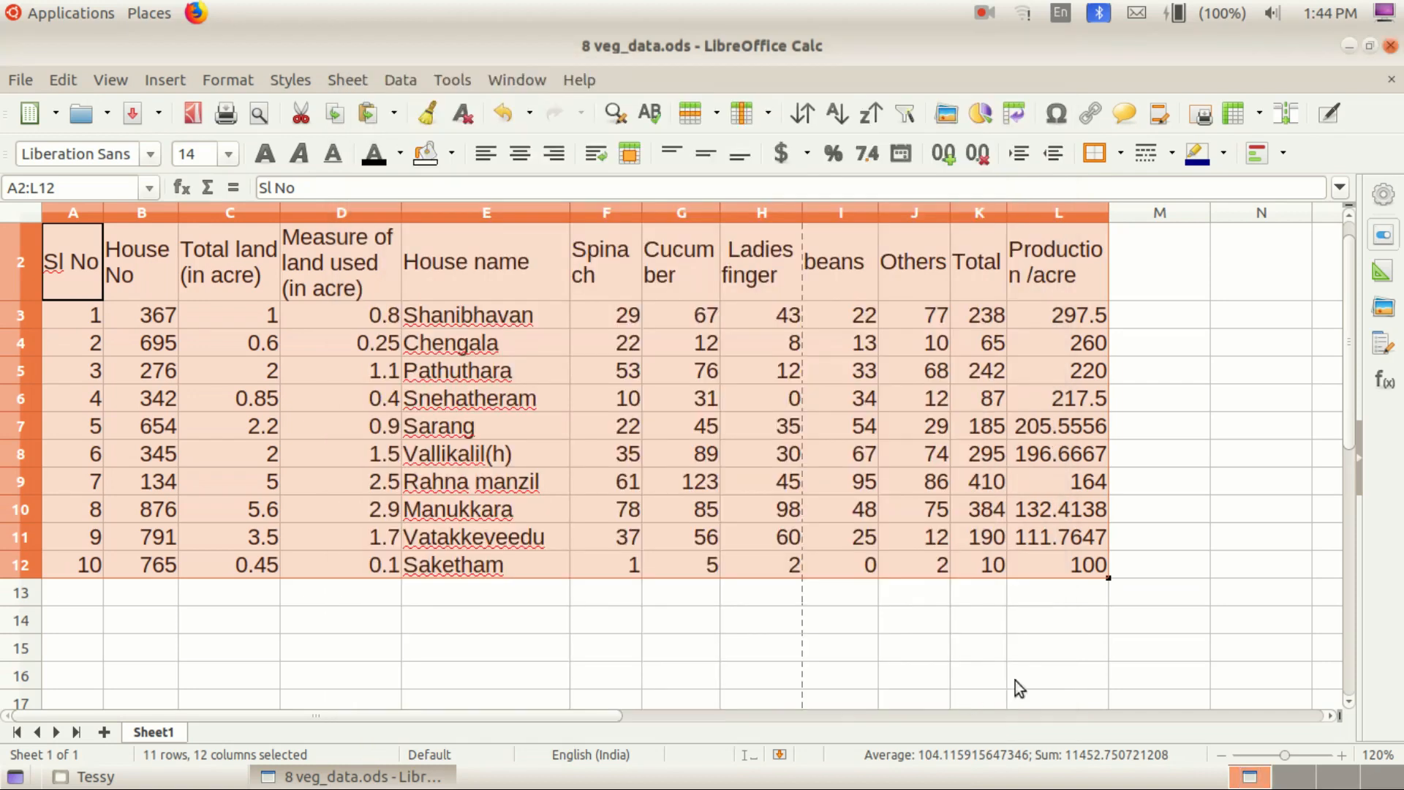
# Step: Review the order of the sorted households and their Production /acre values down to row 12, along with the title row
pyautogui.scroll(1, 1125, 488)
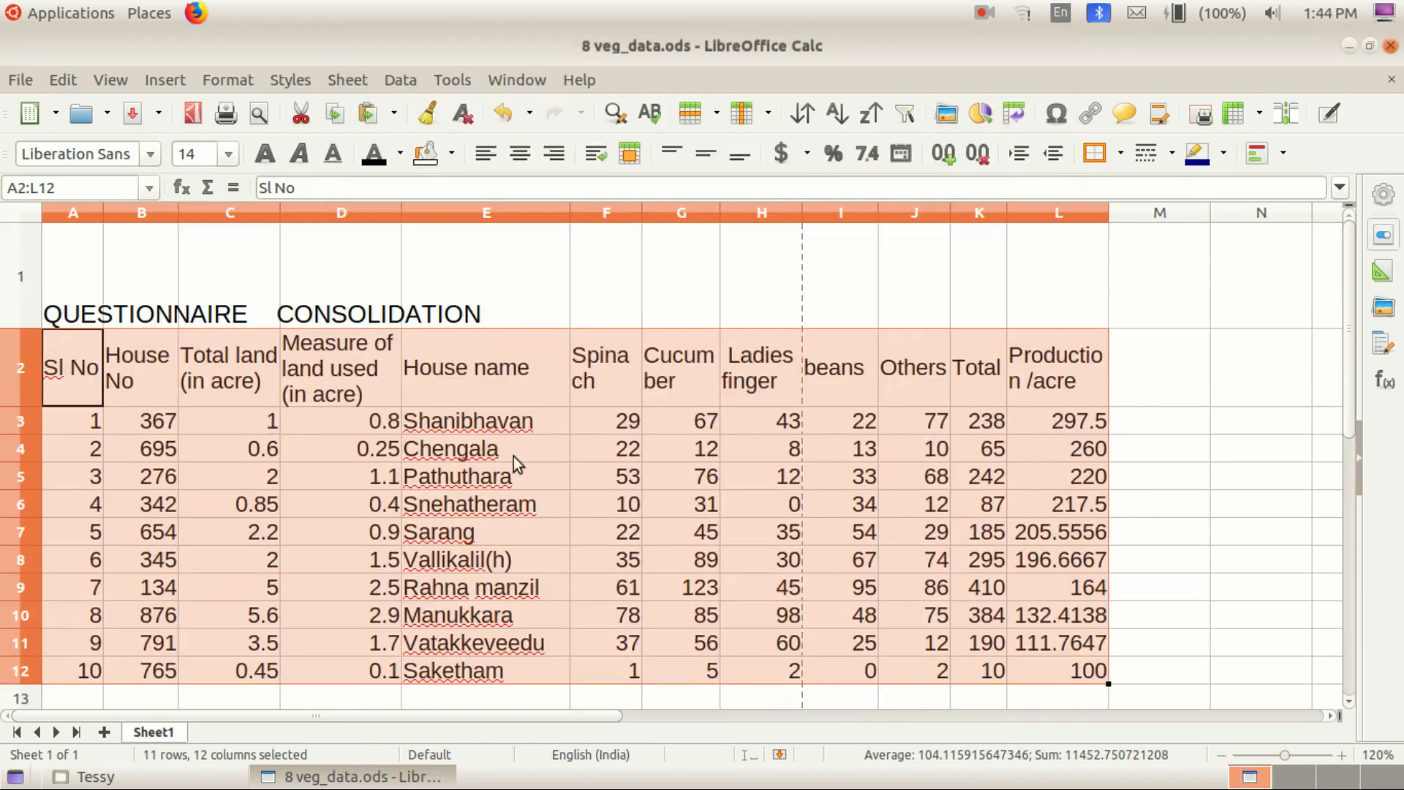
pyautogui.click(635, 275)
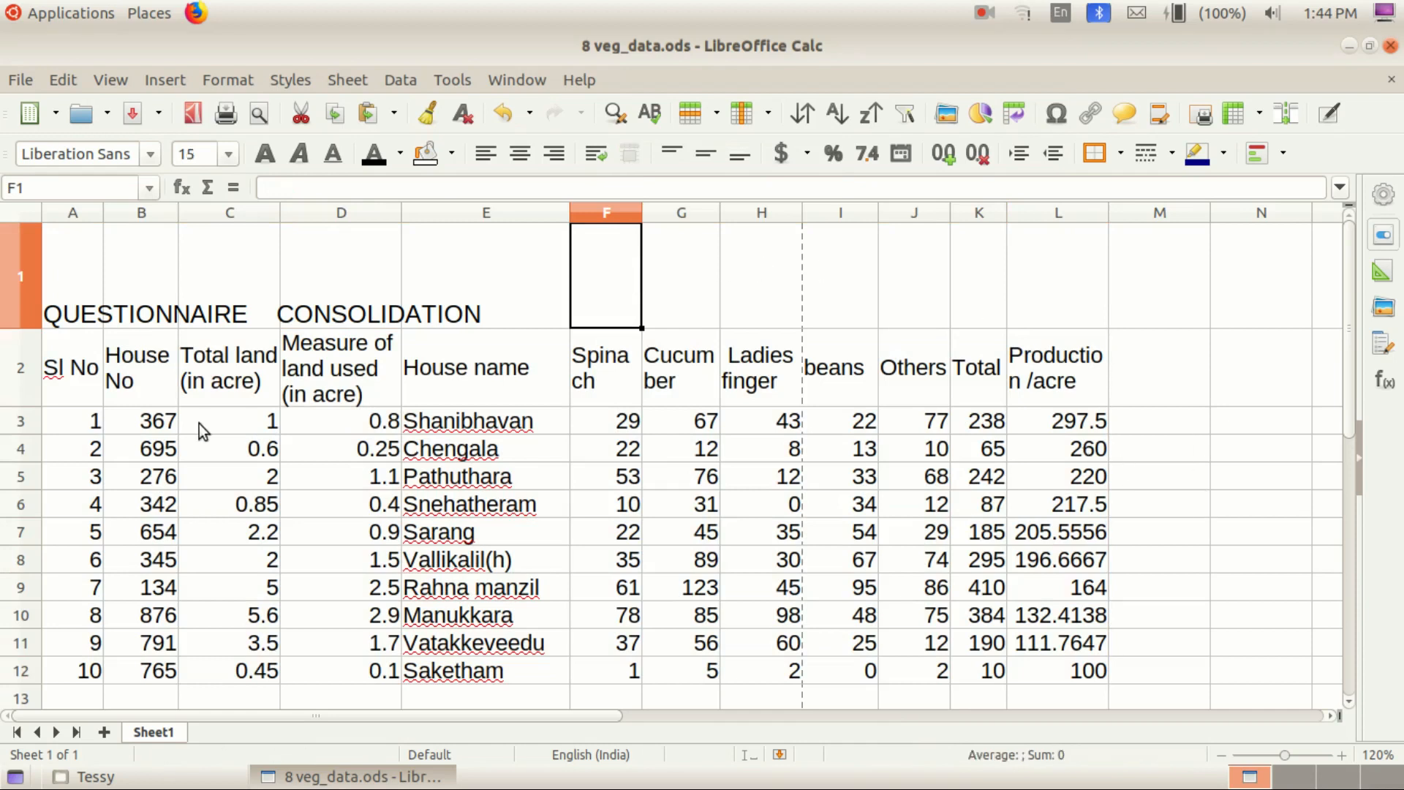
pyautogui.click(1178, 454)
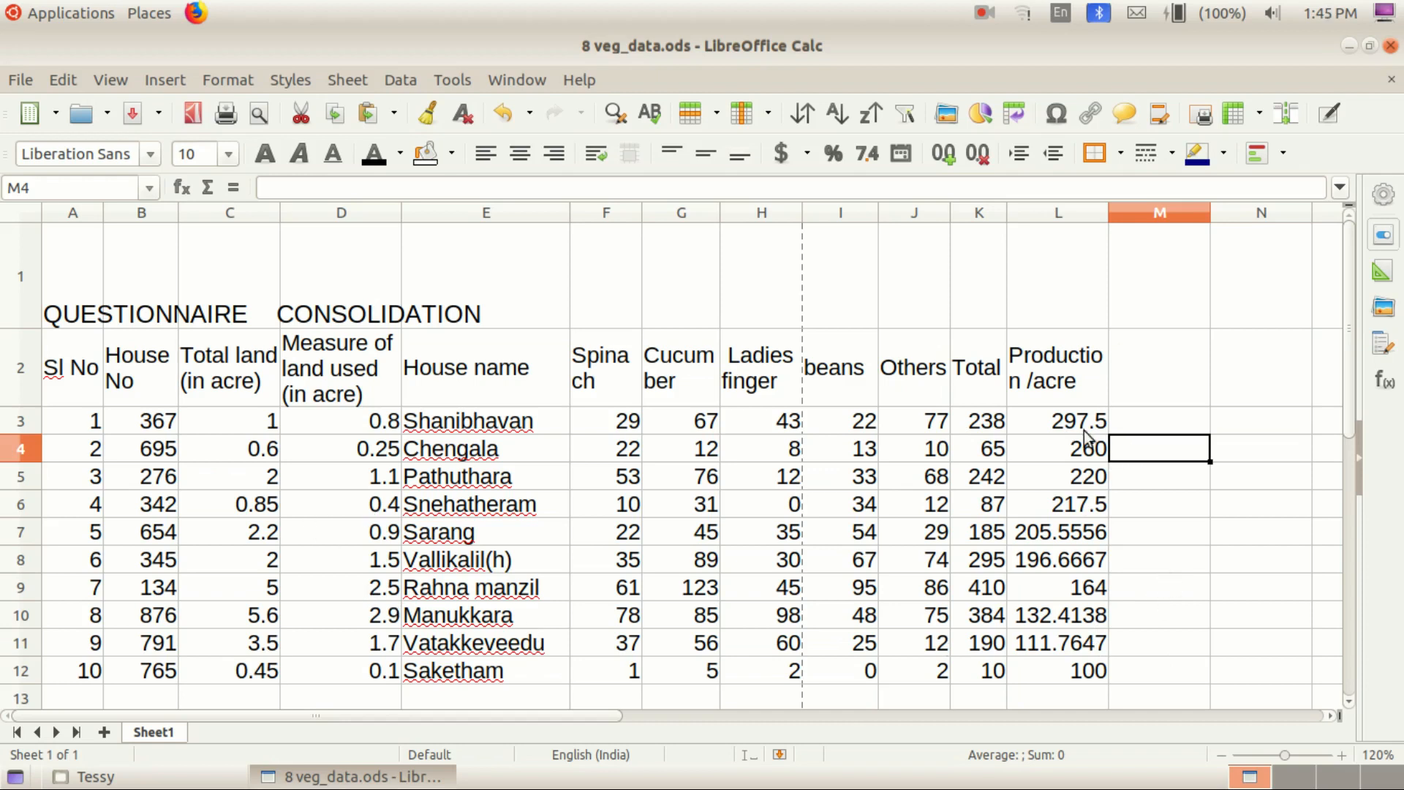
pyautogui.scroll(-1, 1142, 573)
pyautogui.click(1085, 460)
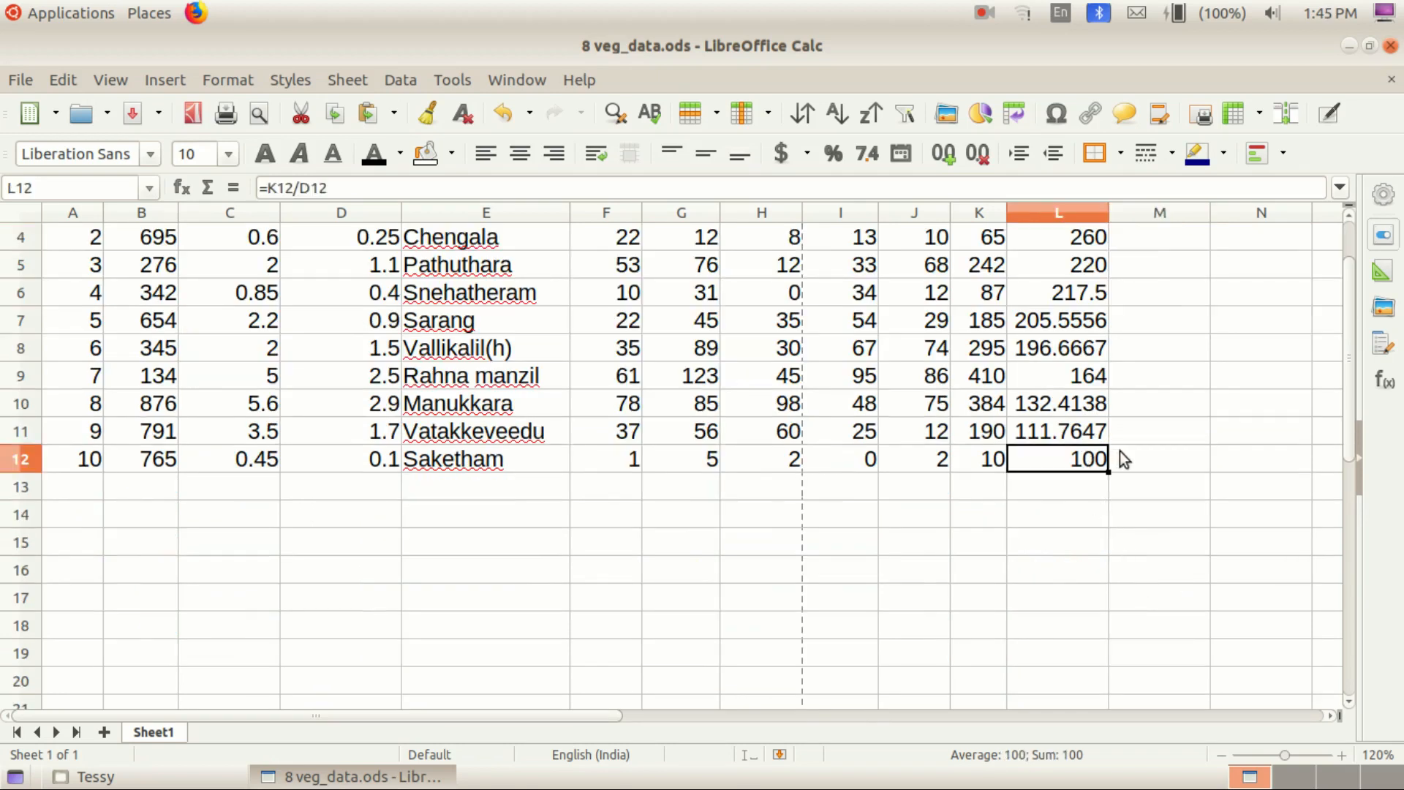
pyautogui.scroll(1, 1120, 451)
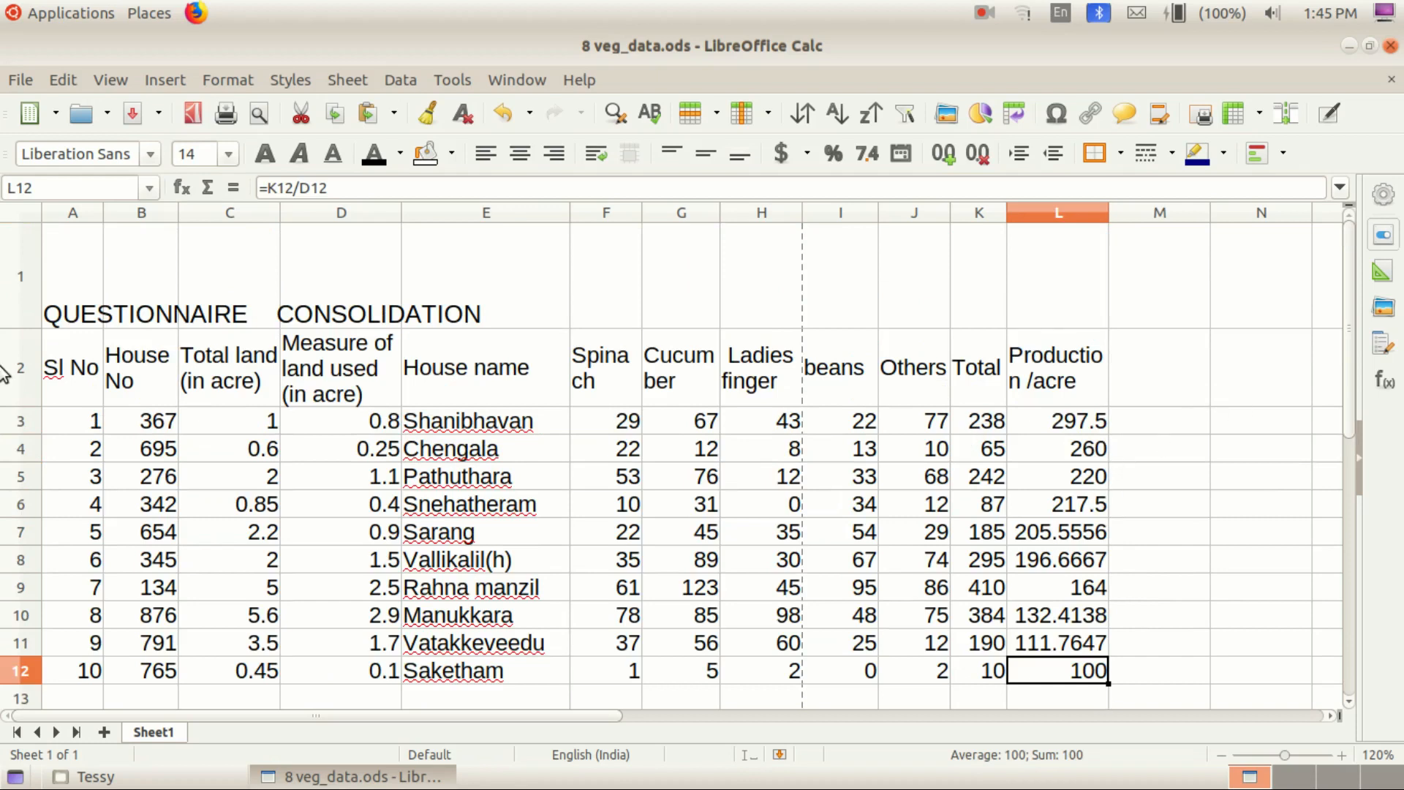
pyautogui.click(263, 279)
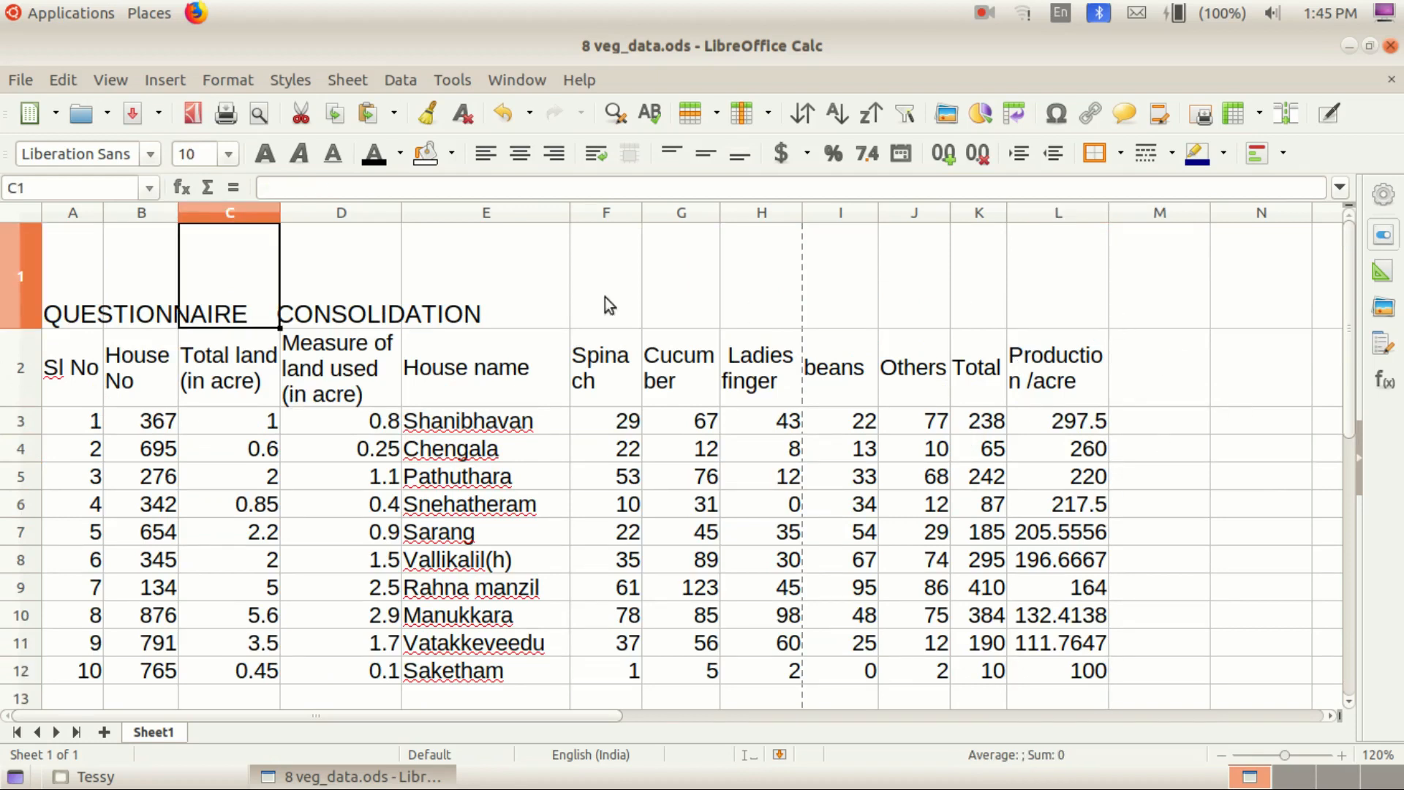